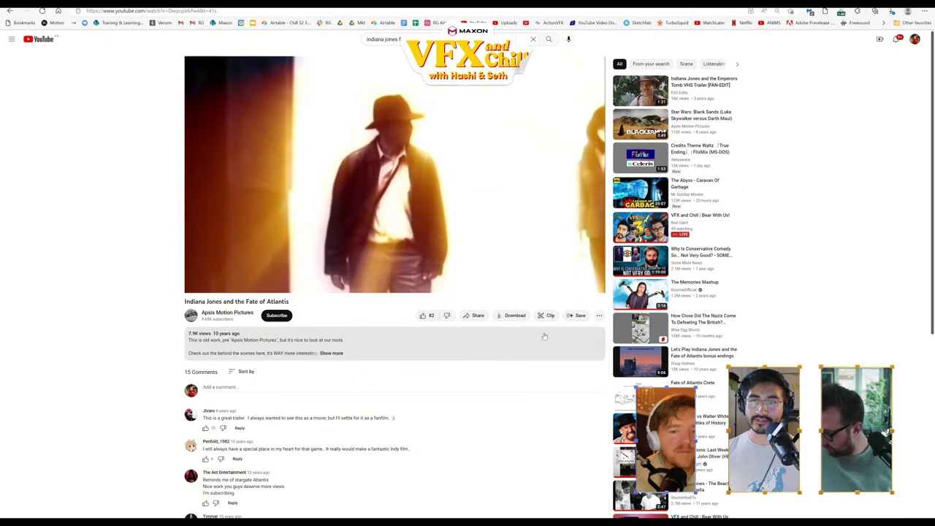
Stop the fan trailer video, then switch to Premiere Pro and review the edited Indiana Jones 5 Trailer sequence
{"action": "left_click", "coordinate": [540, 194]}
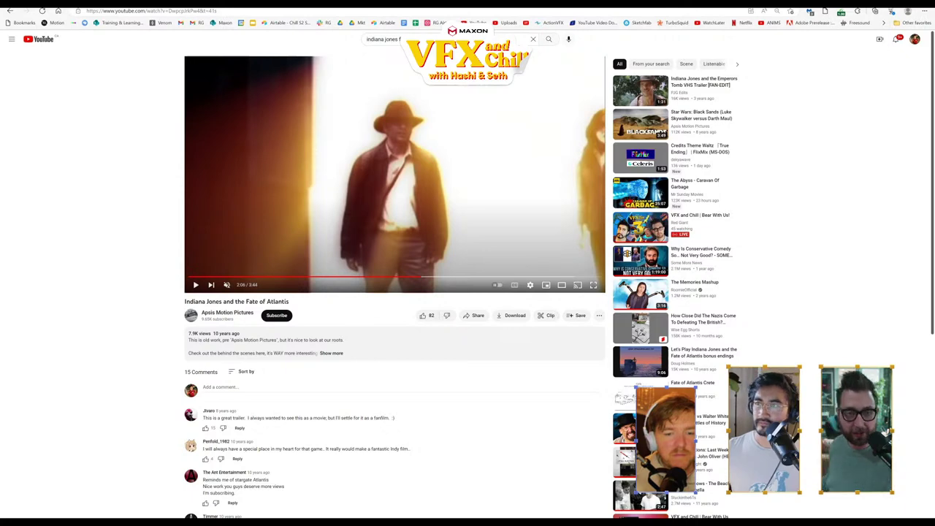
{"action": "key", "text": "alt+Tab"}
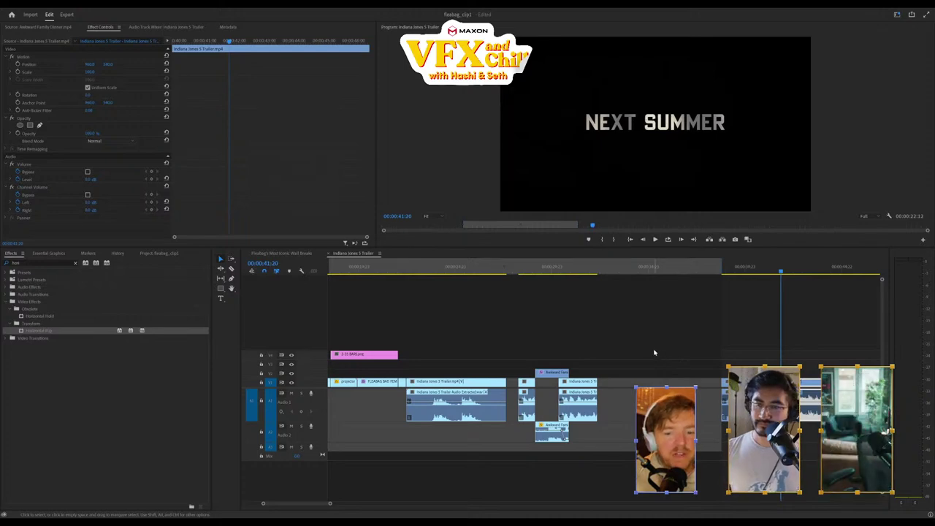
{"action": "left_click", "coordinate": [736, 270]}
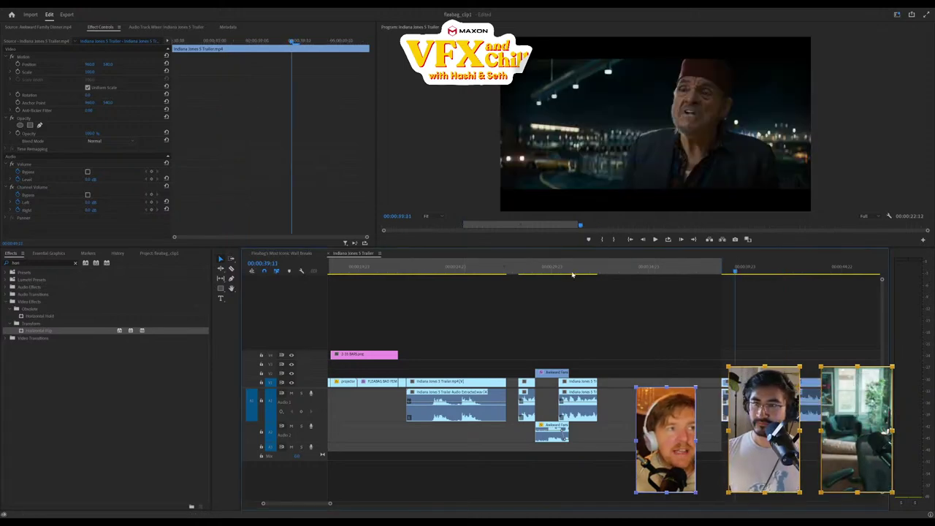
{"action": "left_click", "coordinate": [474, 268]}
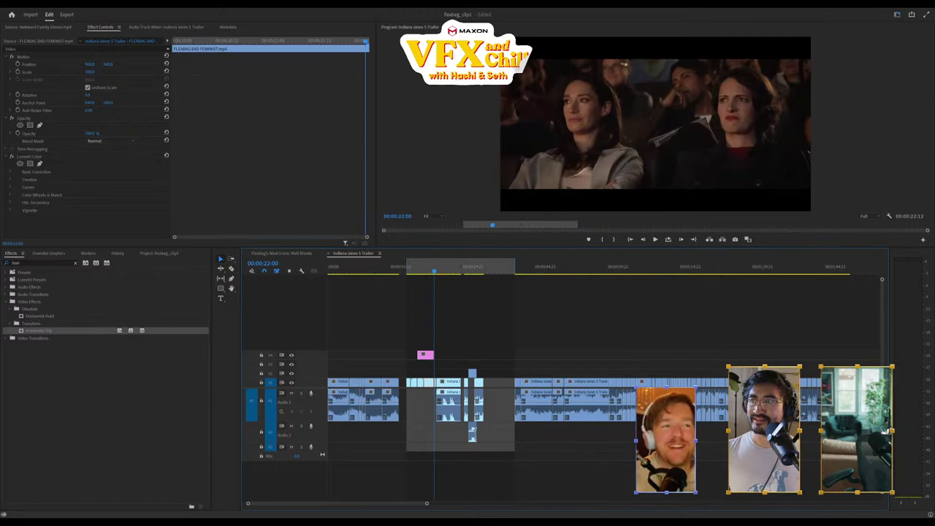
Switch to Cinema 4D and create a new empty project
{"action": "key", "text": "alt+Tab"}
{"action": "left_click", "coordinate": [6, 15]}
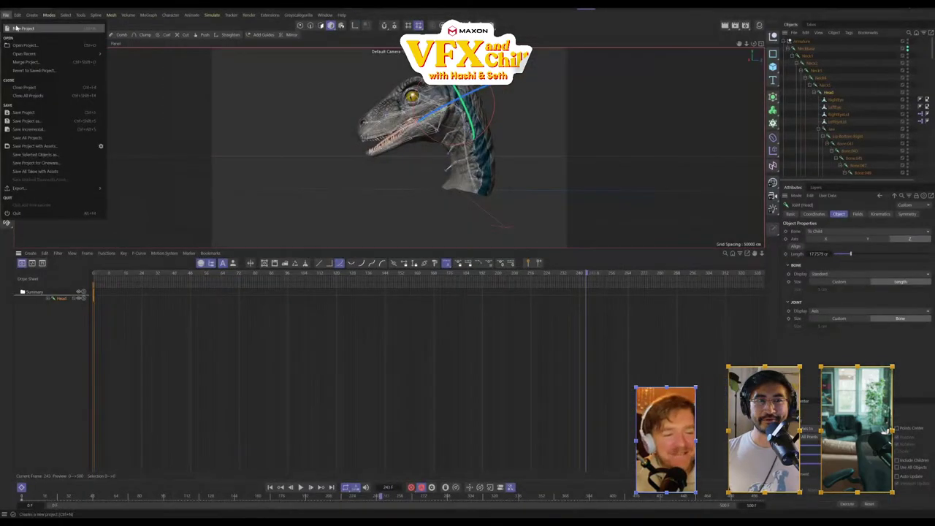
{"action": "left_click", "coordinate": [16, 28]}
Start opening a project file and browse to the 3D STUFF folder inside 41 - Statues > ELEMENTS
{"action": "left_click", "coordinate": [7, 15]}
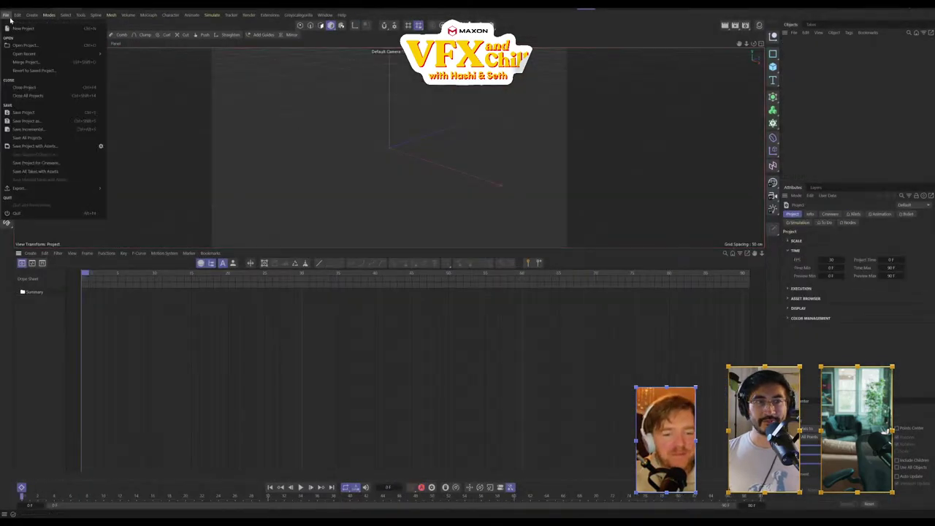
{"action": "left_click", "coordinate": [25, 45]}
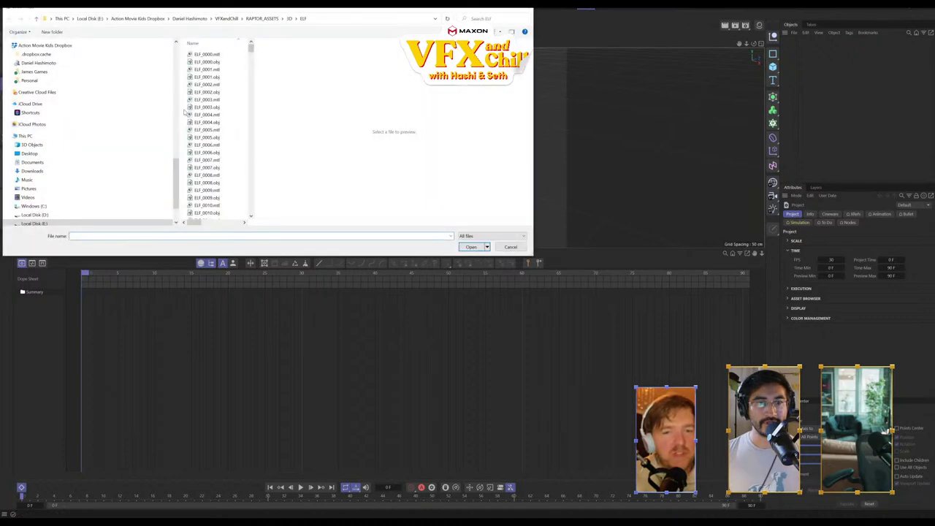
{"action": "scroll", "coordinate": [175, 108], "scroll_direction": "up", "scroll_amount": 5}
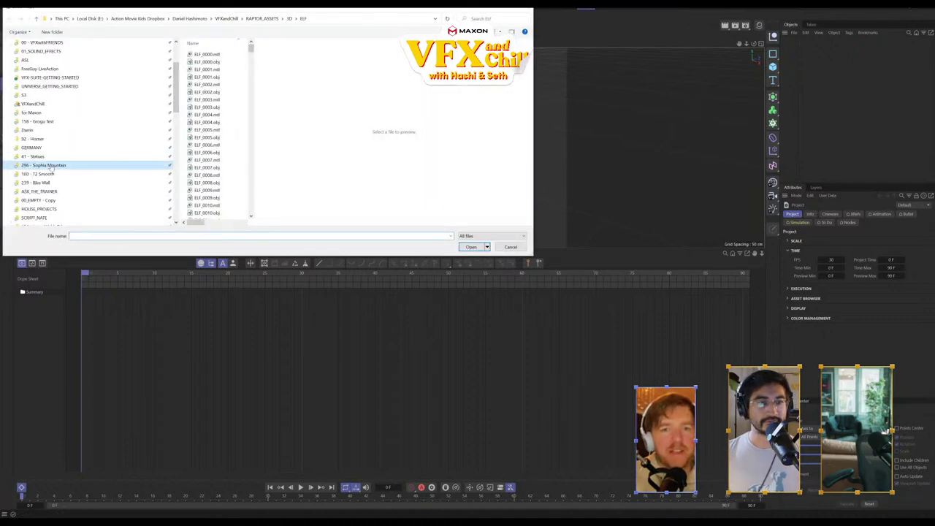
{"action": "left_click", "coordinate": [58, 131]}
{"action": "scroll", "coordinate": [66, 117], "scroll_direction": "down", "scroll_amount": 2}
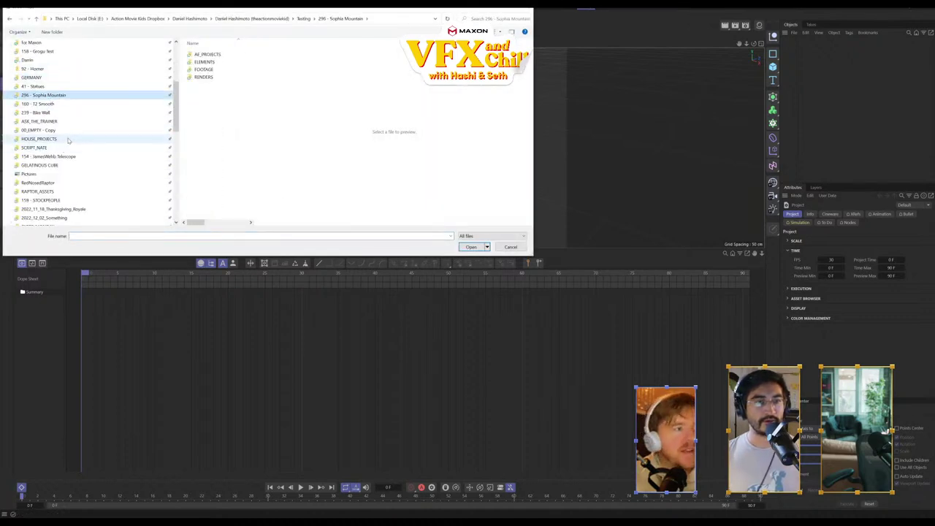
{"action": "left_click", "coordinate": [65, 87]}
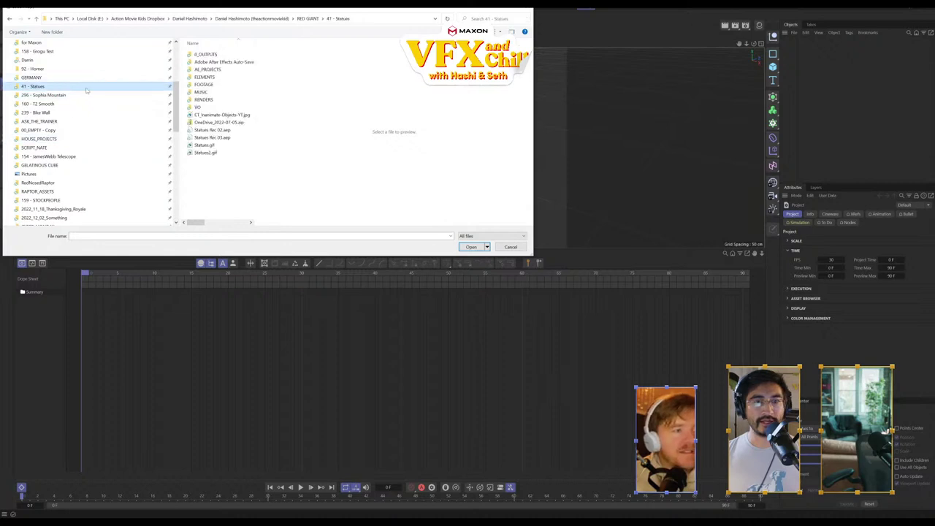
{"action": "double_click", "coordinate": [205, 77]}
{"action": "double_click", "coordinate": [206, 64]}
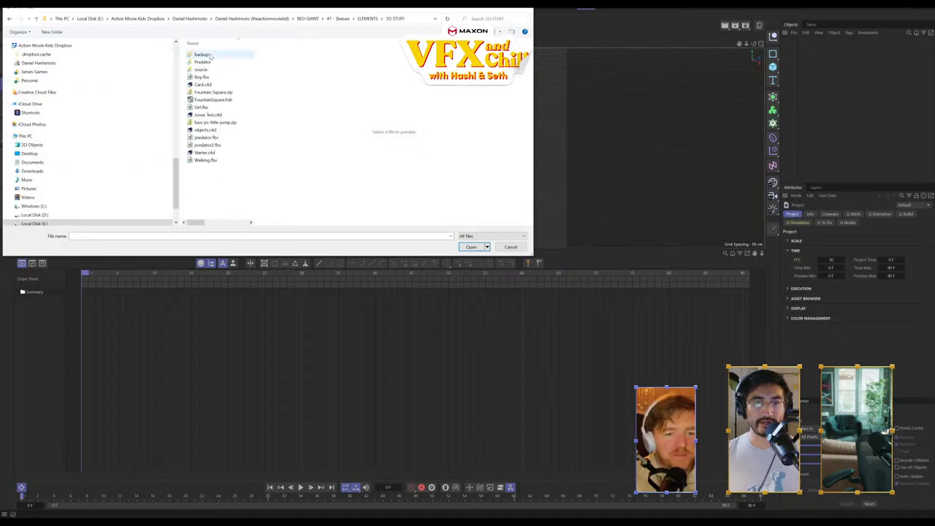
Open Girl.fbx from the 3D STUFF folder, accepting the import settings
{"action": "left_click", "coordinate": [209, 62]}
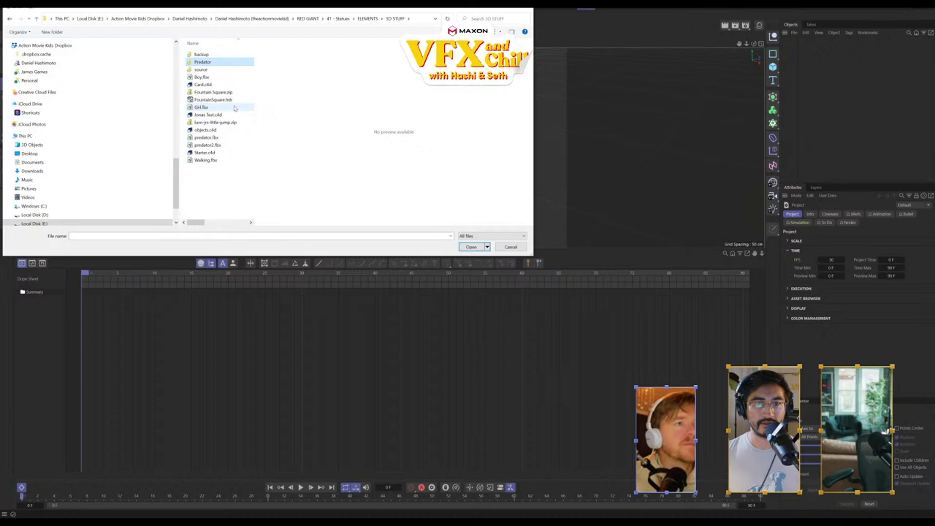
{"action": "left_click", "coordinate": [234, 108]}
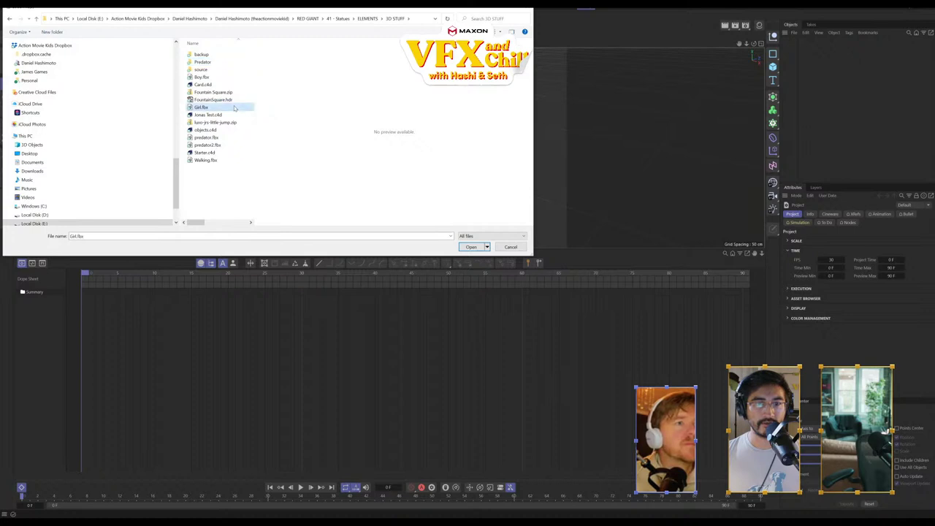
{"action": "double_click", "coordinate": [234, 108]}
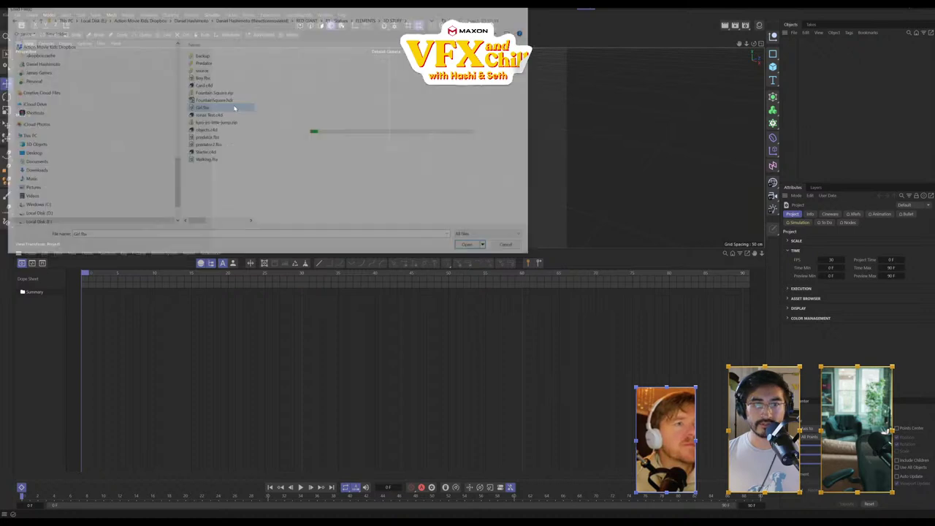
{"action": "left_click", "coordinate": [222, 200]}
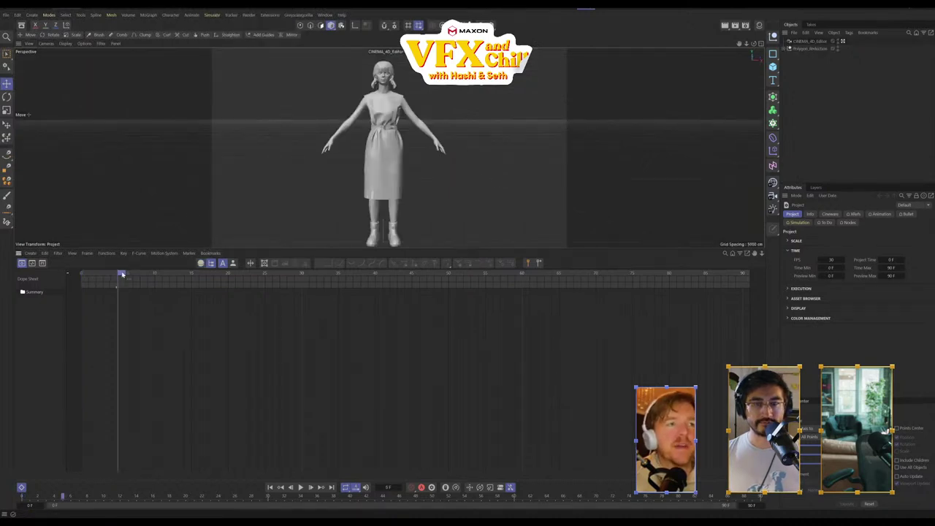
{"action": "left_click", "coordinate": [6, 15]}
{"action": "left_click", "coordinate": [29, 46]}
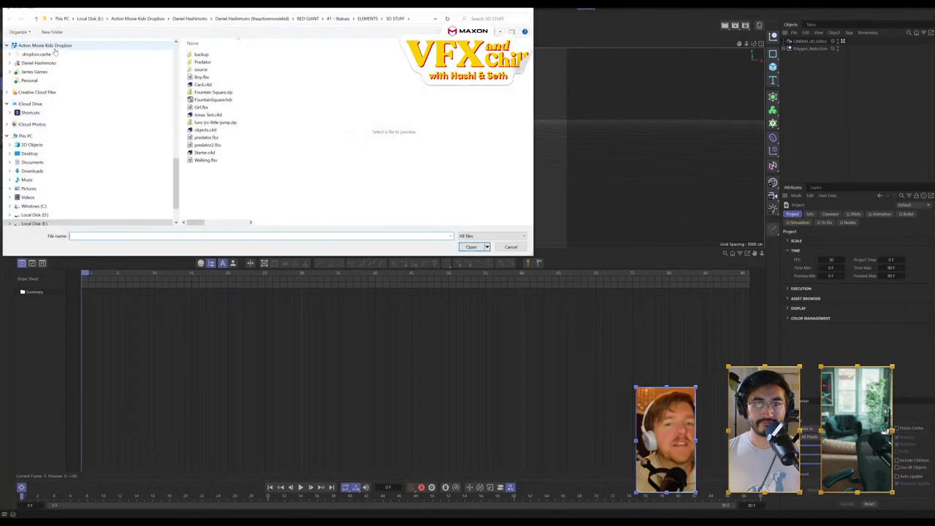
{"action": "double_click", "coordinate": [217, 69]}
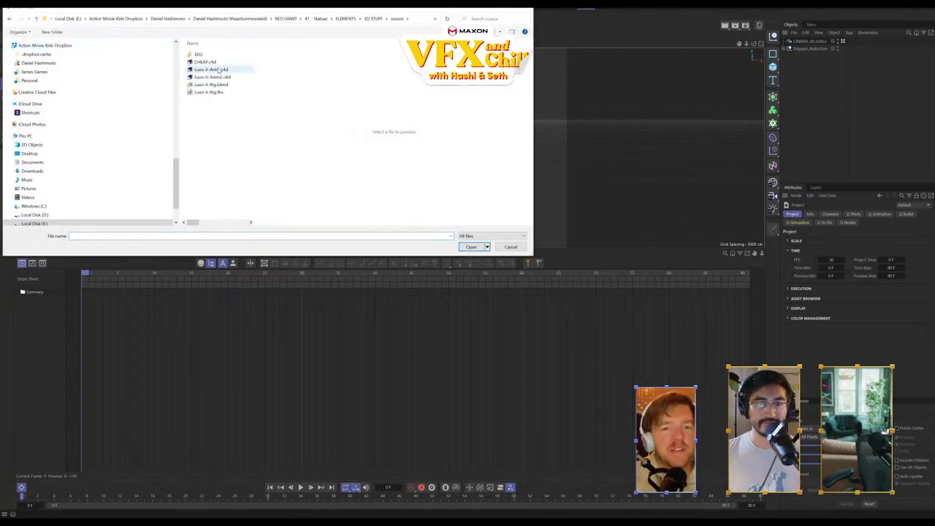
{"action": "left_click", "coordinate": [372, 19]}
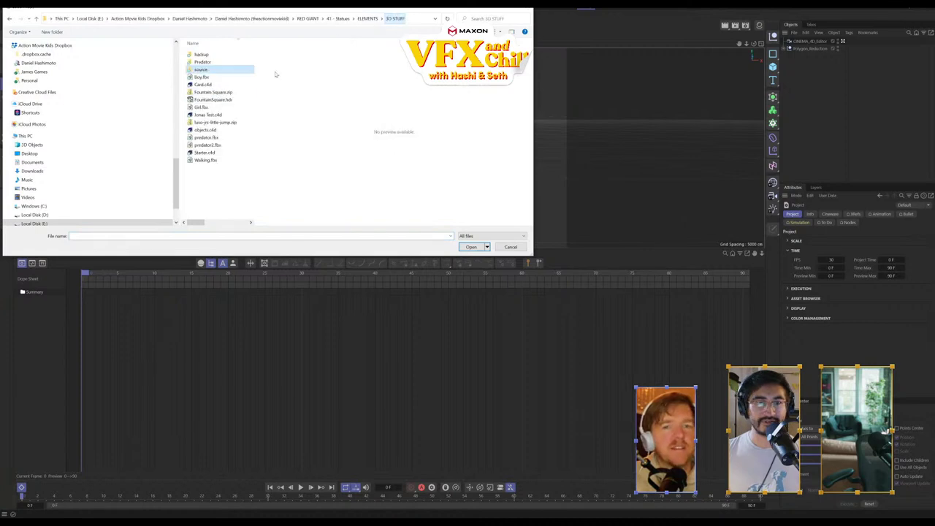
{"action": "left_click", "coordinate": [217, 117]}
{"action": "left_click", "coordinate": [203, 153]}
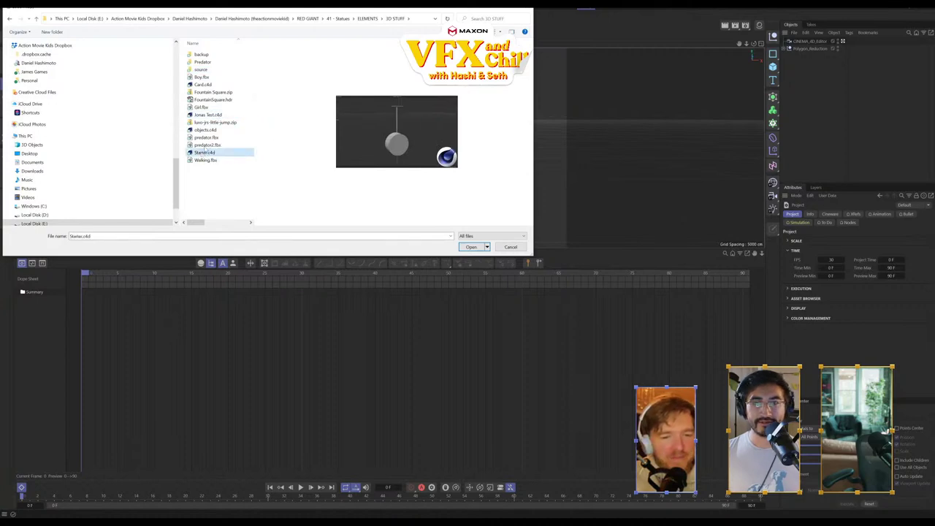
{"action": "left_click", "coordinate": [367, 18]}
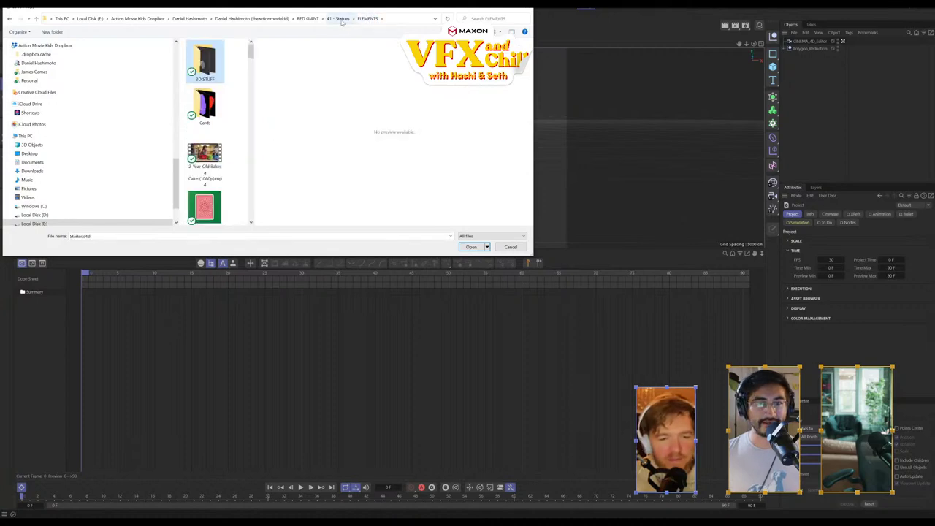
{"action": "mouse_move", "coordinate": [251, 49]}
{"action": "left_mouse_down"}
{"action": "mouse_move", "coordinate": [251, 209]}
{"action": "mouse_move", "coordinate": [251, 51]}
{"action": "left_mouse_up"}
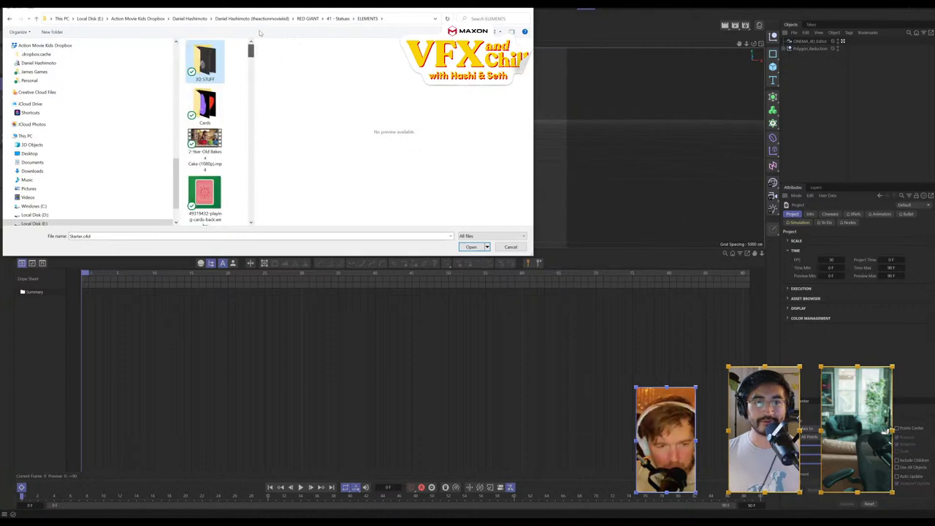
{"action": "left_click", "coordinate": [341, 18]}
{"action": "double_click", "coordinate": [208, 69]}
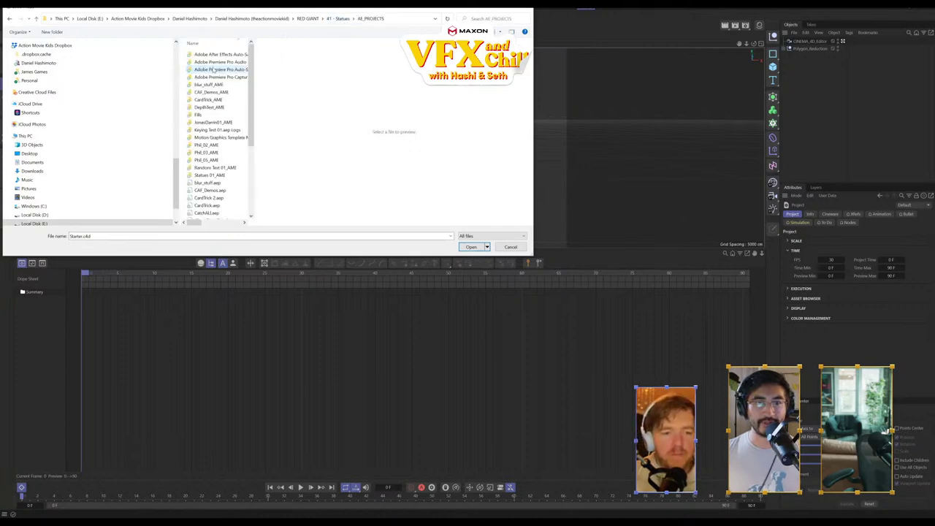
{"action": "left_click_drag", "start_coordinate": [259, 109], "coordinate": [253, 51]}
{"action": "left_click", "coordinate": [511, 247]}
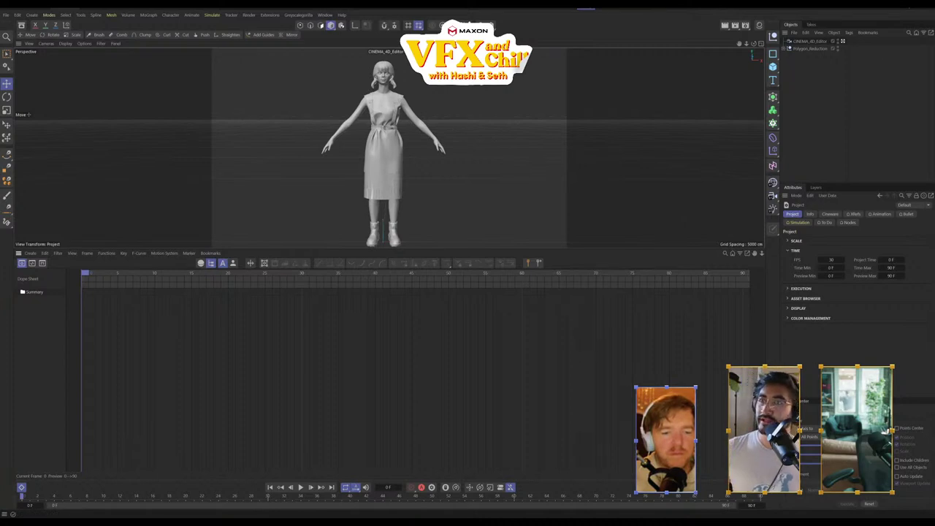
Open the Sketchfab Importer extension and connect it to Sketchfab
{"action": "left_click", "coordinate": [325, 15]}
{"action": "mouse_move", "coordinate": [277, 16]}
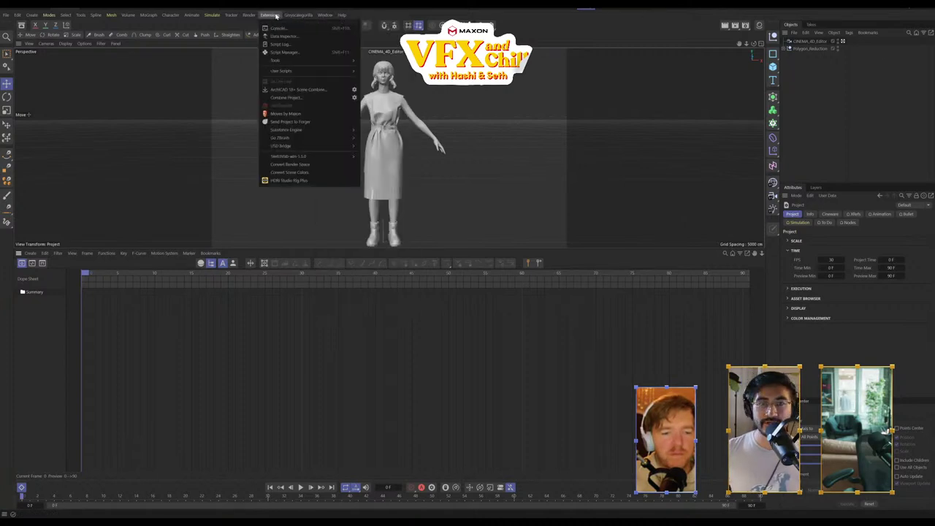
{"action": "mouse_move", "coordinate": [314, 156]}
{"action": "left_click", "coordinate": [388, 169]}
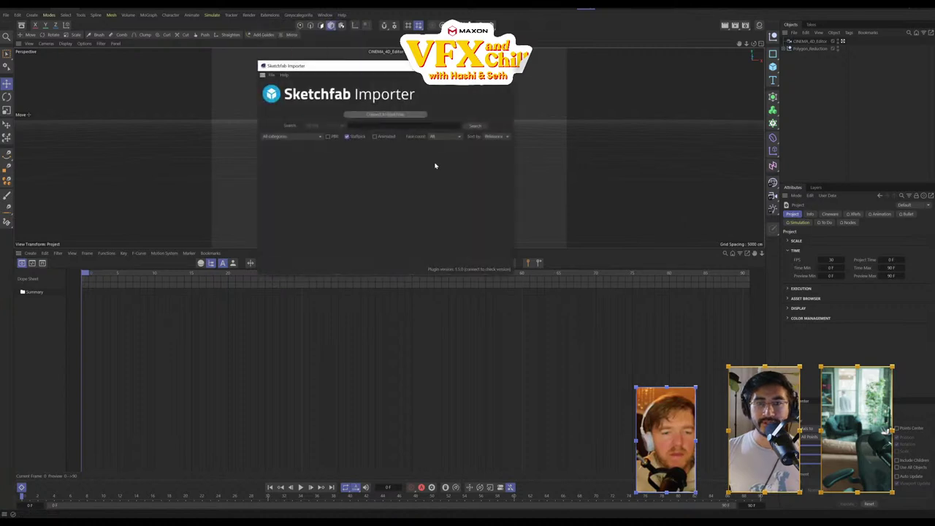
{"action": "left_click", "coordinate": [377, 116]}
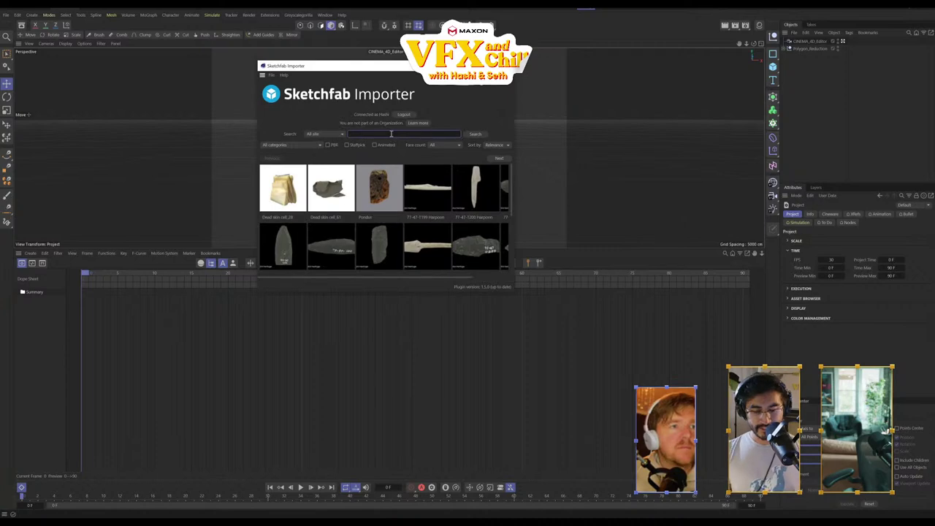
Search Sketchfab for "indiana jones" and enlarge the importer window to show more models
{"action": "type", "text": "iana jones"}
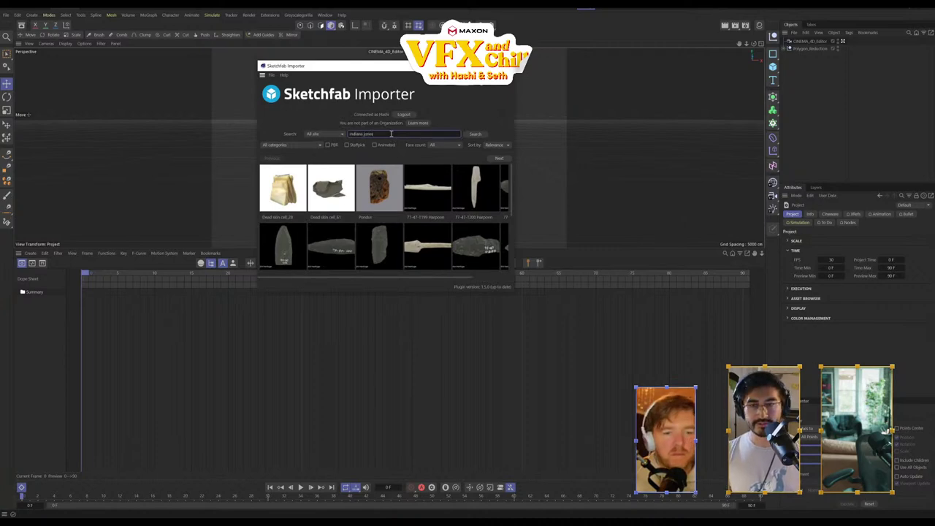
{"action": "key", "text": "Return"}
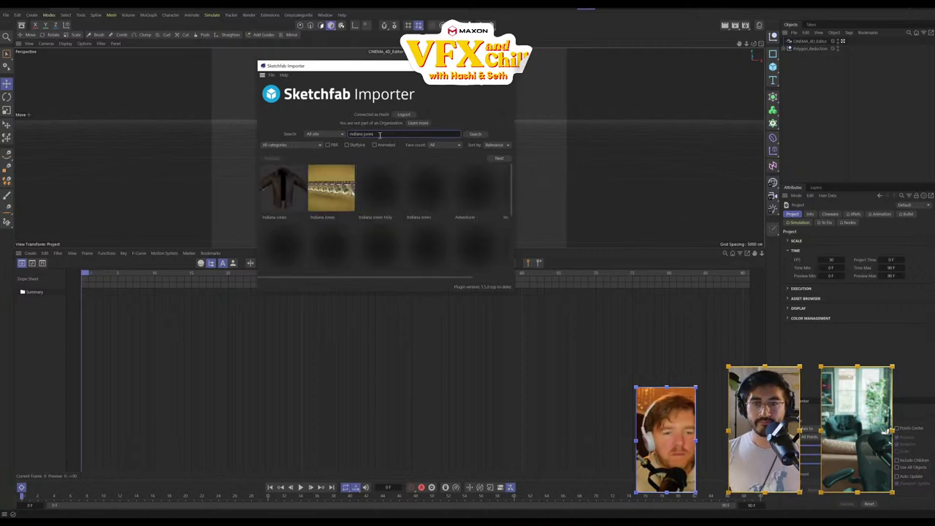
{"action": "mouse_move", "coordinate": [511, 292]}
{"action": "left_mouse_down"}
{"action": "mouse_move", "coordinate": [578, 376]}
{"action": "mouse_move", "coordinate": [669, 409]}
{"action": "mouse_move", "coordinate": [689, 456]}
{"action": "left_mouse_up"}
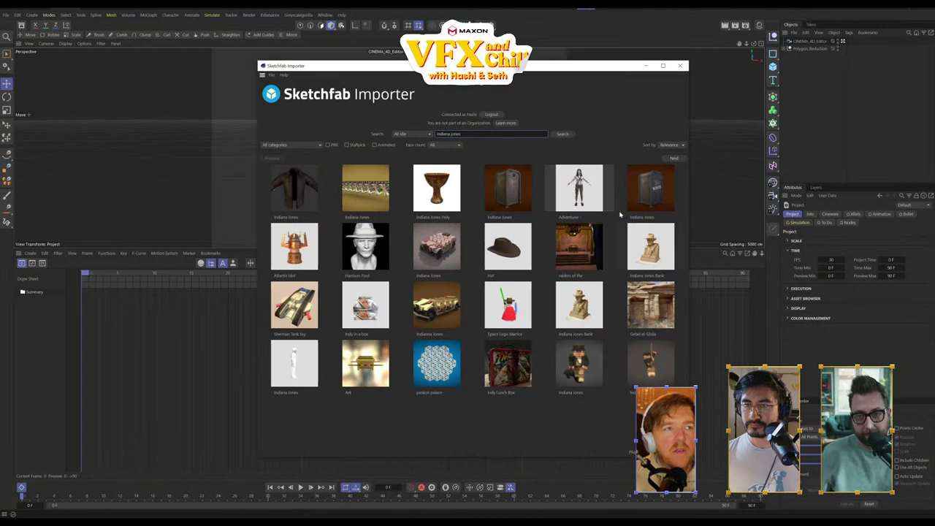
Import the "Adventurer - Female Indiana Jones or Lara Croft" model into the scene and close the importer windows
{"action": "left_click", "coordinate": [584, 194]}
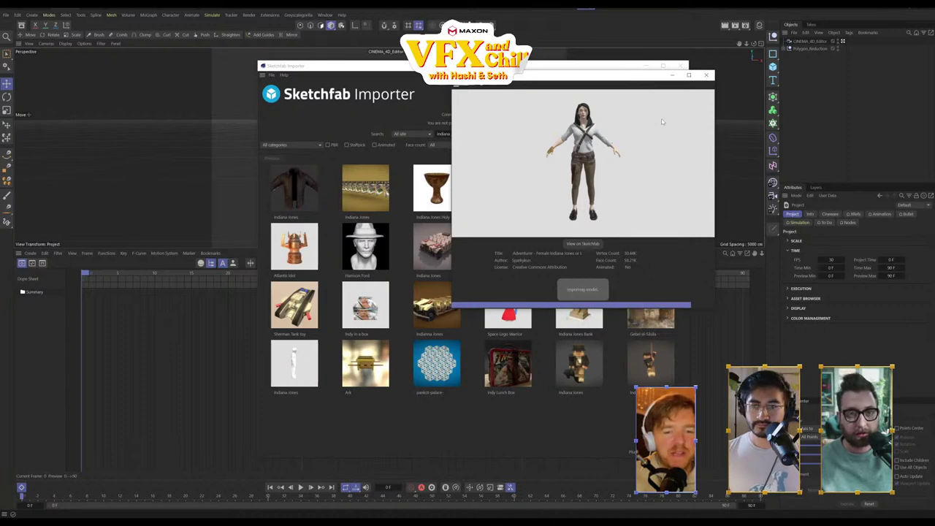
{"action": "left_click", "coordinate": [526, 285]}
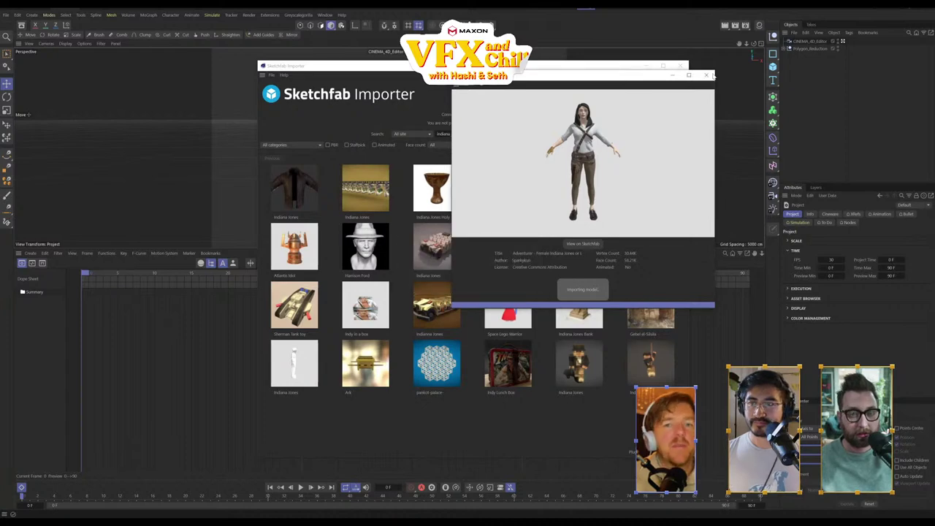
{"action": "left_click", "coordinate": [707, 76]}
{"action": "left_click", "coordinate": [681, 67]}
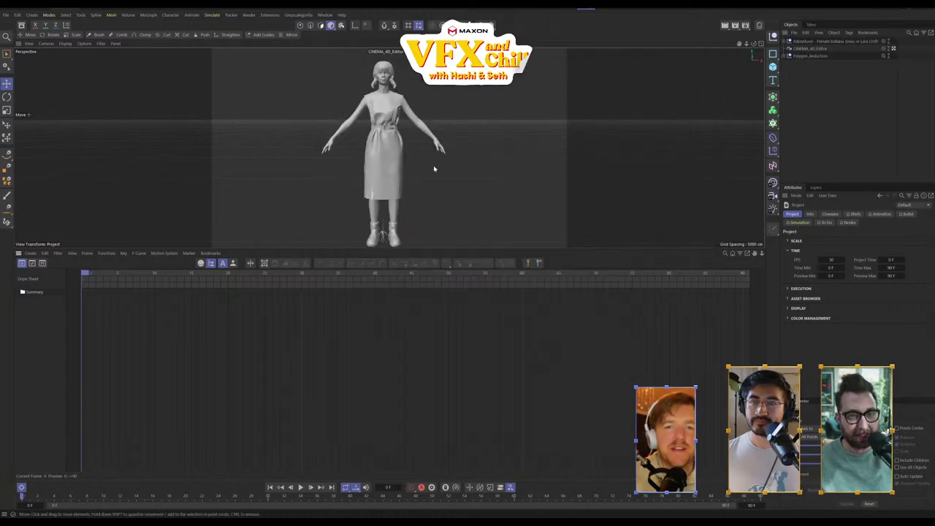
Move the Adventurer model from the girl's scene into the empty scene and view it from the front
{"action": "key", "text": "ctrl+z"}
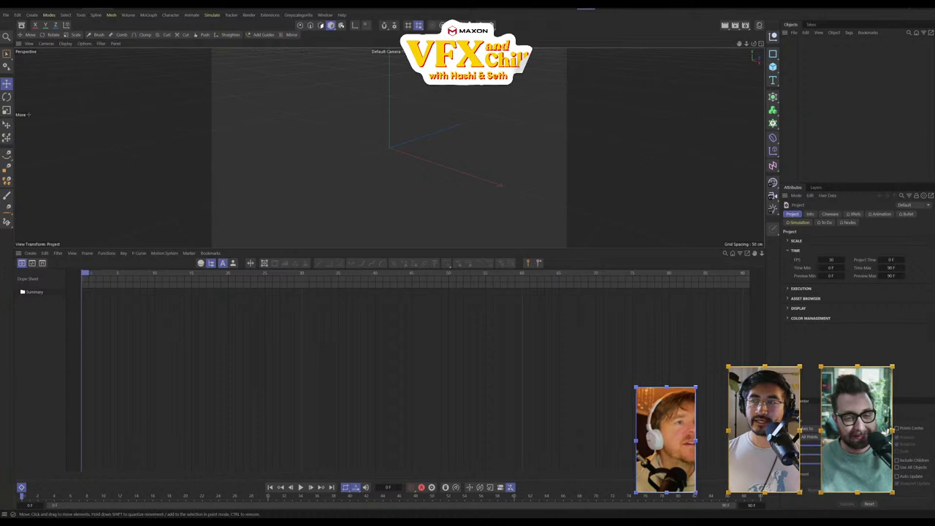
{"action": "key", "text": "ctrl+y"}
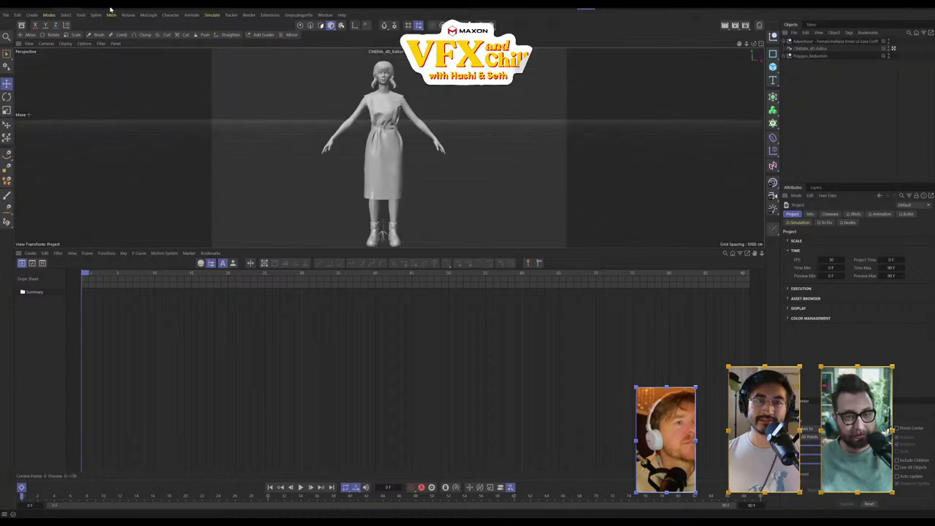
{"action": "left_click", "coordinate": [811, 42]}
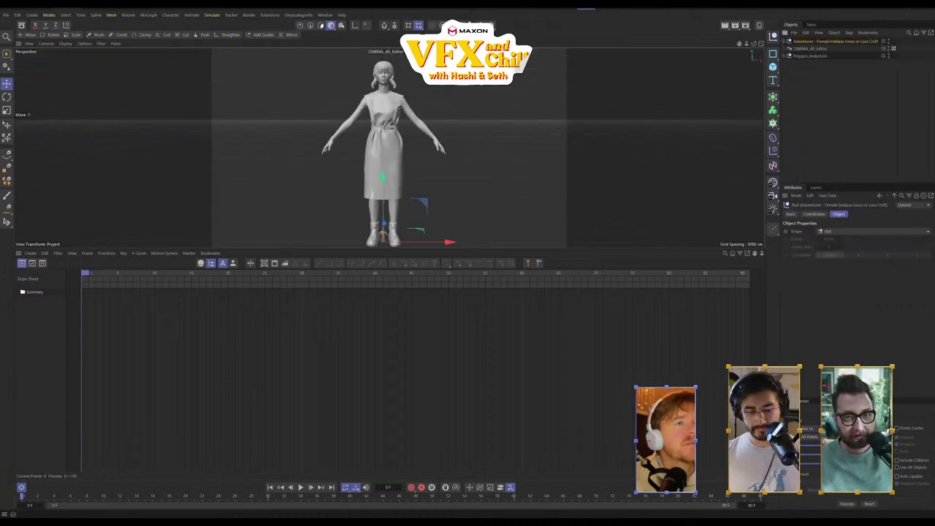
{"action": "key", "text": "ctrl+z"}
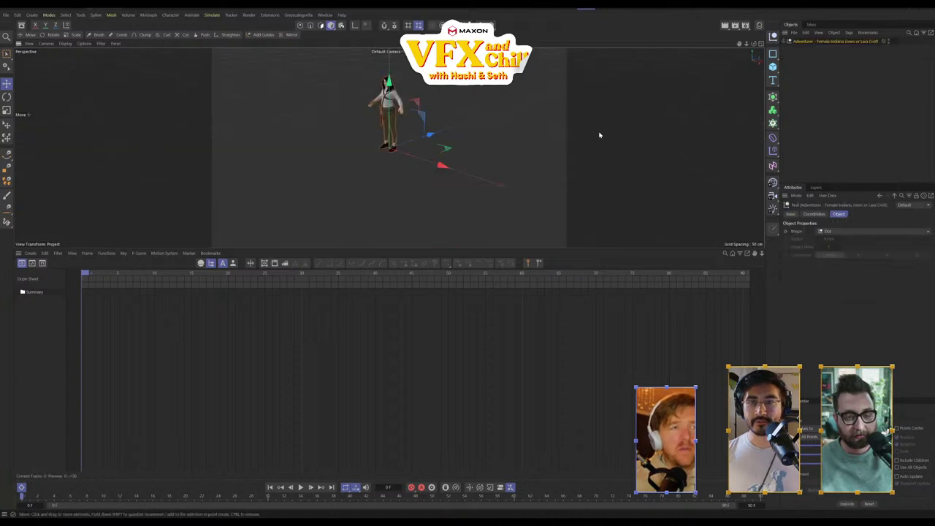
{"action": "left_click_drag", "start_coordinate": [599, 135], "coordinate": [444, 125], "text": "alt"}
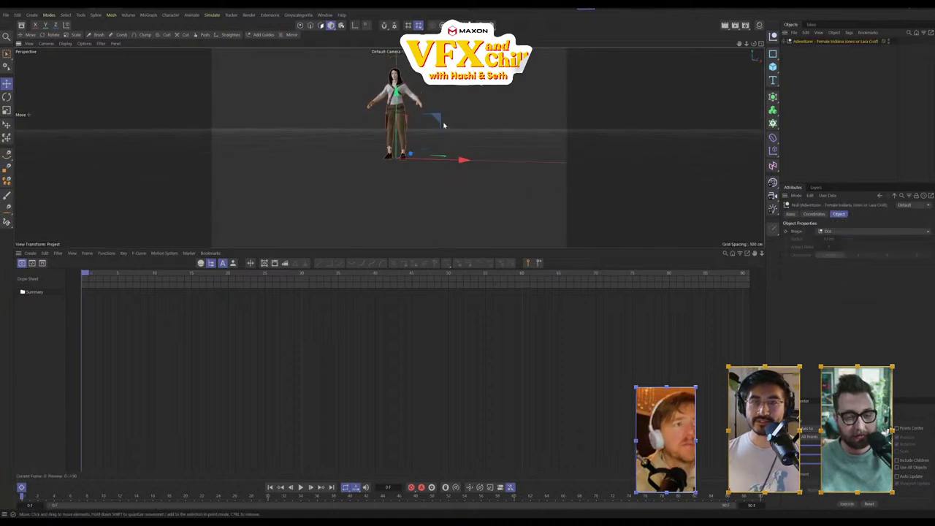
{"action": "scroll", "coordinate": [495, 142], "scroll_direction": "up", "scroll_amount": 5}
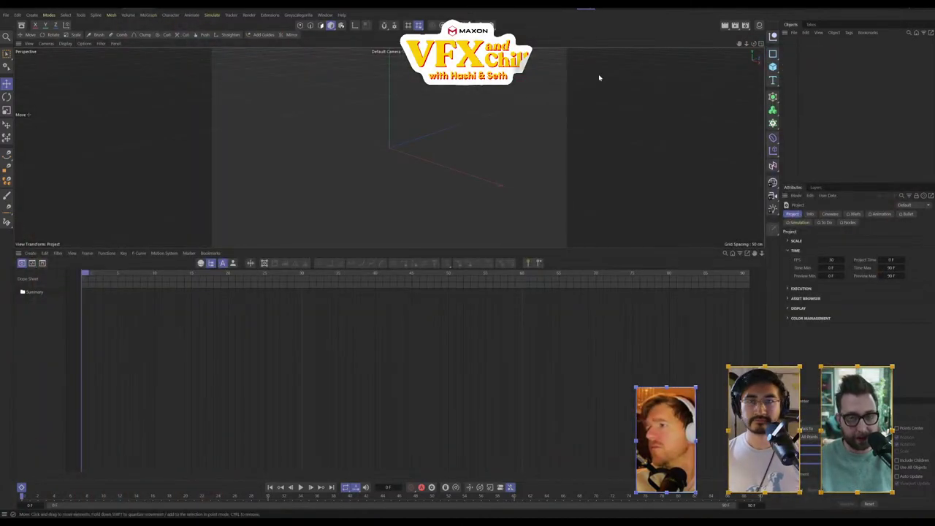
Create a cylinder with 15 rotation segments and a height of about 554 cm, and convert it to an editable polygon object
{"action": "left_click", "coordinate": [772, 66]}
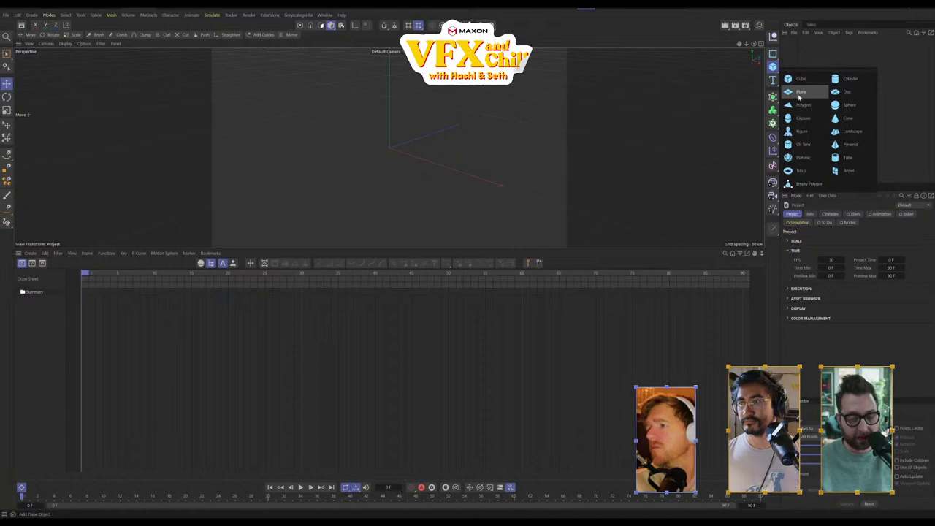
{"action": "left_click", "coordinate": [853, 80]}
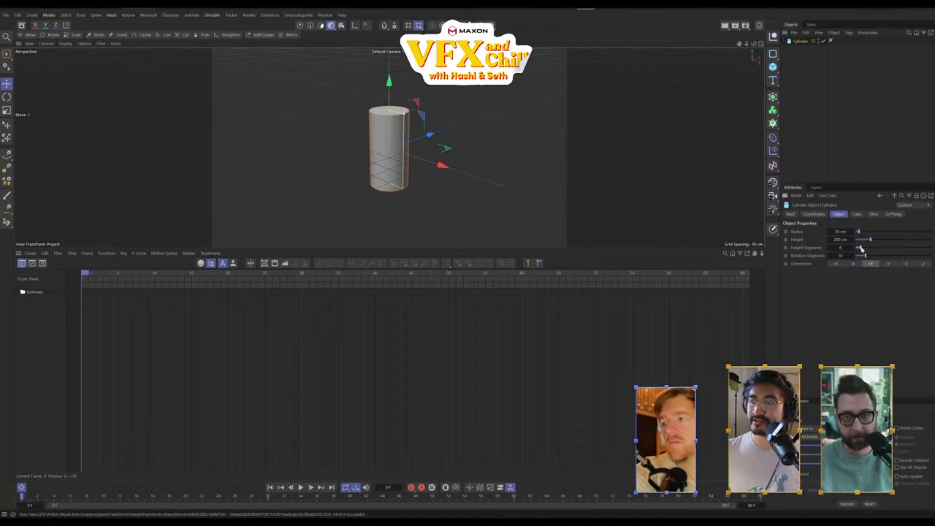
{"action": "left_click_drag", "start_coordinate": [866, 257], "coordinate": [861, 258]}
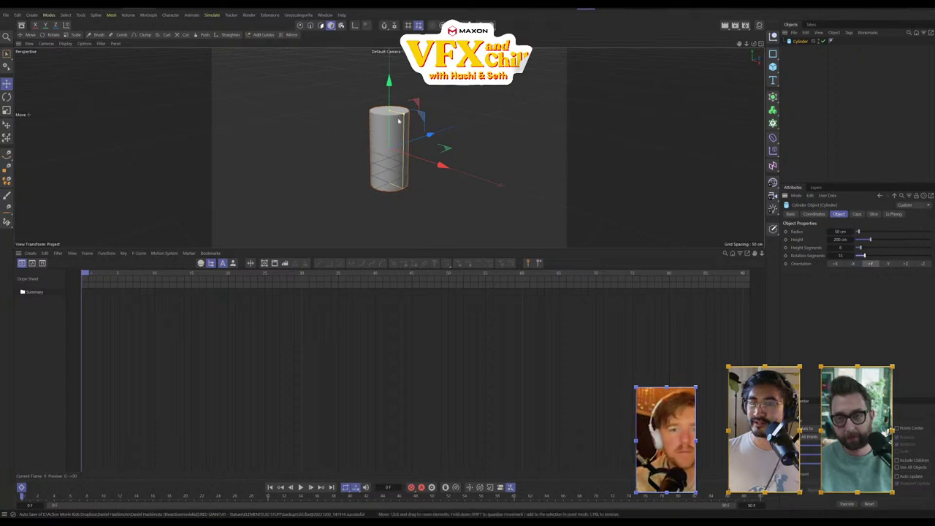
{"action": "left_click_drag", "start_coordinate": [389, 113], "coordinate": [390, 40]}
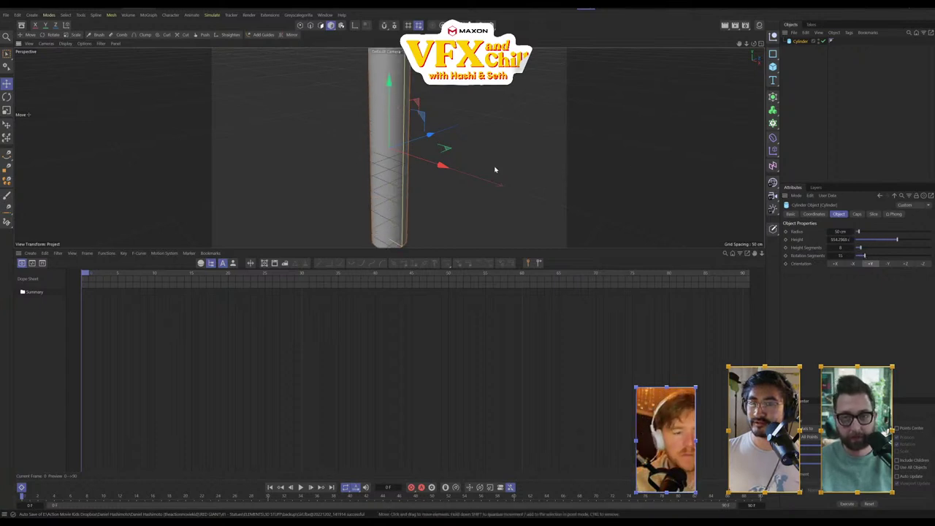
{"action": "scroll", "coordinate": [487, 163], "scroll_direction": "down", "scroll_amount": 3}
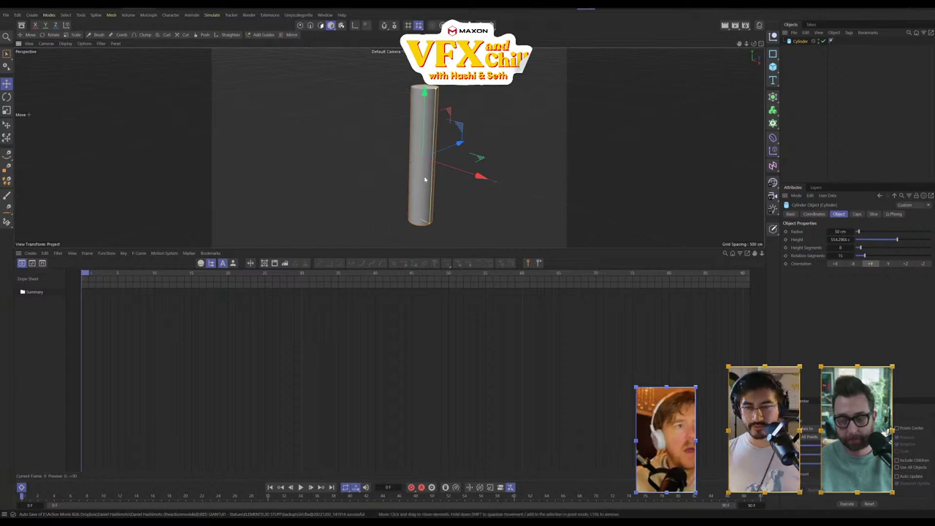
{"action": "key", "text": "c"}
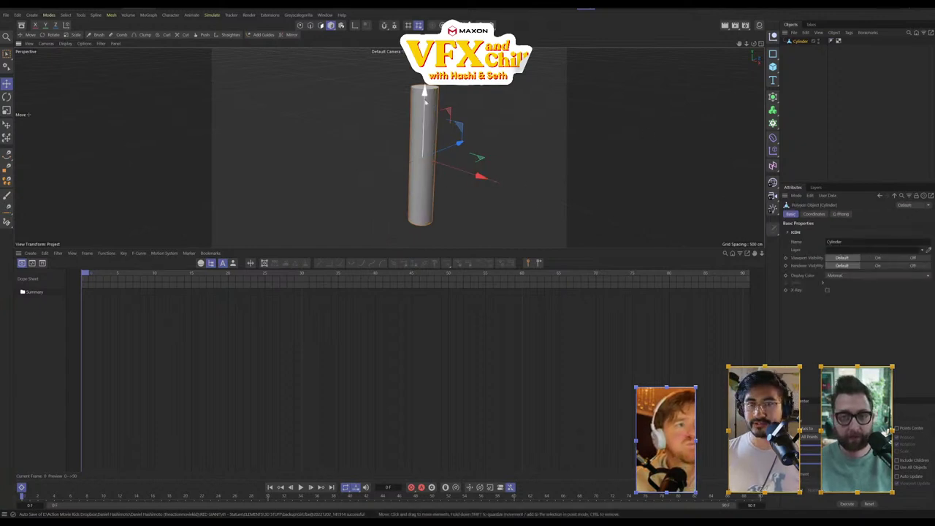
Undo the stray rectangle spline and brush-select the points at the cylinder's bottom end in Points mode
{"action": "left_click", "coordinate": [773, 53]}
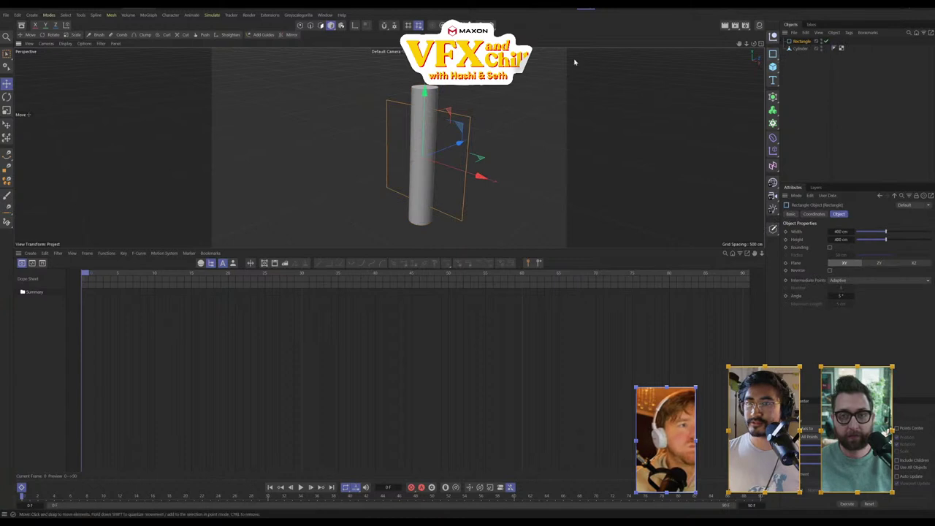
{"action": "key", "text": "Return"}
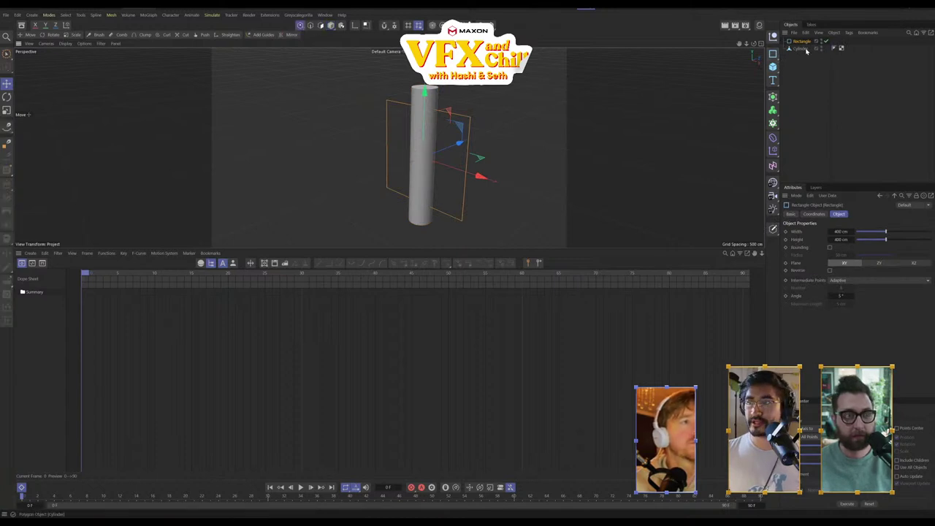
{"action": "key", "text": "ctrl+z"}
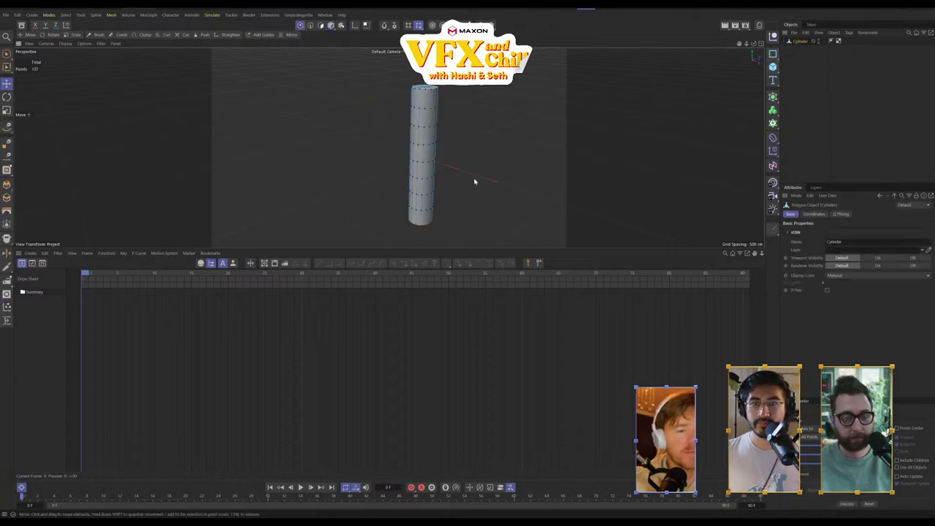
{"action": "left_click", "coordinate": [6, 54]}
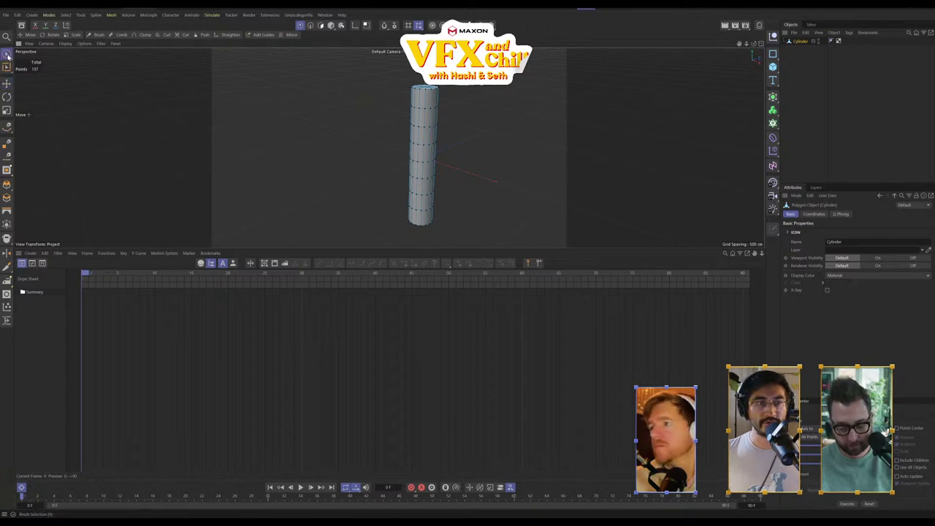
{"action": "mouse_move", "coordinate": [482, 209]}
{"action": "left_mouse_down", "text": "alt"}
{"action": "mouse_move", "coordinate": [502, 192]}
{"action": "mouse_move", "coordinate": [456, 238]}
{"action": "mouse_move", "coordinate": [397, 231]}
{"action": "mouse_move", "coordinate": [443, 236]}
{"action": "left_mouse_up", "text": "alt"}
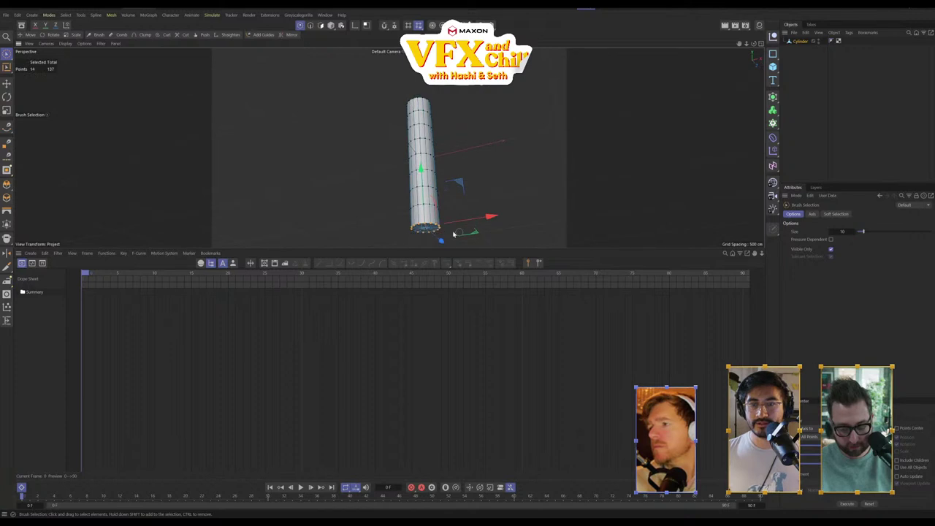
Enable Soft Selection with a radius of about 522 cm and scale down the selected points to taper the cylinder's lower end
{"action": "left_click", "coordinate": [838, 214]}
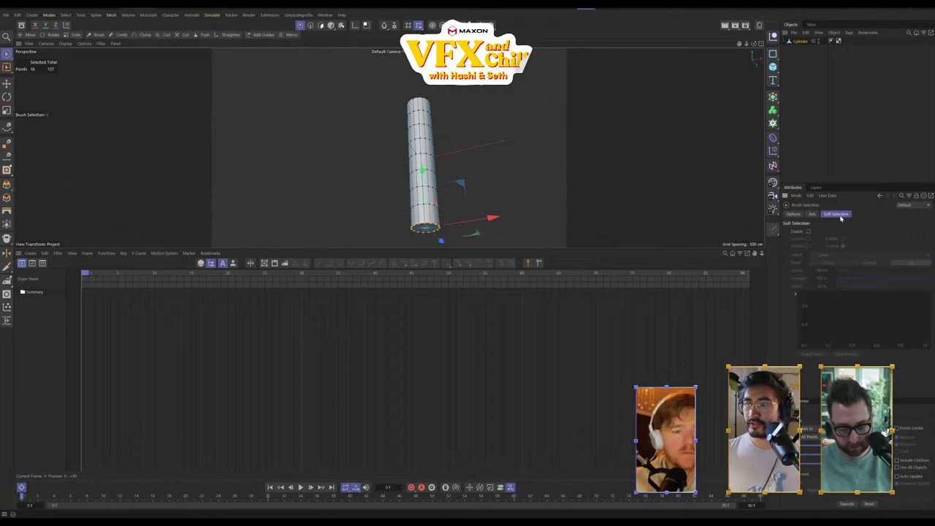
{"action": "left_click", "coordinate": [808, 232]}
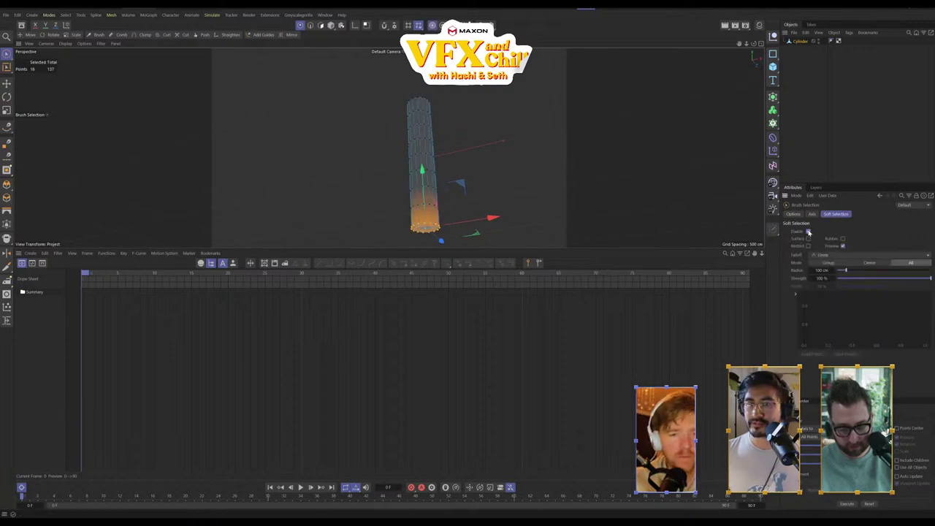
{"action": "left_click", "coordinate": [7, 111]}
{"action": "left_click_drag", "start_coordinate": [852, 272], "coordinate": [869, 272]}
{"action": "mouse_move", "coordinate": [568, 143]}
{"action": "left_mouse_down"}
{"action": "mouse_move", "coordinate": [450, 165]}
{"action": "mouse_move", "coordinate": [509, 111]}
{"action": "mouse_move", "coordinate": [478, 158]}
{"action": "mouse_move", "coordinate": [505, 146]}
{"action": "left_mouse_up"}
{"action": "left_click", "coordinate": [7, 54]}
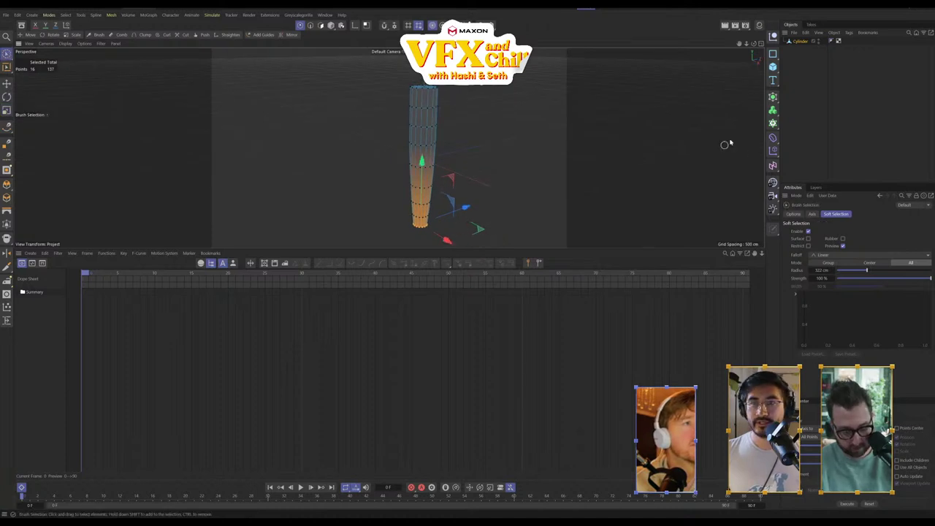
Add a sphere, scale it down to slightly less than the cylinder's width and move it up to the cylinder's top end
{"action": "left_click", "coordinate": [795, 51]}
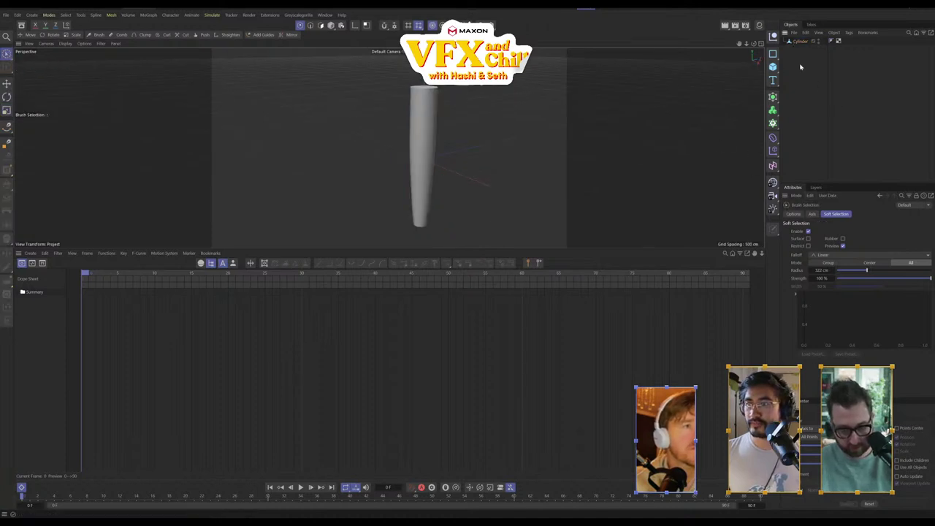
{"action": "left_click", "coordinate": [774, 66]}
{"action": "left_click", "coordinate": [835, 105]}
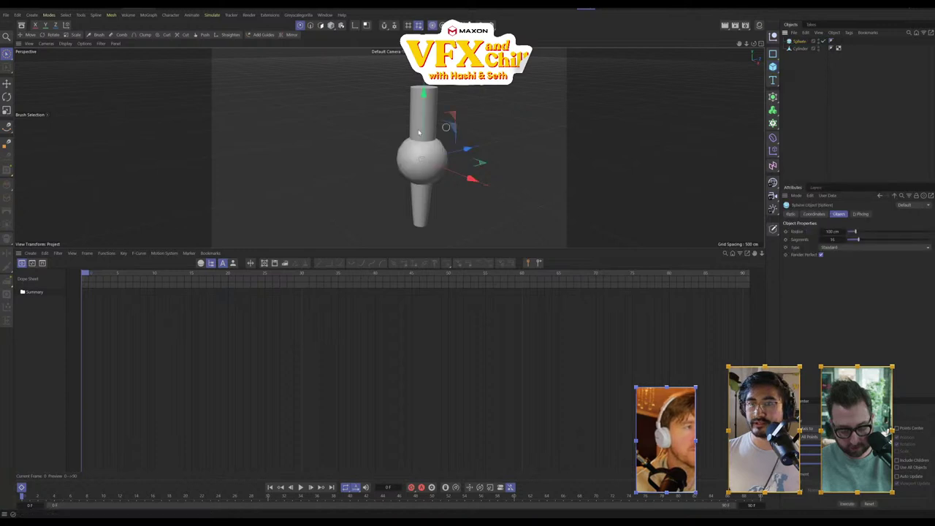
{"action": "left_click", "coordinate": [6, 97]}
{"action": "left_click", "coordinate": [6, 111]}
{"action": "left_click_drag", "start_coordinate": [475, 179], "coordinate": [319, 182]}
{"action": "key", "text": "e"}
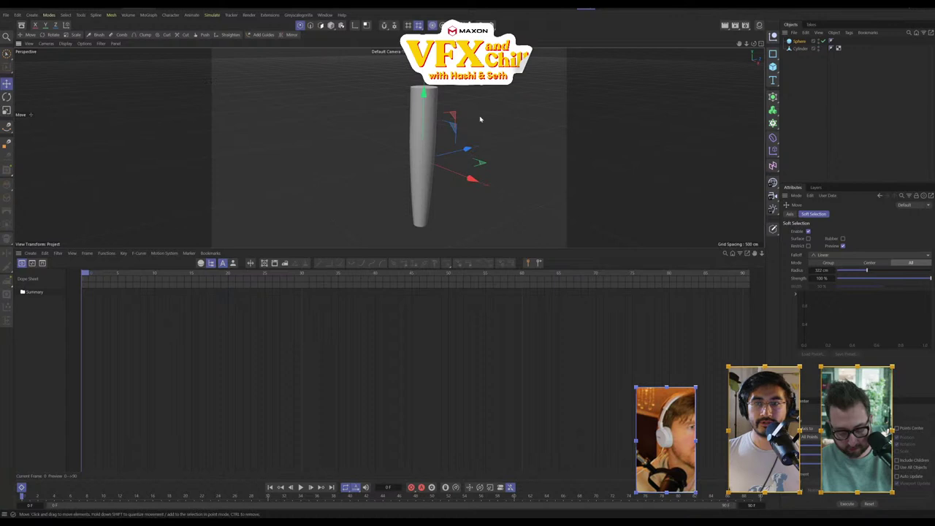
{"action": "left_click_drag", "start_coordinate": [424, 95], "coordinate": [424, 29]}
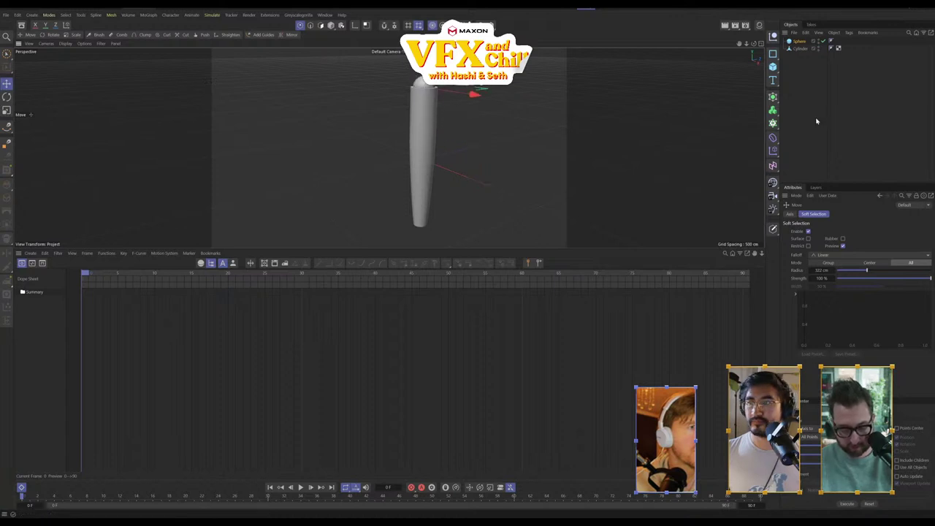
Make the sphere a child of the cylinder and add a Vibrate tag to the cylinder
{"action": "right_click", "coordinate": [800, 45]}
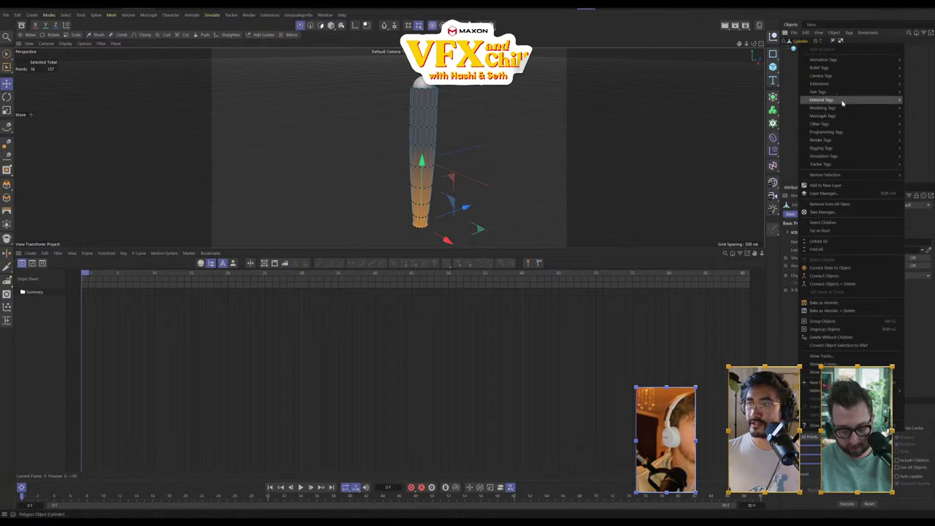
{"action": "mouse_move", "coordinate": [850, 59]}
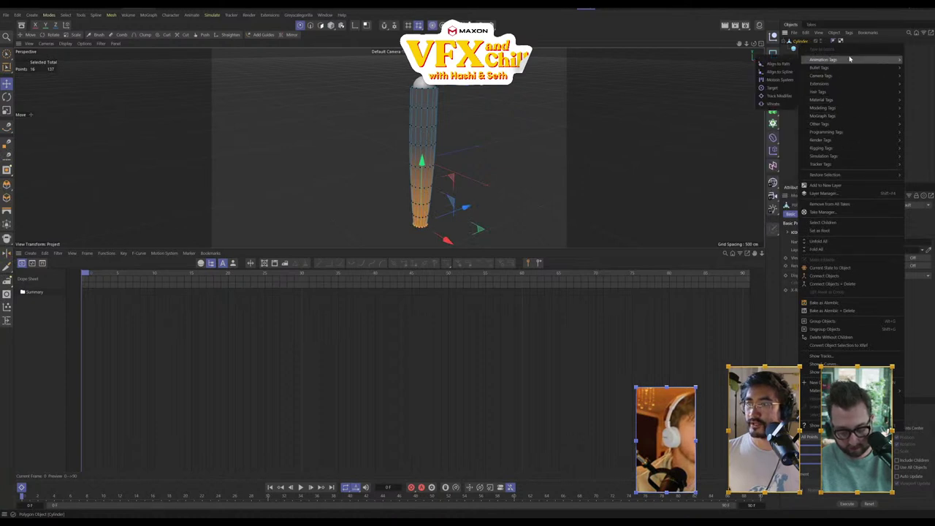
{"action": "left_click", "coordinate": [769, 104]}
{"action": "left_click", "coordinate": [823, 238]}
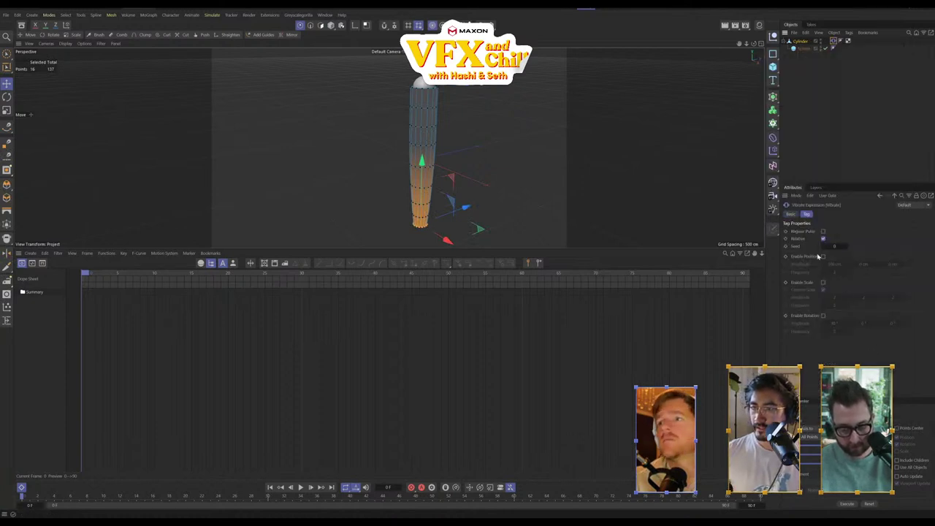
Enable position vibration on the cylinder with an amplitude of 500 cm on all three axes and a frequency of 1
{"action": "left_click", "coordinate": [823, 256]}
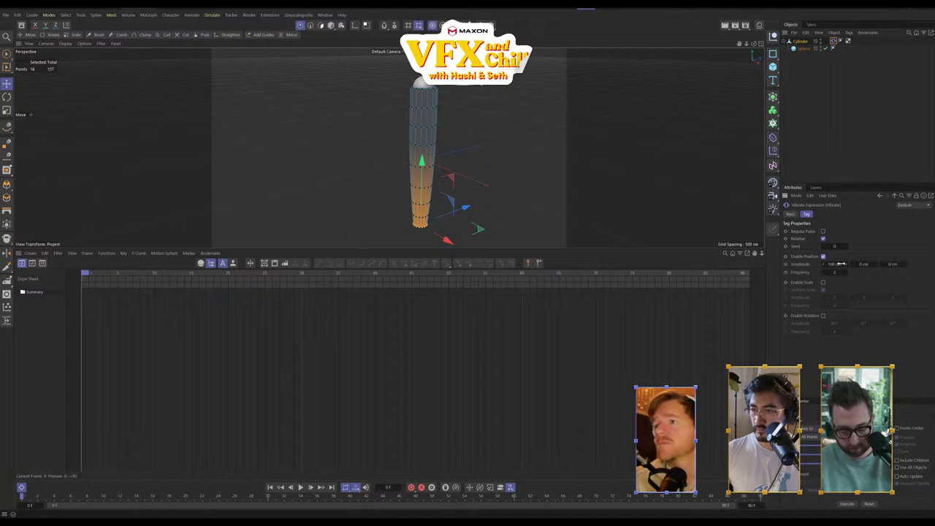
{"action": "left_click", "coordinate": [864, 266]}
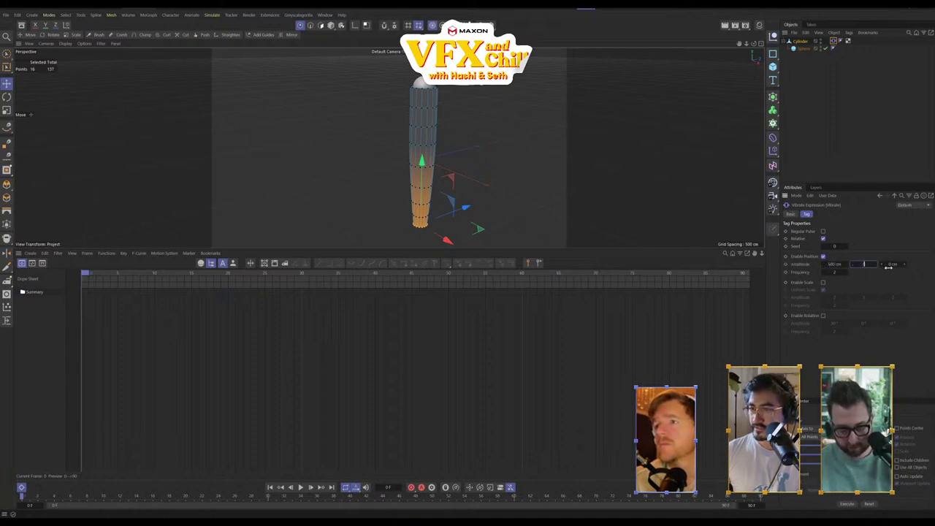
{"action": "left_click", "coordinate": [895, 265]}
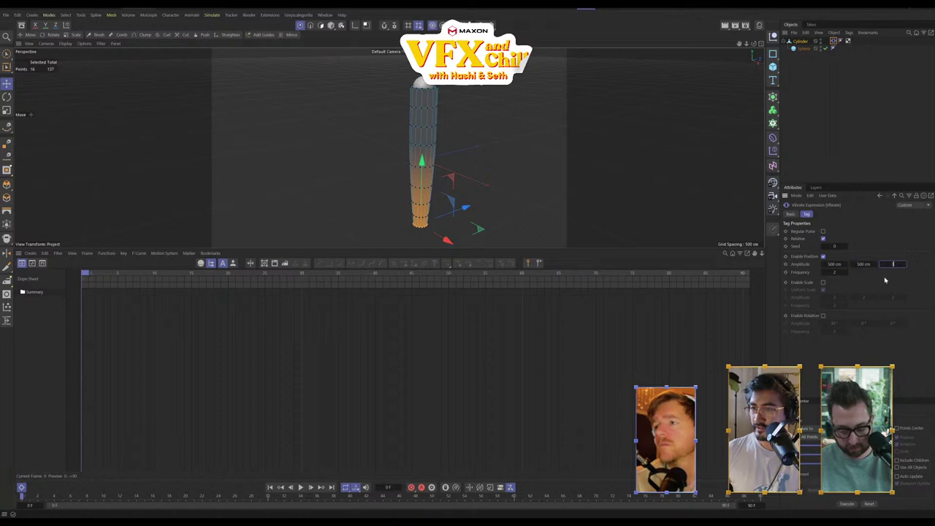
{"action": "type", "text": "500"}
{"action": "left_click", "coordinate": [835, 271]}
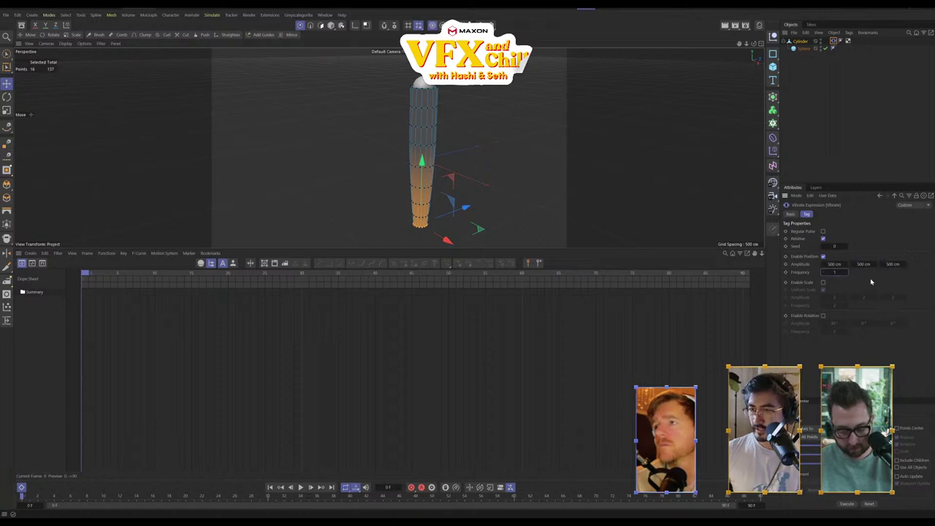
Enable rotation vibration on the cylinder with an amplitude of 30° on all three axes and a frequency of 2
{"action": "left_click", "coordinate": [823, 315]}
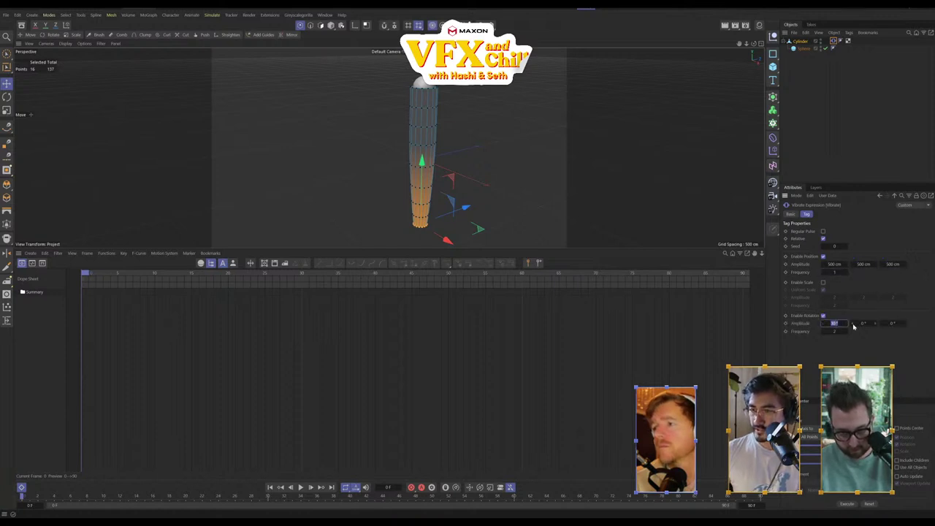
{"action": "key", "text": "Tab"}
{"action": "type", "text": "30"}
{"action": "key", "text": "Tab"}
{"action": "type", "text": "3"}
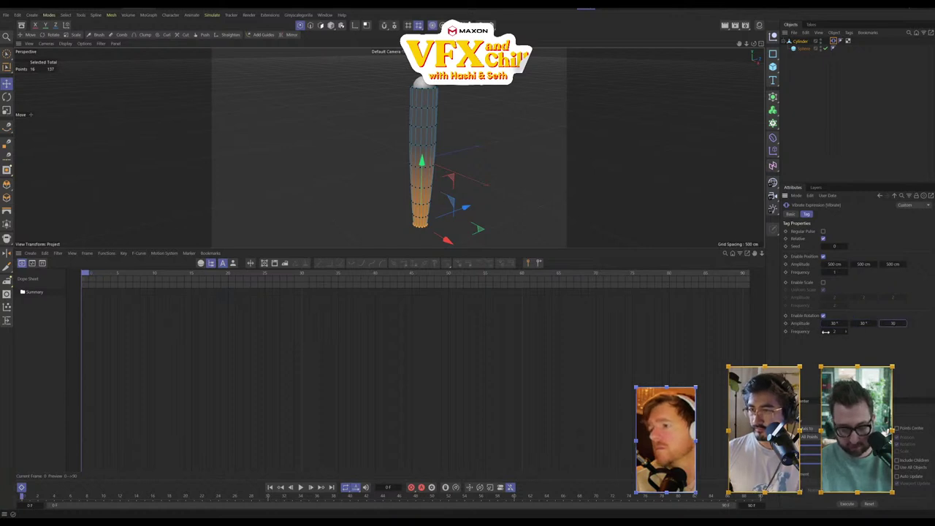
{"action": "type", "text": "0"}
{"action": "key", "text": "Tab"}
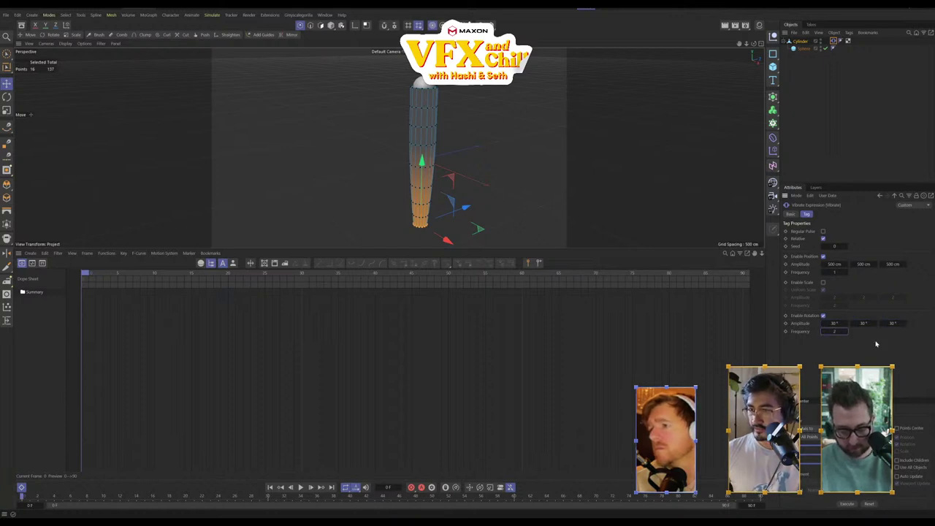
{"action": "type", "text": "2"}
Save the project as Tor in the 3D STUFF folder inside 2022_12_02_Something/ELEMENTS
{"action": "key", "text": "ctrl+s"}
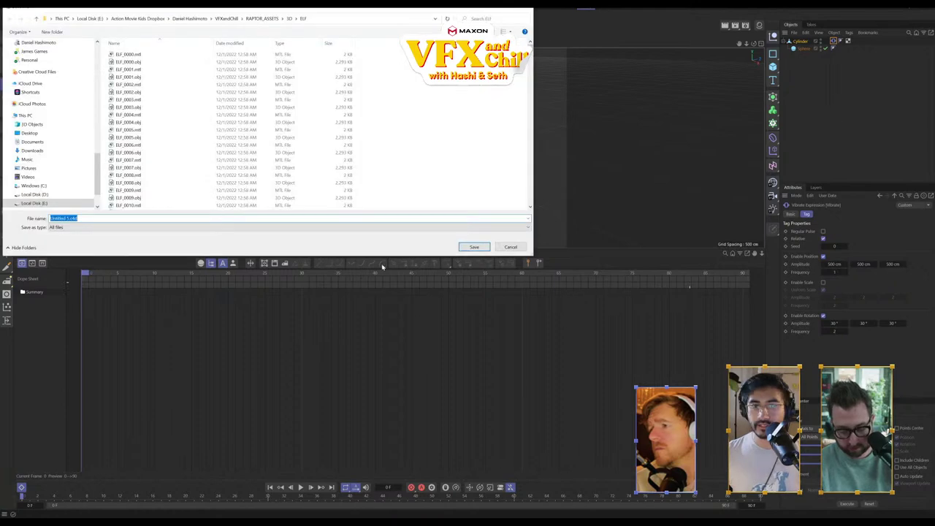
{"action": "left_click", "coordinate": [262, 18]}
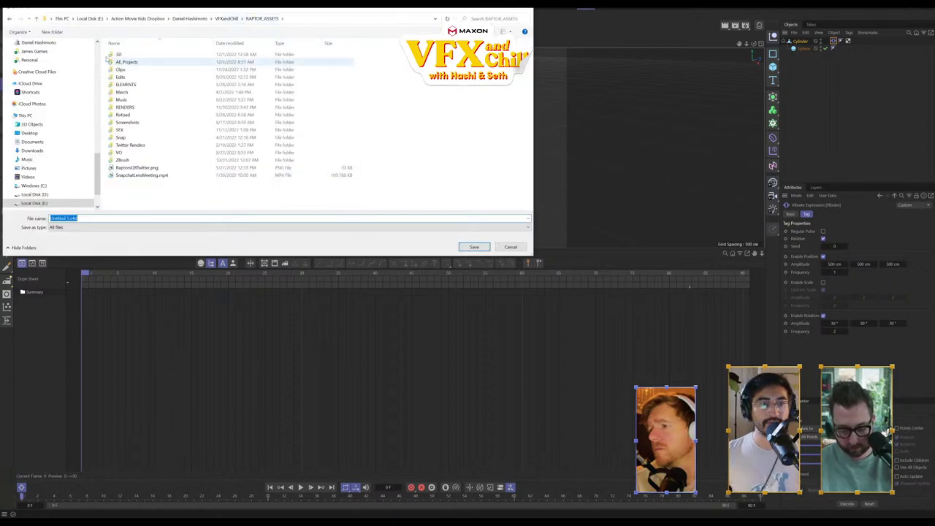
{"action": "left_click", "coordinate": [227, 18]}
{"action": "scroll", "coordinate": [168, 143], "scroll_direction": "down", "scroll_amount": 10}
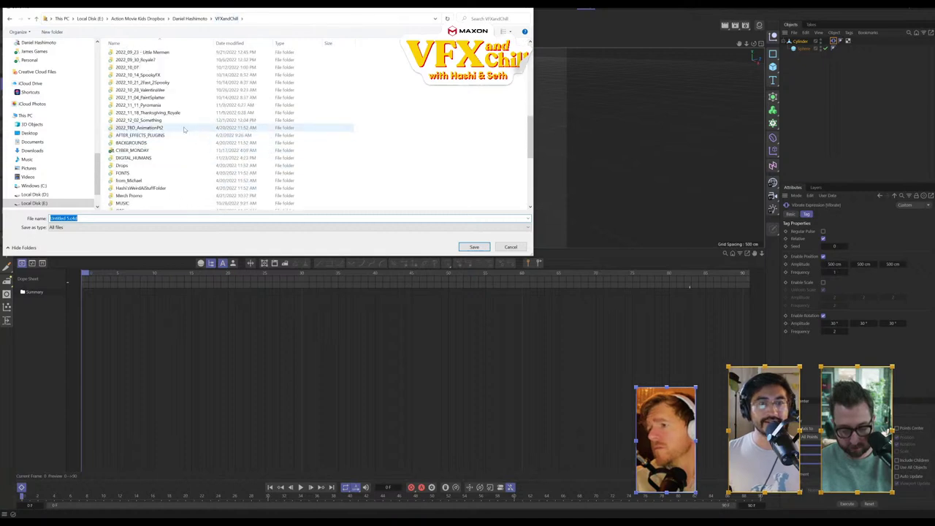
{"action": "left_click", "coordinate": [184, 122]}
{"action": "double_click", "coordinate": [184, 122]}
{"action": "double_click", "coordinate": [149, 61]}
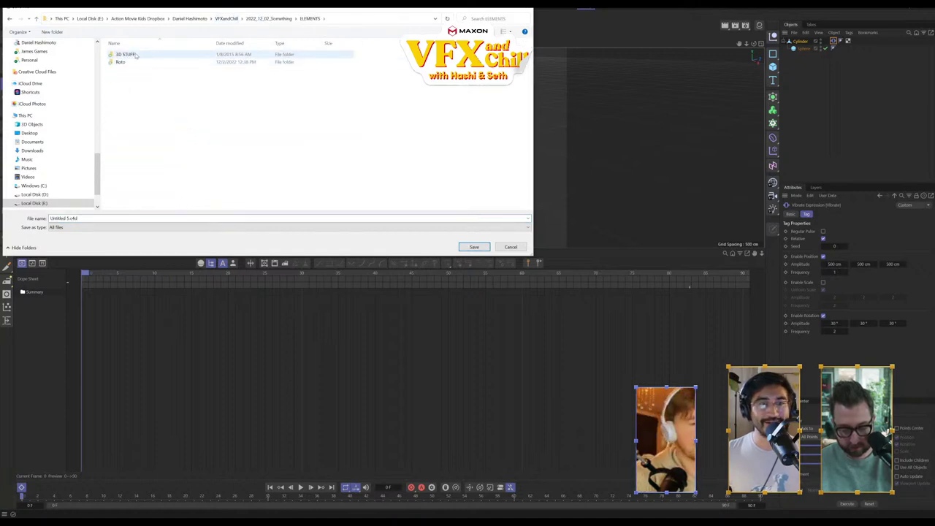
{"action": "double_click", "coordinate": [140, 54]}
{"action": "left_click", "coordinate": [181, 218]}
{"action": "type", "text": "Tor"}
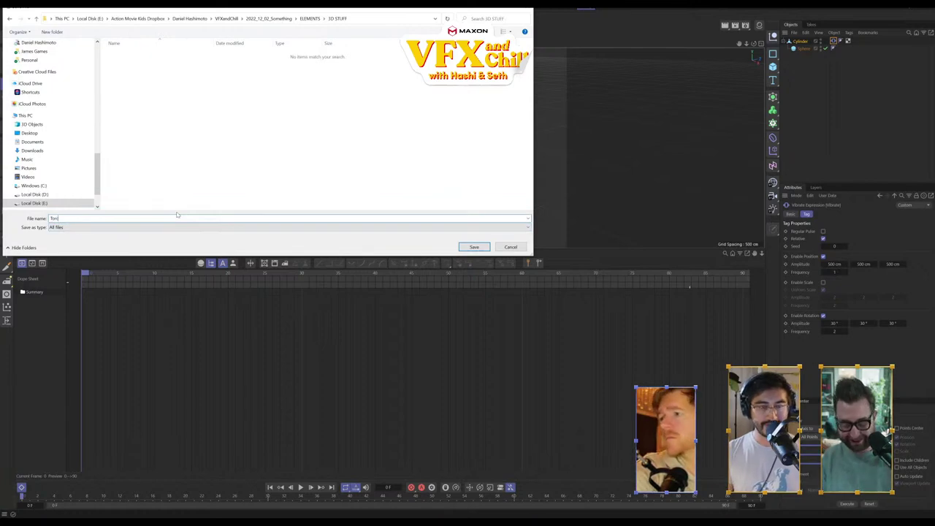
{"action": "key", "text": "Return"}
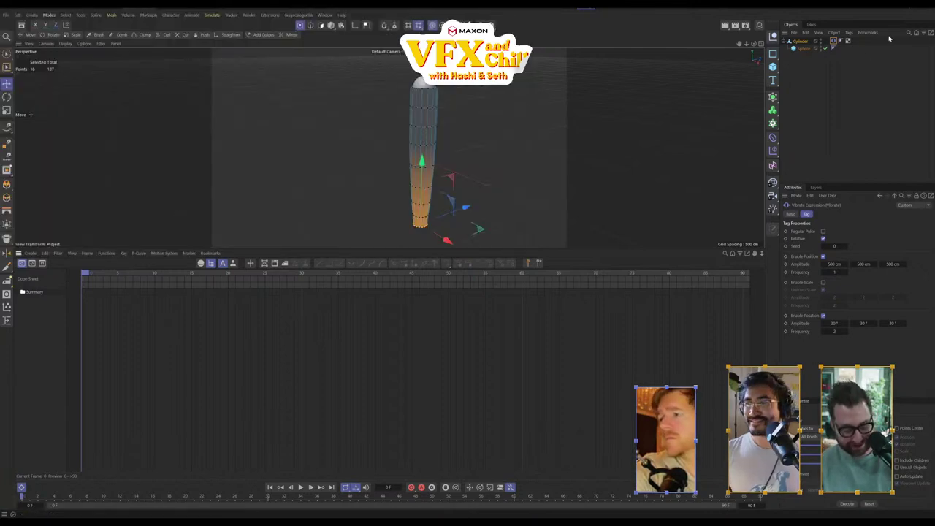
Deselect the cylinder, enlarge the viewport and play back the vibration, returning to frame 0
{"action": "left_click_drag", "start_coordinate": [476, 108], "coordinate": [463, 127], "text": "alt"}
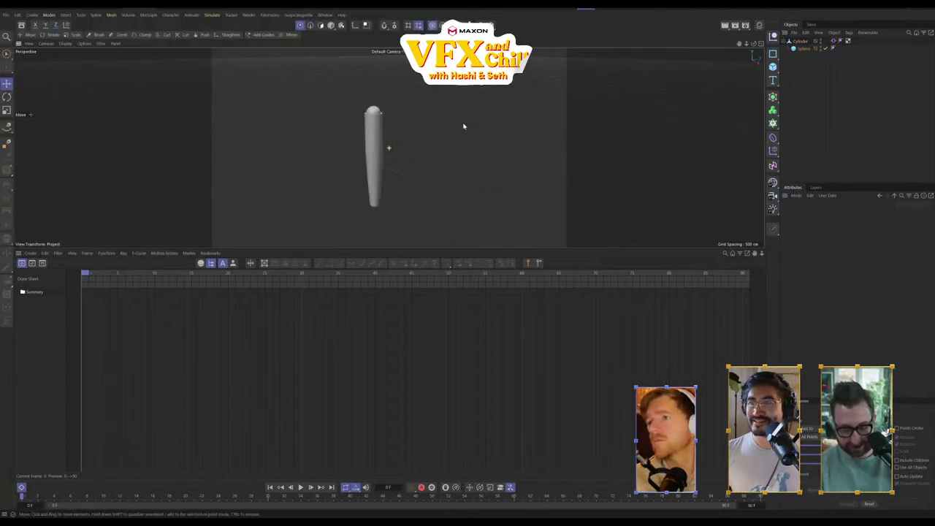
{"action": "left_click_drag", "start_coordinate": [458, 248], "coordinate": [448, 381]}
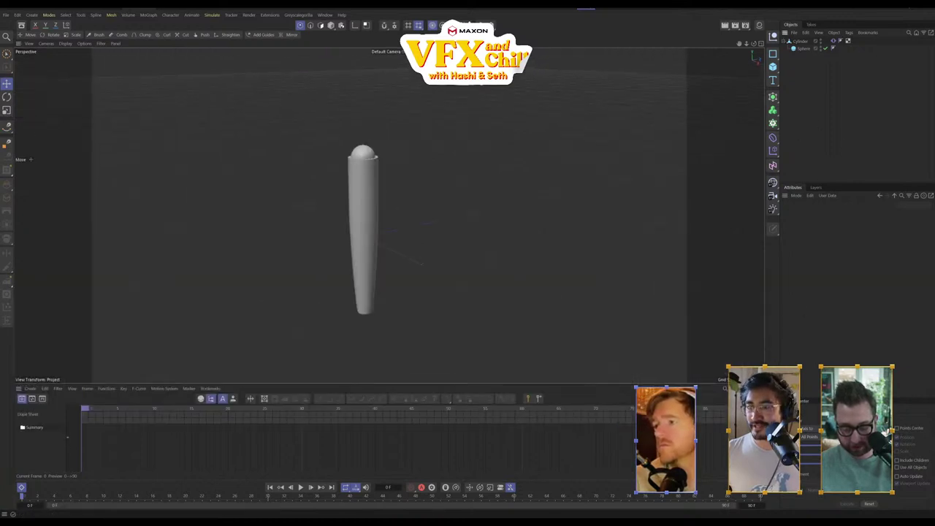
{"action": "left_click", "coordinate": [301, 487]}
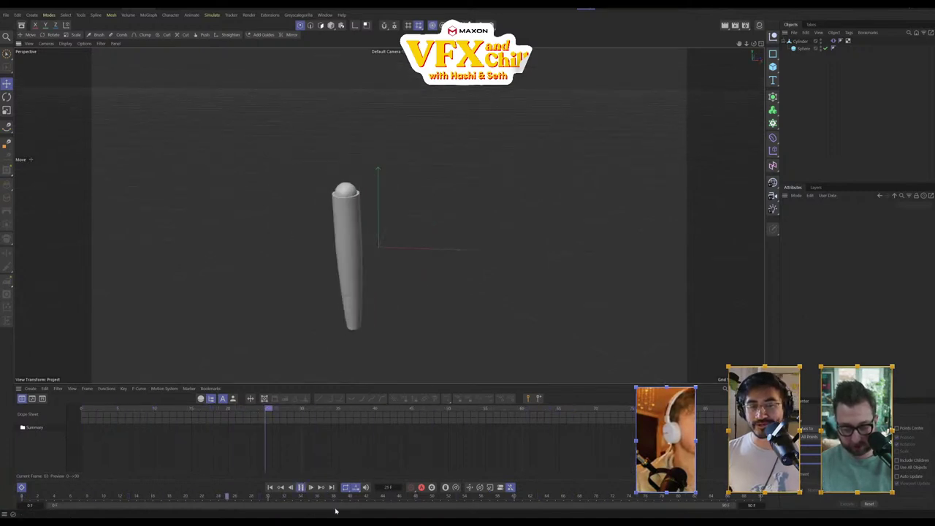
{"action": "left_click", "coordinate": [302, 492]}
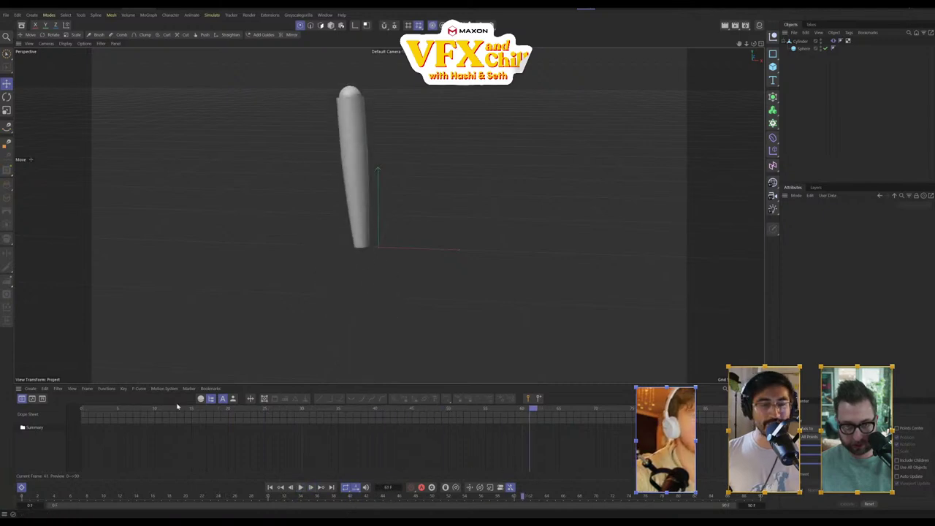
{"action": "left_click_drag", "start_coordinate": [176, 406], "coordinate": [84, 408]}
Set the position frequency of the cylinder's Vibrate tag to 0.3
{"action": "left_click", "coordinate": [802, 42]}
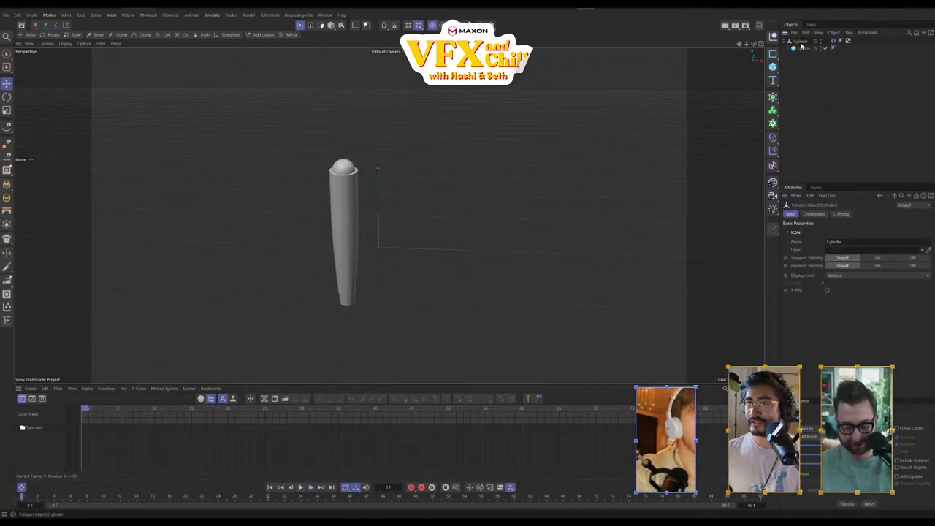
{"action": "left_click", "coordinate": [834, 42]}
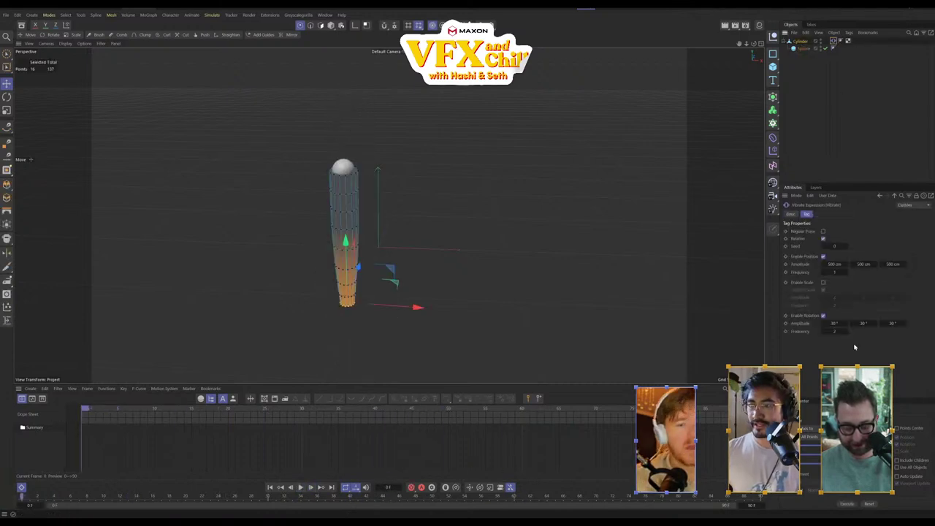
{"action": "left_click", "coordinate": [836, 274]}
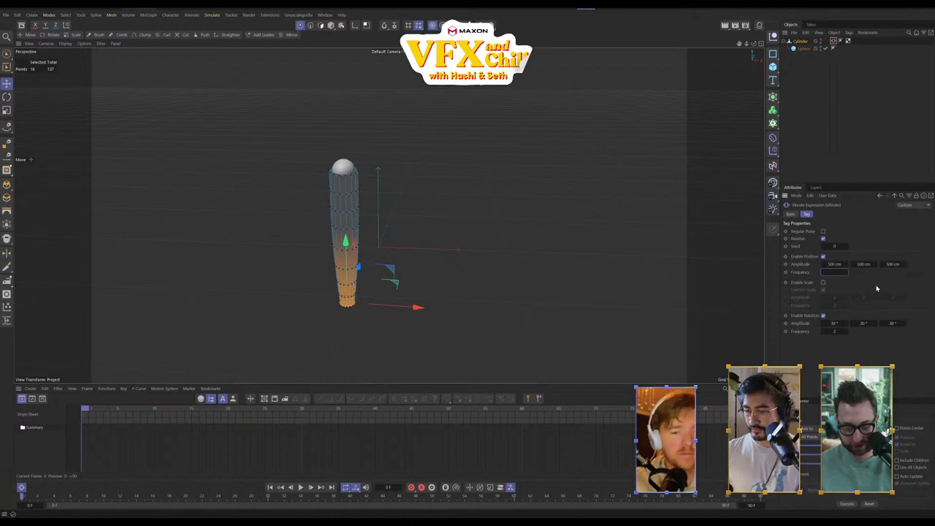
{"action": "type", "text": "0.3"}
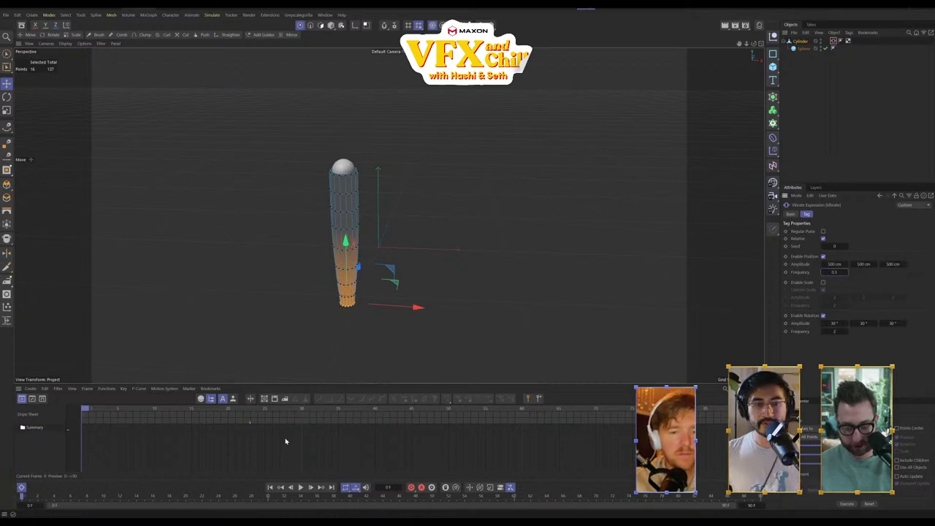
Play back the vibration, return to frame 0 and set the Vibrate tag's rotation frequency to 0.5
{"action": "left_click", "coordinate": [301, 487]}
{"action": "left_click", "coordinate": [838, 131]}
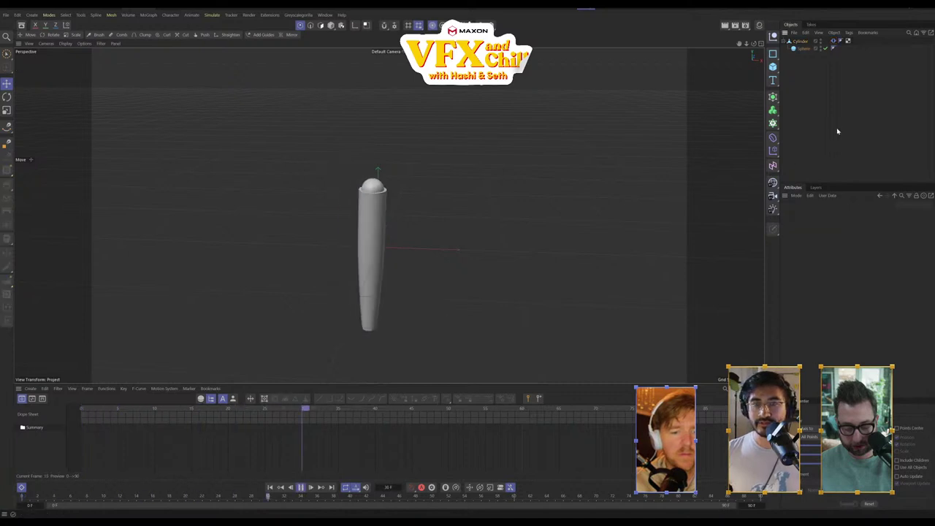
{"action": "key", "text": "9"}
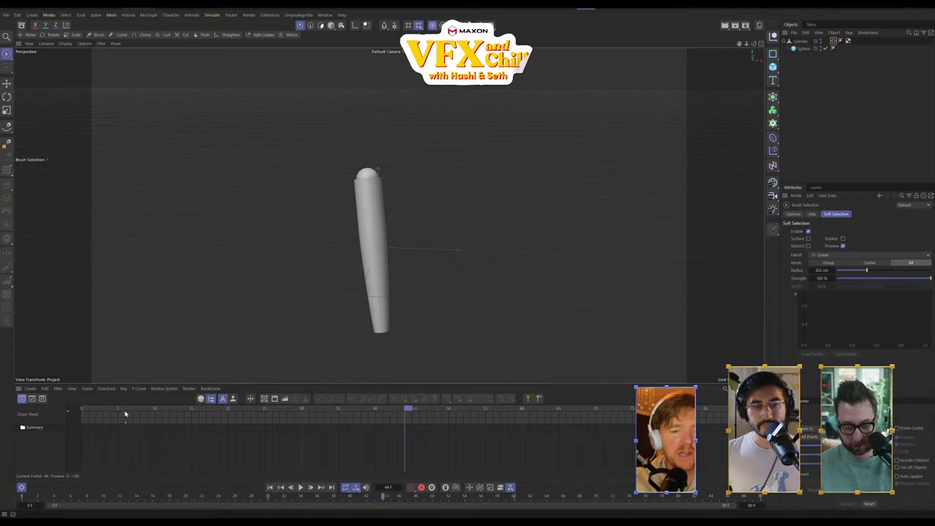
{"action": "key", "text": "shift+f"}
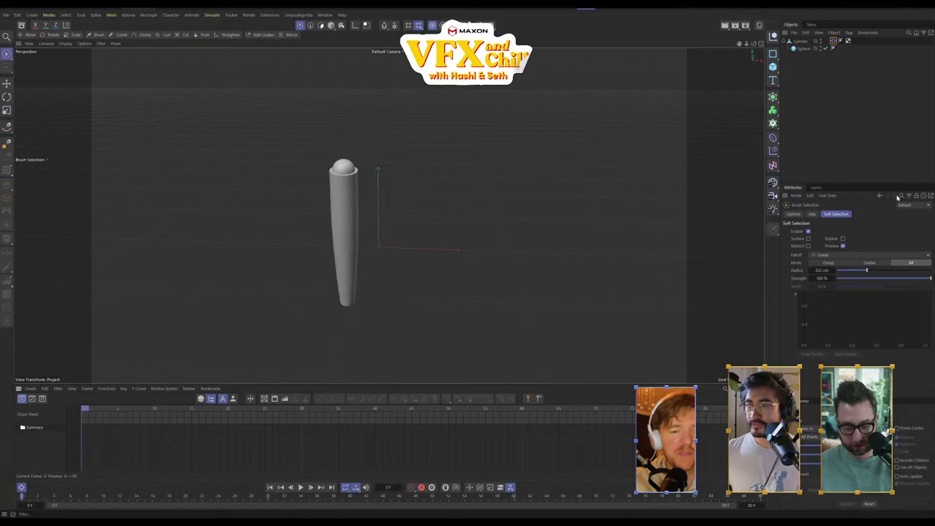
{"action": "left_click", "coordinate": [833, 40]}
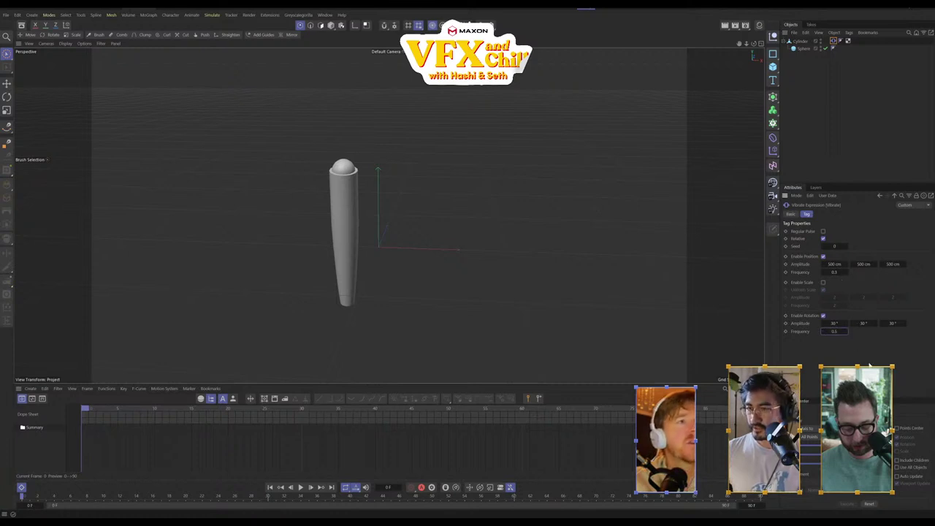
{"action": "left_click", "coordinate": [835, 264]}
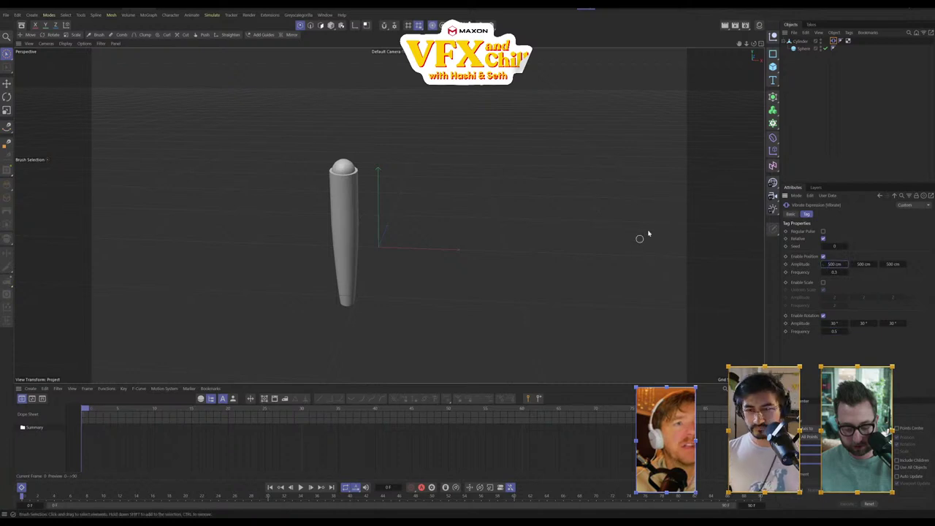
Add a Pyro simulation tag to the sphere and play the fire simulation
{"action": "left_click", "coordinate": [802, 41]}
{"action": "left_click", "coordinate": [805, 48]}
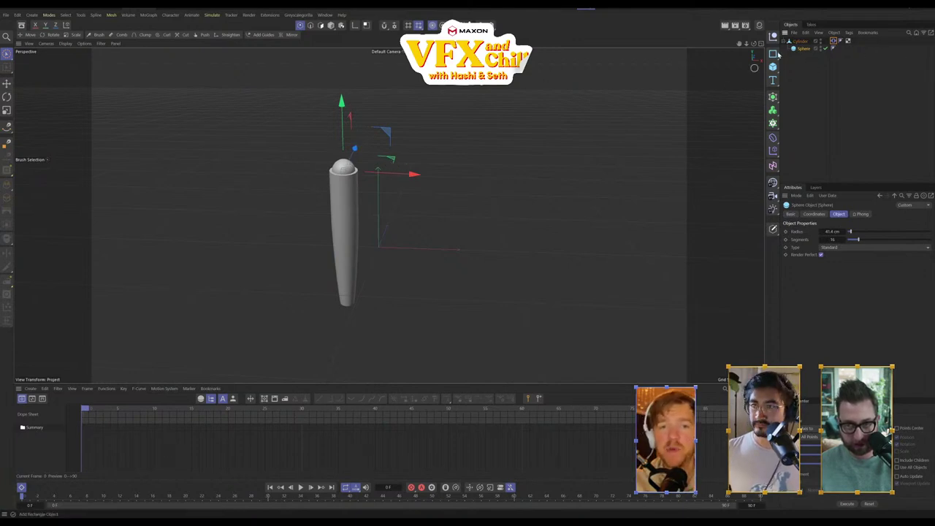
{"action": "right_click", "coordinate": [804, 49]}
{"action": "mouse_move", "coordinate": [830, 163]}
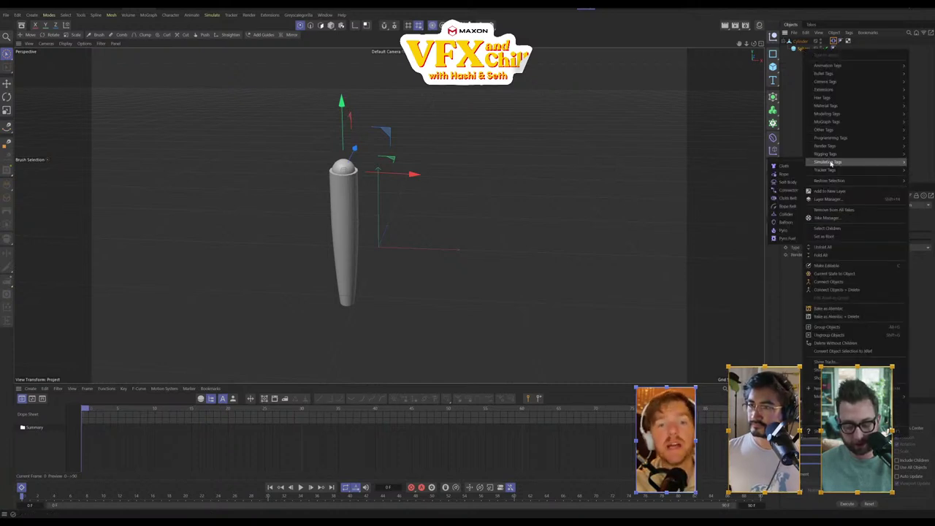
{"action": "left_click", "coordinate": [786, 240]}
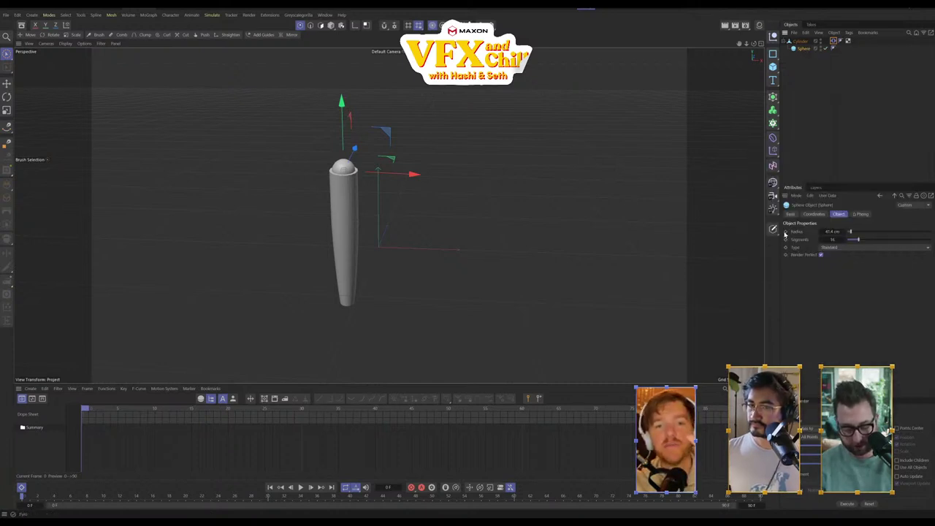
{"action": "left_click", "coordinate": [836, 159]}
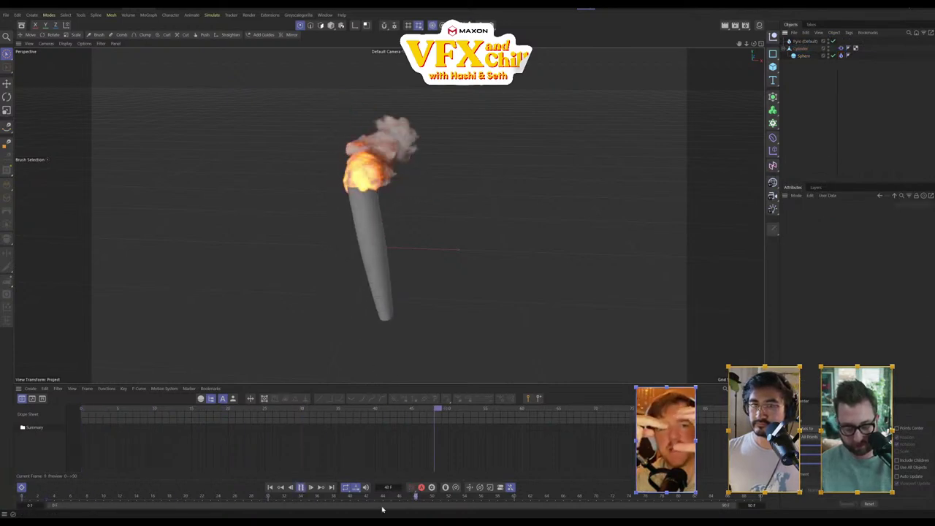
{"action": "left_click", "coordinate": [300, 487]}
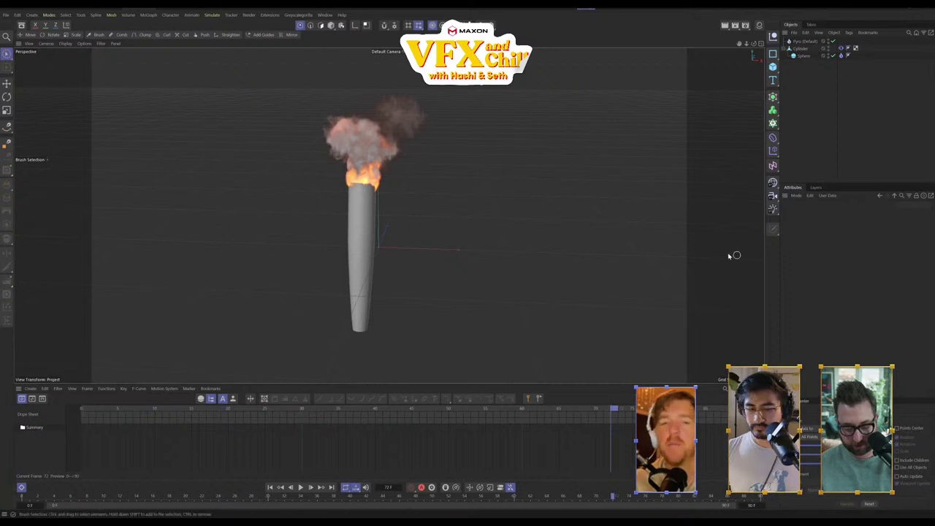
Set the project scale to 0.5 Centimeters in the project settings and play the fire simulation, returning to frame 0
{"action": "key", "text": "ctrl+d"}
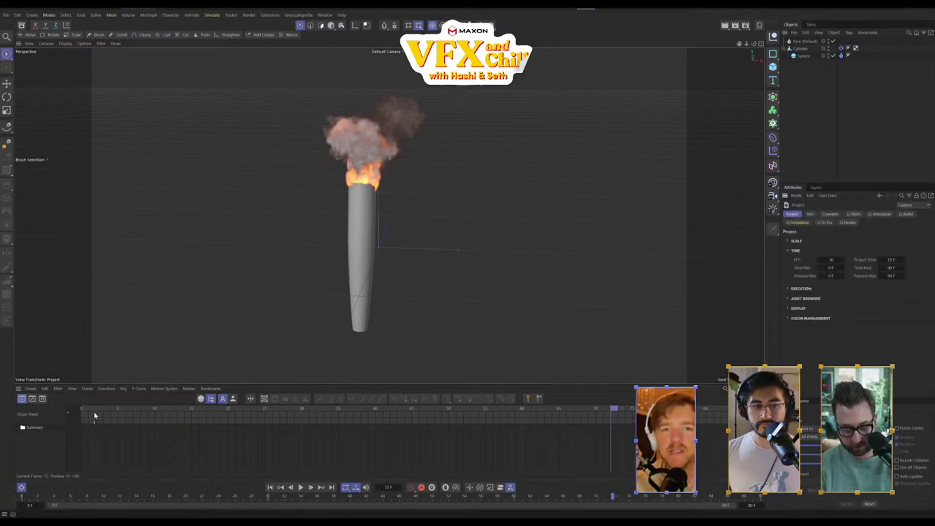
{"action": "left_click_drag", "start_coordinate": [94, 416], "coordinate": [65, 422]}
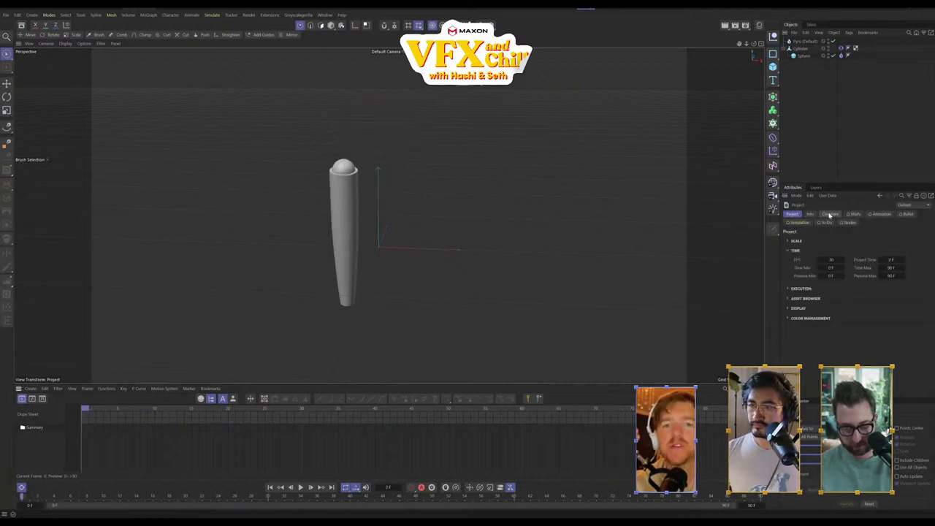
{"action": "left_click", "coordinate": [789, 241]}
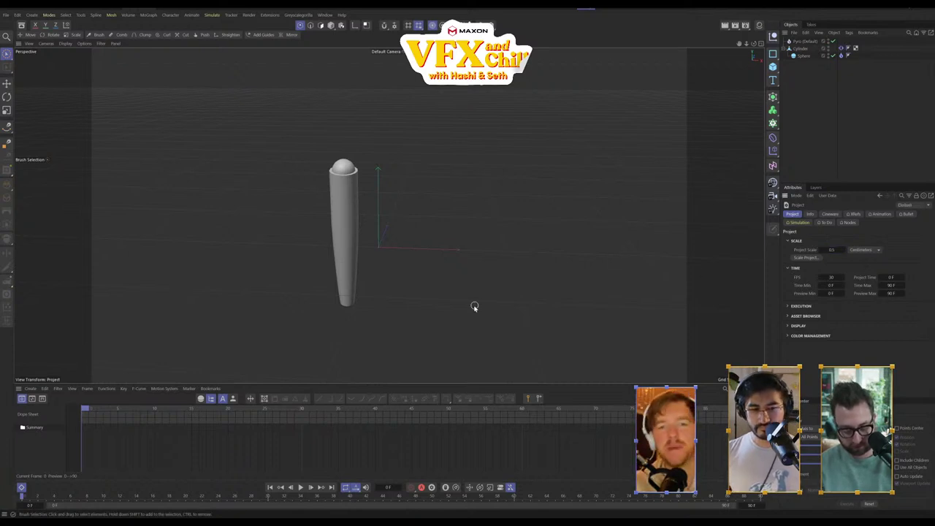
{"action": "left_click", "coordinate": [301, 488]}
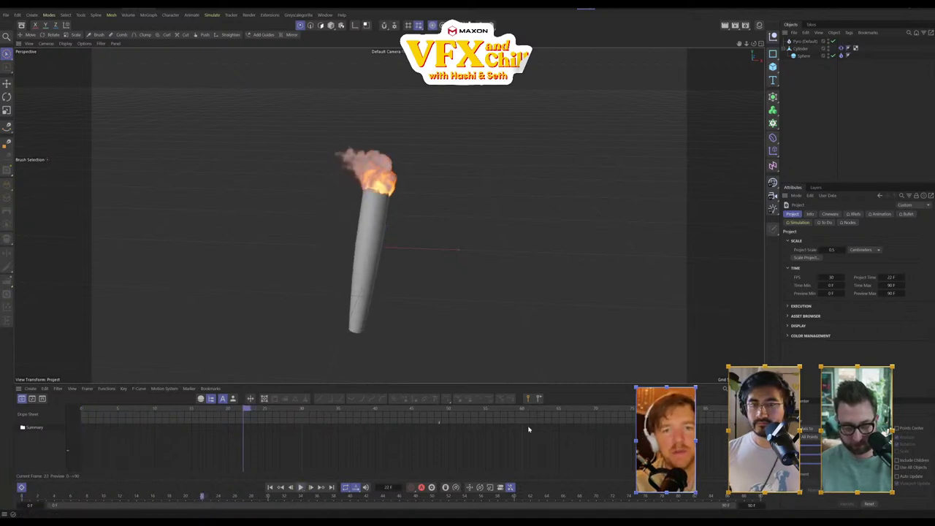
{"action": "left_click", "coordinate": [85, 407]}
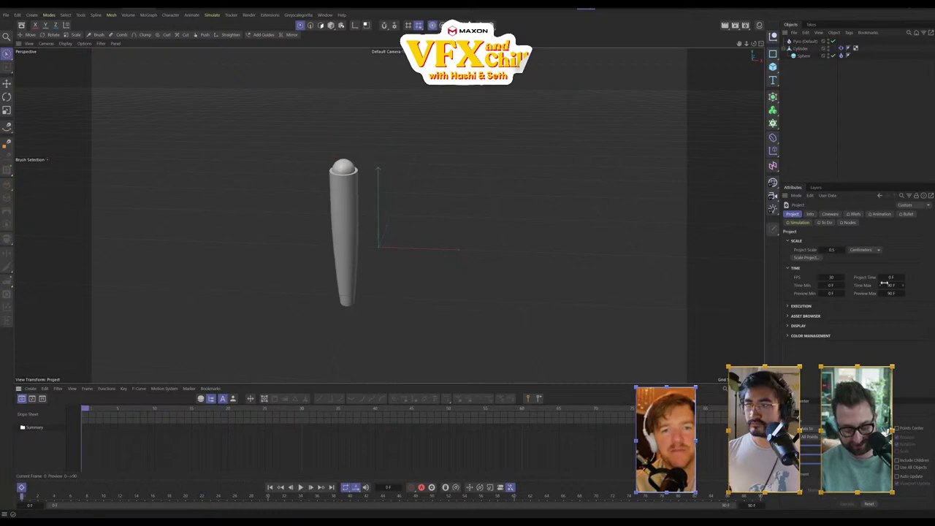
Try a project scale of 0.2, set it to 0.1 Centimeters and play the fire simulation, returning to frame 0
{"action": "left_click", "coordinate": [833, 250]}
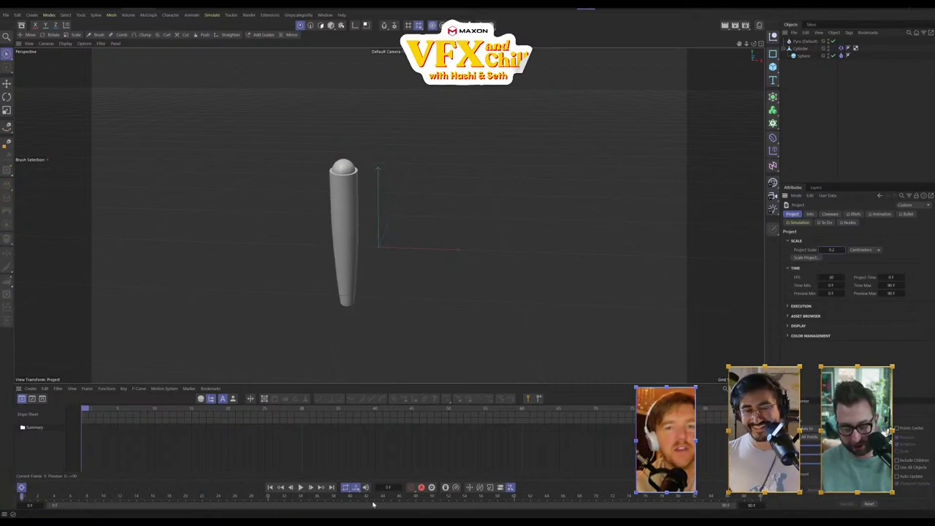
{"action": "left_click", "coordinate": [307, 488]}
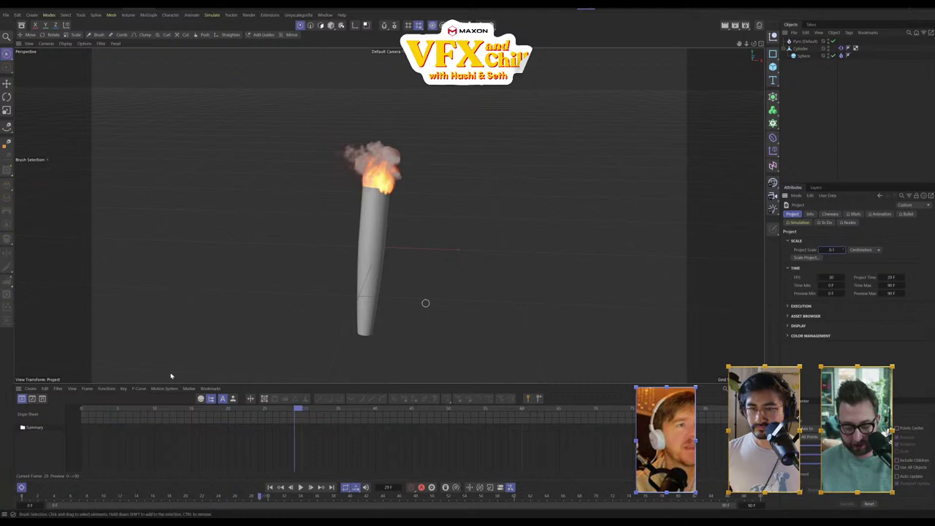
{"action": "left_click_drag", "start_coordinate": [104, 409], "coordinate": [70, 417]}
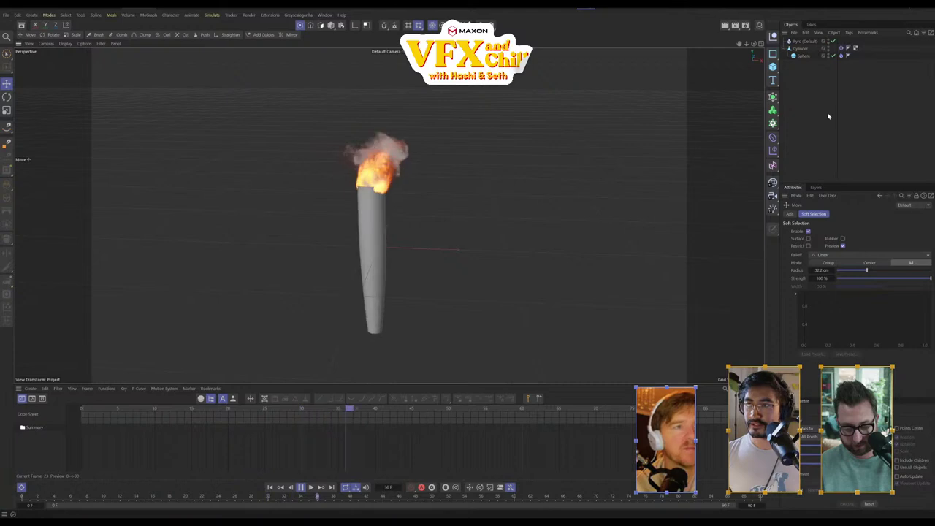
{"action": "key", "text": "9"}
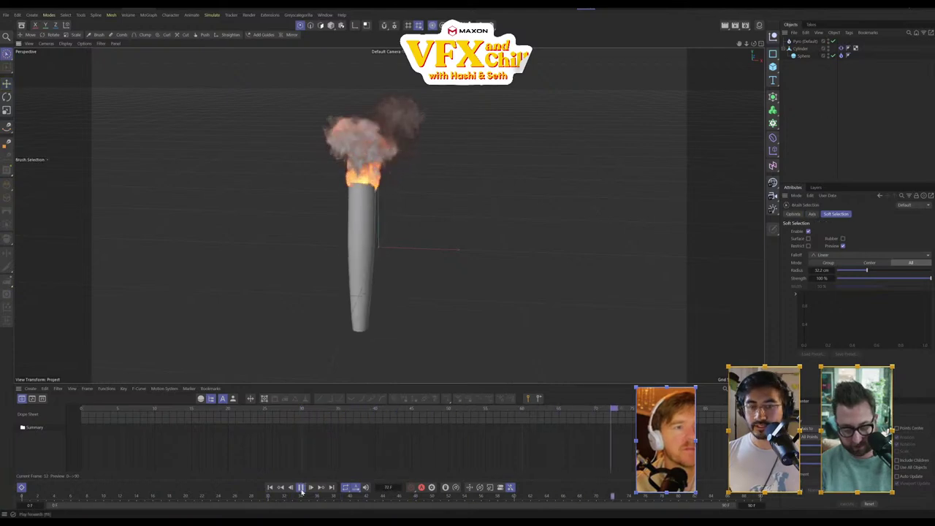
{"action": "key", "text": "space"}
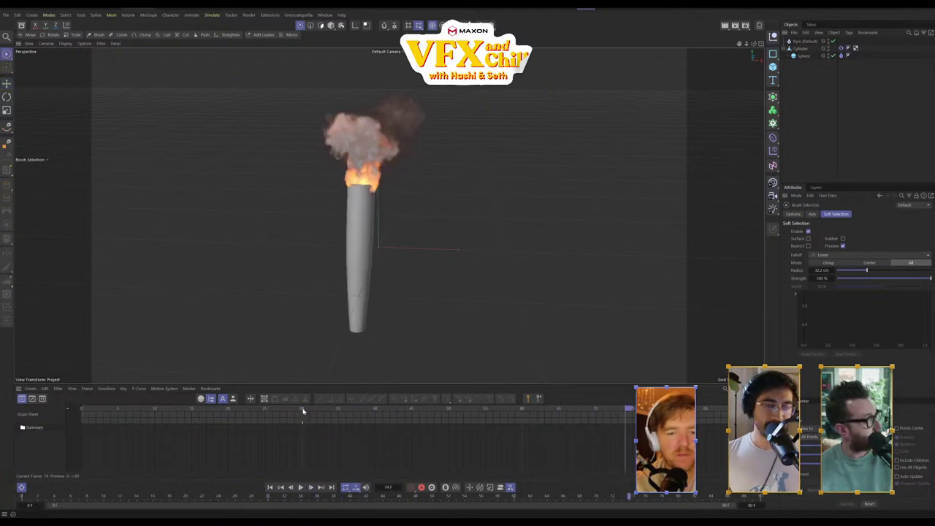
{"action": "key", "text": "shift+f"}
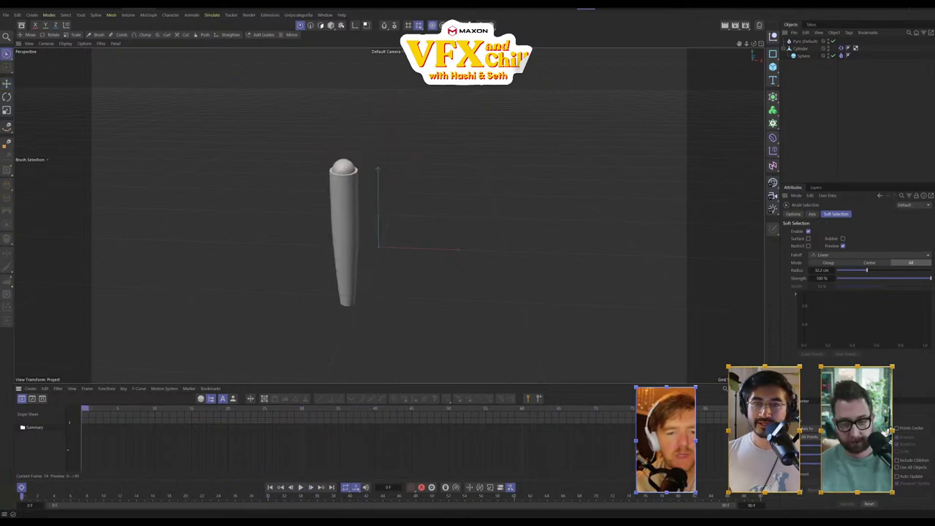
Delete the Pyro object together with its fire simulation, select the sphere and return the timeline to frame 0
{"action": "left_click", "coordinate": [804, 42]}
{"action": "key", "text": "Delete"}
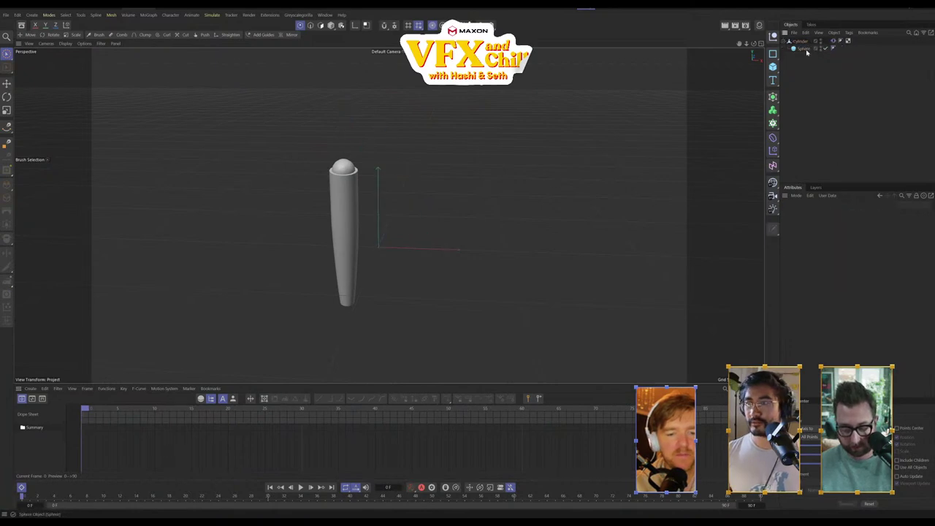
{"action": "left_click", "coordinate": [805, 51]}
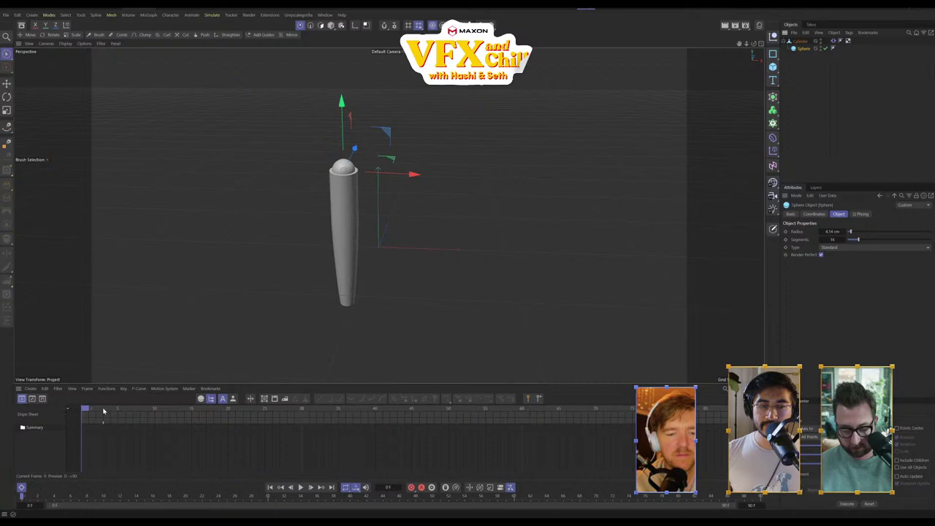
{"action": "mouse_move", "coordinate": [103, 411]}
{"action": "left_mouse_down"}
{"action": "mouse_move", "coordinate": [386, 411]}
{"action": "mouse_move", "coordinate": [85, 411]}
{"action": "left_mouse_up"}
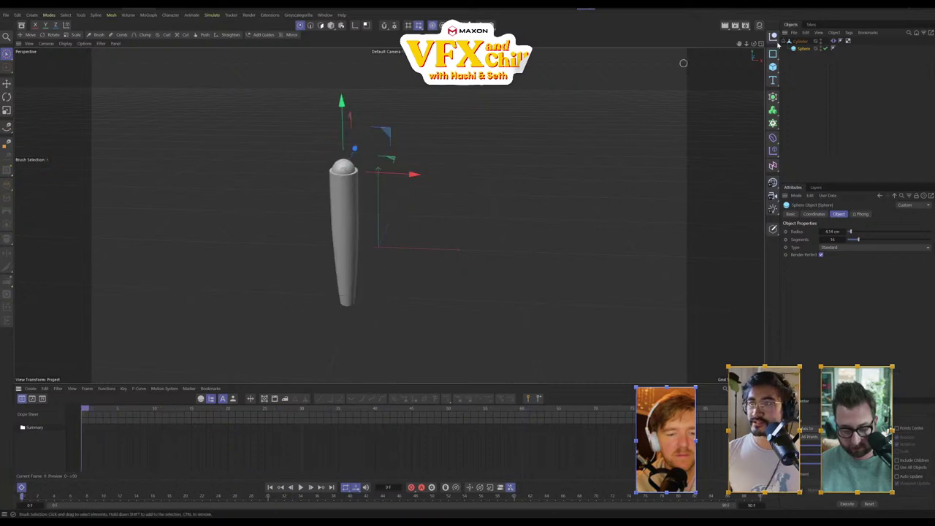
Scale the whole torch cylinder with its sphere uniformly to about a third of its size and move it straight up
{"action": "left_click", "coordinate": [803, 41]}
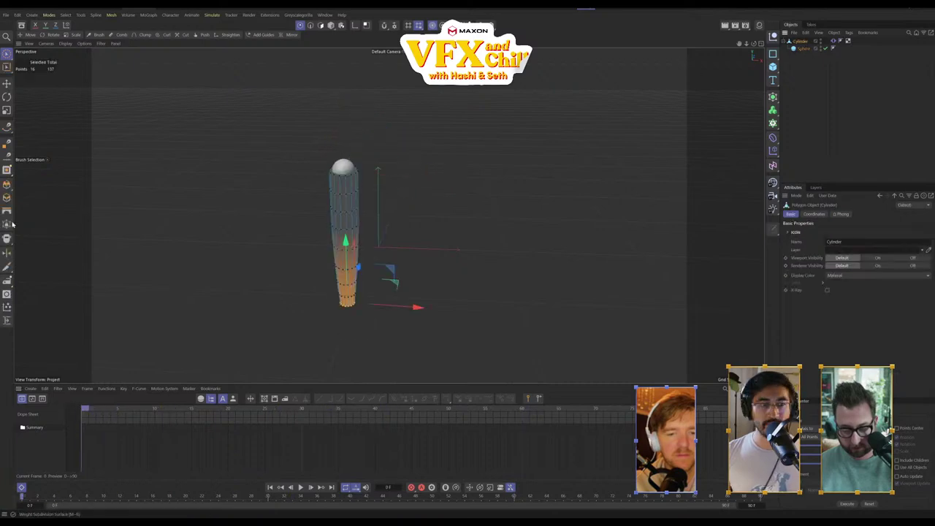
{"action": "left_click", "coordinate": [7, 110]}
{"action": "left_click", "coordinate": [331, 25]}
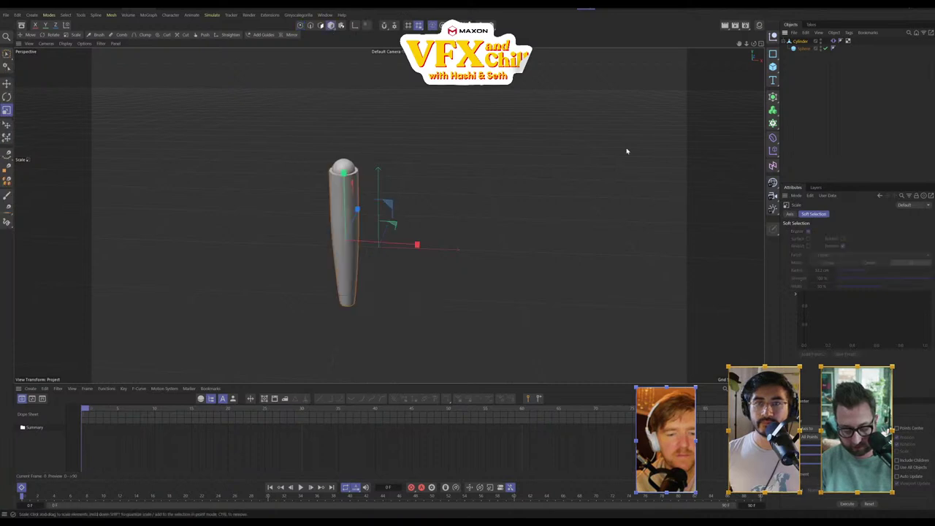
{"action": "left_click", "coordinate": [349, 230]}
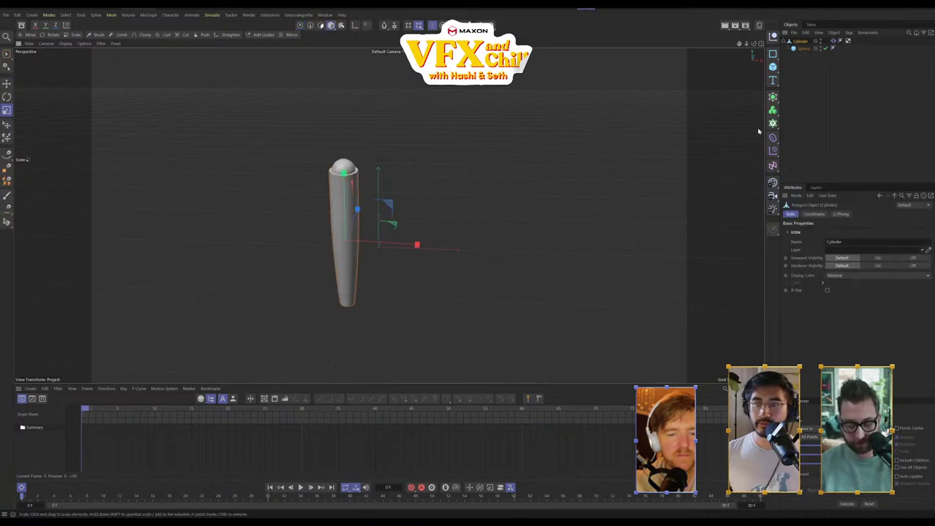
{"action": "left_click_drag", "start_coordinate": [643, 143], "coordinate": [494, 202]}
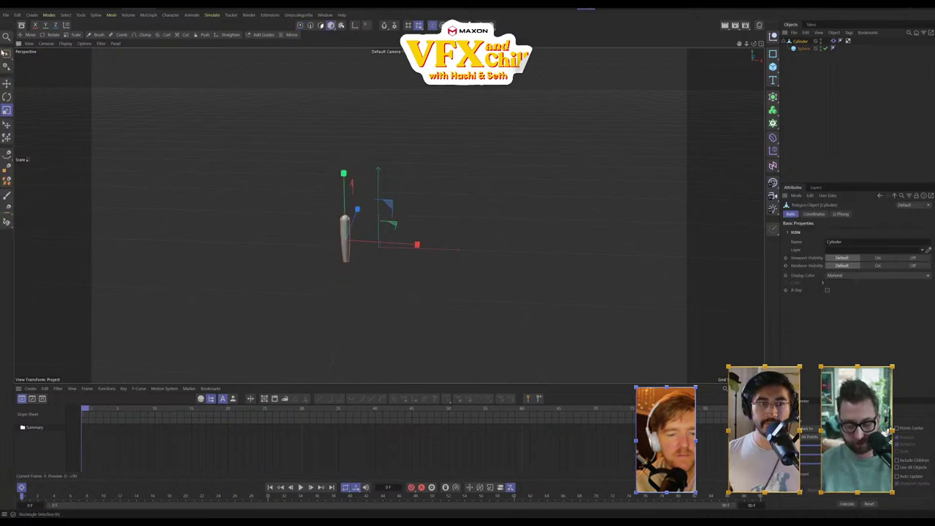
{"action": "left_click", "coordinate": [6, 84]}
{"action": "left_click_drag", "start_coordinate": [343, 174], "coordinate": [341, 110]}
Add a Figure primitive as a size reference beside the torch and delete it
{"action": "left_click", "coordinate": [773, 66]}
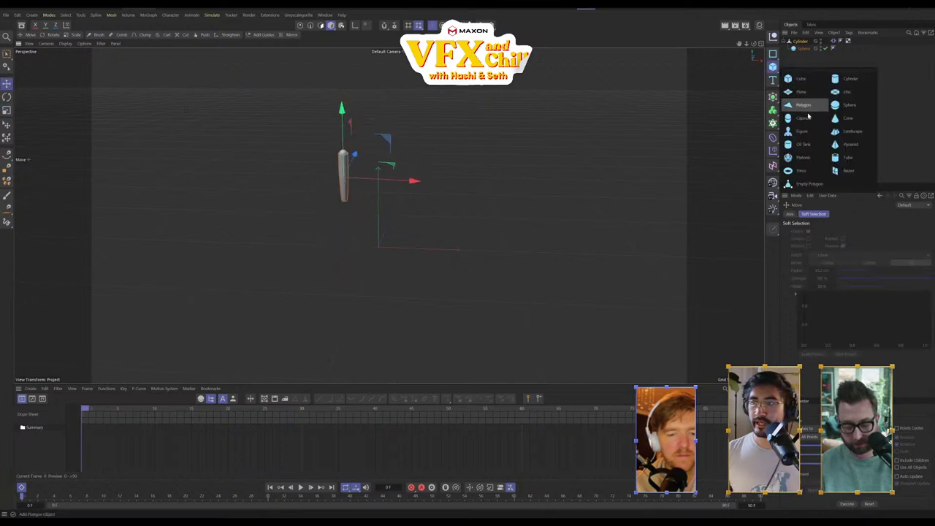
{"action": "left_click", "coordinate": [804, 131]}
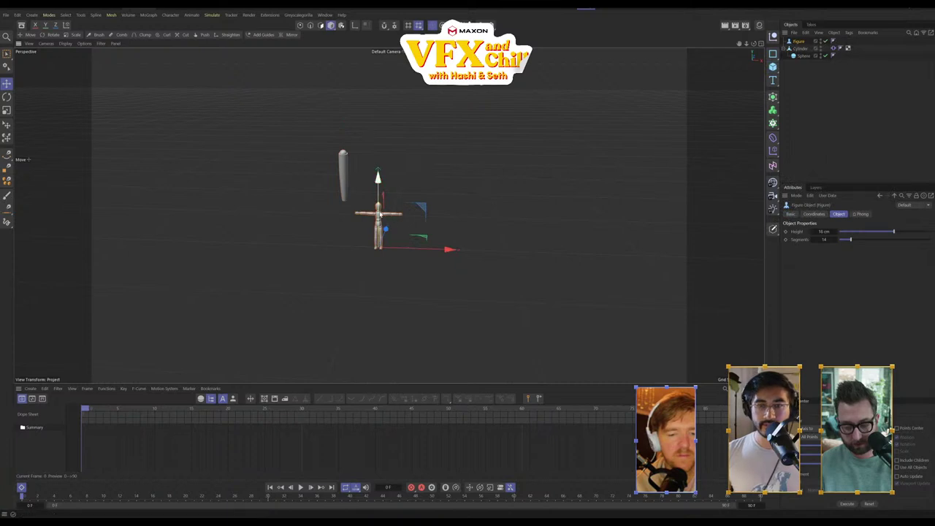
{"action": "key", "text": "Delete"}
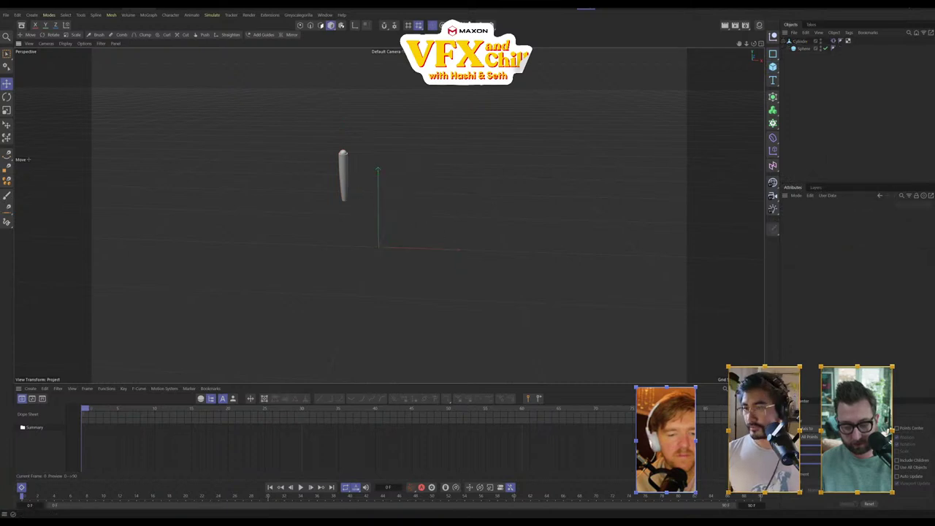
{"action": "right_click", "coordinate": [808, 50]}
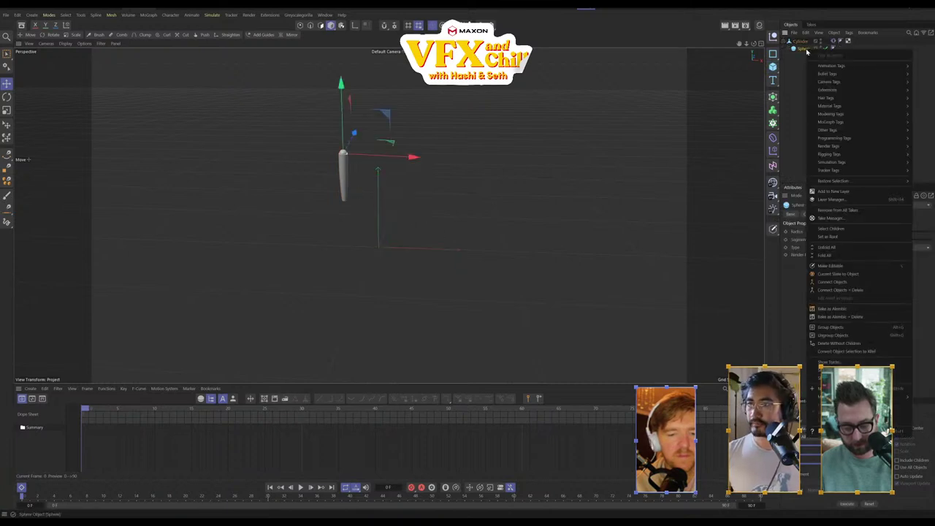
{"action": "left_click", "coordinate": [229, 203]}
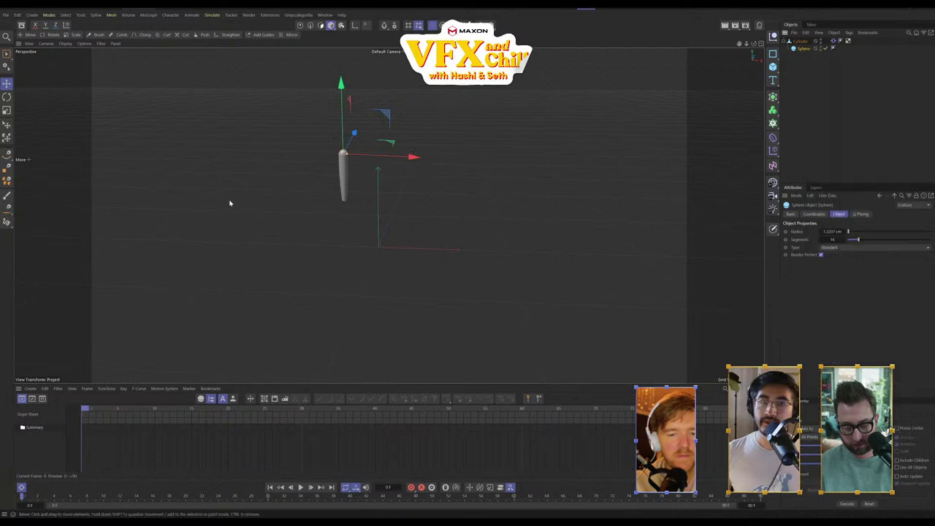
{"action": "left_click", "coordinate": [807, 68]}
{"action": "left_click", "coordinate": [801, 41]}
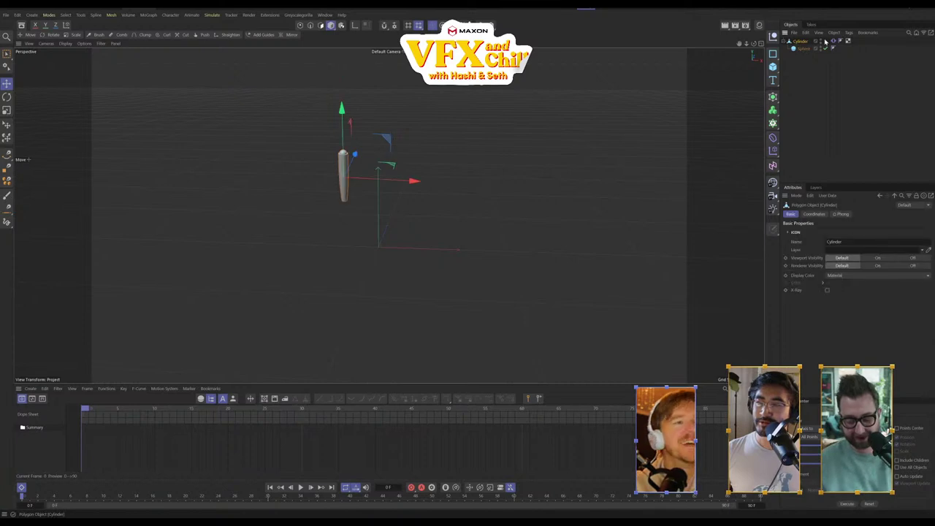
Add a Pyro simulation tag to the scaled-down sphere and play the fire simulation
{"action": "right_click", "coordinate": [804, 49]}
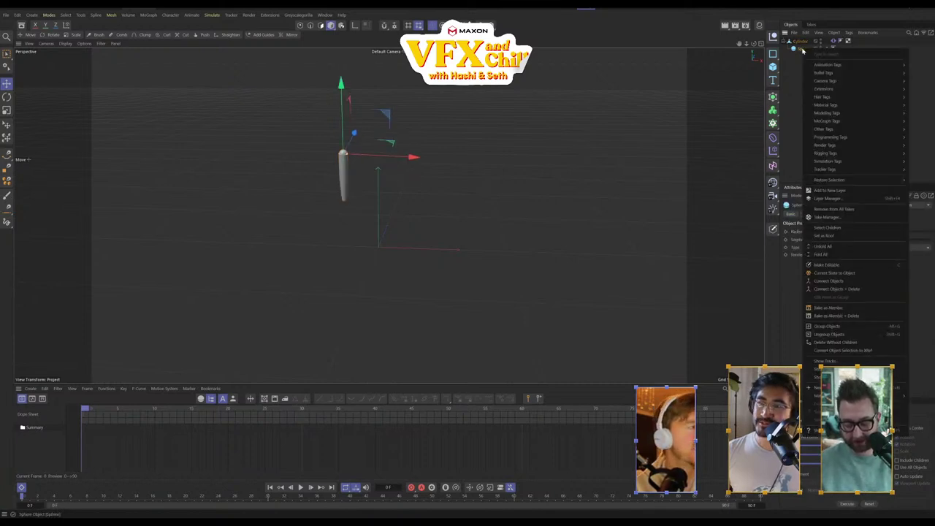
{"action": "mouse_move", "coordinate": [838, 154]}
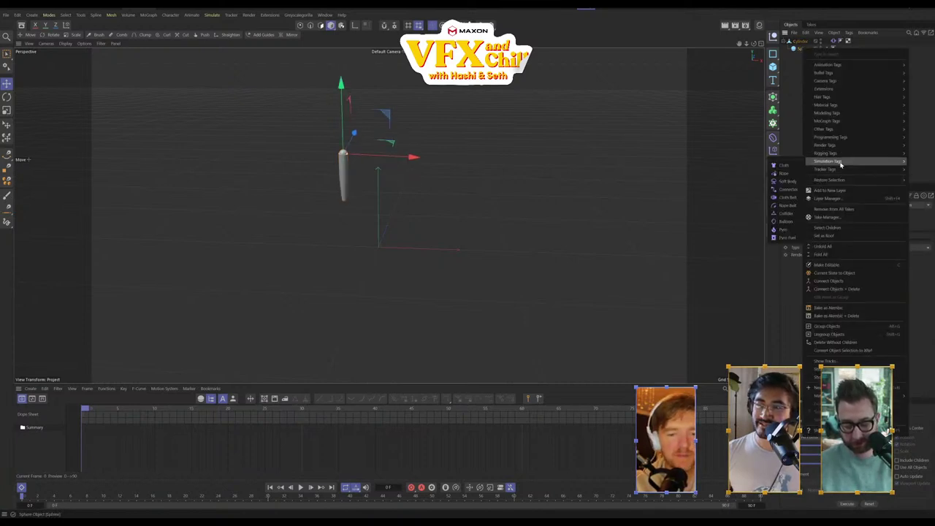
{"action": "left_click", "coordinate": [789, 230]}
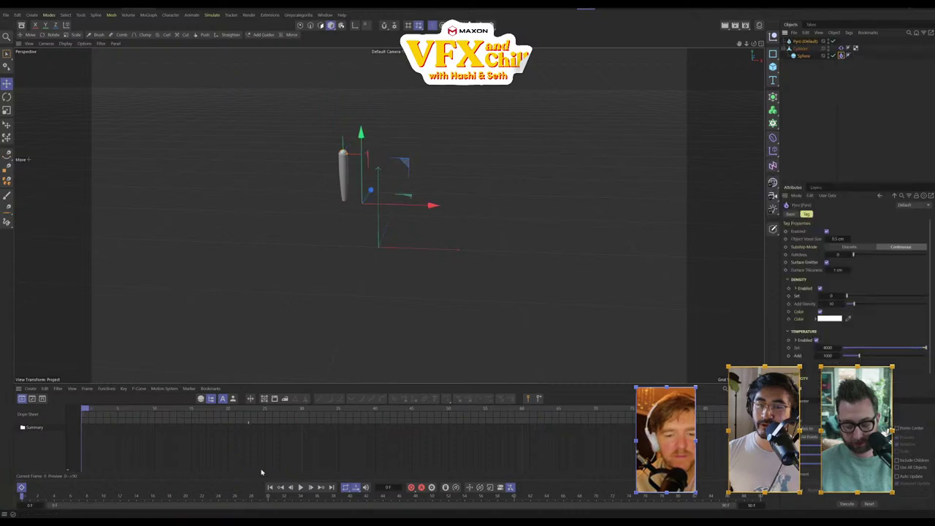
{"action": "left_click", "coordinate": [299, 487]}
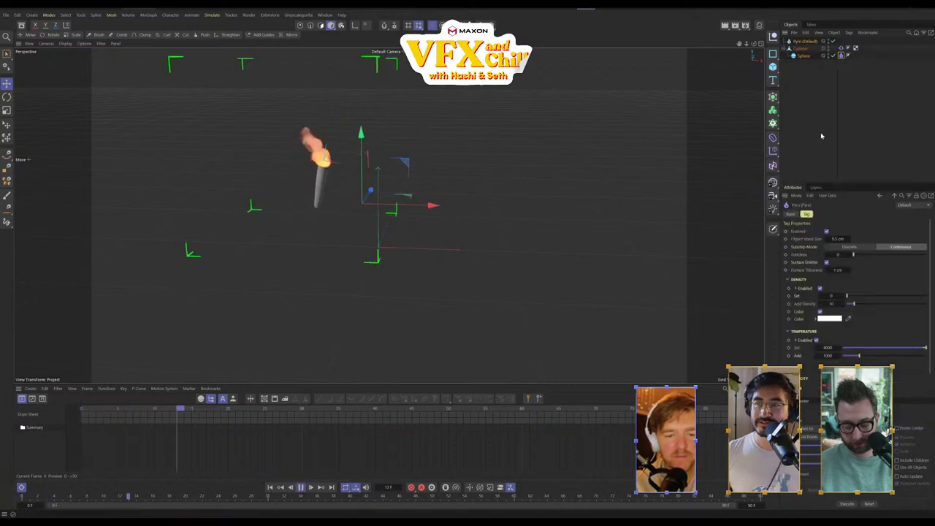
Move the torch cylinder around the scene during playback to check the fire trail from several angles, and return to frame 0
{"action": "left_click", "coordinate": [762, 162]}
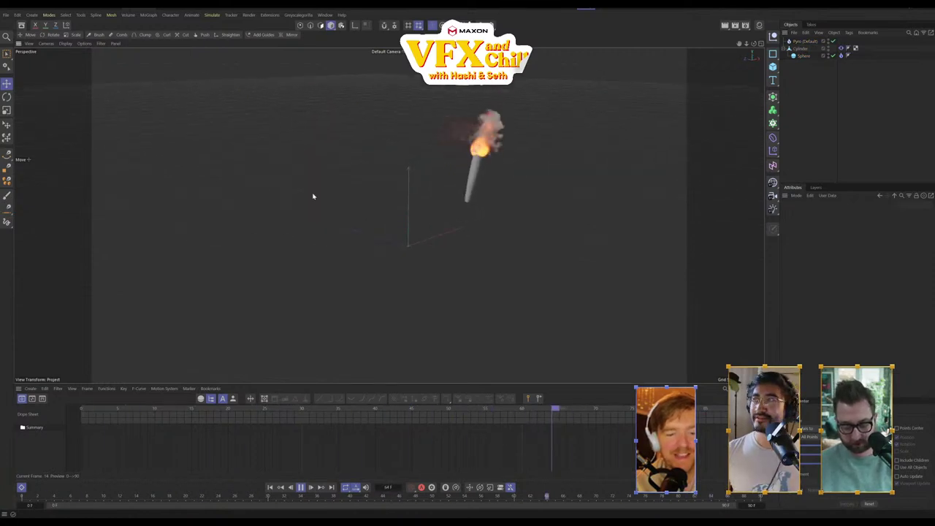
{"action": "left_click", "coordinate": [803, 41]}
{"action": "left_click", "coordinate": [801, 49]}
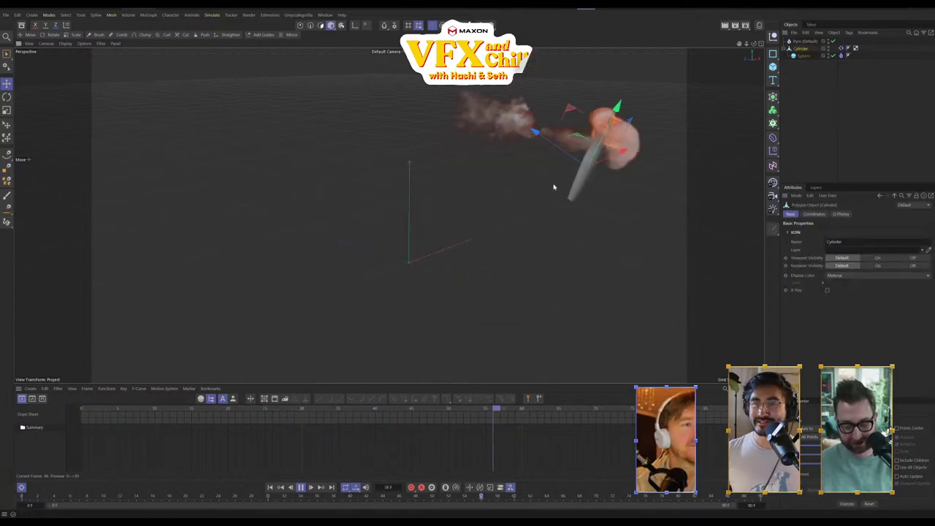
{"action": "left_click_drag", "start_coordinate": [570, 192], "coordinate": [783, 356]}
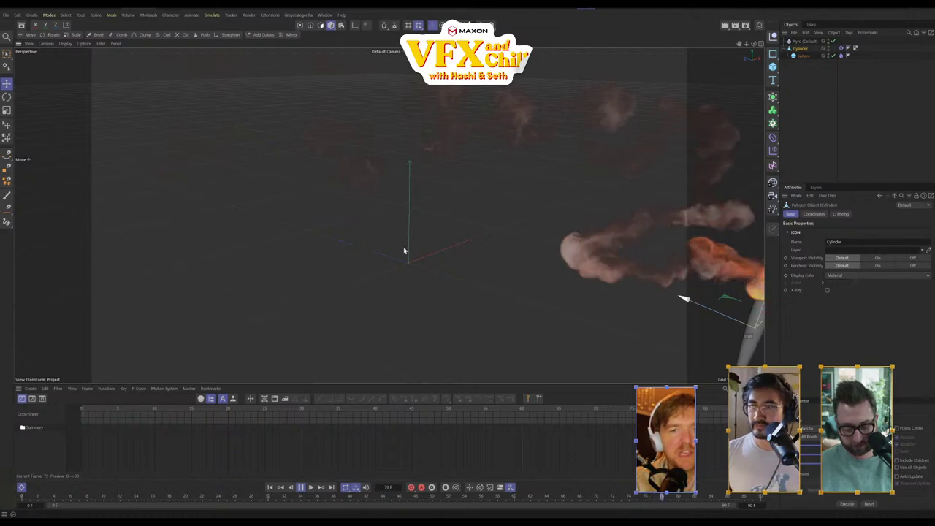
{"action": "left_click_drag", "start_coordinate": [720, 311], "coordinate": [704, 173], "text": "alt"}
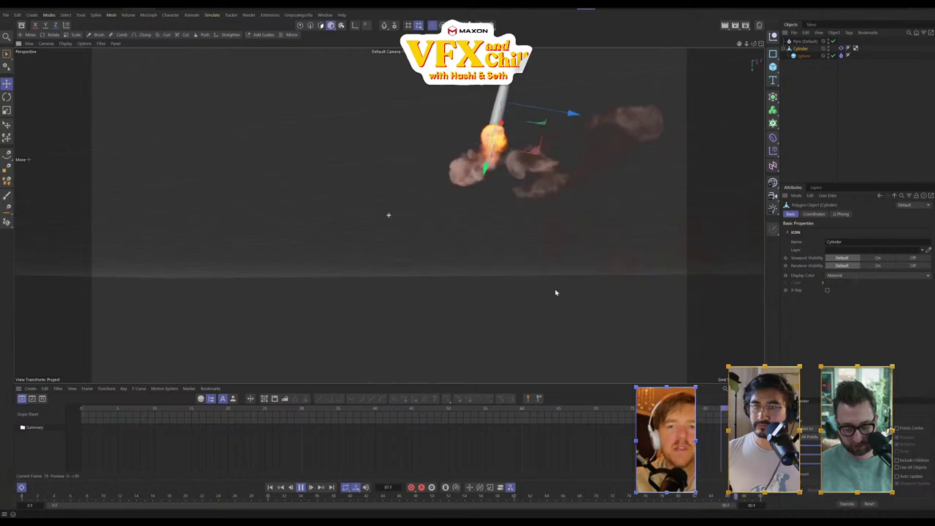
{"action": "left_click_drag", "start_coordinate": [555, 290], "coordinate": [445, 284], "text": "alt"}
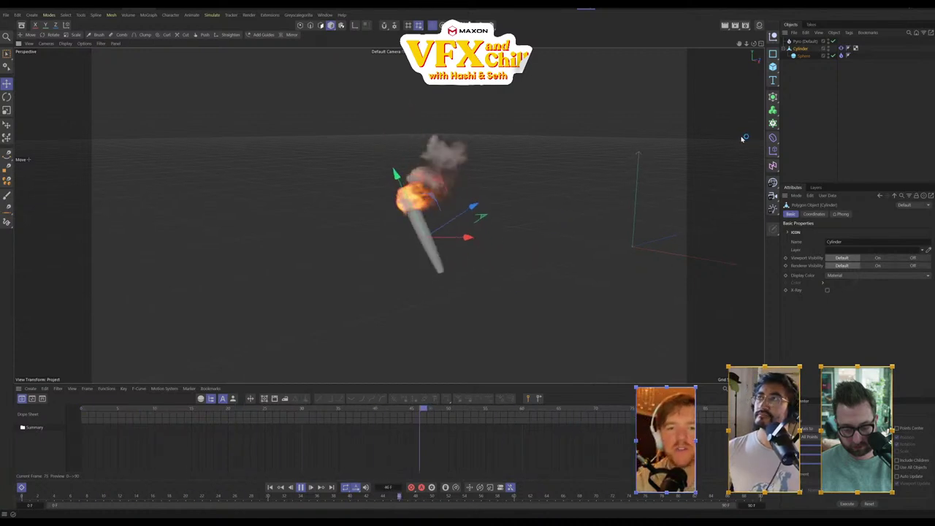
{"action": "key", "text": "space"}
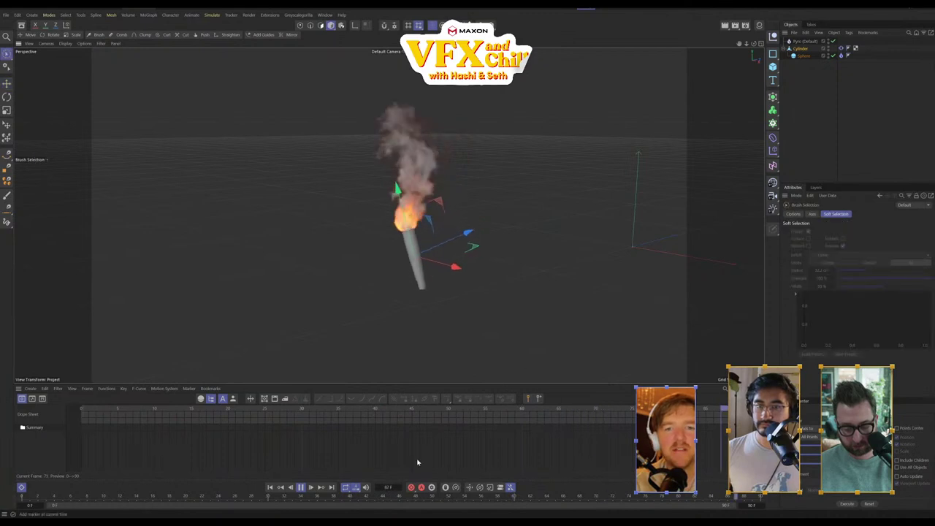
{"action": "left_click", "coordinate": [300, 489]}
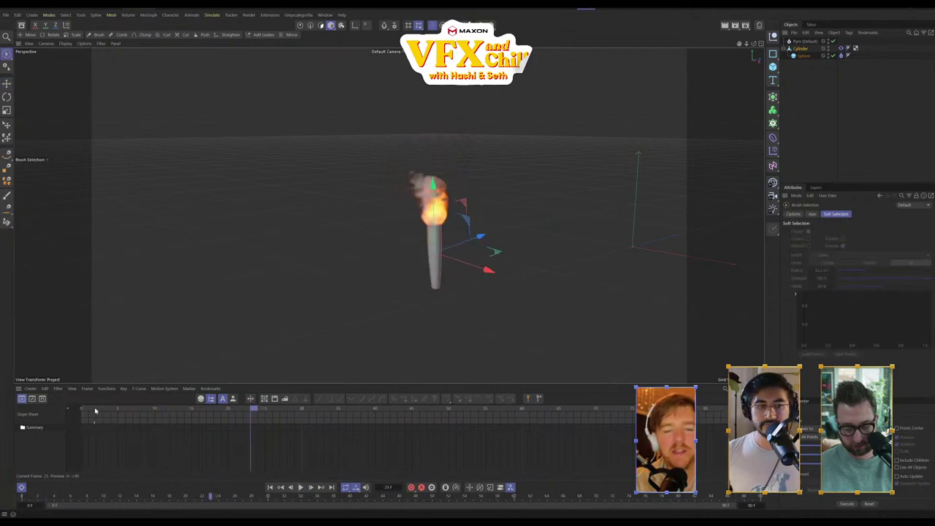
{"action": "left_click_drag", "start_coordinate": [95, 411], "coordinate": [77, 414]}
Set the Pyro object's voxel size to 1 cm, play the fire simulation and return to frame 0
{"action": "left_click", "coordinate": [804, 41]}
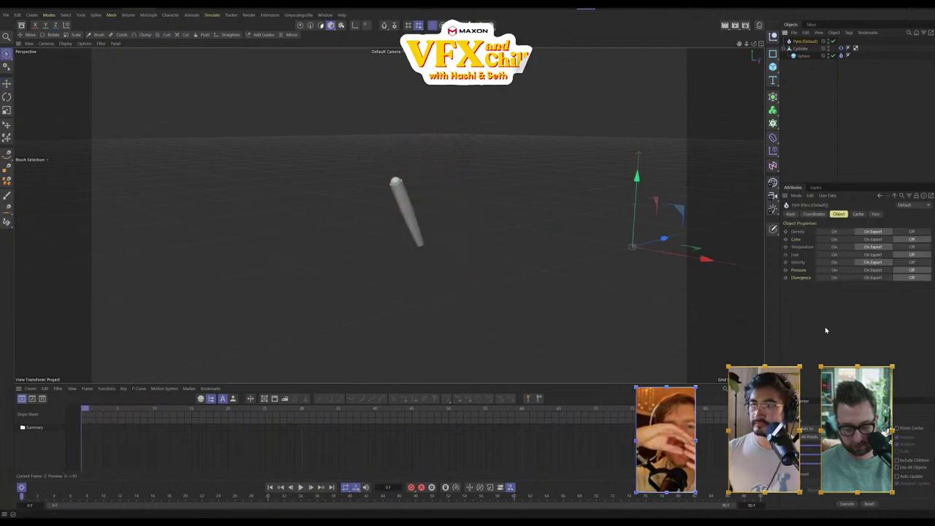
{"action": "left_click", "coordinate": [877, 214]}
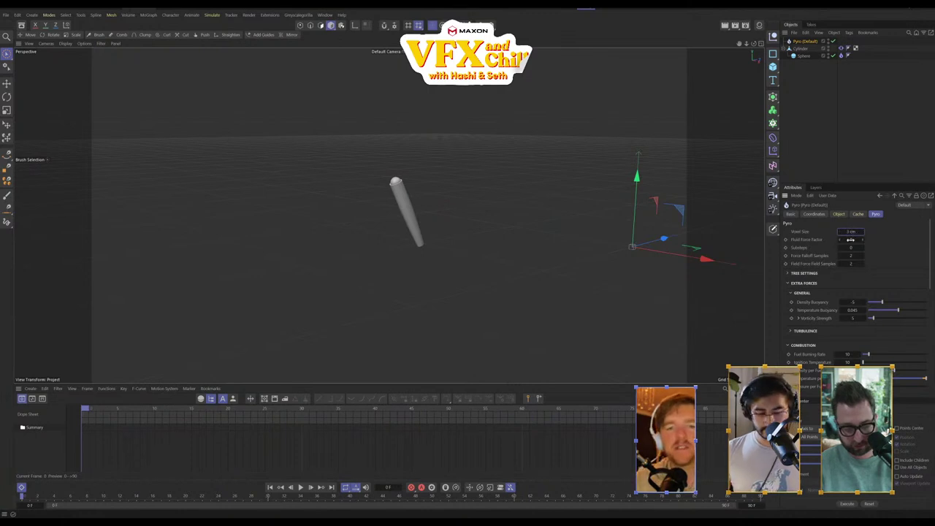
{"action": "left_click", "coordinate": [302, 488]}
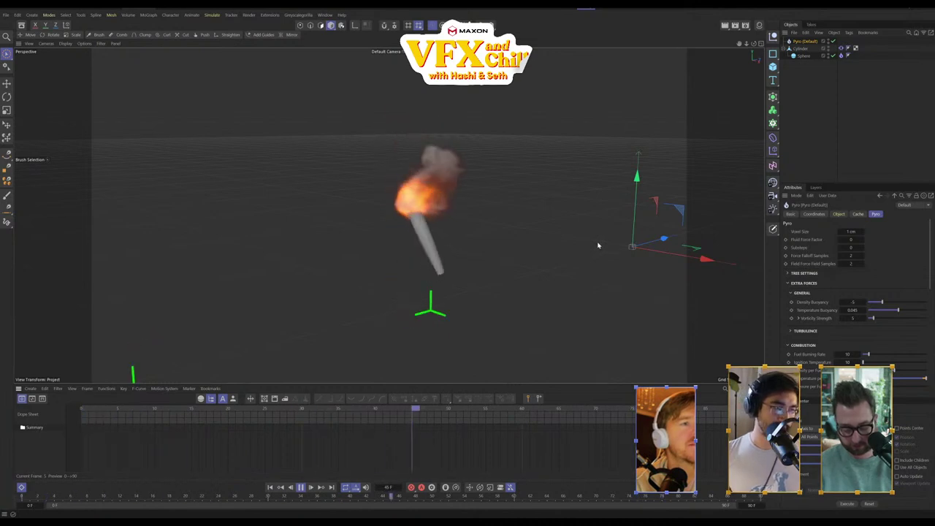
{"action": "key", "text": "e"}
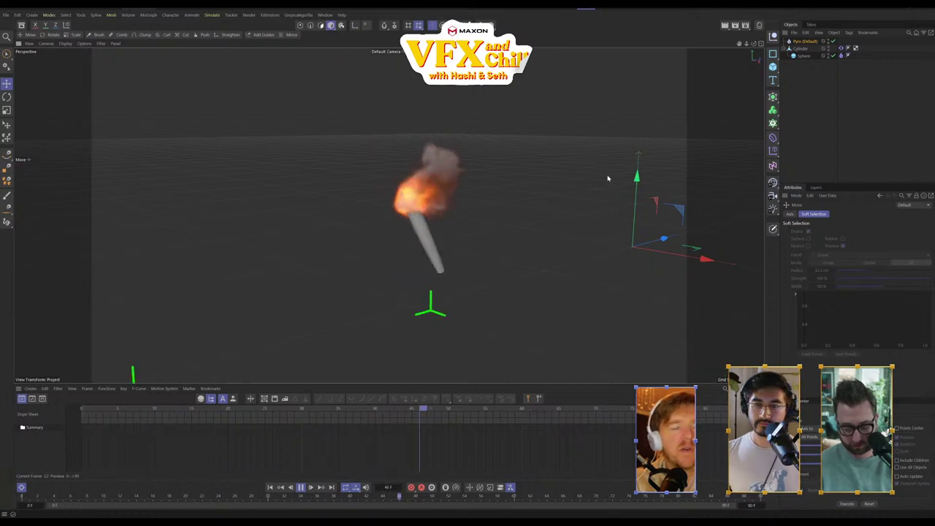
{"action": "key", "text": "9"}
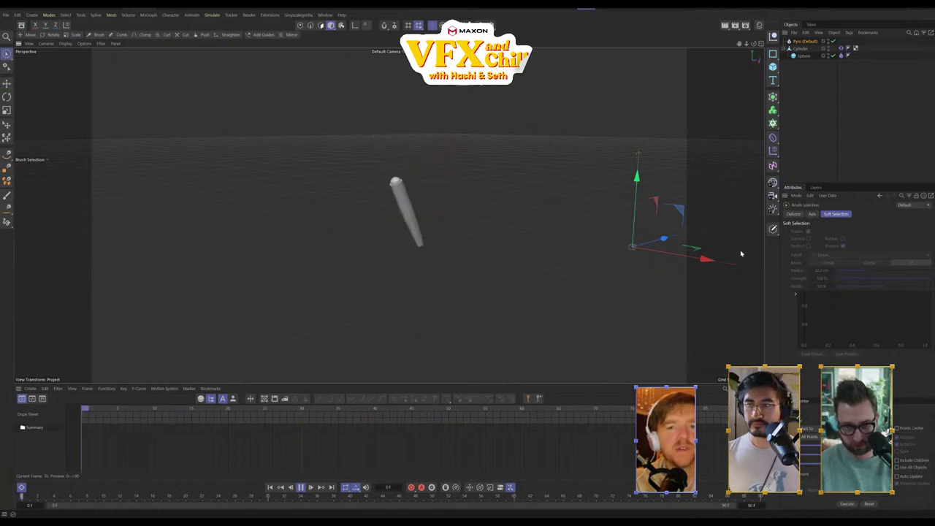
Set the Pyro object's voxel size to 0.3 cm and density buoyancy to -220.6, and raise its temperature buoyancy during playback
{"action": "left_click", "coordinate": [804, 41]}
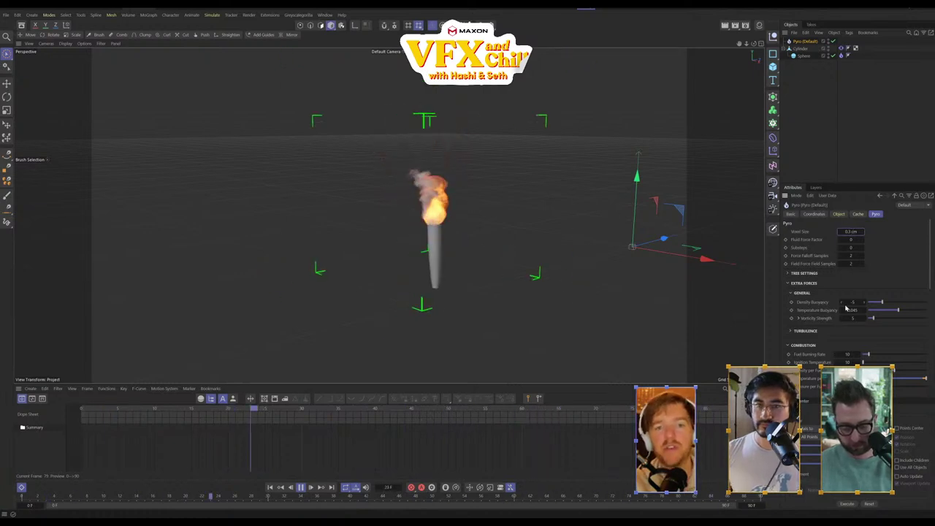
{"action": "key", "text": "e"}
{"action": "left_click", "coordinate": [805, 41]}
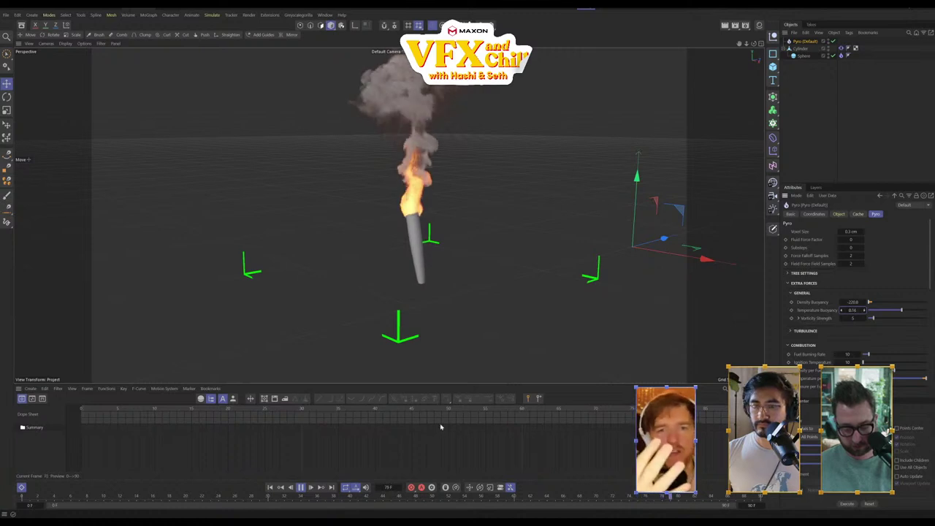
Return to frame 0, replay the fire simulation and stop it at frame 34
{"action": "key", "text": "F8"}
{"action": "key", "text": "shift+f"}
{"action": "key", "text": "9"}
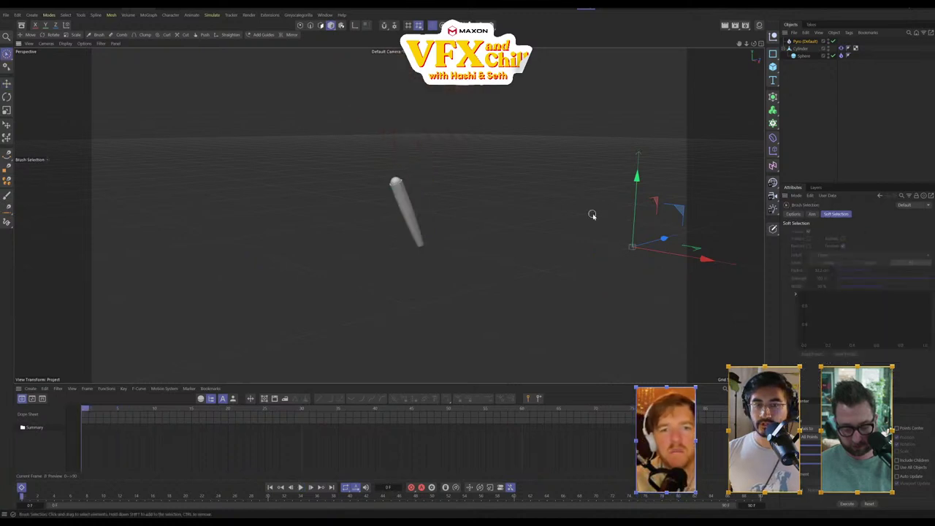
{"action": "key", "text": "e"}
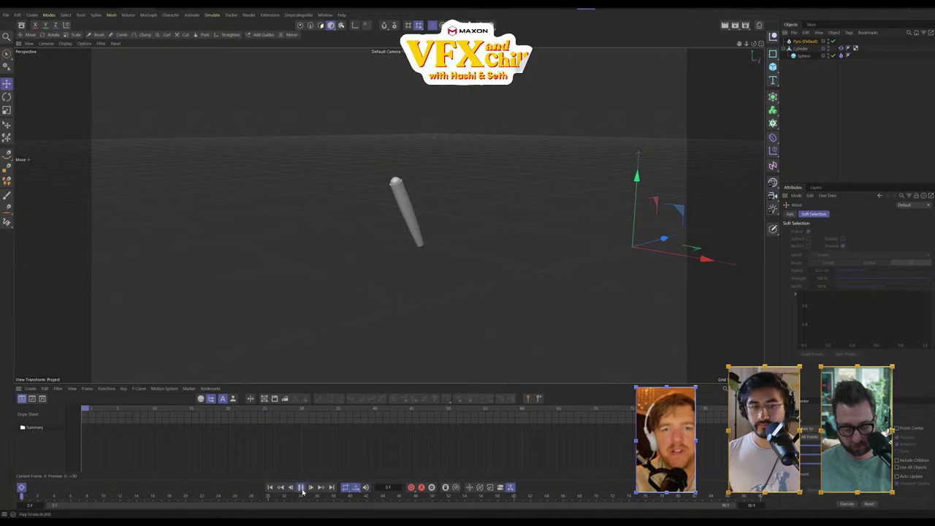
{"action": "left_click", "coordinate": [300, 488]}
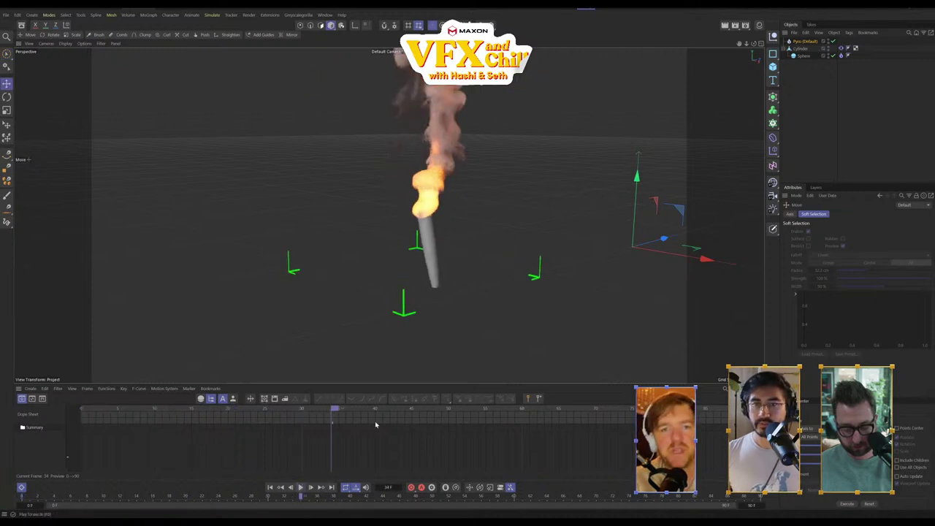
Add a disc, place it above the torch flame, and give it a Collider simulation tag
{"action": "left_click", "coordinate": [774, 67]}
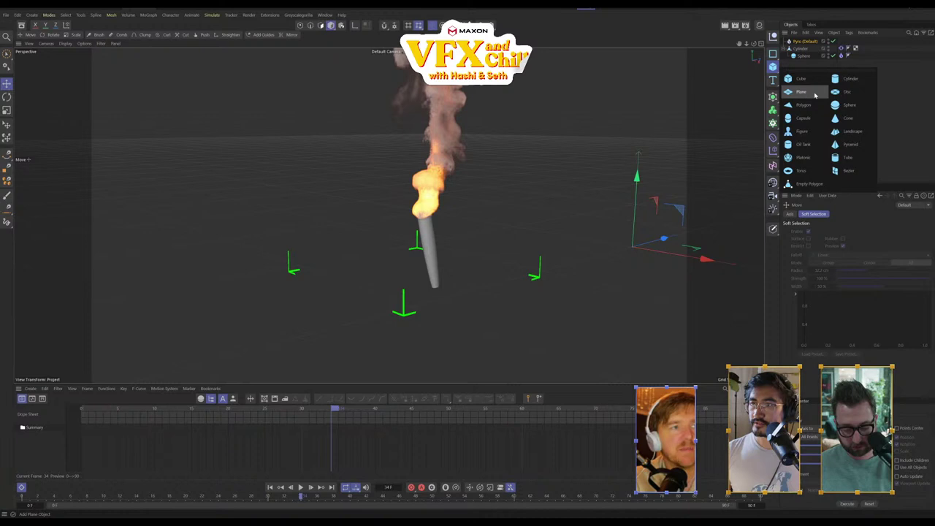
{"action": "left_click", "coordinate": [844, 91]}
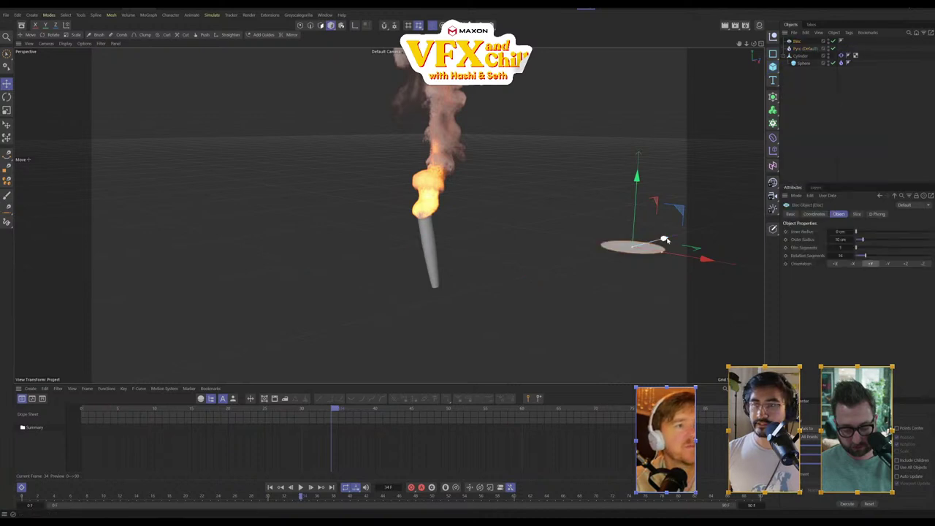
{"action": "left_click_drag", "start_coordinate": [627, 249], "coordinate": [437, 216]}
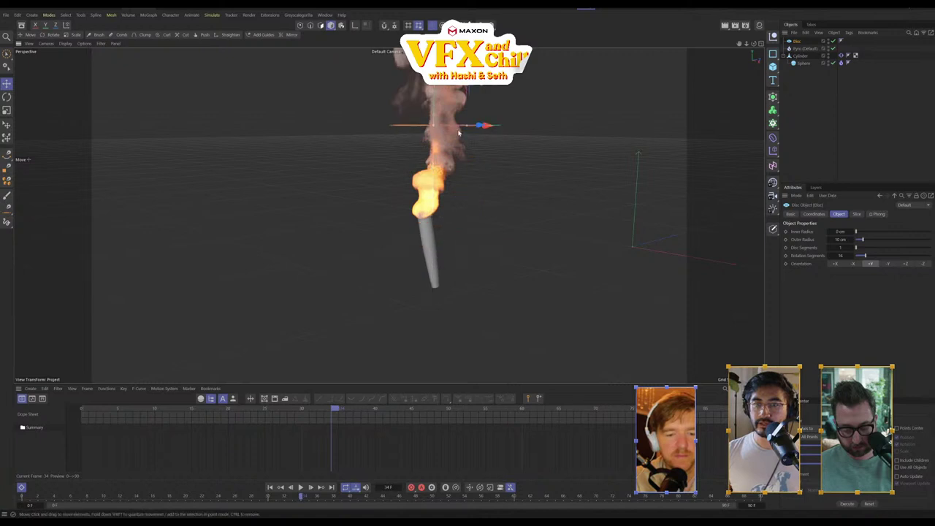
{"action": "right_click", "coordinate": [797, 42]}
{"action": "mouse_move", "coordinate": [824, 138]}
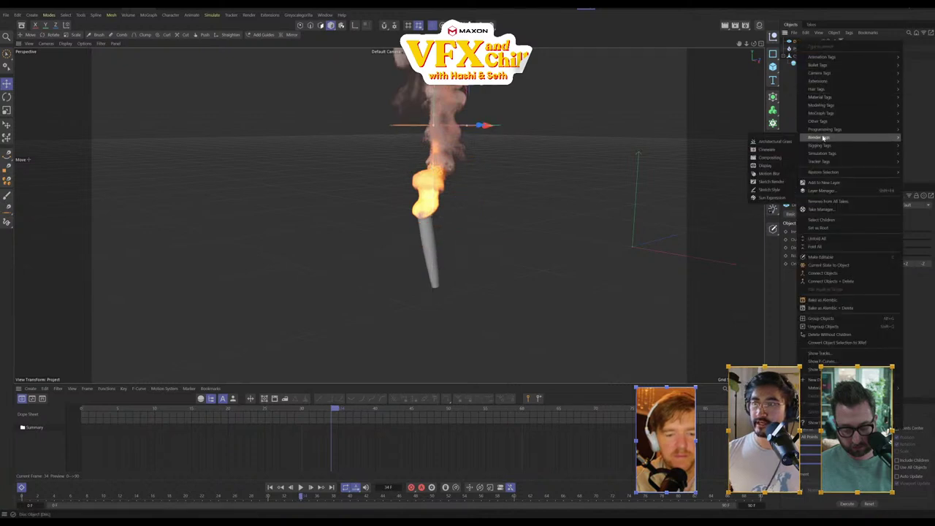
{"action": "mouse_move", "coordinate": [822, 154]}
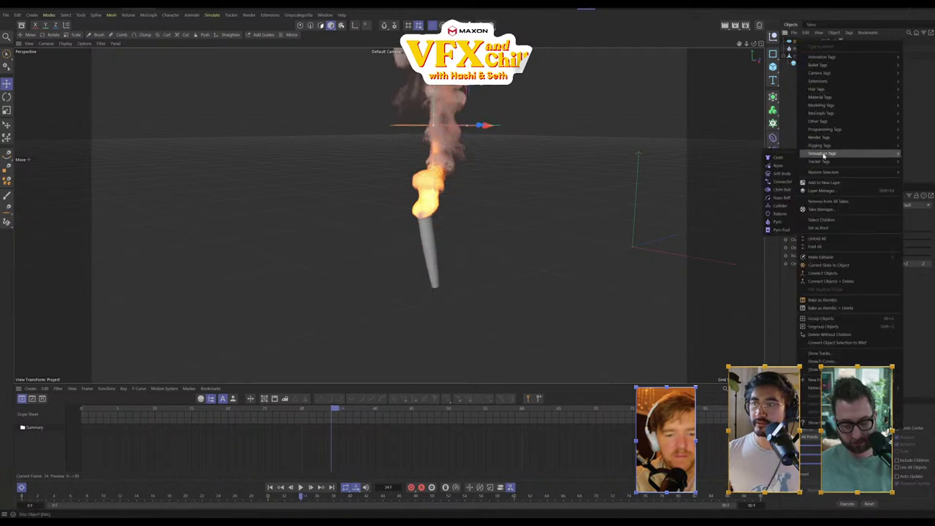
{"action": "left_click", "coordinate": [781, 205]}
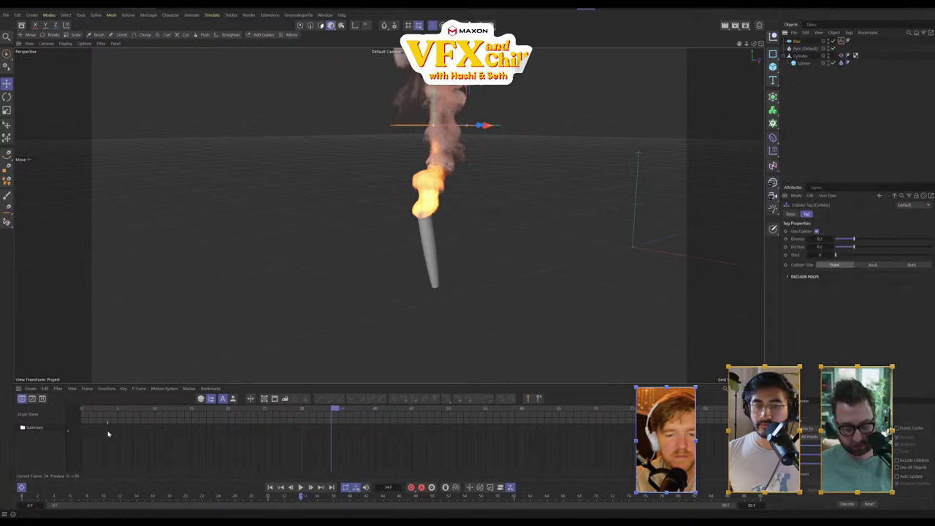
Play the fire simulation from frame 0, stop it at frame 78, and examine the smoke around the disc from several angles
{"action": "left_click", "coordinate": [86, 407]}
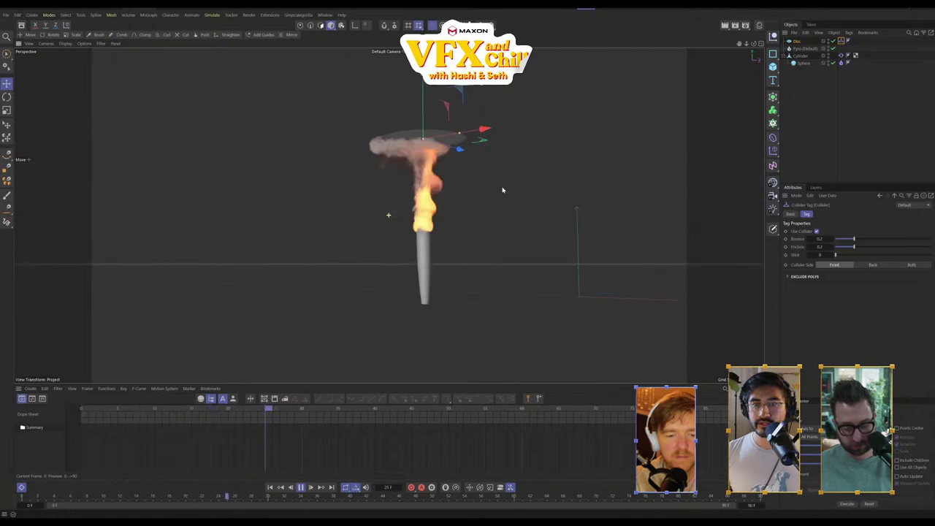
{"action": "left_click_drag", "start_coordinate": [503, 190], "coordinate": [481, 242], "text": "alt"}
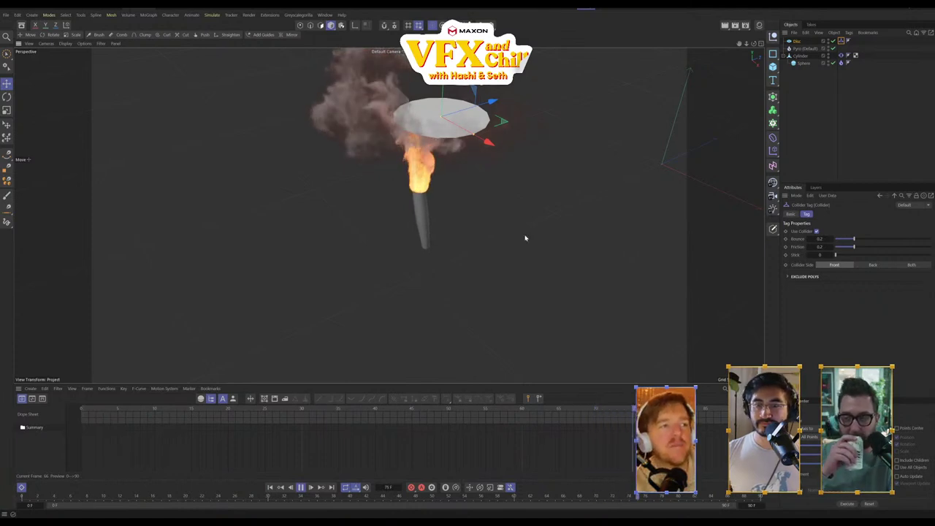
{"action": "left_click", "coordinate": [302, 489]}
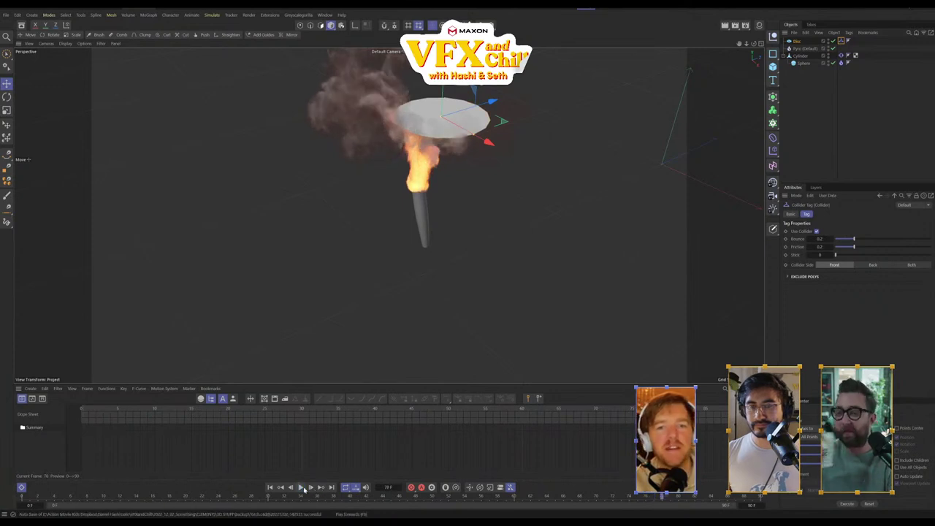
{"action": "mouse_move", "coordinate": [459, 179]}
{"action": "left_mouse_down", "text": "alt"}
{"action": "mouse_move", "coordinate": [503, 138]}
{"action": "mouse_move", "coordinate": [624, 144]}
{"action": "mouse_move", "coordinate": [379, 155]}
{"action": "mouse_move", "coordinate": [417, 195]}
{"action": "left_mouse_up", "text": "alt"}
{"action": "left_click_drag", "start_coordinate": [422, 213], "coordinate": [508, 192], "text": "alt"}
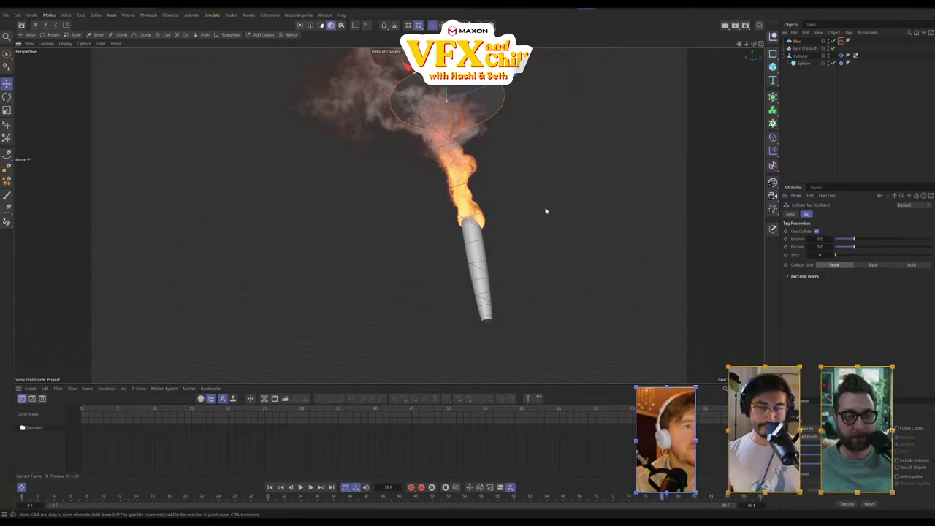
{"action": "left_click_drag", "start_coordinate": [545, 211], "coordinate": [575, 233], "text": "alt"}
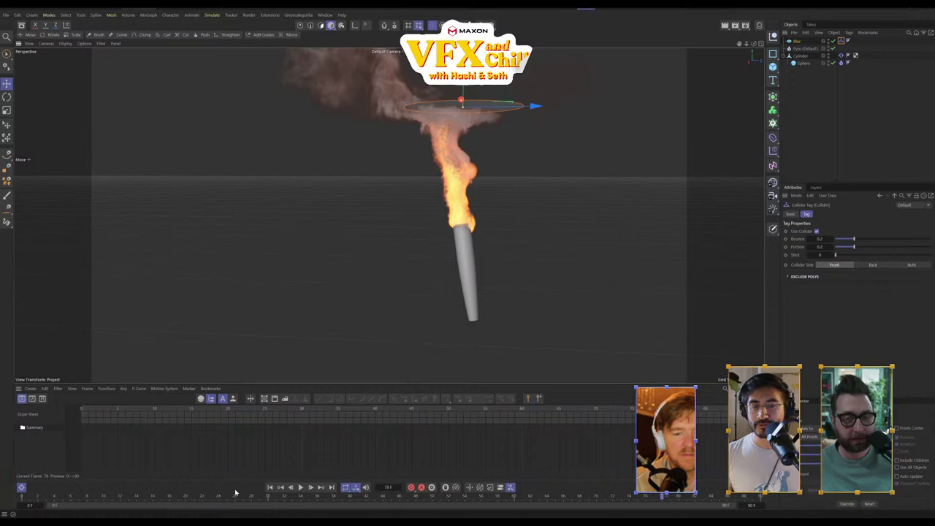
Replay the simulation from frame 0, slide the disc sideways off the flame during playback, and stop at frame 59
{"action": "key", "text": "shift+f"}
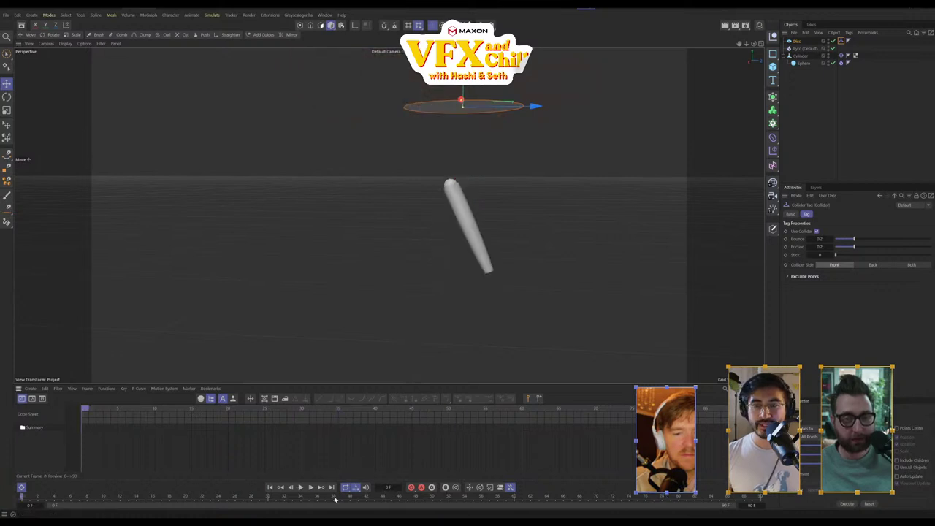
{"action": "left_click", "coordinate": [311, 488]}
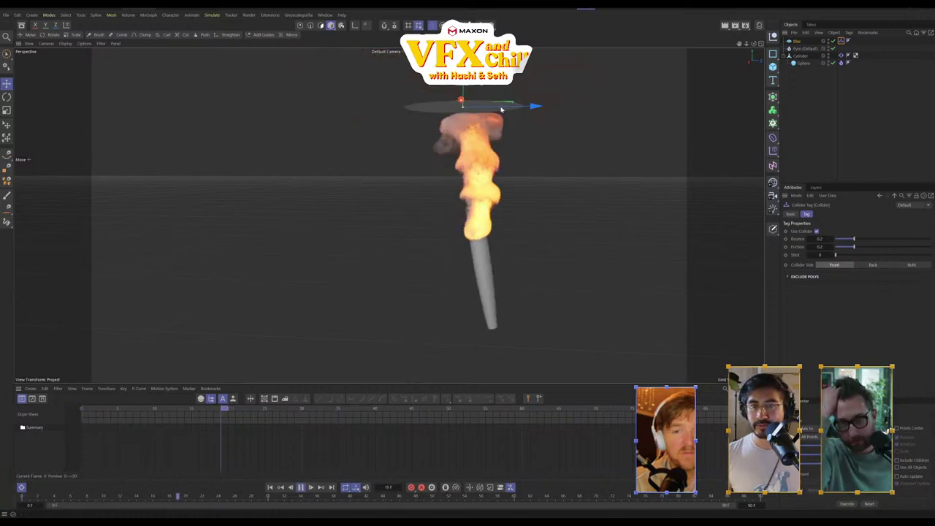
{"action": "left_click_drag", "start_coordinate": [540, 107], "coordinate": [326, 180]}
{"action": "left_click_drag", "start_coordinate": [434, 174], "coordinate": [437, 155]}
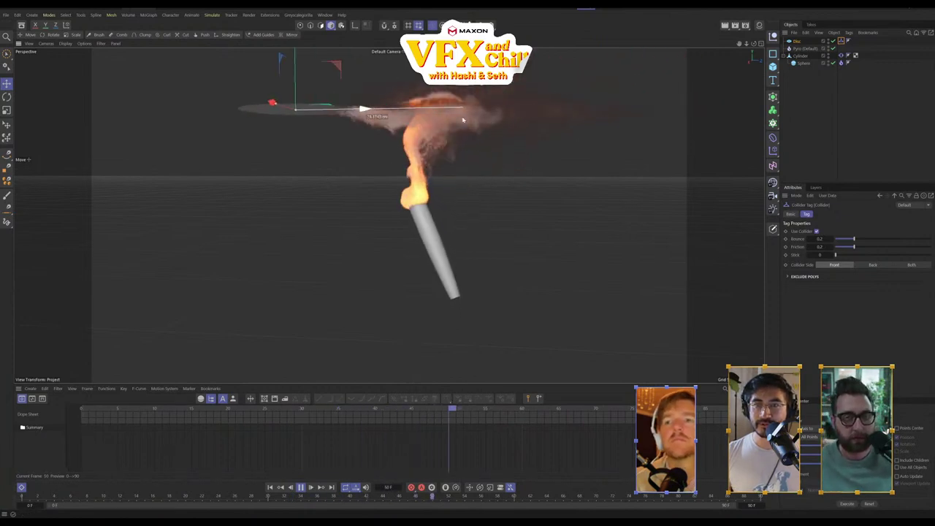
{"action": "left_click_drag", "start_coordinate": [463, 119], "coordinate": [461, 119]}
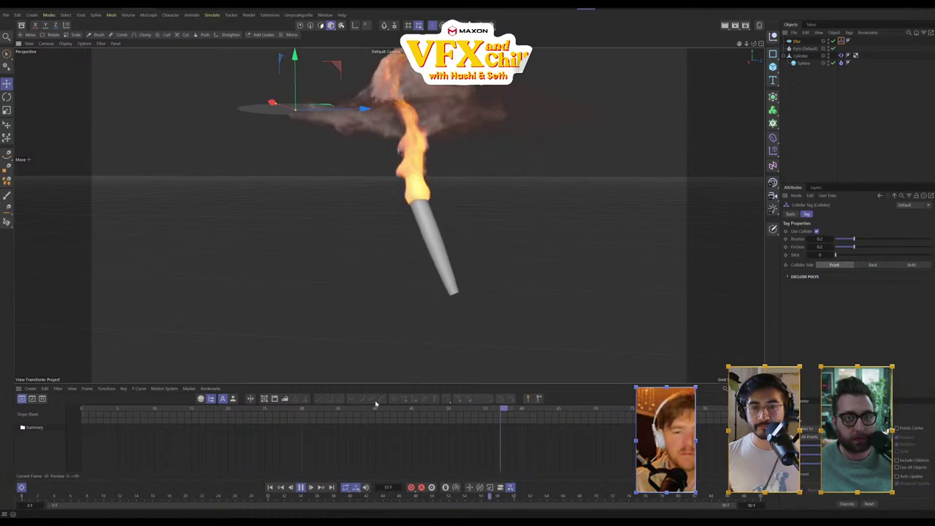
{"action": "left_click", "coordinate": [301, 487]}
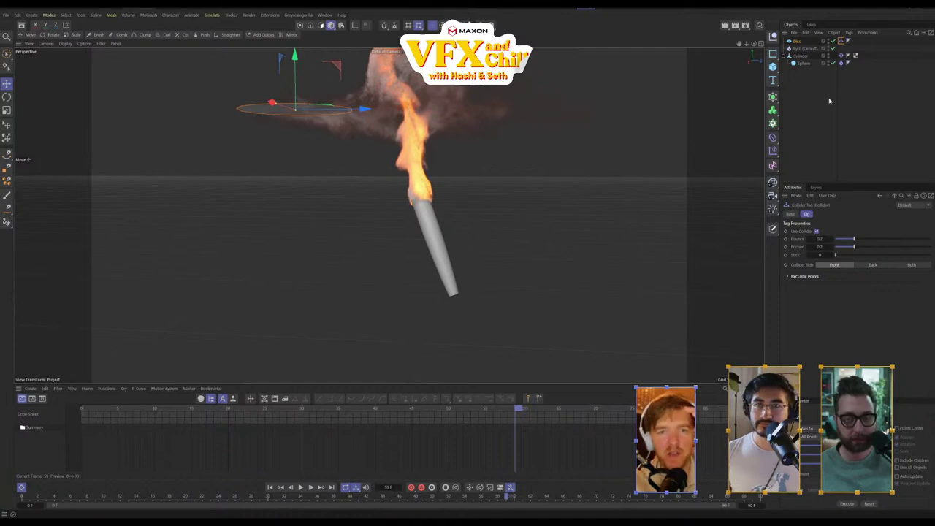
{"action": "left_click", "coordinate": [7, 15]}
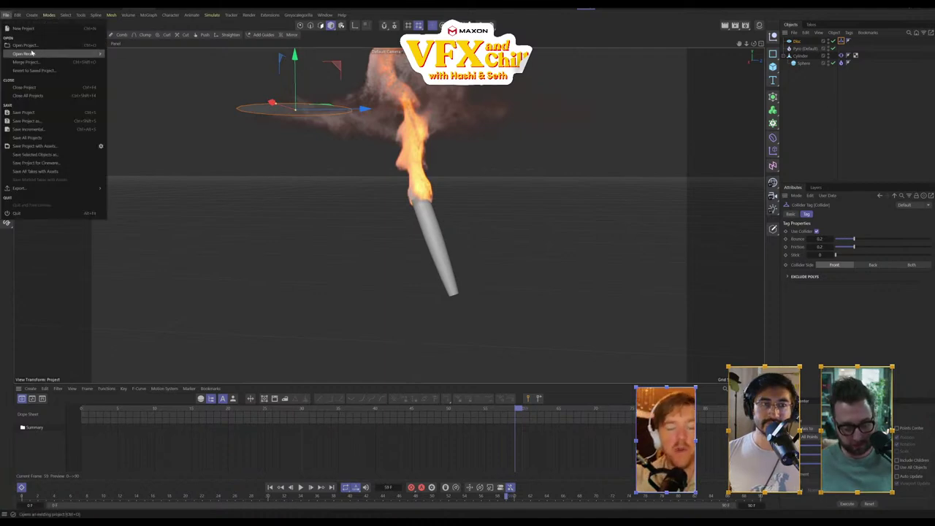
{"action": "left_click", "coordinate": [28, 46]}
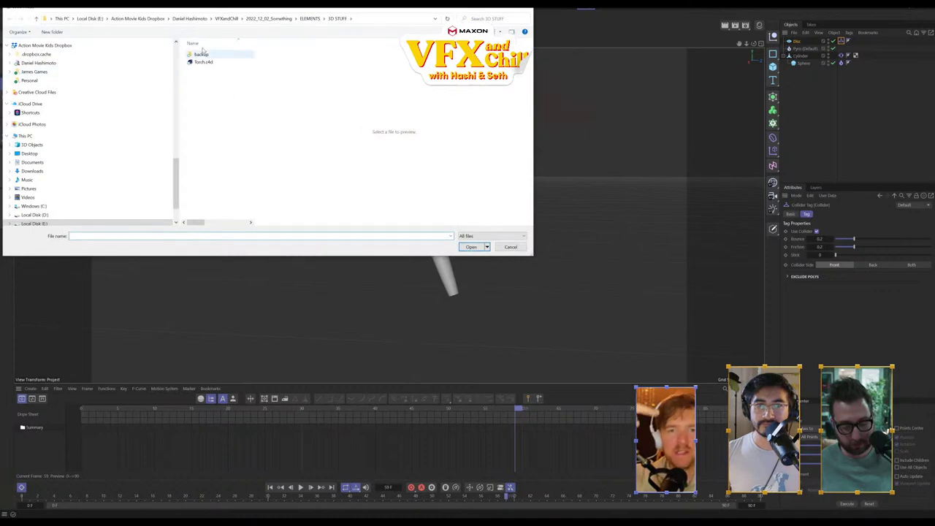
{"action": "left_click", "coordinate": [510, 247]}
{"action": "left_click", "coordinate": [6, 15]}
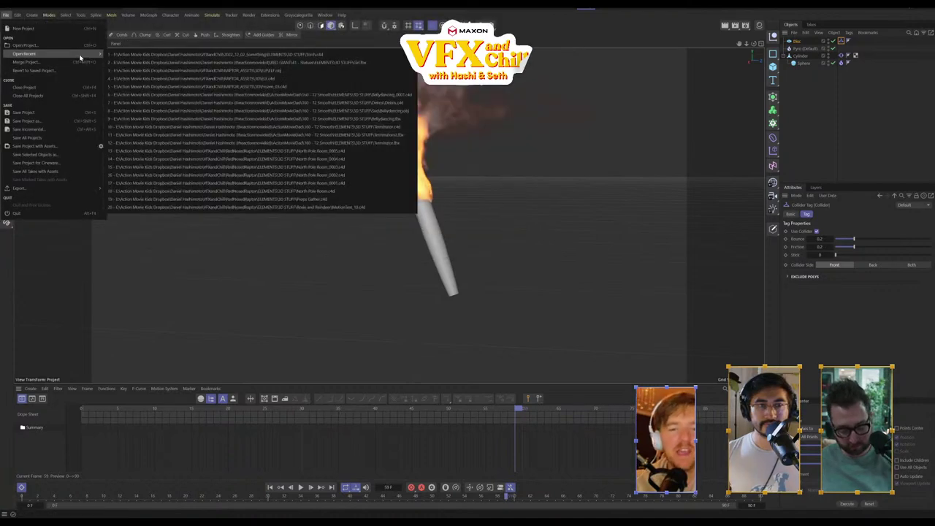
{"action": "mouse_move", "coordinate": [82, 54]}
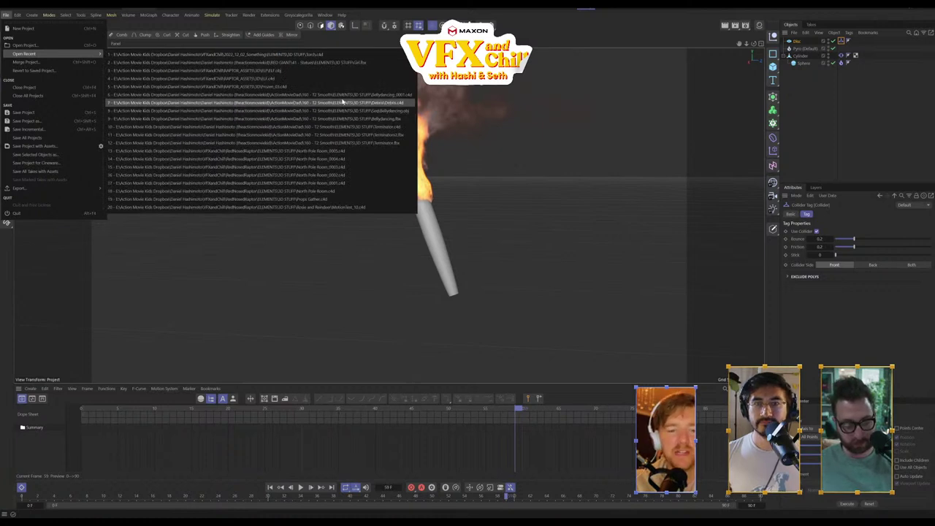
{"action": "left_click", "coordinate": [371, 135]}
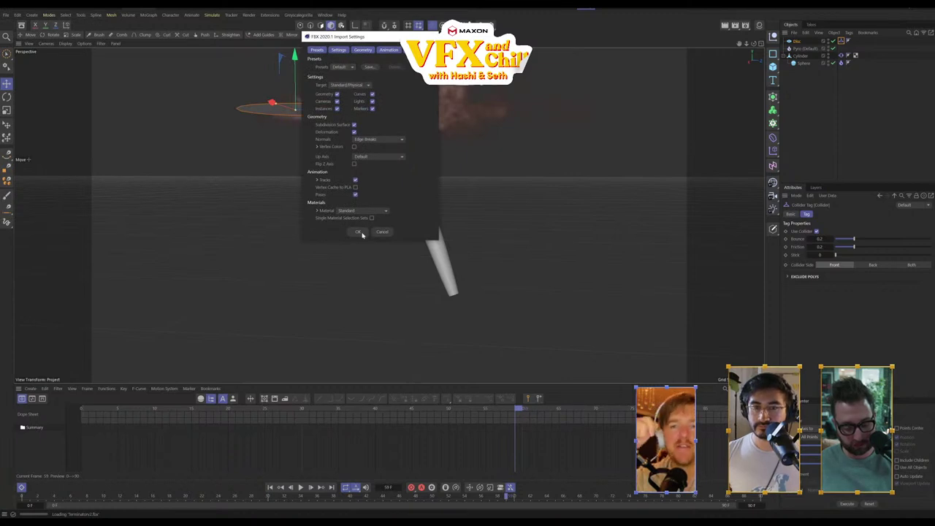
{"action": "left_click", "coordinate": [380, 232]}
{"action": "left_click", "coordinate": [6, 15]}
{"action": "left_click", "coordinate": [29, 45]}
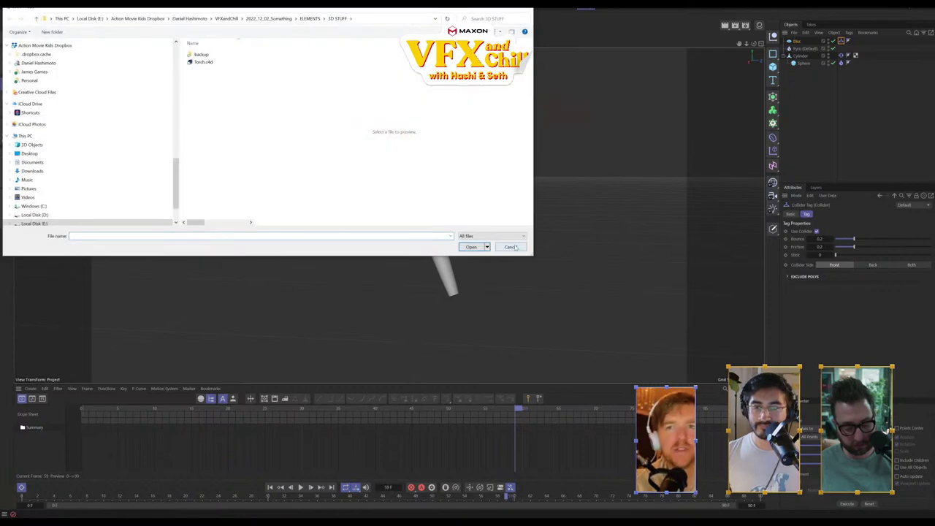
{"action": "left_click", "coordinate": [510, 246]}
Open the recent project Bellydancing_0001.c4d
{"action": "left_click", "coordinate": [6, 15]}
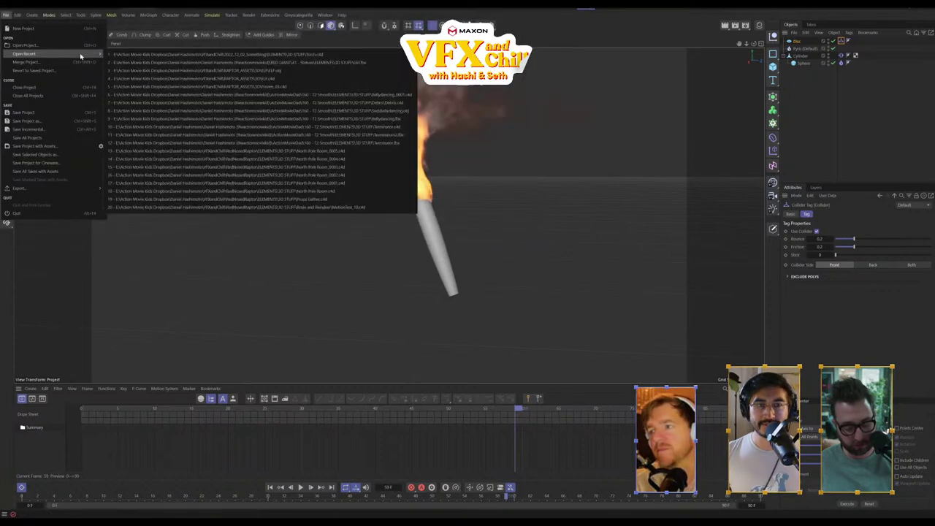
{"action": "mouse_move", "coordinate": [29, 53]}
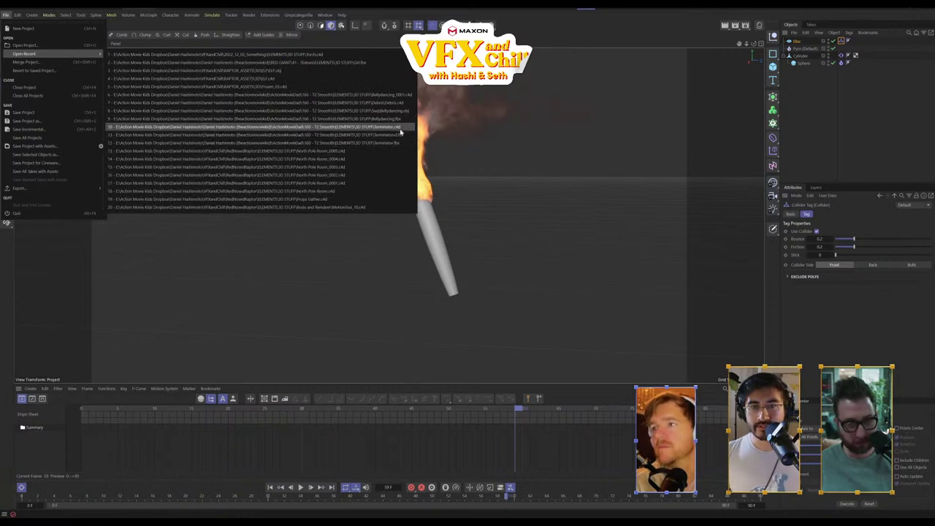
{"action": "left_click", "coordinate": [406, 94]}
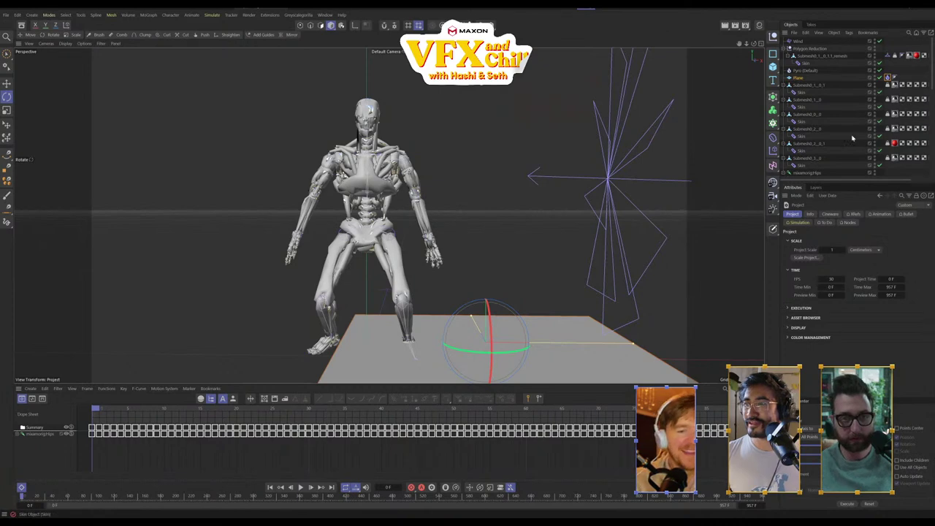
Select the four cylinders under the left and right arm joints and add Collider simulation tags to them
{"action": "scroll", "coordinate": [833, 132], "scroll_direction": "down", "scroll_amount": 5}
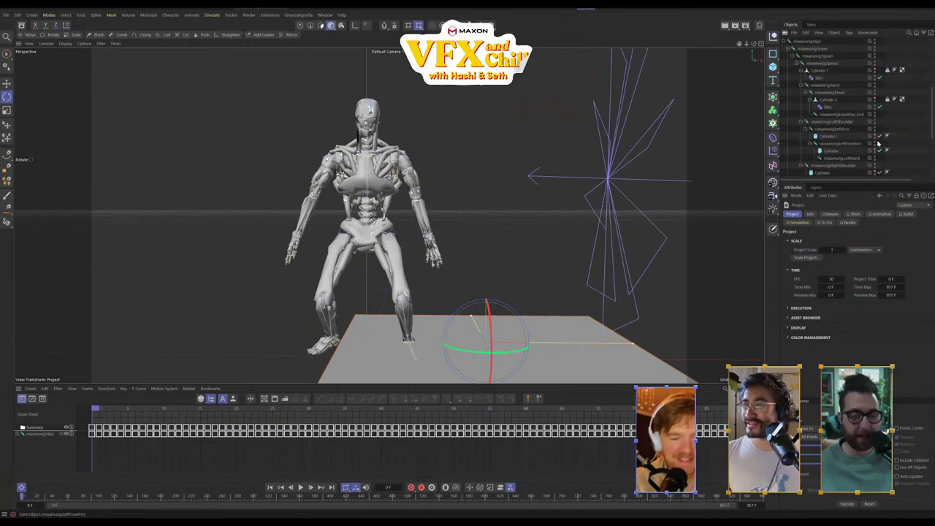
{"action": "left_click", "coordinate": [828, 136]}
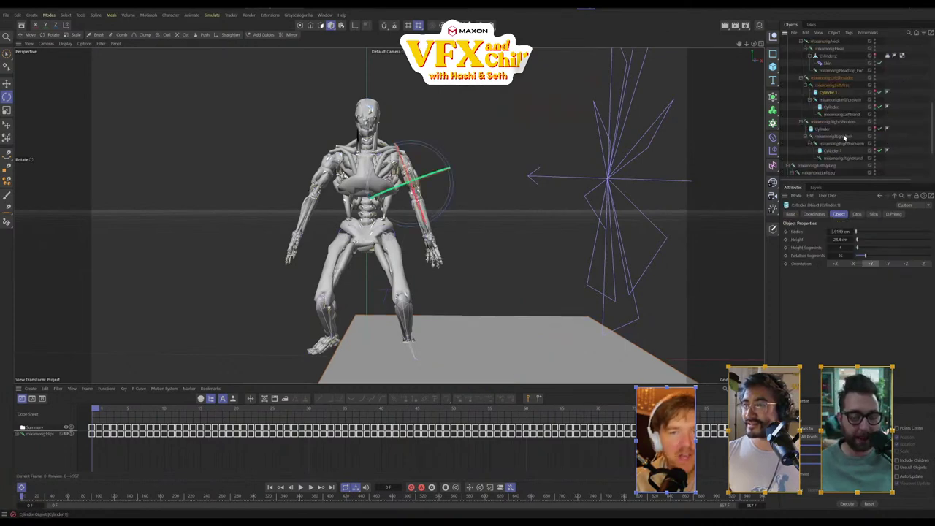
{"action": "left_click", "coordinate": [830, 150], "text": "ctrl"}
{"action": "scroll", "coordinate": [826, 144], "scroll_direction": "down", "scroll_amount": 2}
{"action": "left_click", "coordinate": [824, 143], "text": "ctrl"}
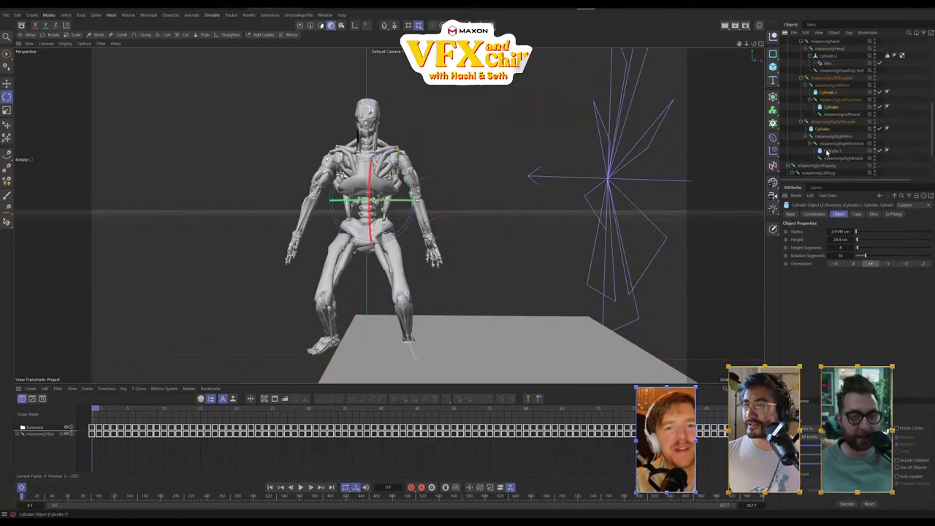
{"action": "scroll", "coordinate": [826, 151], "scroll_direction": "down", "scroll_amount": 3}
{"action": "right_click", "coordinate": [828, 94]}
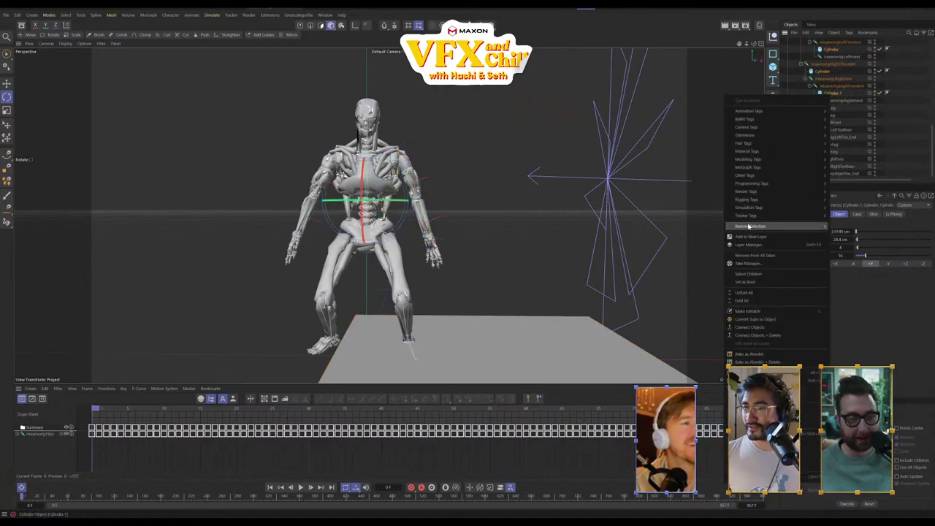
{"action": "mouse_move", "coordinate": [758, 207]}
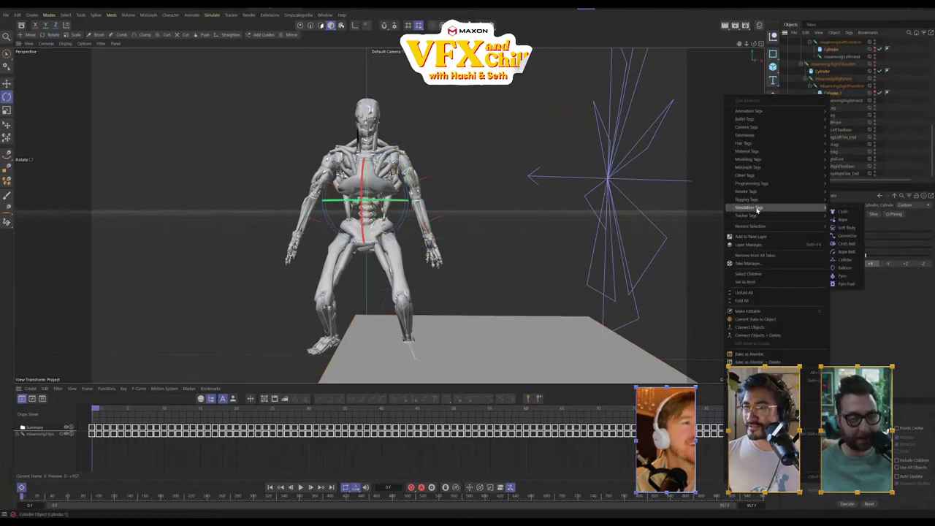
{"action": "left_click", "coordinate": [846, 261]}
Add a Collider simulation tag to the Cylinder.1 torso mesh under the spine joint
{"action": "scroll", "coordinate": [921, 118], "scroll_direction": "up", "scroll_amount": 1}
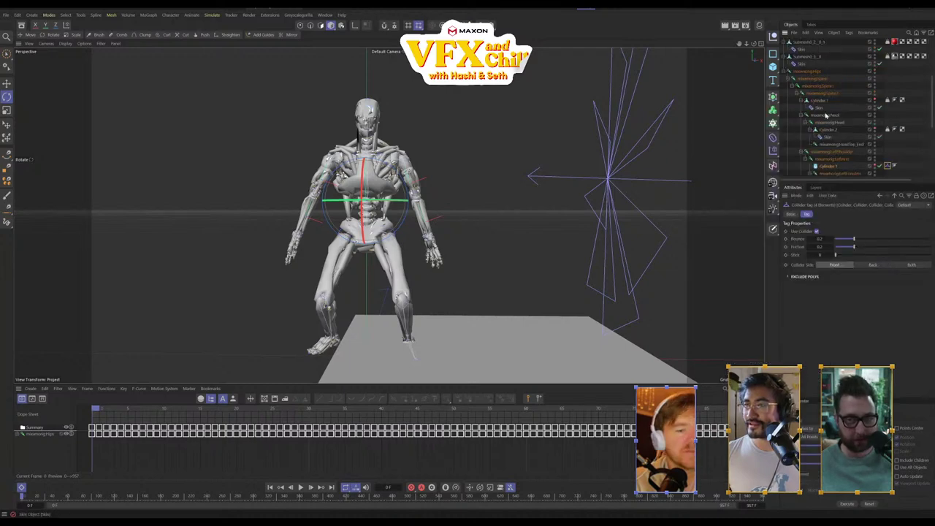
{"action": "left_click", "coordinate": [818, 100]}
{"action": "scroll", "coordinate": [855, 108], "scroll_direction": "up", "scroll_amount": 3}
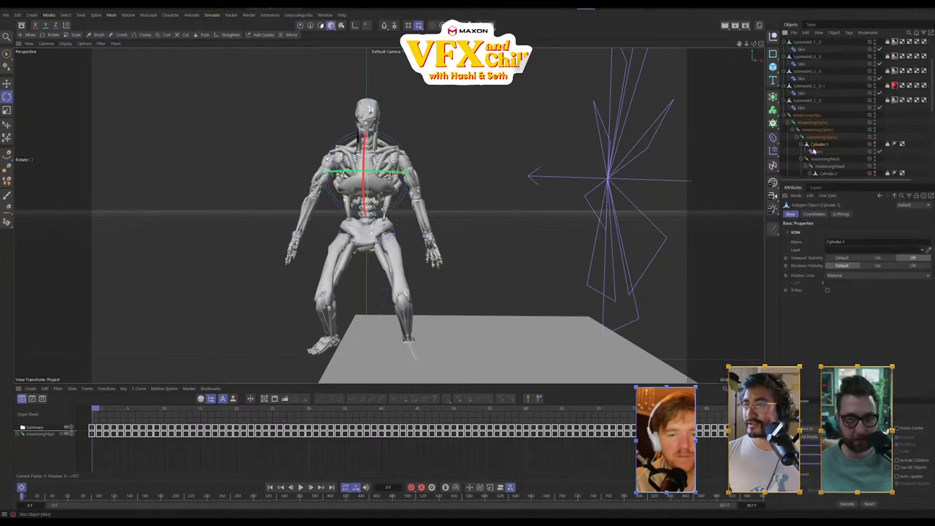
{"action": "right_click", "coordinate": [820, 149]}
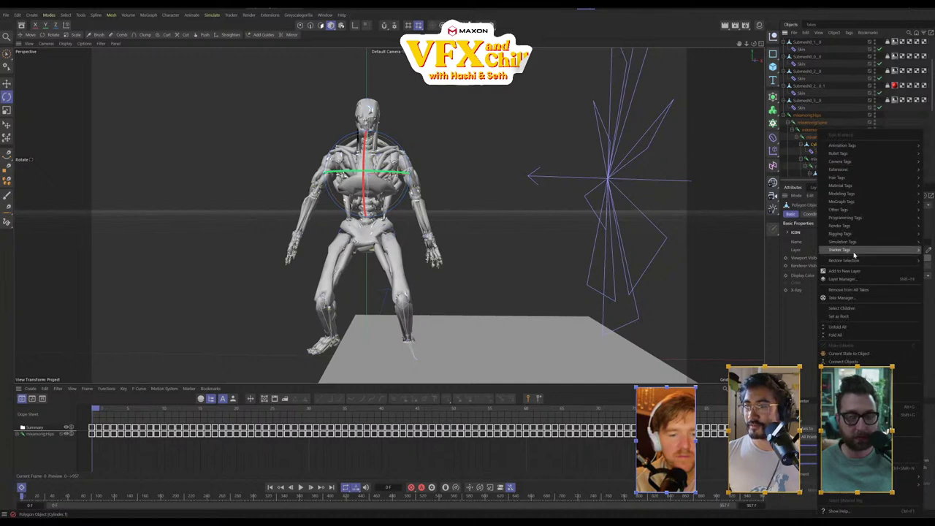
{"action": "mouse_move", "coordinate": [853, 245]}
{"action": "left_click", "coordinate": [798, 294]}
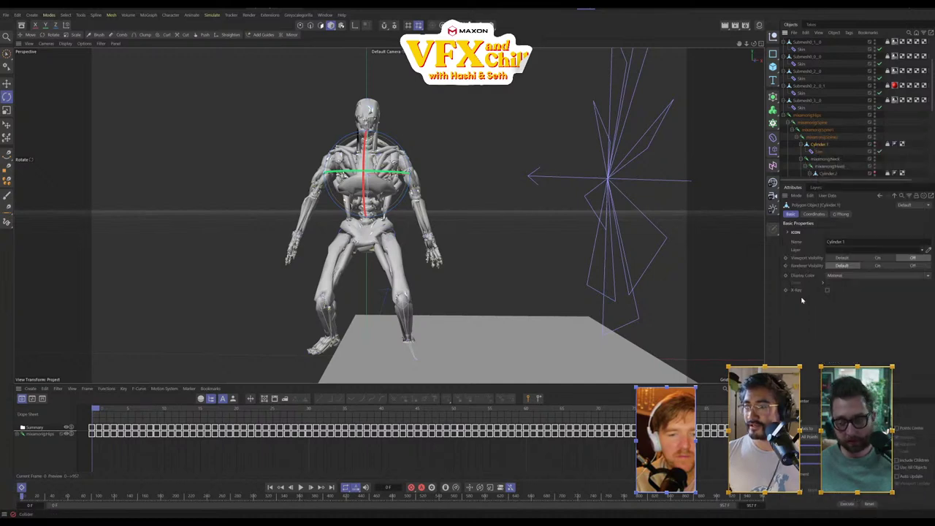
Delete the remeshed submesh nested under the Polygon Reduction object
{"action": "left_click", "coordinate": [806, 43]}
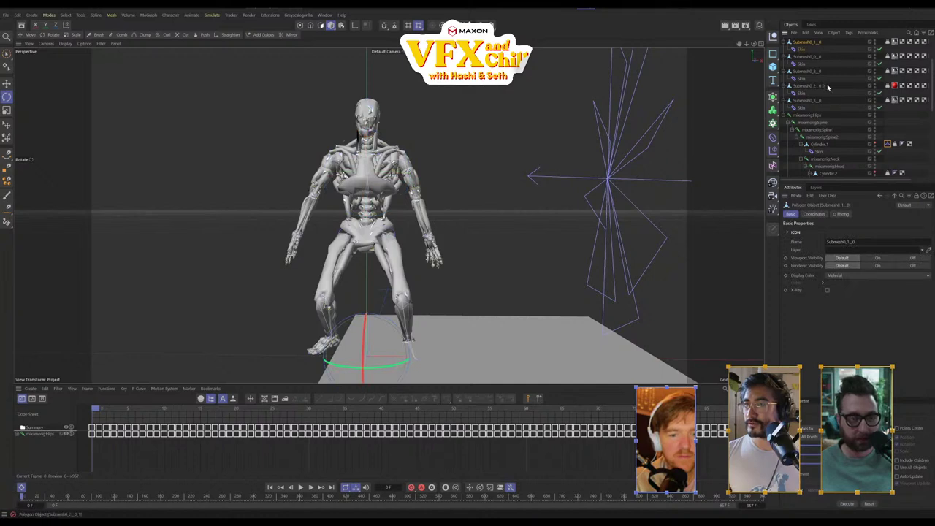
{"action": "scroll", "coordinate": [828, 87], "scroll_direction": "up", "scroll_amount": 3}
{"action": "left_click", "coordinate": [810, 57]}
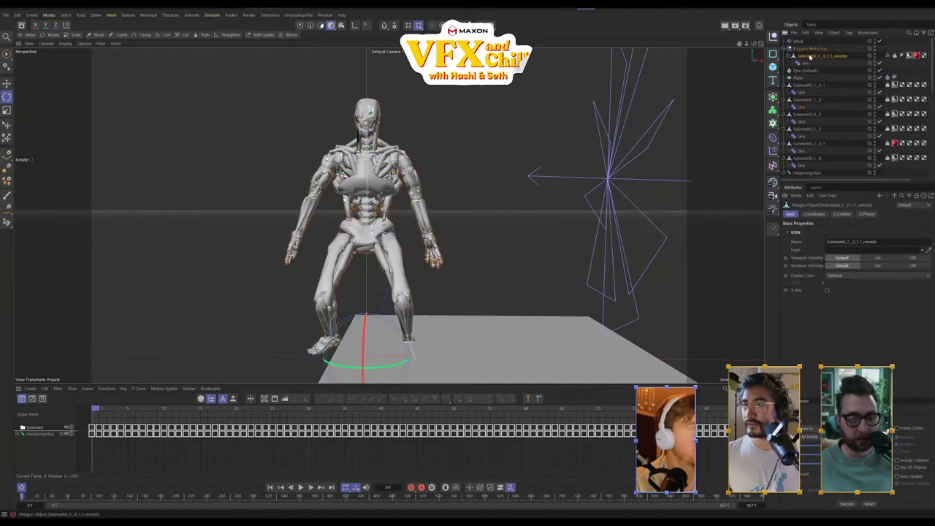
{"action": "key", "text": "Delete"}
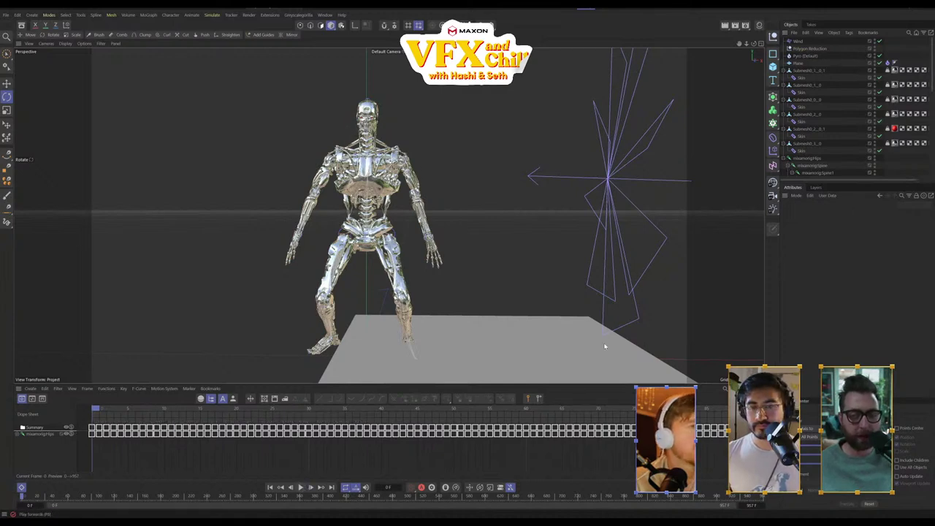
Move the plane from the floor up to the skeleton's hips, centred on the character, and play the simulation
{"action": "left_click", "coordinate": [593, 369]}
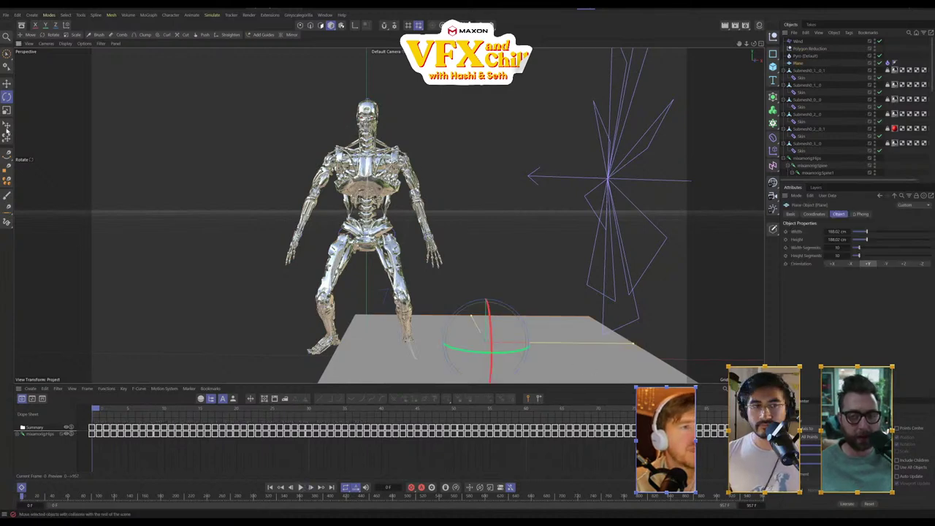
{"action": "key", "text": "e"}
{"action": "left_click_drag", "start_coordinate": [524, 350], "coordinate": [516, 342]}
{"action": "key", "text": "ctrl+z"}
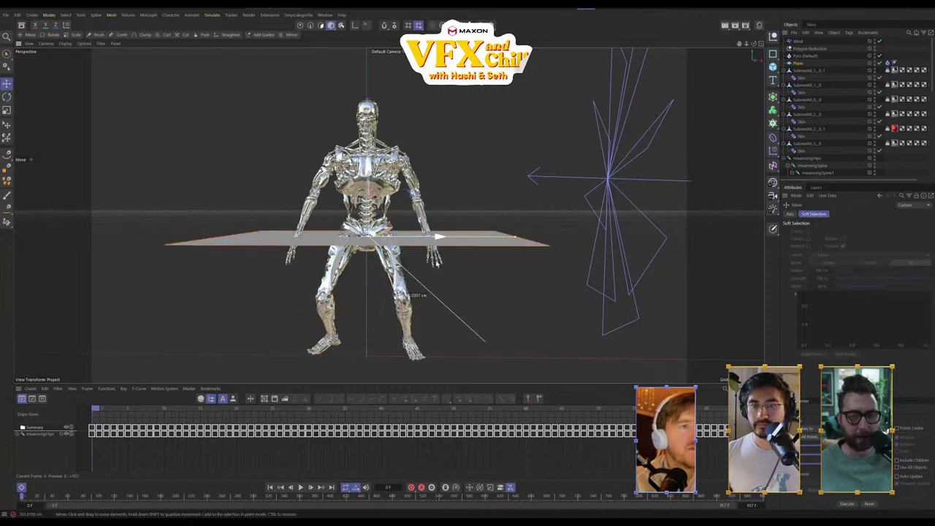
{"action": "left_click", "coordinate": [301, 488]}
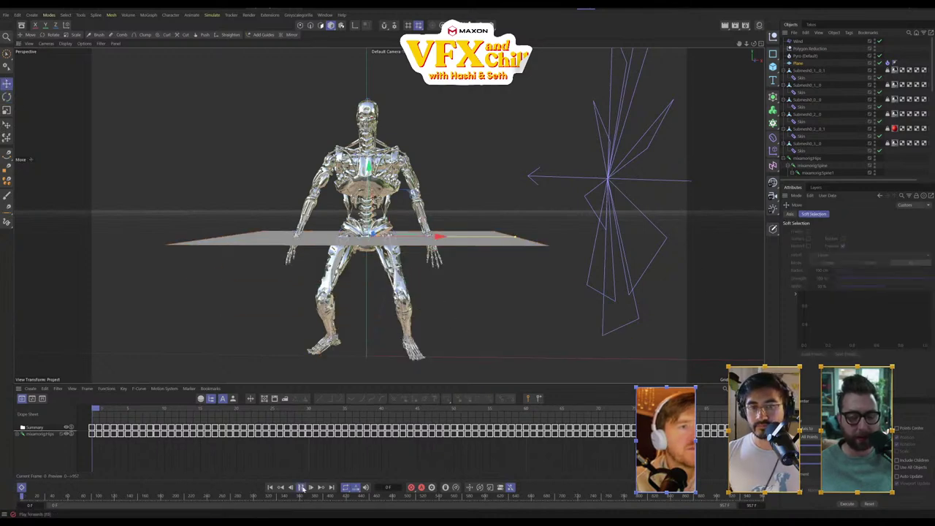
Delete the existing Pyro object and the plane's old Pyro tag, and add a fresh Pyro simulation tag to the plane
{"action": "left_click", "coordinate": [807, 57]}
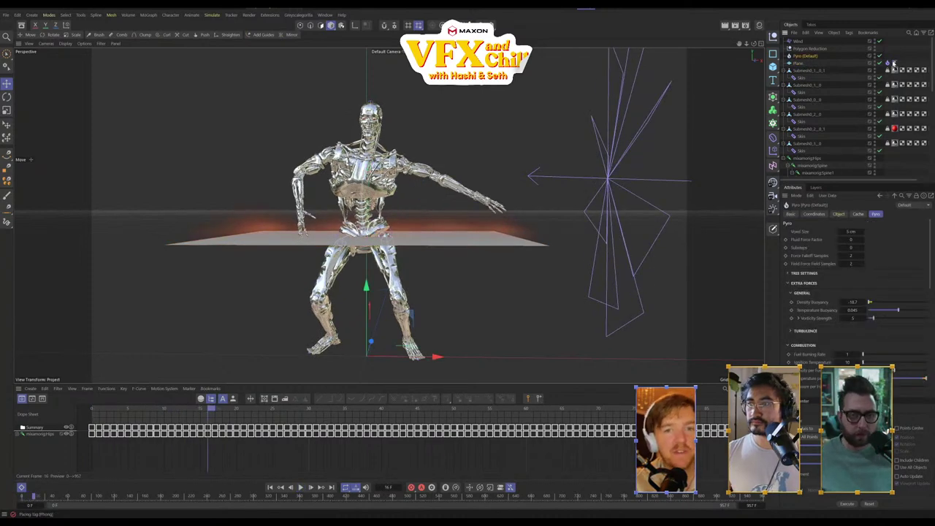
{"action": "left_click", "coordinate": [796, 62]}
{"action": "right_click", "coordinate": [796, 60]}
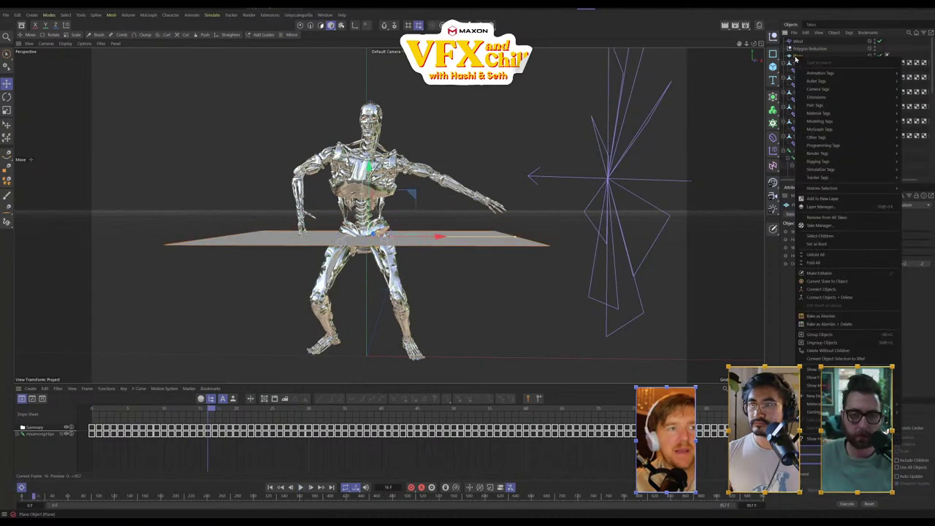
{"action": "mouse_move", "coordinate": [822, 169]}
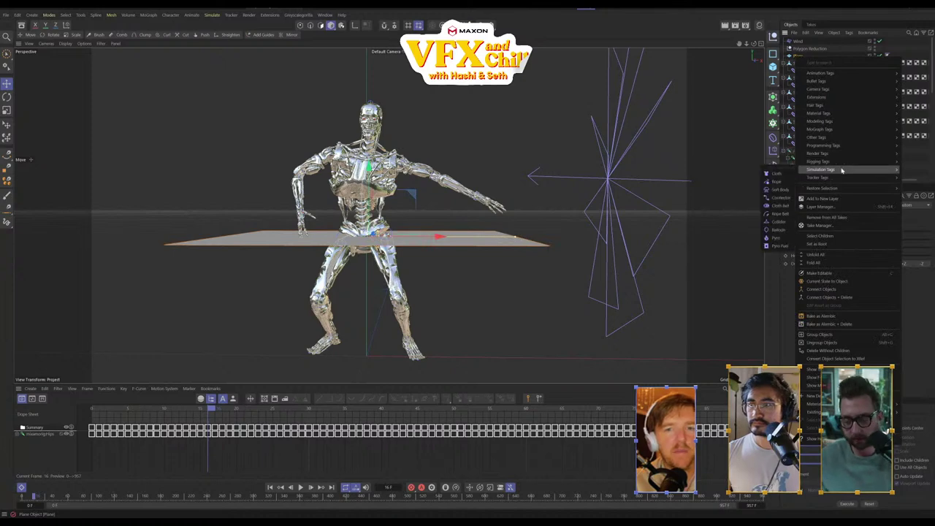
{"action": "left_click", "coordinate": [776, 237]}
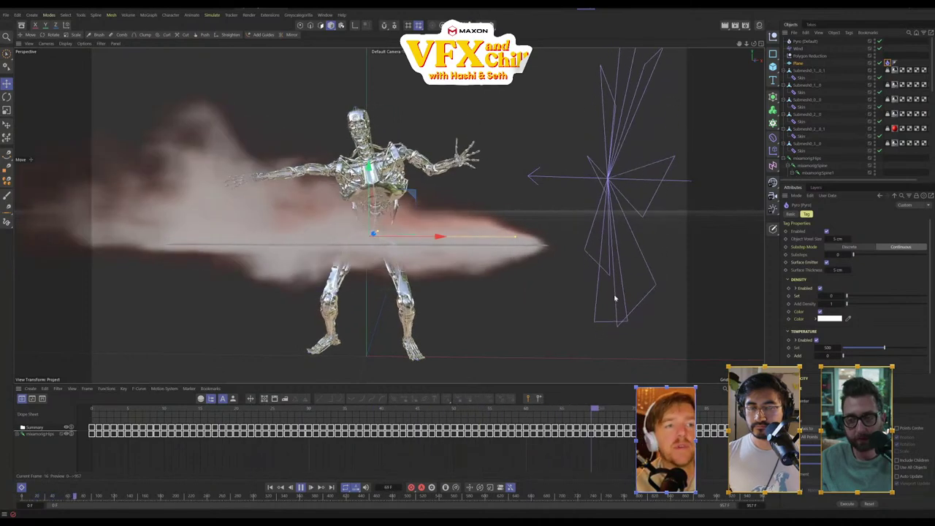
Lower the Wind object's speed to 62.6 cm while the simulation plays, and stop playback after viewing the smoke up close
{"action": "left_click", "coordinate": [806, 41]}
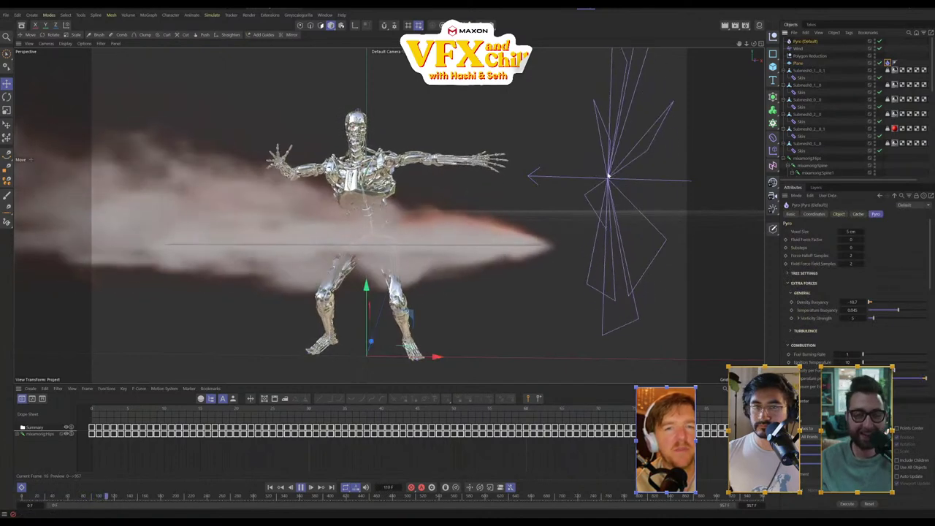
{"action": "key", "text": "9"}
{"action": "left_click", "coordinate": [800, 49]}
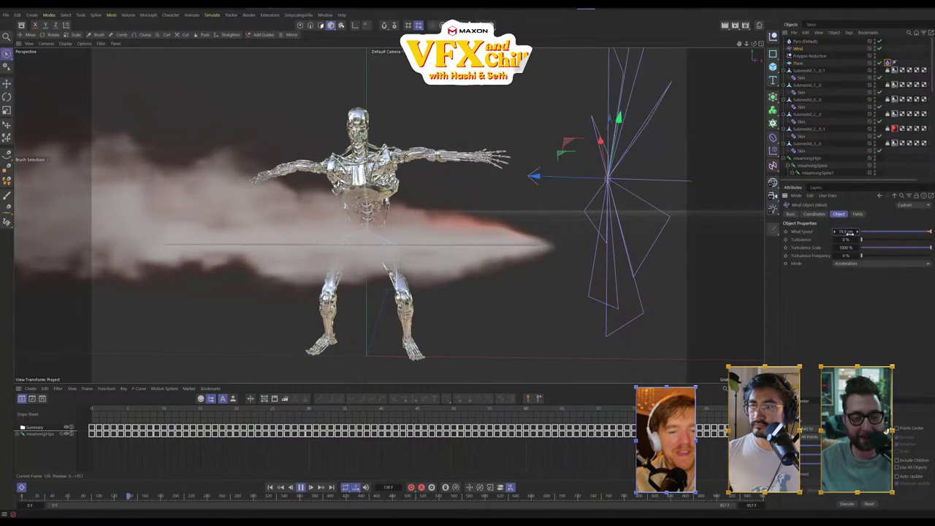
{"action": "left_click_drag", "start_coordinate": [848, 232], "coordinate": [392, 265]}
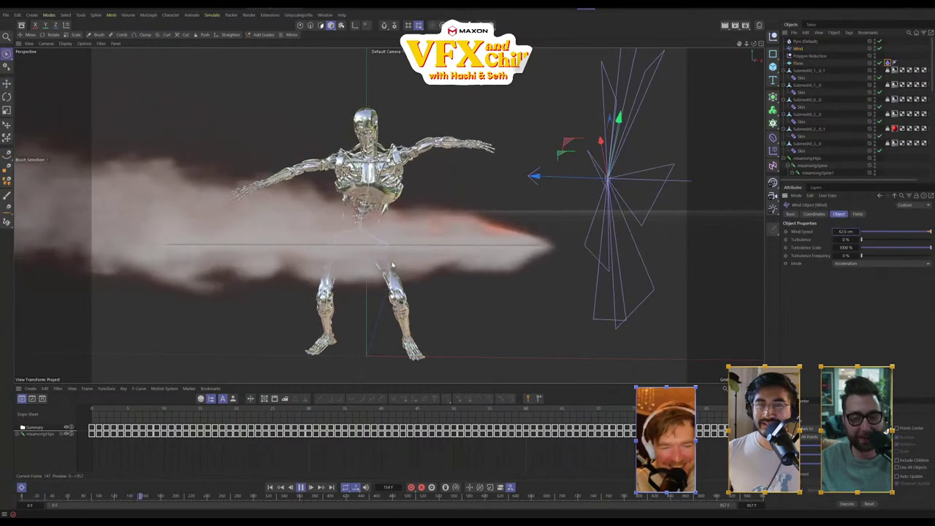
{"action": "scroll", "coordinate": [380, 266], "scroll_direction": "up", "scroll_amount": 3}
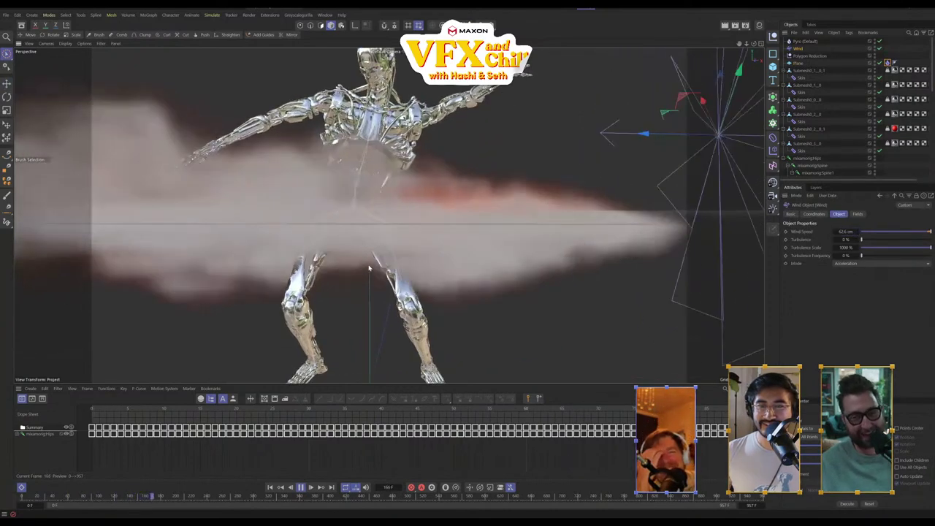
{"action": "left_click_drag", "start_coordinate": [369, 269], "coordinate": [394, 167], "text": "alt"}
{"action": "key", "text": "F8"}
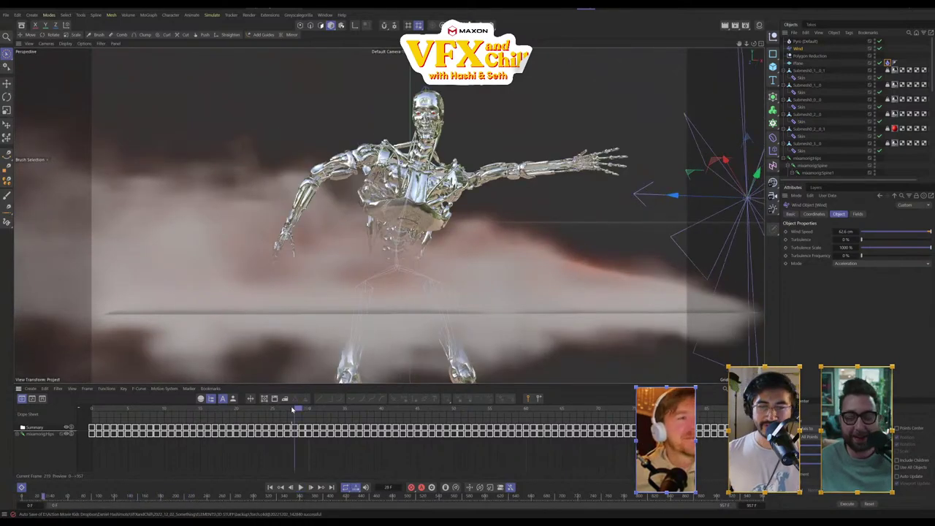
Rotate the Wind object at frame 0 to blow diagonally upward, and replay the simulation up to frame 95
{"action": "key", "text": "shift+f"}
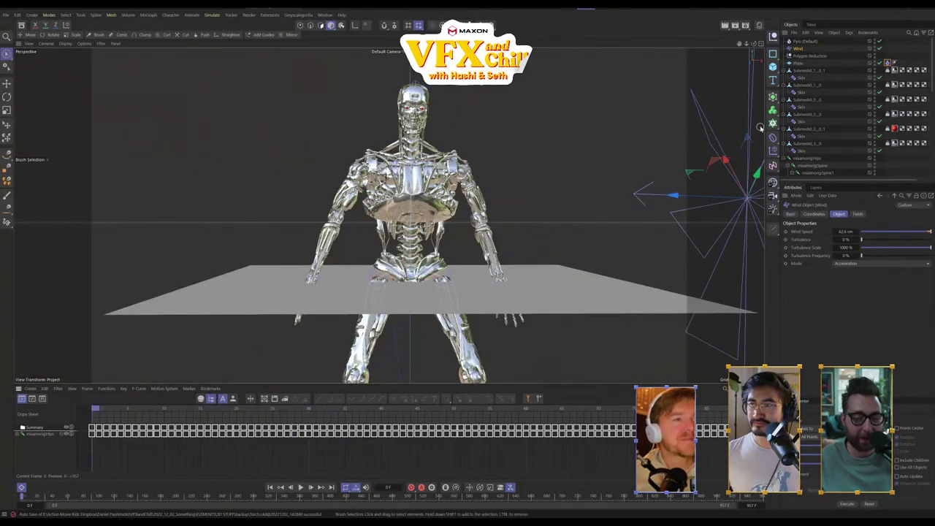
{"action": "key", "text": "r"}
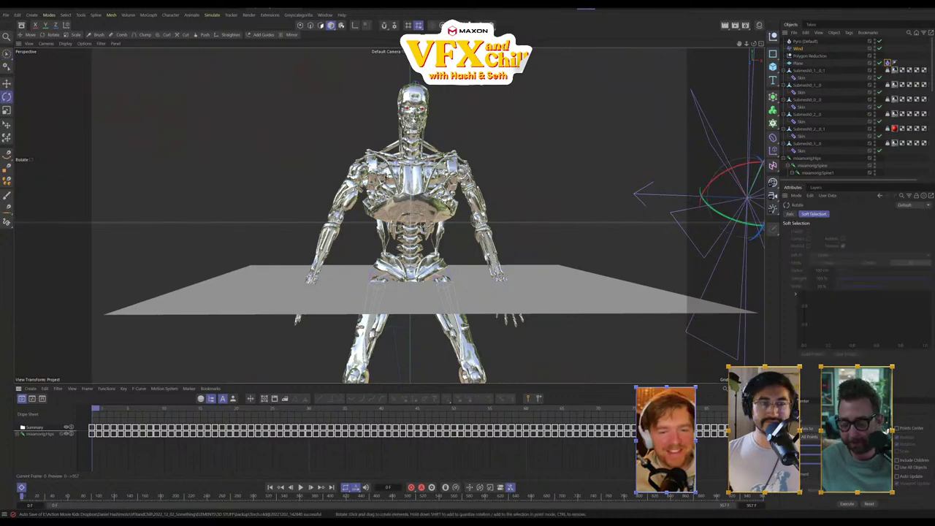
{"action": "left_click_drag", "start_coordinate": [714, 221], "coordinate": [700, 183]}
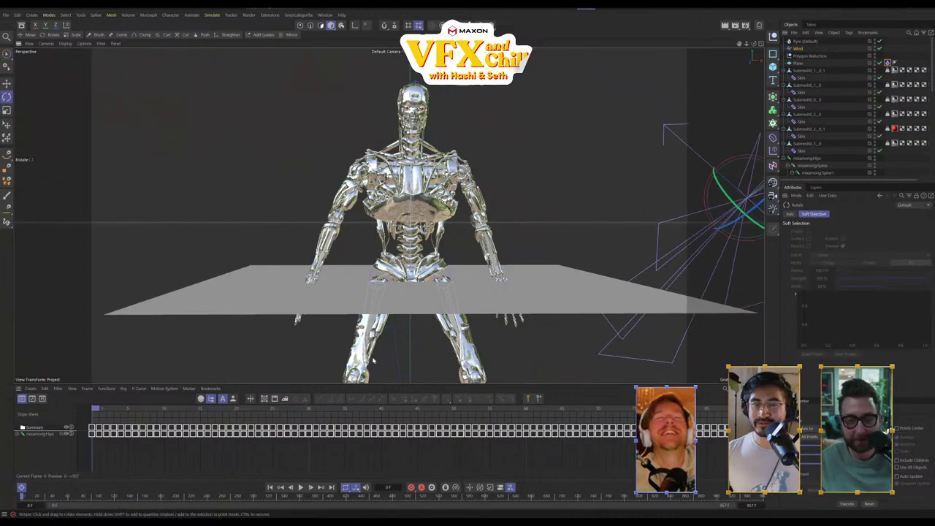
{"action": "left_click", "coordinate": [301, 487]}
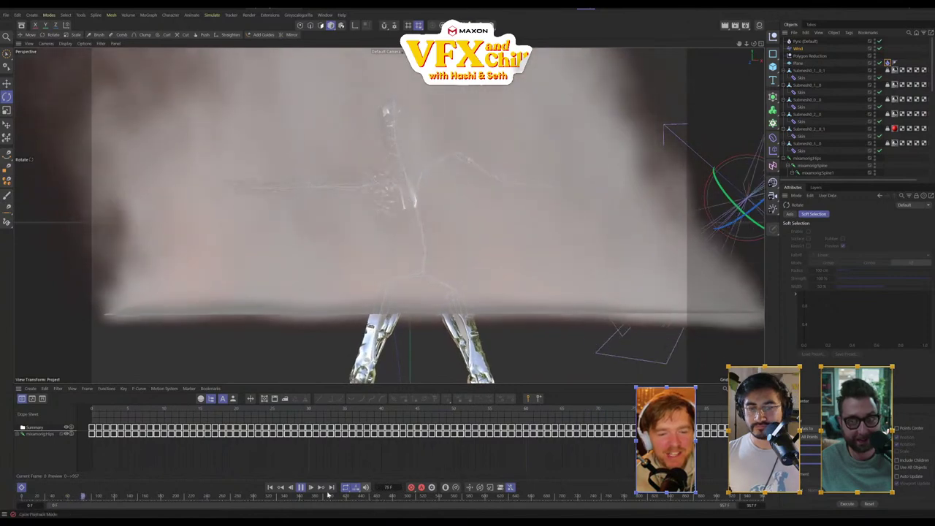
{"action": "key", "text": "F8"}
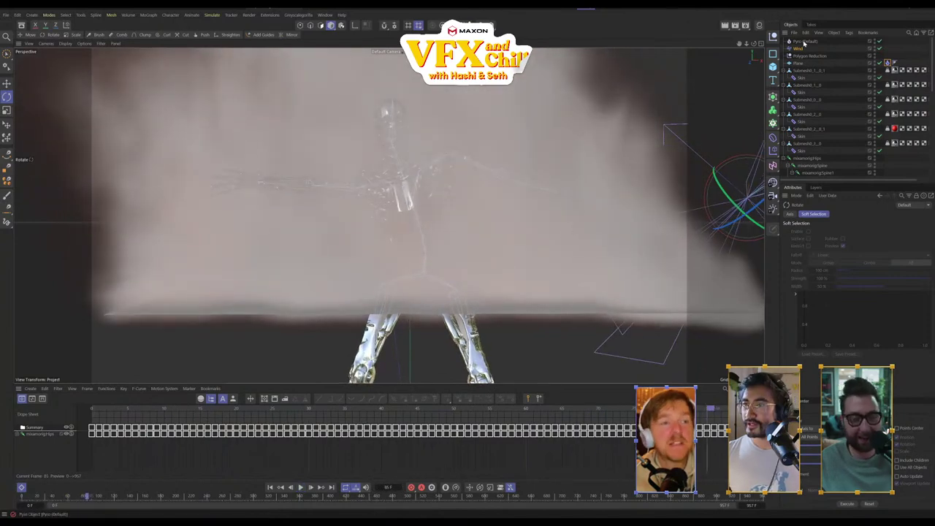
Return to frame 0 and reduce the plane's height to about 69 cm, making it a narrower strip
{"action": "left_click", "coordinate": [805, 41]}
{"action": "left_click_drag", "start_coordinate": [482, 210], "coordinate": [398, 234], "text": "alt"}
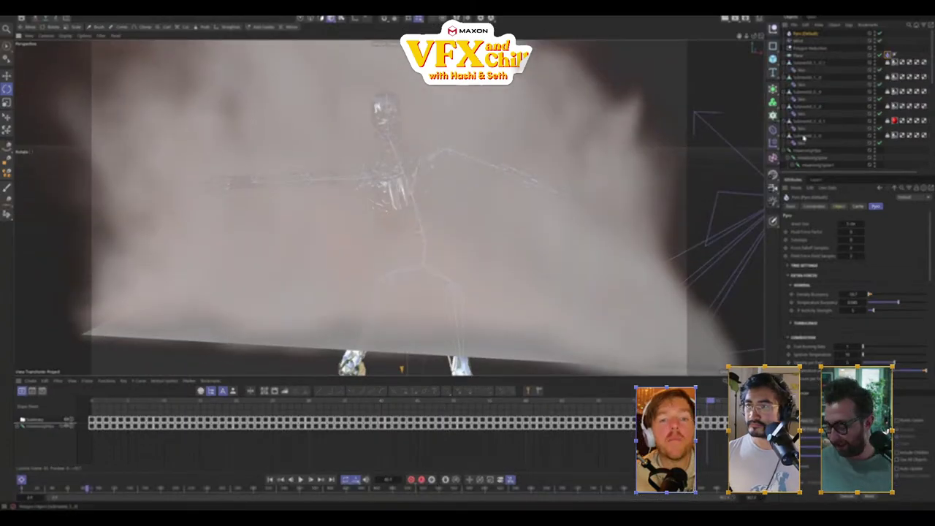
{"action": "left_click", "coordinate": [798, 55]}
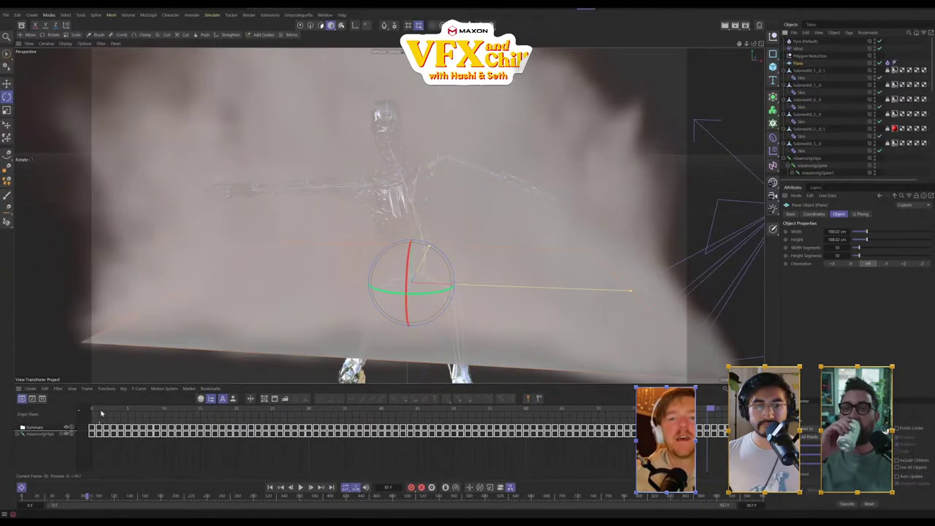
{"action": "left_click_drag", "start_coordinate": [102, 414], "coordinate": [89, 414]}
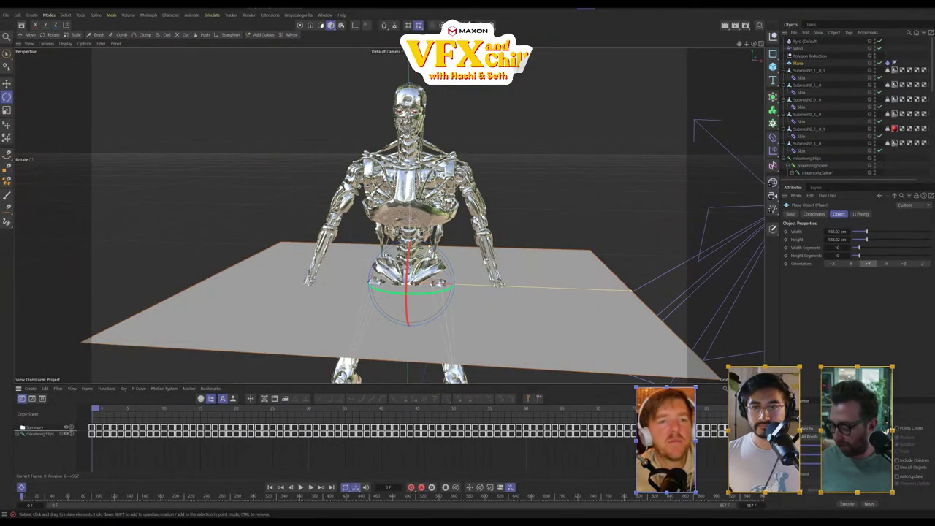
{"action": "left_click_drag", "start_coordinate": [866, 240], "coordinate": [856, 240]}
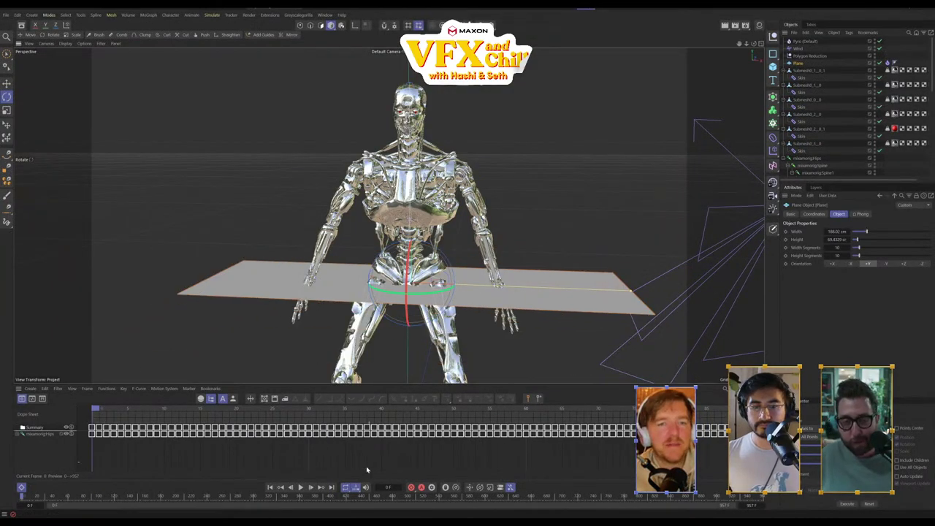
Replay the simulation with the narrower plane, view the smoke around the skeleton, and stop at frame 239
{"action": "left_click", "coordinate": [301, 488]}
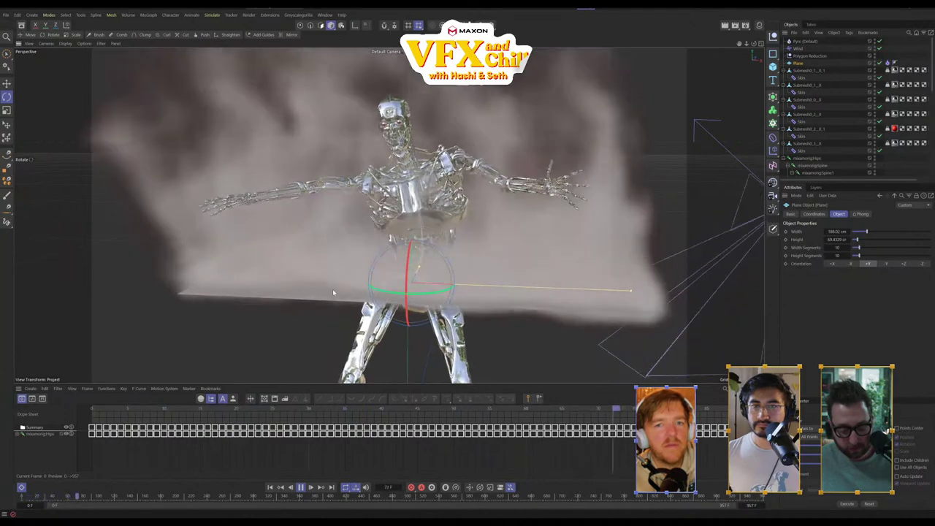
{"action": "left_click_drag", "start_coordinate": [264, 326], "coordinate": [716, 309], "text": "alt"}
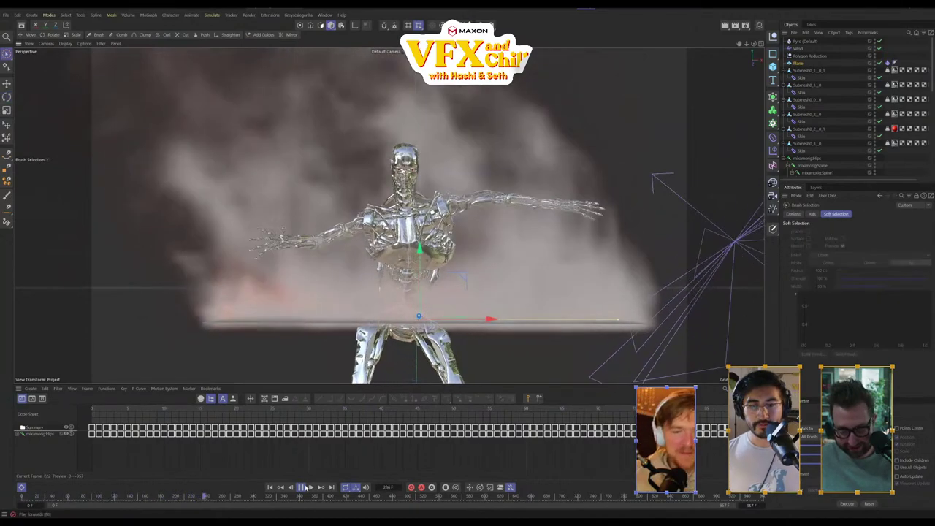
{"action": "key", "text": "space"}
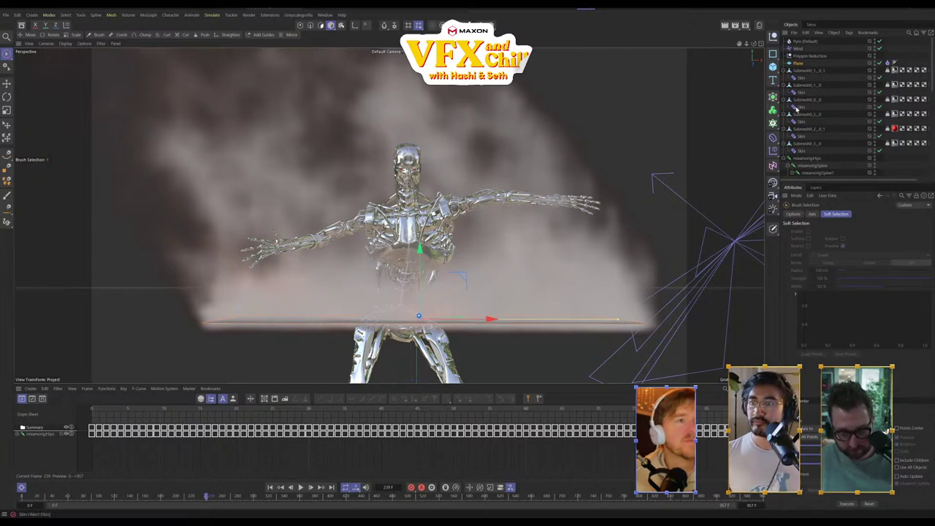
Show the arm collider cylinders in the viewport and select the cylinder under the left arm joint
{"action": "left_click", "coordinate": [828, 157]}
{"action": "scroll", "coordinate": [840, 139], "scroll_direction": "down", "scroll_amount": 2}
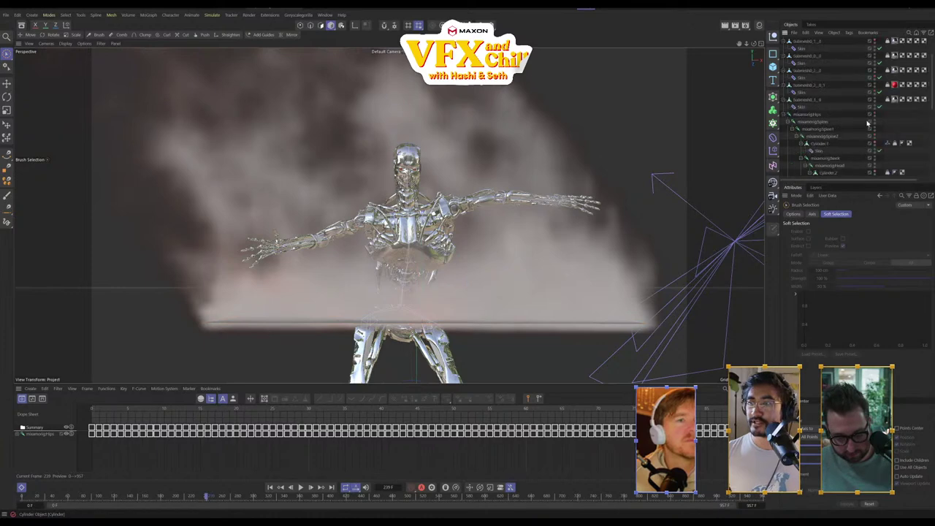
{"action": "scroll", "coordinate": [883, 139], "scroll_direction": "down", "scroll_amount": 4}
{"action": "left_click", "coordinate": [833, 77]}
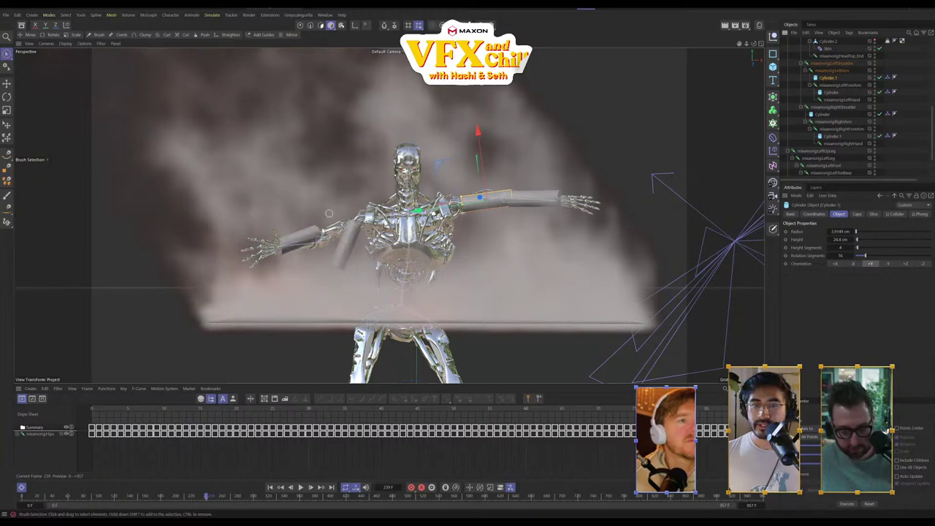
Rotate and move the cylinder under the right shoulder joint to line up with the right upper arm, and check its fit
{"action": "scroll", "coordinate": [354, 242], "scroll_direction": "up", "scroll_amount": 5}
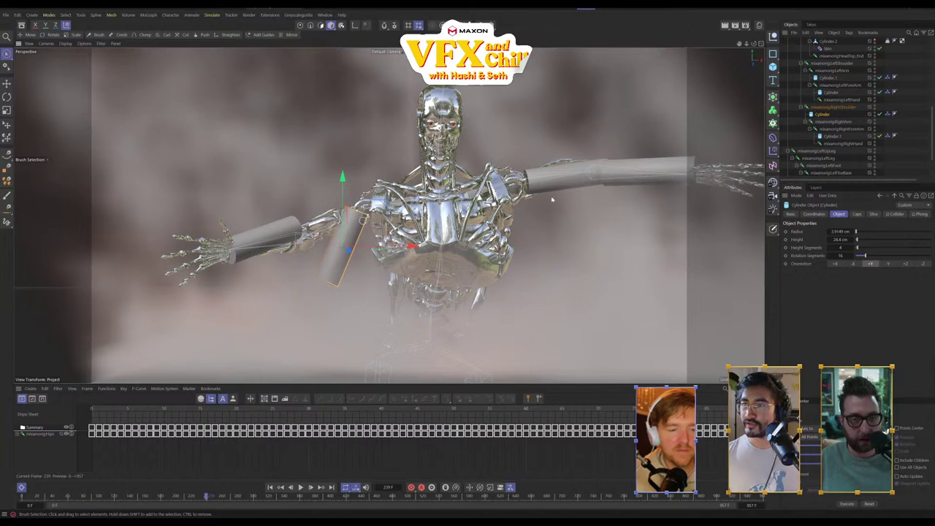
{"action": "key", "text": "r"}
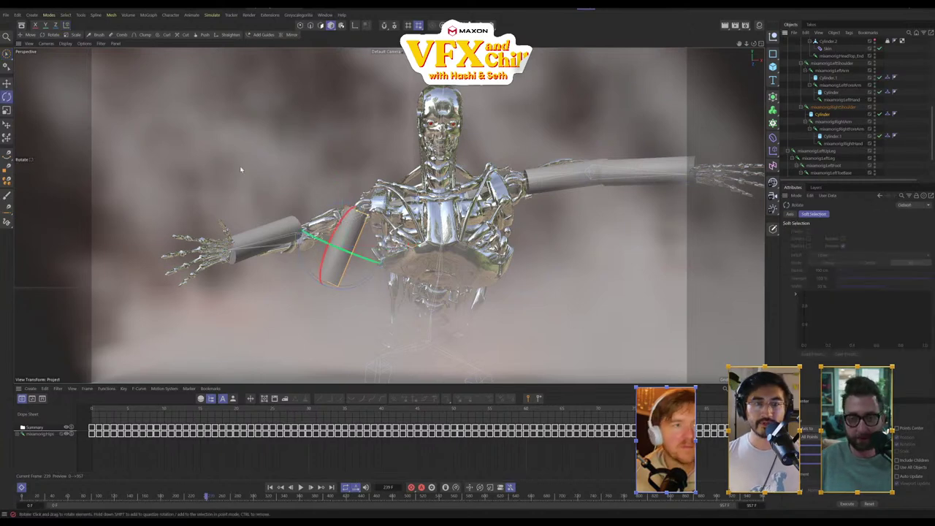
{"action": "left_click_drag", "start_coordinate": [351, 217], "coordinate": [355, 252]}
{"action": "key", "text": "v"}
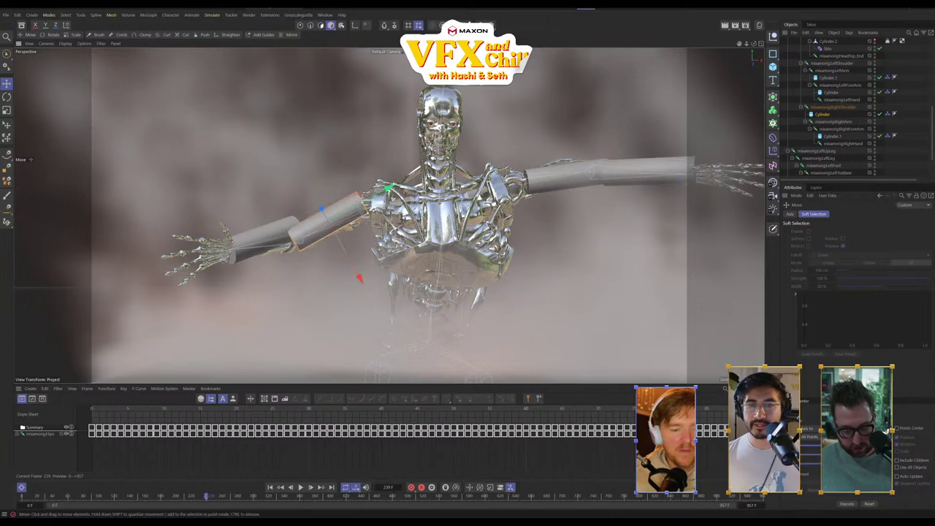
{"action": "left_click_drag", "start_coordinate": [410, 263], "coordinate": [570, 270], "text": "alt"}
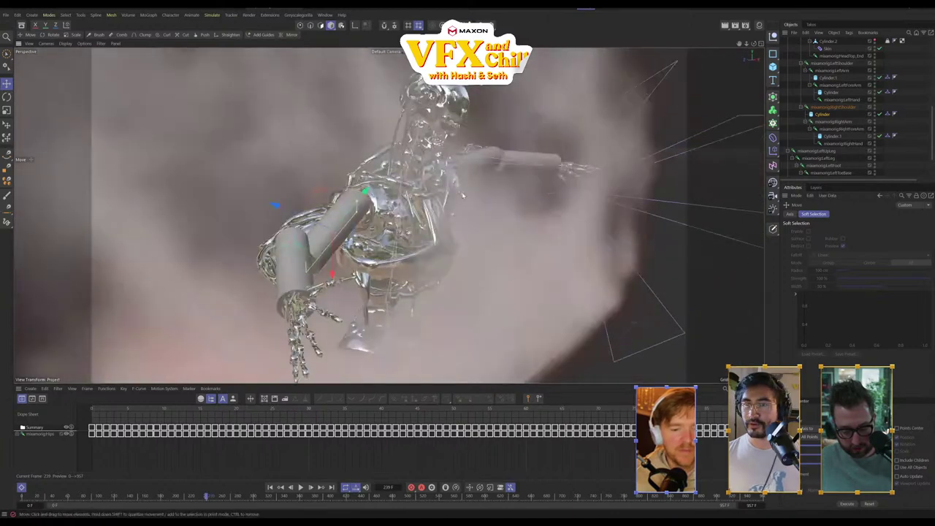
{"action": "left_click_drag", "start_coordinate": [462, 196], "coordinate": [331, 219], "text": "alt"}
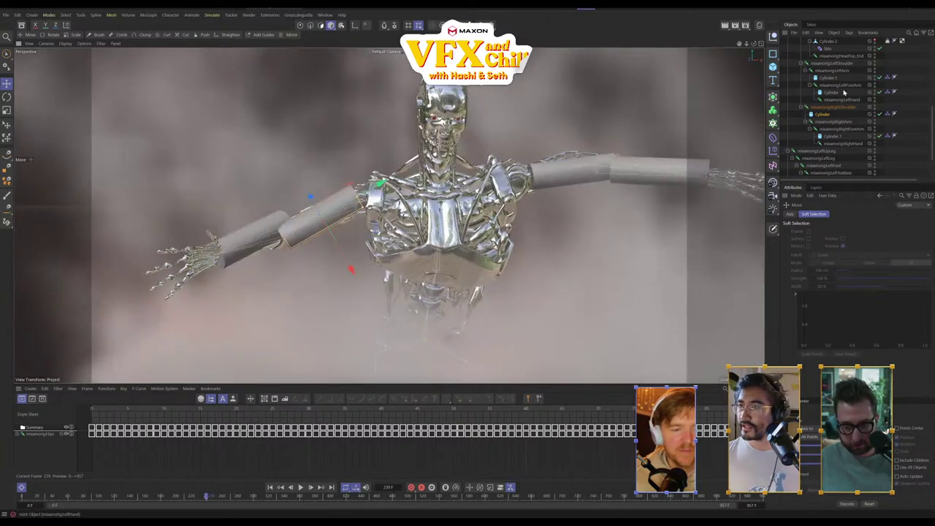
{"action": "scroll", "coordinate": [844, 95], "scroll_direction": "up", "scroll_amount": 3}
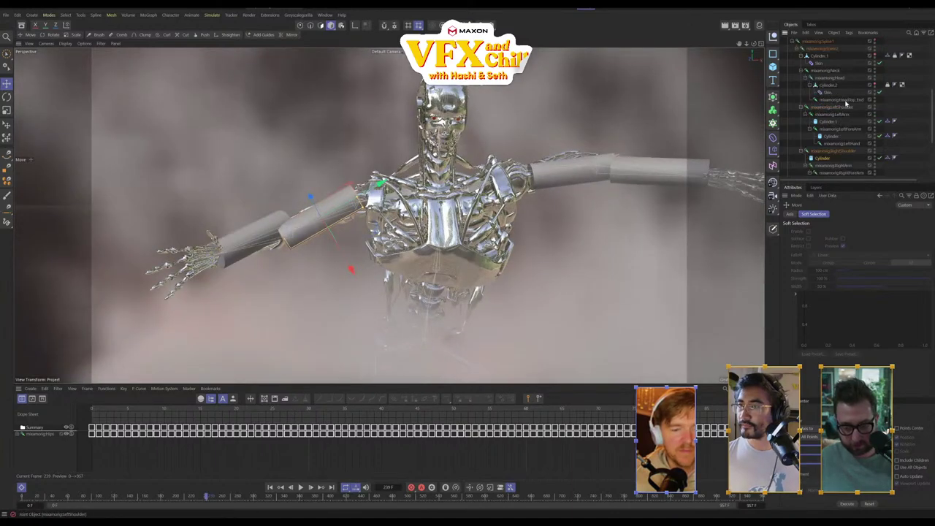
Show the head and chest collider cylinders in the viewport and select the chest cylinder
{"action": "left_click", "coordinate": [877, 86]}
{"action": "left_click_drag", "start_coordinate": [512, 161], "coordinate": [475, 166], "text": "alt"}
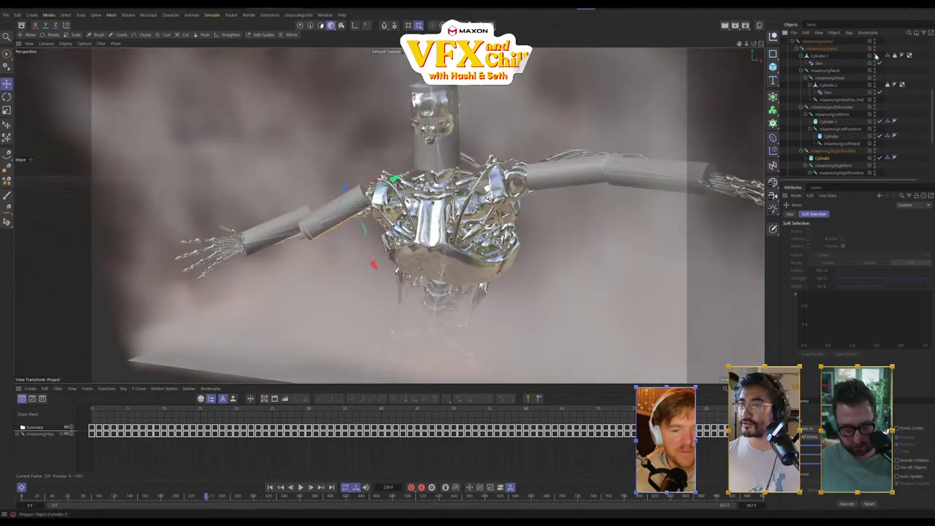
{"action": "left_click", "coordinate": [876, 56]}
{"action": "left_click", "coordinate": [825, 57]}
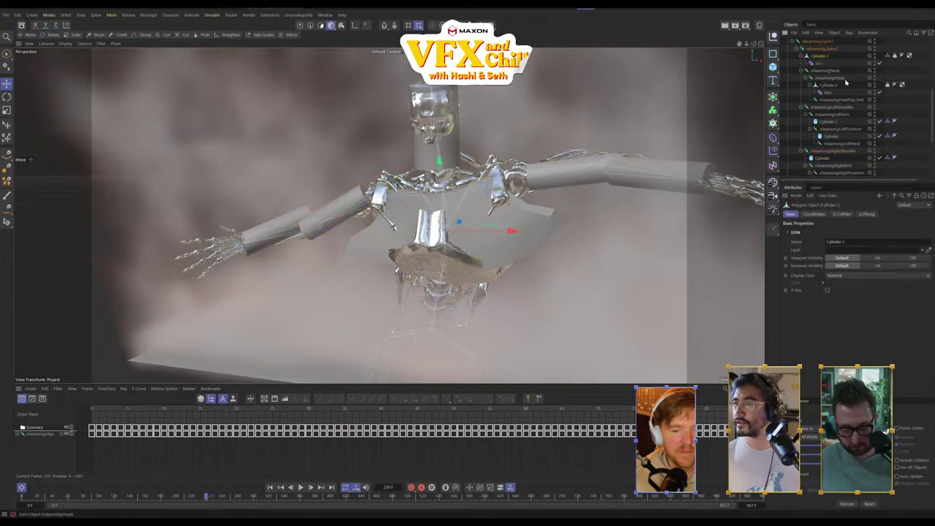
Add a Collider tag to the head cylinder Cylinder.2
{"action": "right_click", "coordinate": [829, 85]}
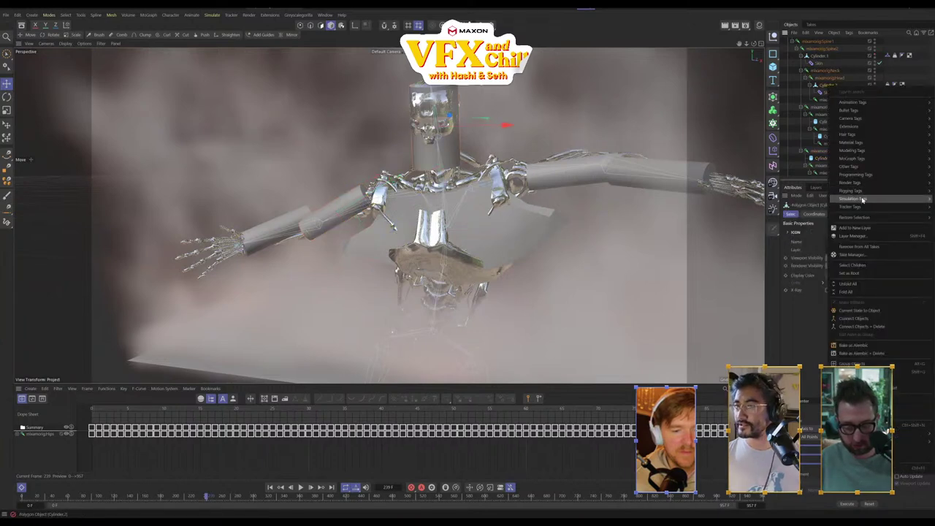
{"action": "mouse_move", "coordinate": [854, 198]}
{"action": "left_click", "coordinate": [812, 252]}
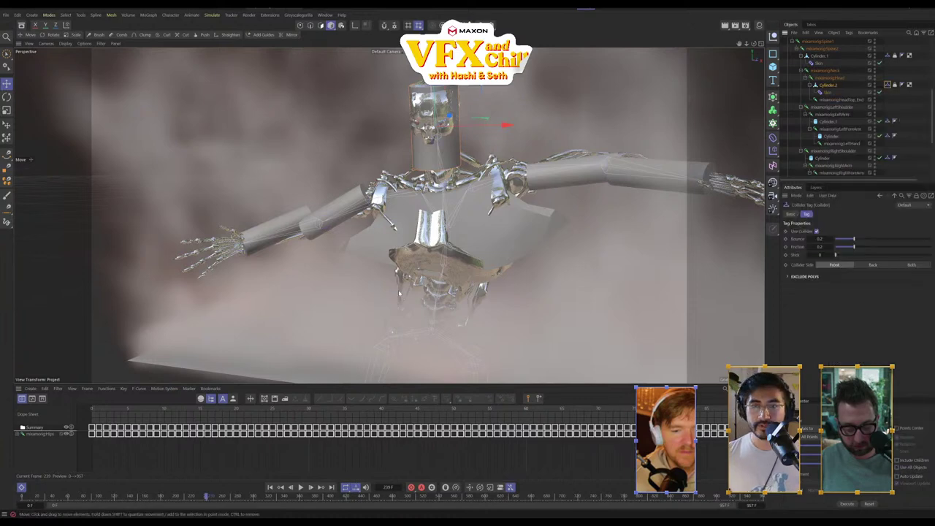
Replay the smoke simulation from frame 0 with the head collider active, then return to frame 0
{"action": "left_click", "coordinate": [92, 413]}
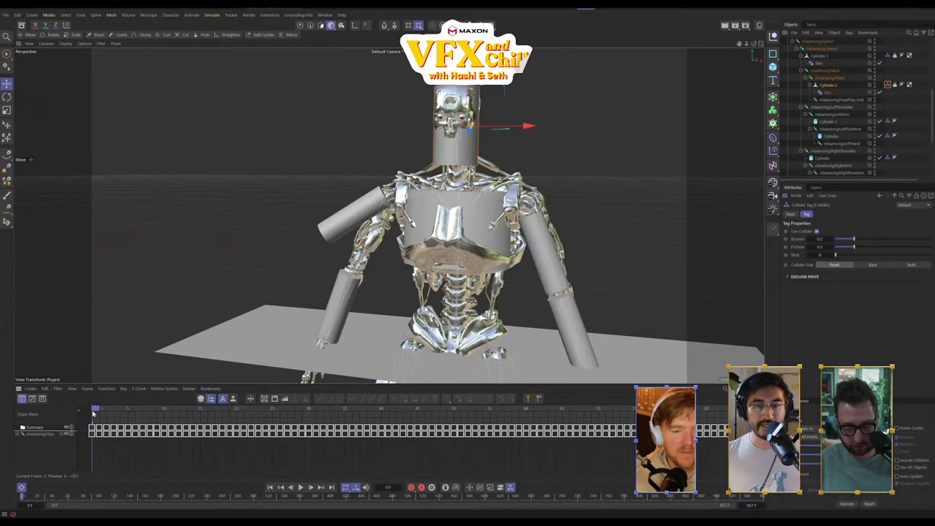
{"action": "key", "text": "9"}
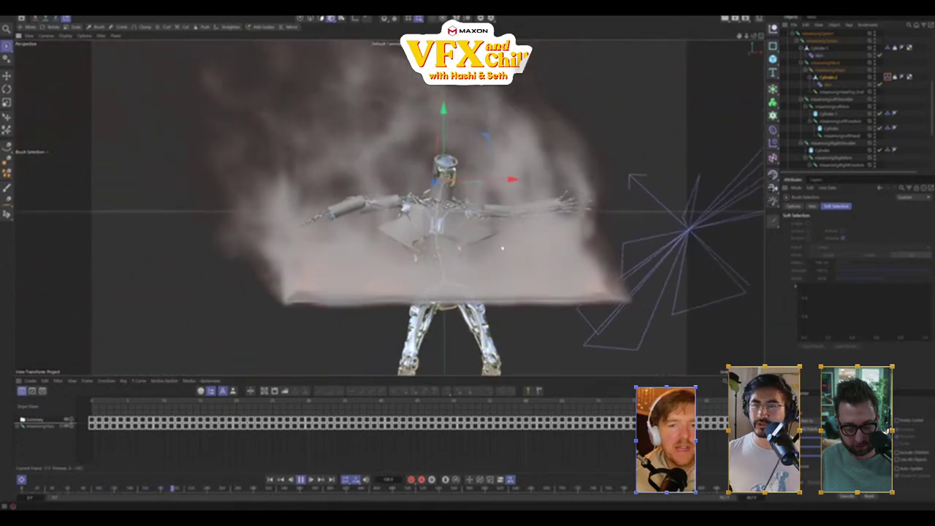
{"action": "key", "text": "e"}
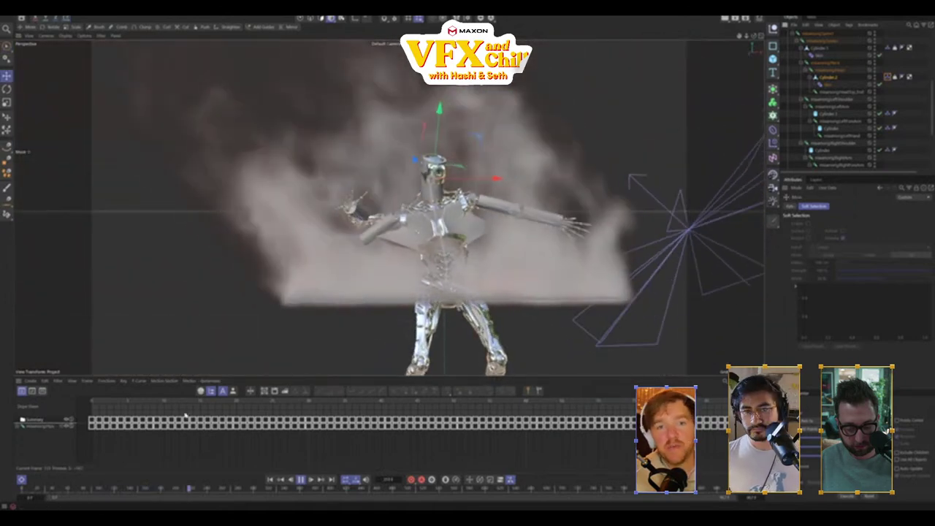
{"action": "left_click_drag", "start_coordinate": [252, 402], "coordinate": [83, 410]}
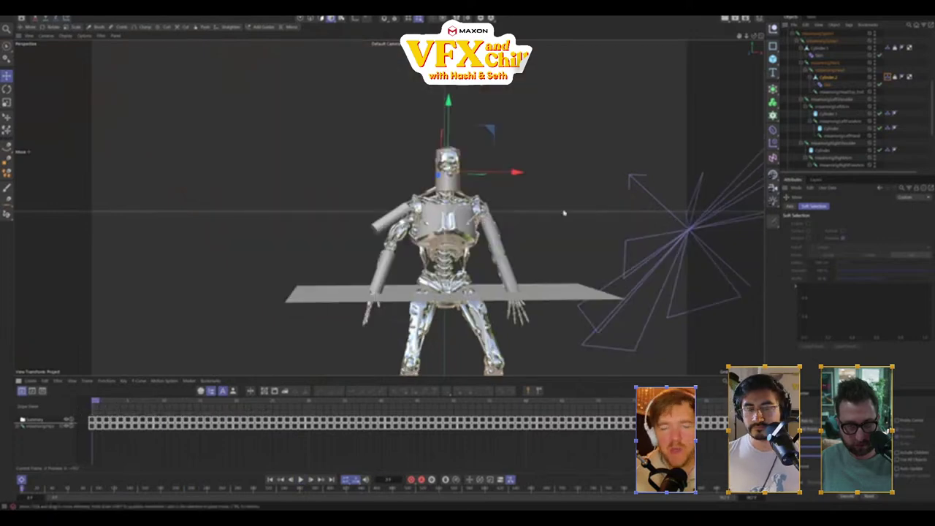
Select the Pyro object, replay the simulation, view the smoke around the skeleton from another angle, and stop at frame 113
{"action": "scroll", "coordinate": [820, 77], "scroll_direction": "up", "scroll_amount": 3}
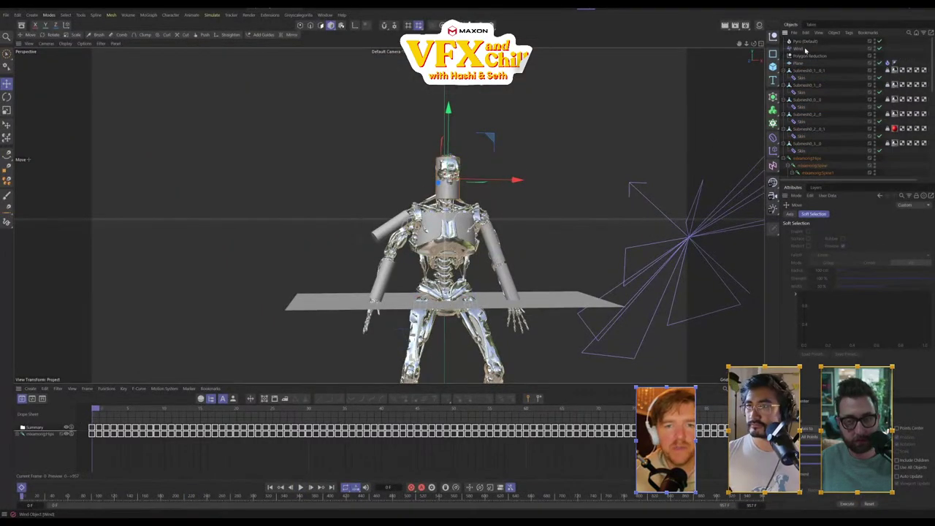
{"action": "left_click", "coordinate": [805, 42]}
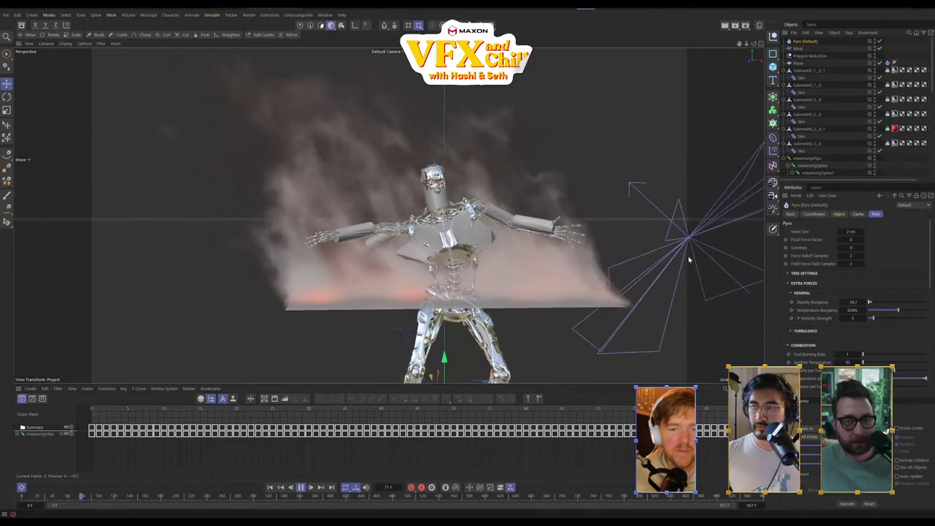
{"action": "left_click_drag", "start_coordinate": [283, 180], "coordinate": [518, 284], "text": "alt"}
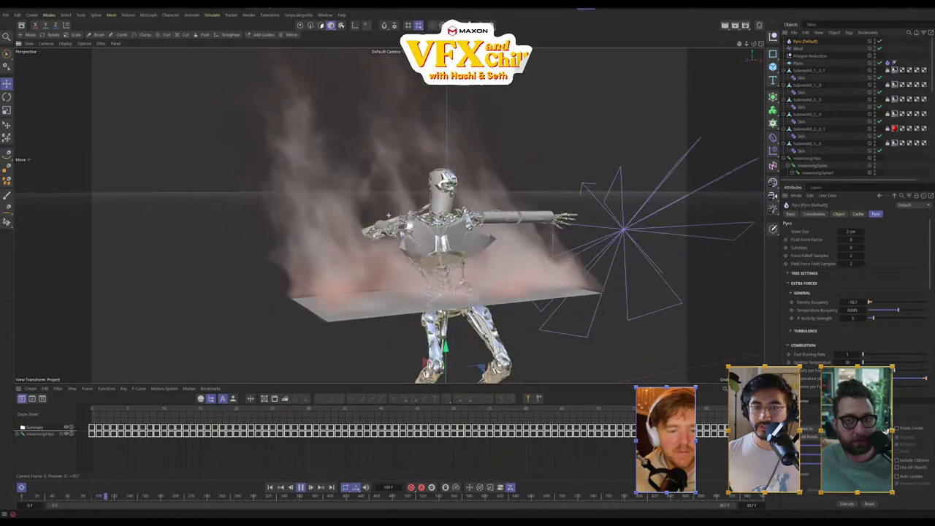
{"action": "key", "text": "space"}
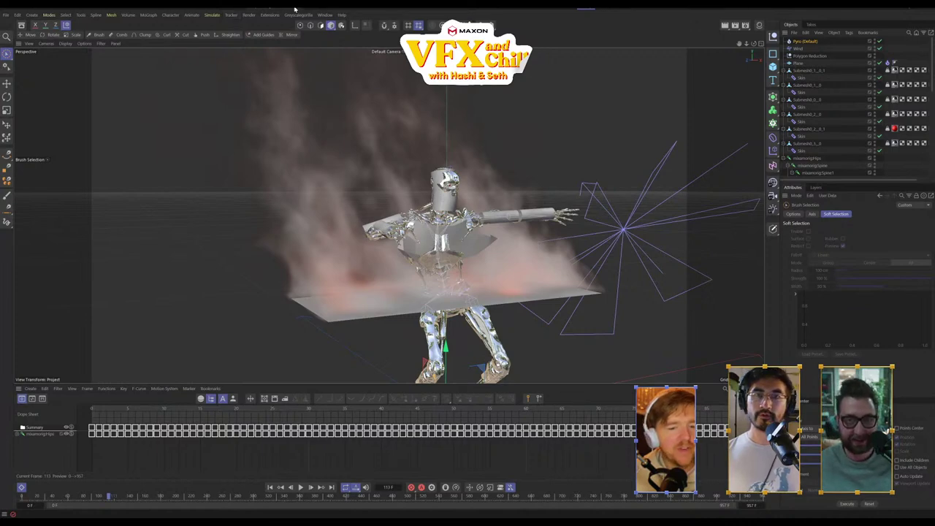
Switch to After Effects, show the rearing horse shot in Comp 14 at 200%, and scrub through its frames from 0:00:54:12 to 0:00:55:15
{"action": "key", "text": "ctrl+F4"}
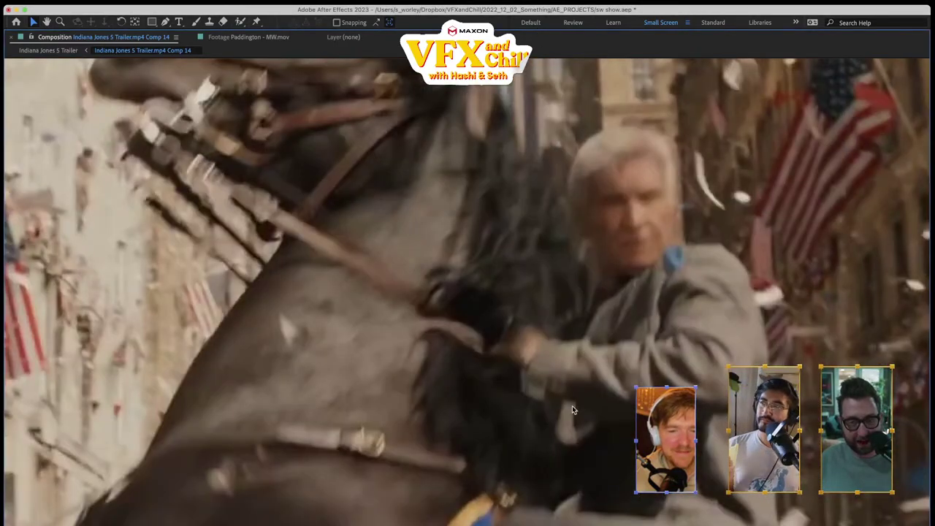
{"action": "key", "text": "grave"}
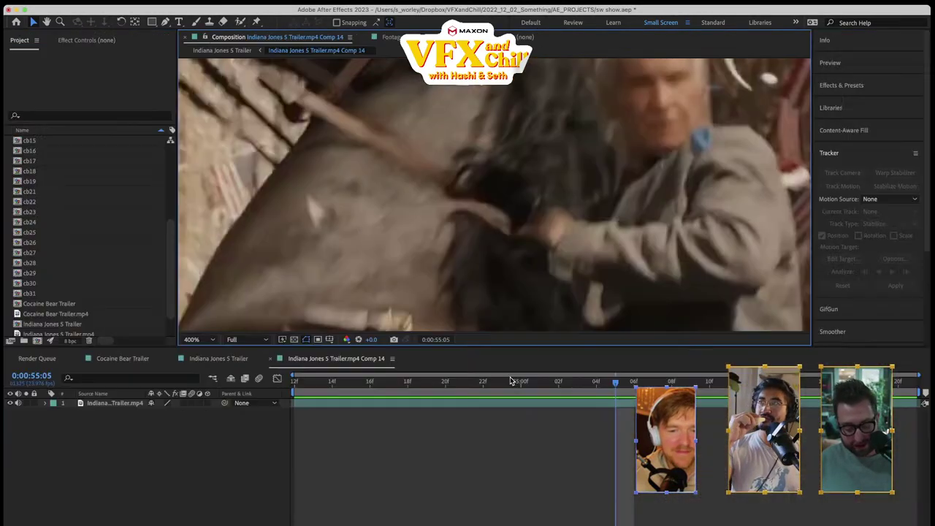
{"action": "key", "text": "comma"}
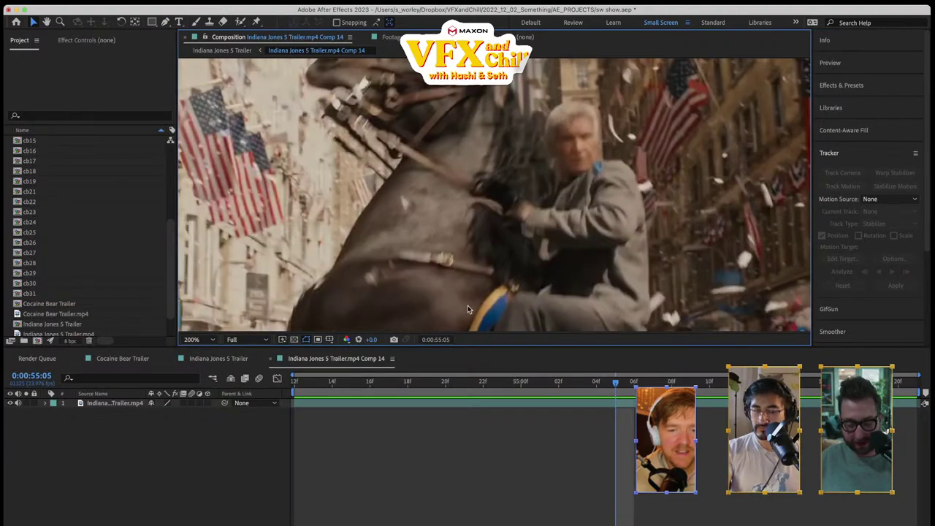
{"action": "left_click", "coordinate": [510, 382]}
{"action": "left_click_drag", "start_coordinate": [510, 391], "coordinate": [538, 434]}
{"action": "left_click_drag", "start_coordinate": [628, 434], "coordinate": [635, 468]}
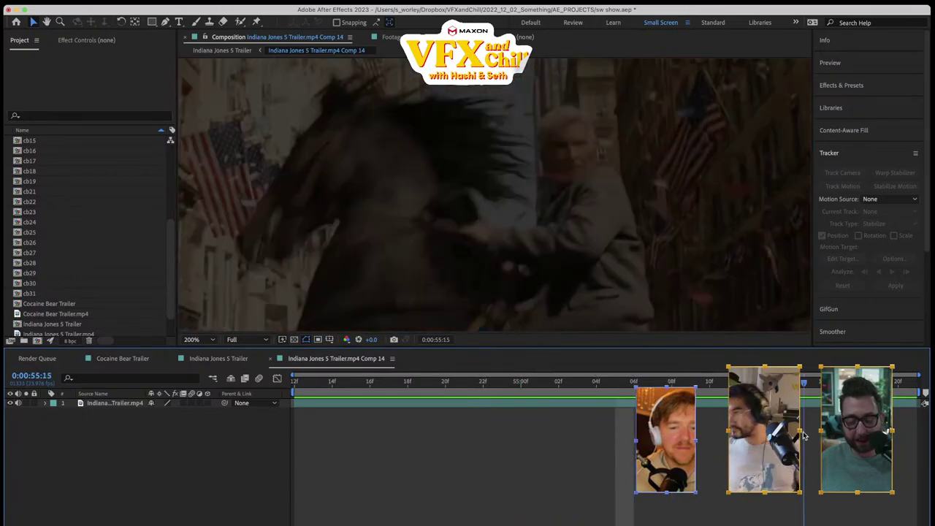
{"action": "left_click_drag", "start_coordinate": [653, 501], "coordinate": [514, 501]}
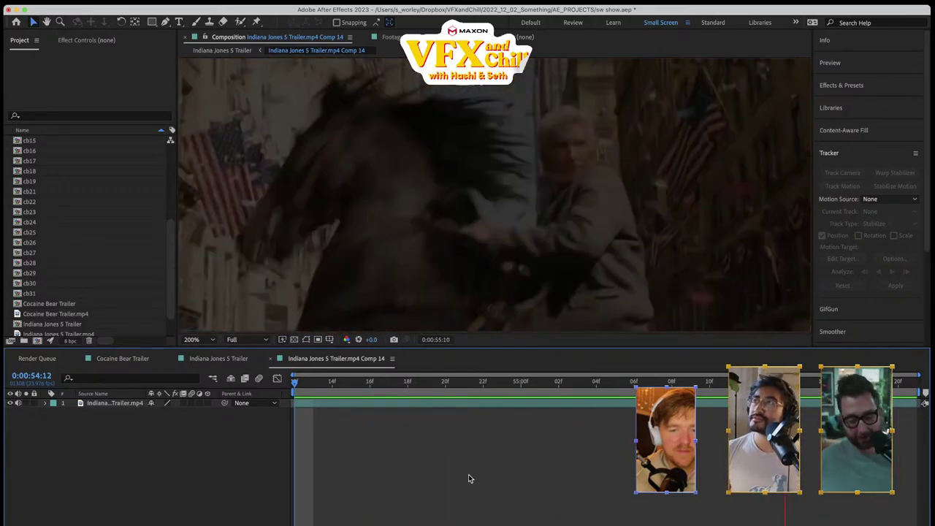
Return to the Indiana Jones 5 Trailer composition, play from 0:00:52:23, and scrub through the end of the horse shot
{"action": "left_click", "coordinate": [219, 358]}
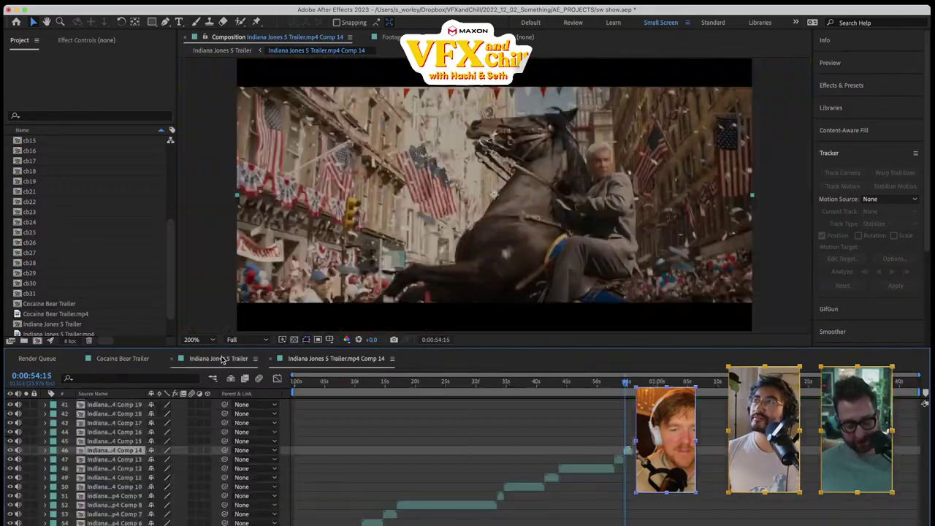
{"action": "left_click", "coordinate": [620, 382]}
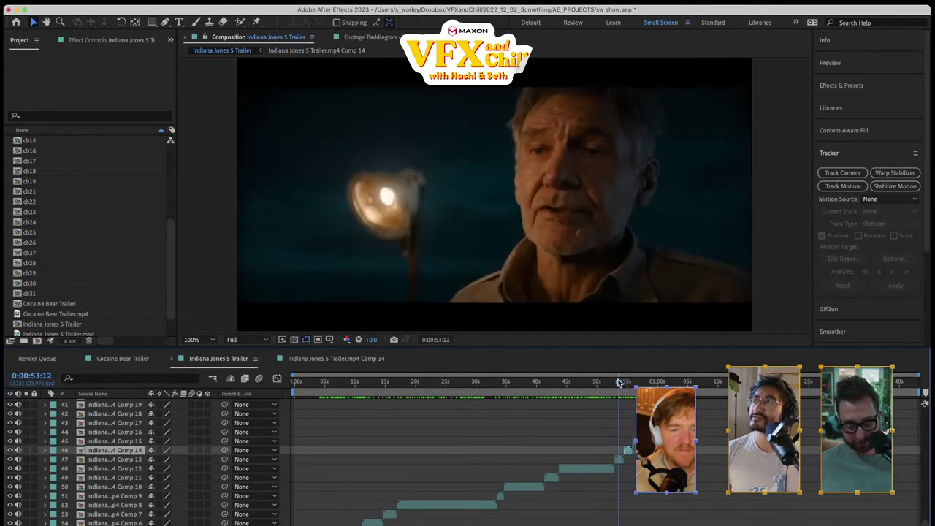
{"action": "left_click_drag", "start_coordinate": [620, 382], "coordinate": [615, 382]}
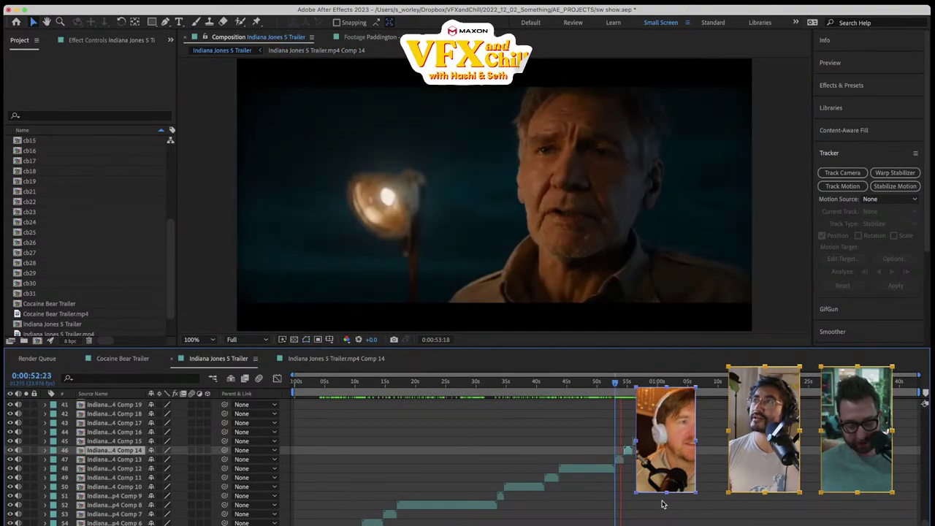
{"action": "key", "text": "space"}
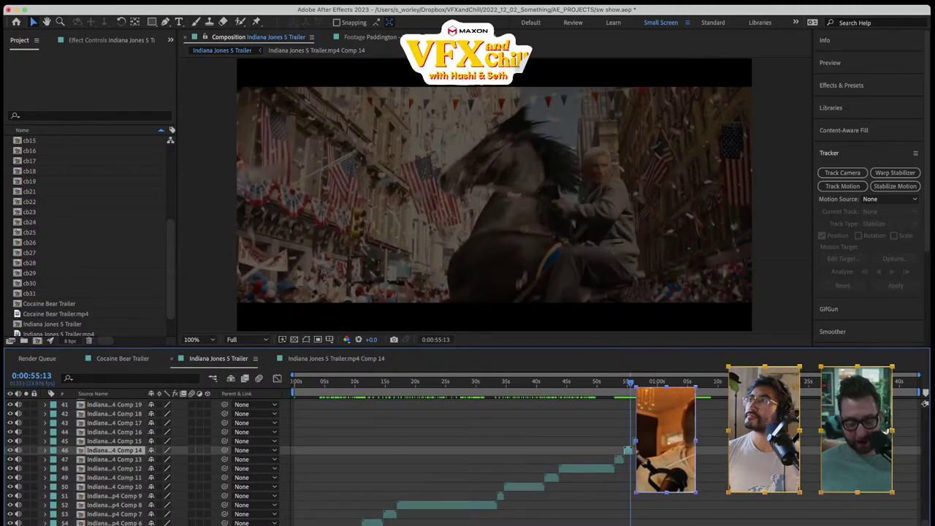
{"action": "left_click", "coordinate": [629, 383]}
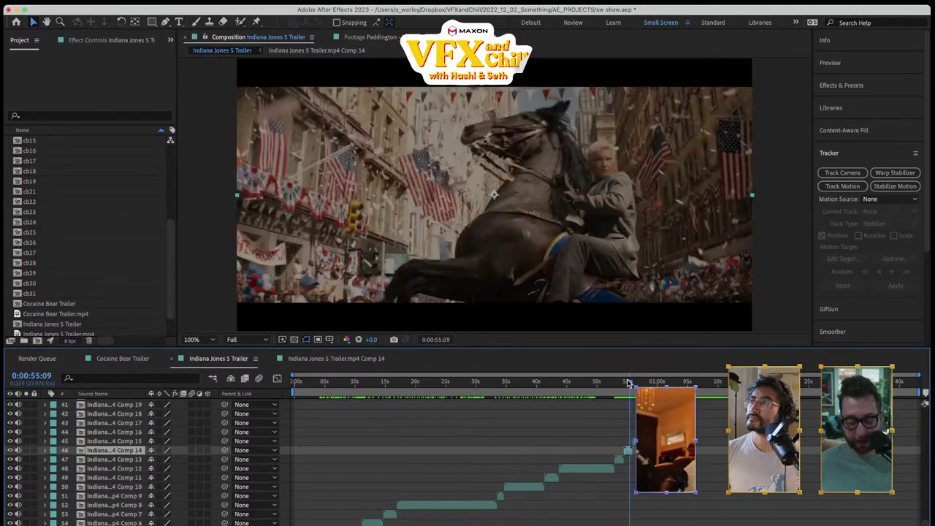
{"action": "mouse_move", "coordinate": [629, 383]}
{"action": "left_mouse_down"}
{"action": "mouse_move", "coordinate": [620, 382]}
{"action": "mouse_move", "coordinate": [634, 387]}
{"action": "left_mouse_up"}
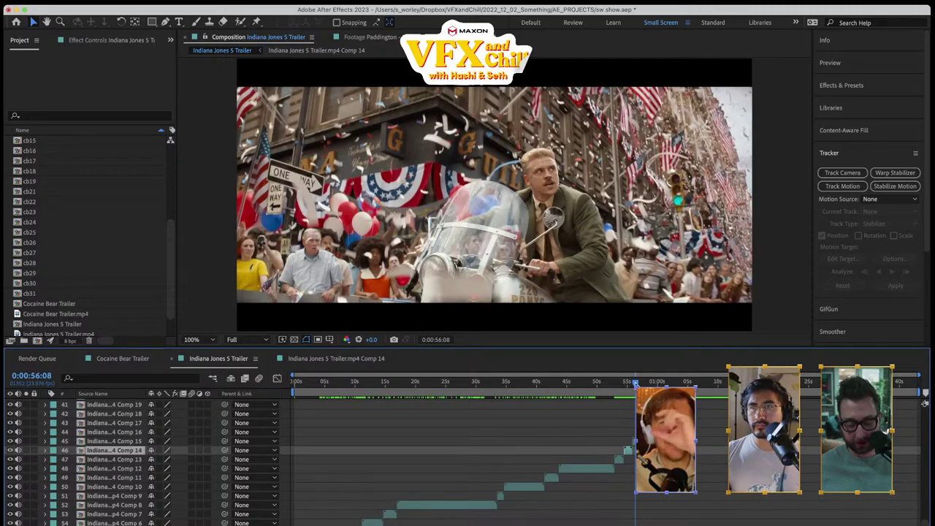
Scrub to the explosion shot at 0:01:04:17, play on to the car chase at 0:01:15:17, and maximize the viewer
{"action": "left_click_drag", "start_coordinate": [636, 383], "coordinate": [684, 383]}
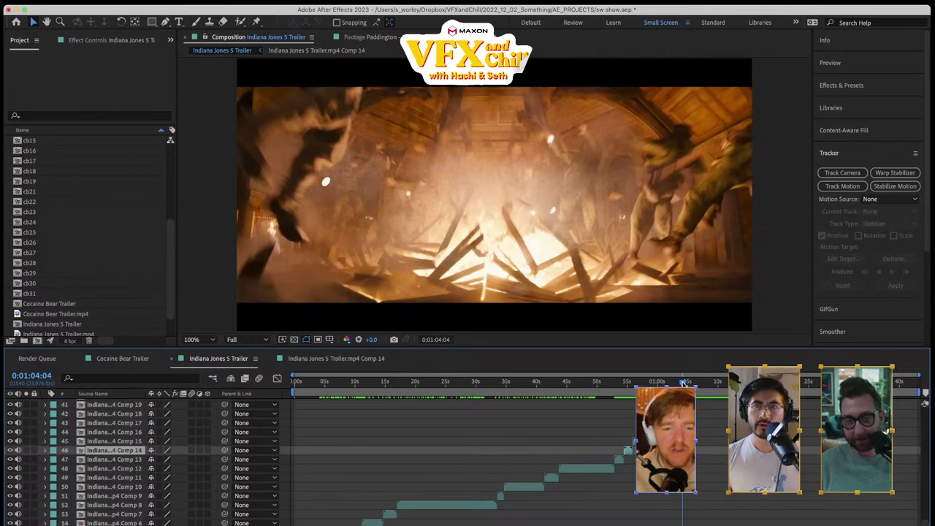
{"action": "left_click_drag", "start_coordinate": [684, 383], "coordinate": [686, 382]}
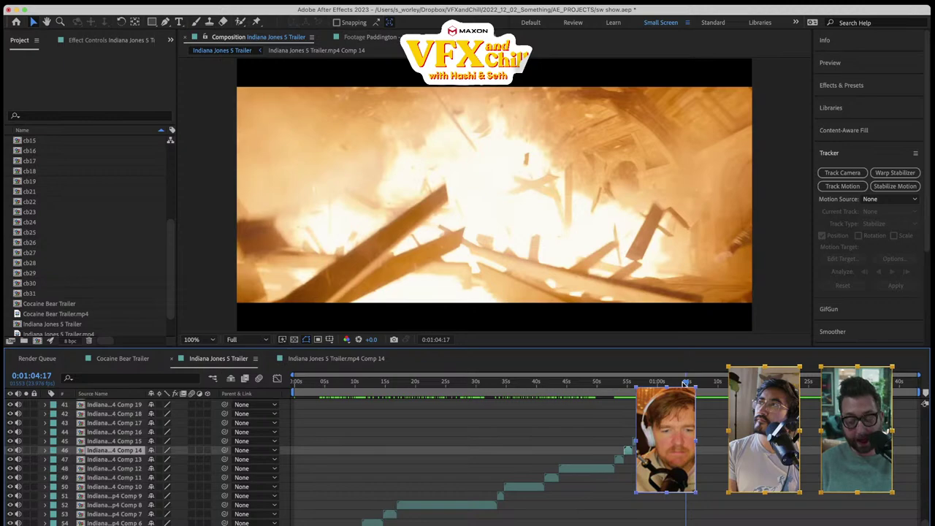
{"action": "key", "text": "space"}
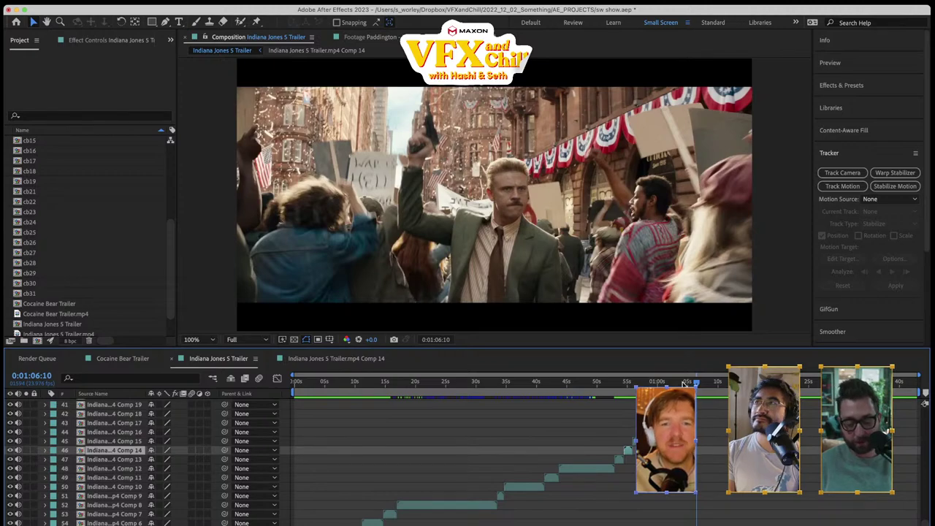
{"action": "key", "text": "space"}
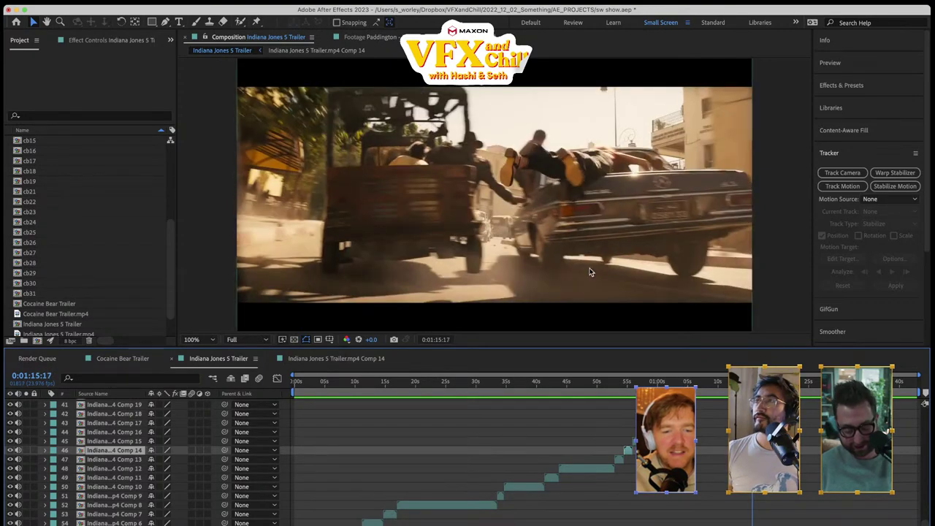
{"action": "key", "text": "grave"}
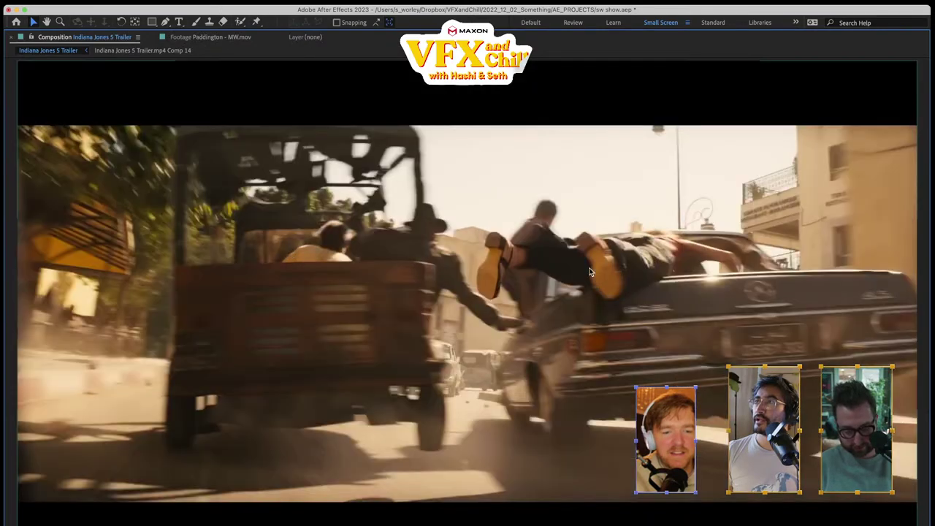
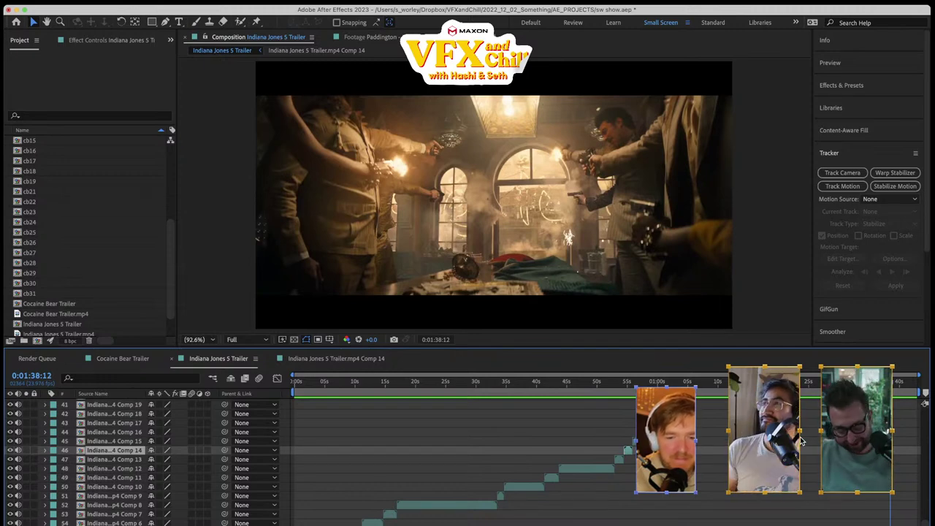
Move the playhead back to 0:00:42:01, play the trailer from there, and maximize the viewer
{"action": "left_click_drag", "start_coordinate": [677, 381], "coordinate": [550, 404]}
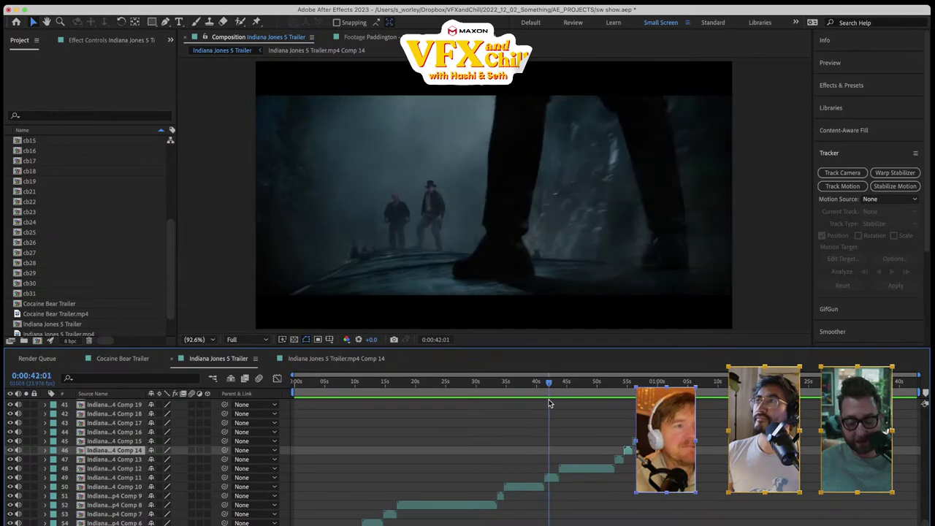
{"action": "key", "text": "space"}
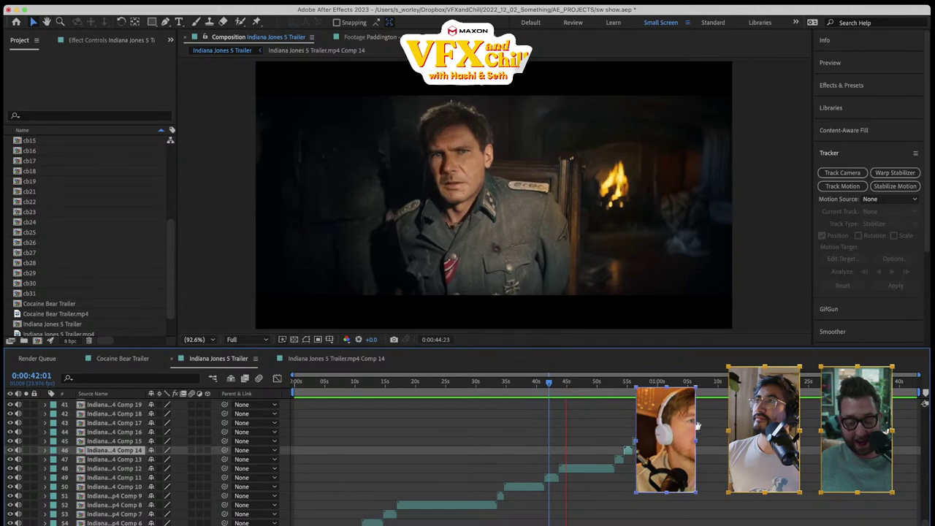
{"action": "key", "text": "grave"}
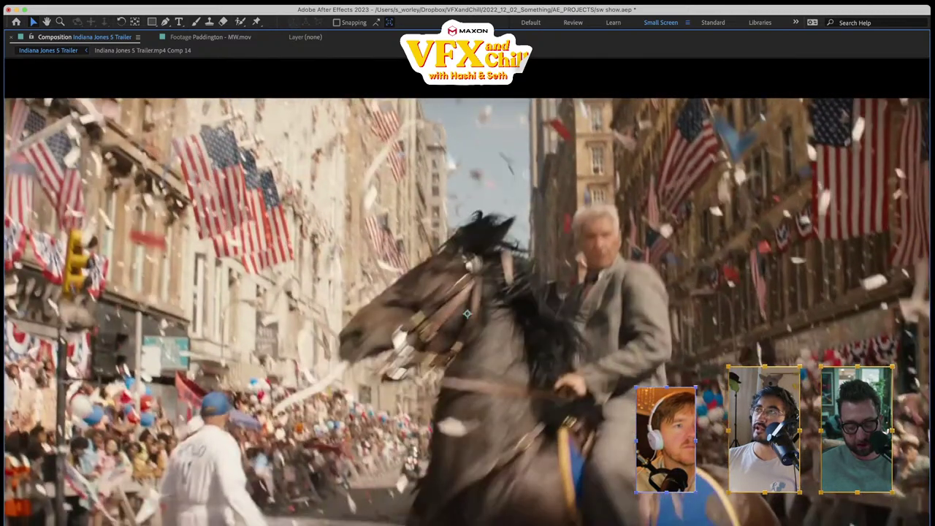
Restore the panel layout, open Comp 14 at the horse shot, and fit the frame at 0:00:54:18 in the viewer
{"action": "key", "text": "grave"}
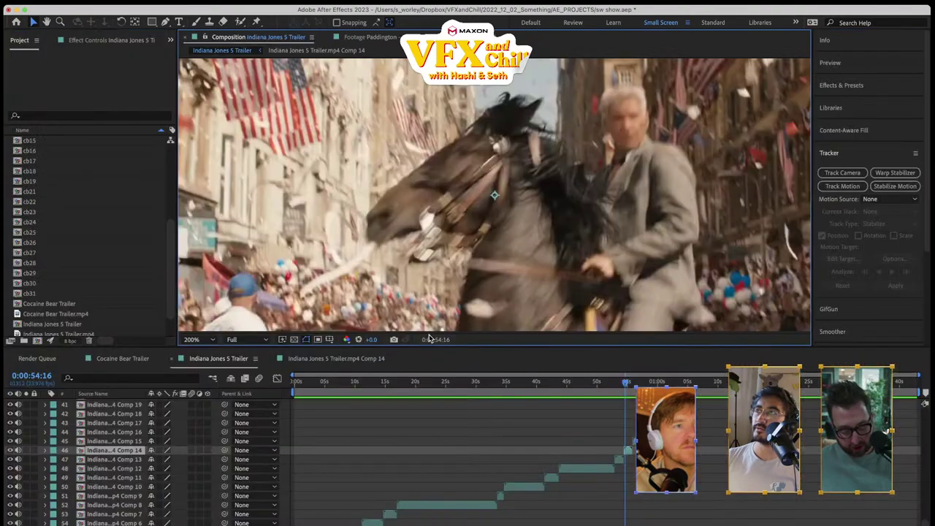
{"action": "double_click", "coordinate": [627, 453]}
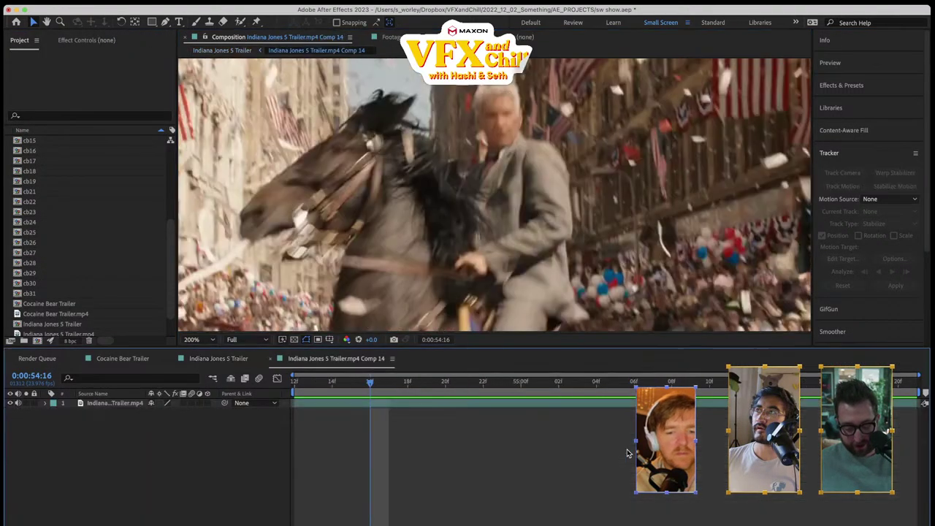
{"action": "left_click", "coordinate": [387, 389]}
{"action": "left_click", "coordinate": [407, 387]}
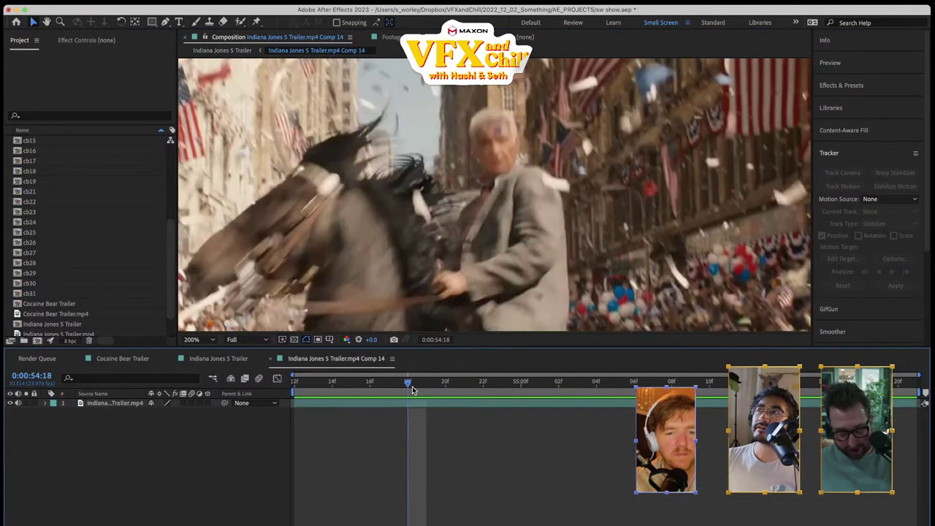
{"action": "key", "text": "shift+/"}
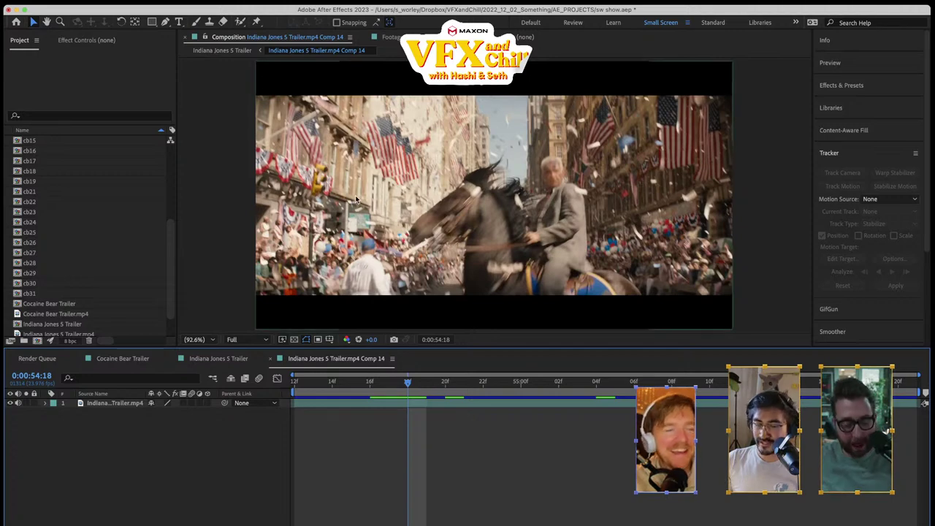
Activate the Type tool and filter the font family list for "rec"
{"action": "key", "text": "super+t"}
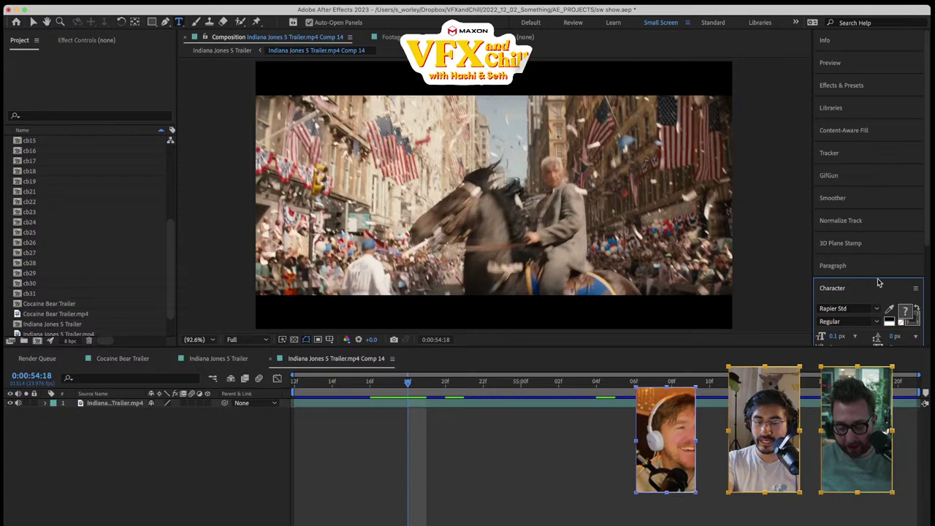
{"action": "left_click", "coordinate": [877, 310]}
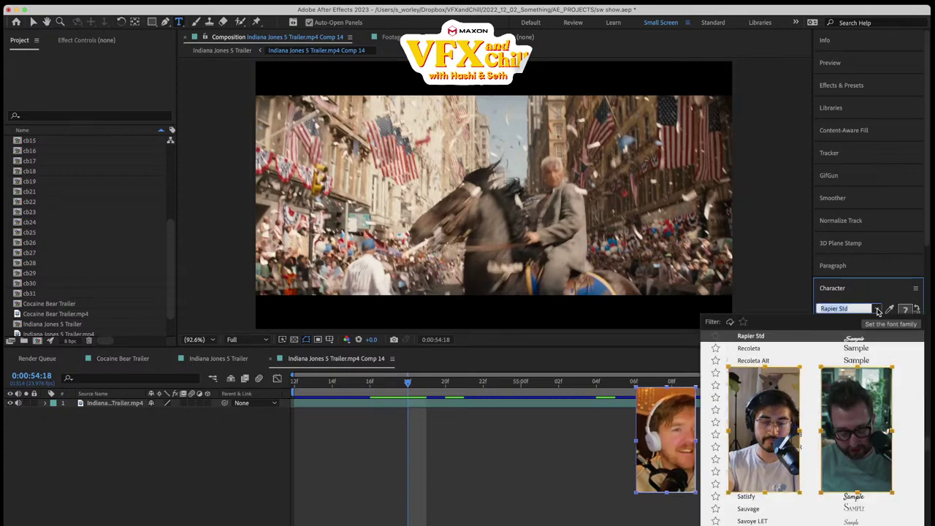
{"action": "type", "text": "rec"}
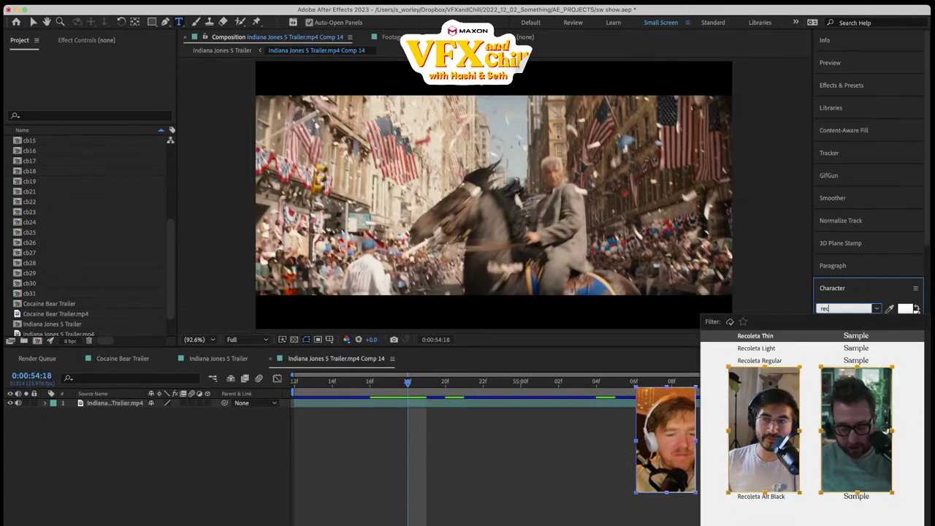
Set the text font to Recoleta with the Bold style
{"action": "key", "text": "Return"}
{"action": "left_click", "coordinate": [877, 322]}
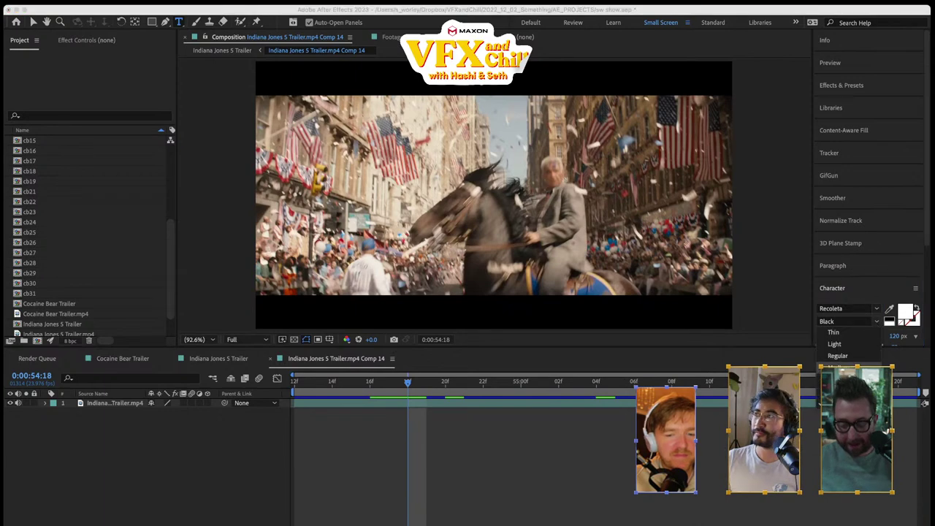
{"action": "type", "text": "bold"}
{"action": "key", "text": "Return"}
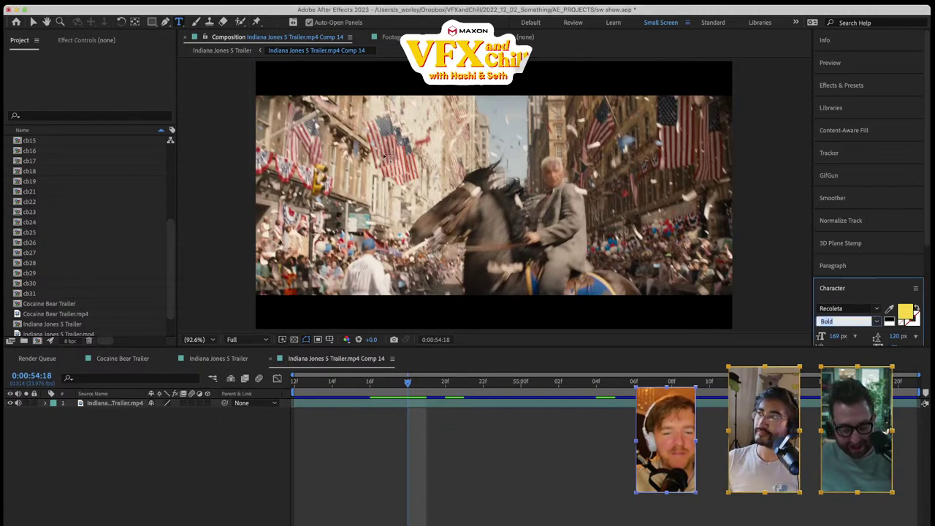
Add a text layer reading "WE" over the buildings in the upper part of the frame and left-align its paragraph
{"action": "left_click", "coordinate": [338, 152]}
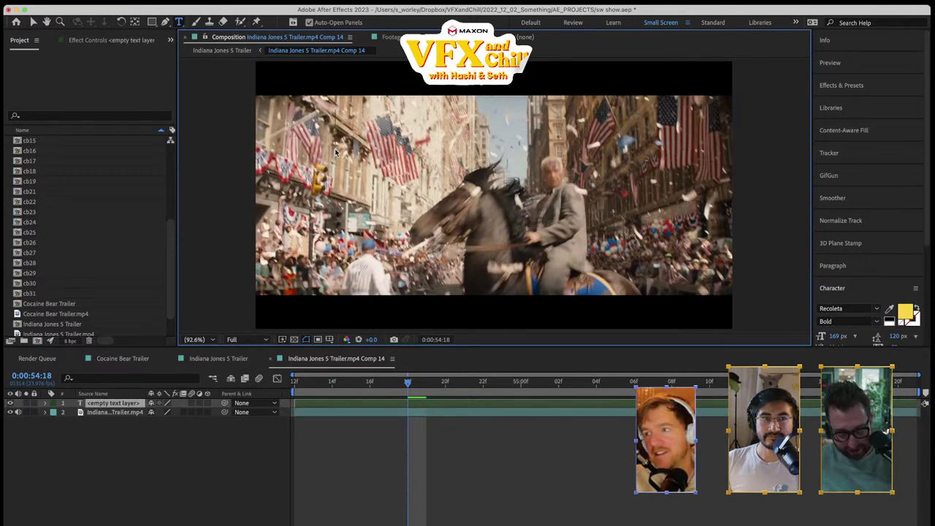
{"action": "type", "text": "We didn't"}
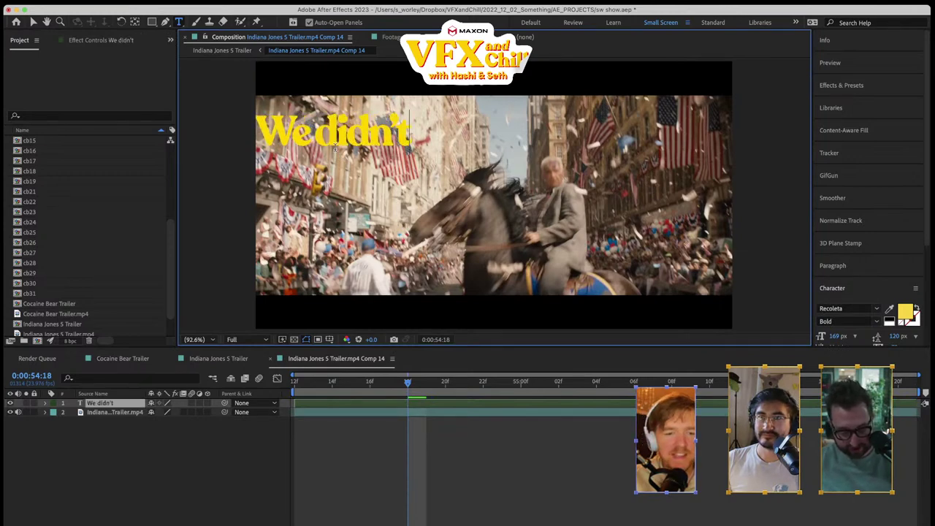
{"action": "key", "text": "ctrl+a"}
{"action": "type", "text": "WE"}
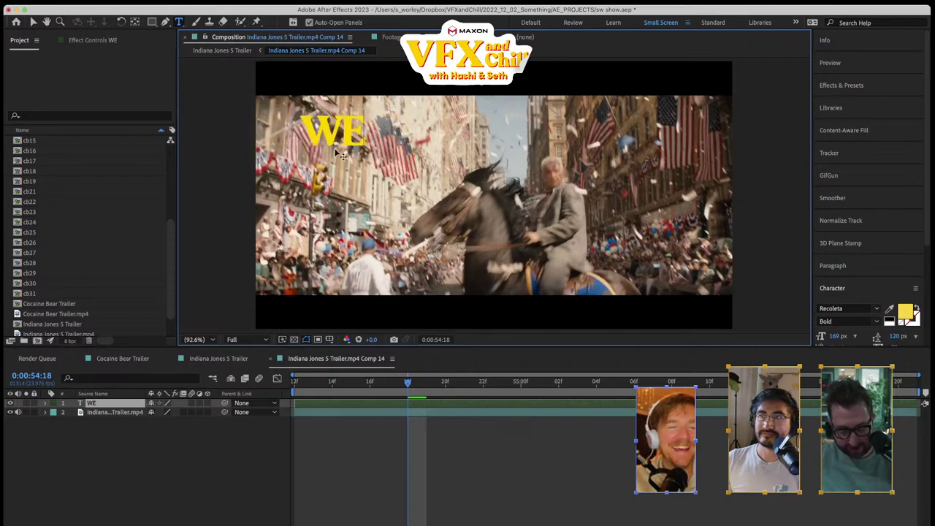
{"action": "key", "text": "ctrl+a"}
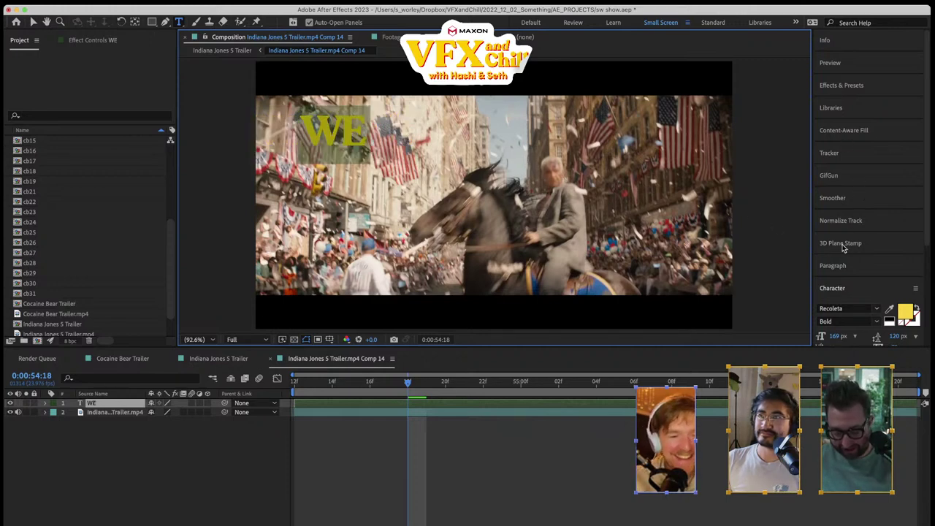
{"action": "left_click", "coordinate": [833, 265]}
{"action": "left_click", "coordinate": [822, 284]}
{"action": "left_click", "coordinate": [378, 137]}
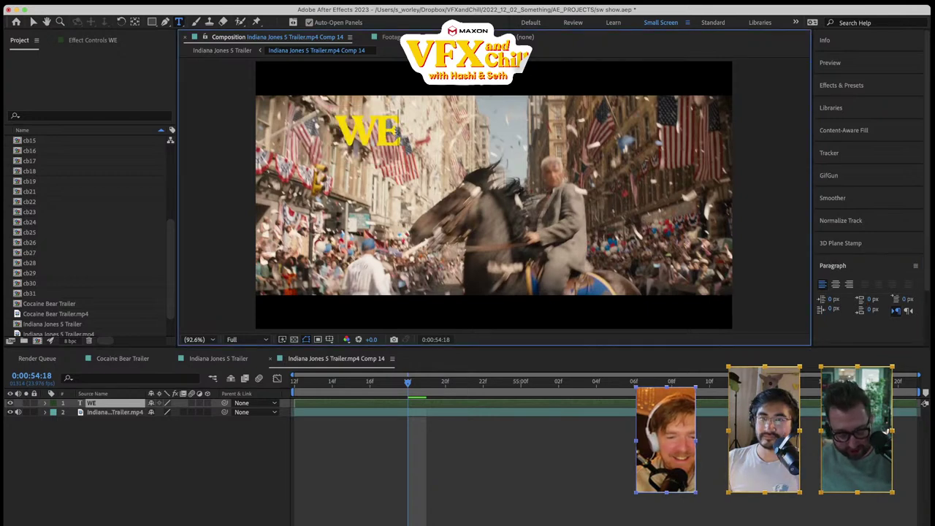
Change the text layer's wording to "We didn't fix this shot"
{"action": "key", "text": "BackSpace"}
{"action": "type", "text": "e"}
{"action": "type", "text": " did"}
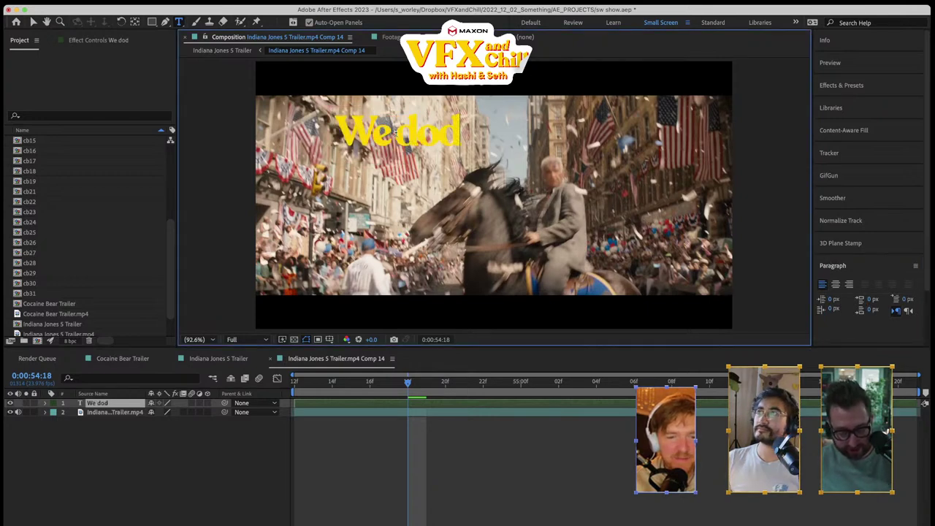
{"action": "key", "text": "BackSpace"}
{"action": "key", "text": "BackSpace"}
{"action": "type", "text": "idn't f"}
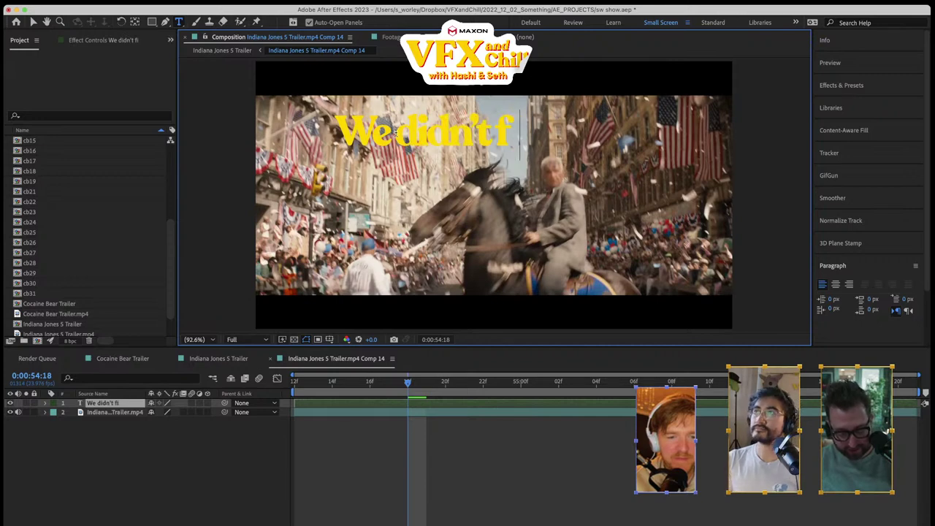
{"action": "type", "text": "ix this shot"}
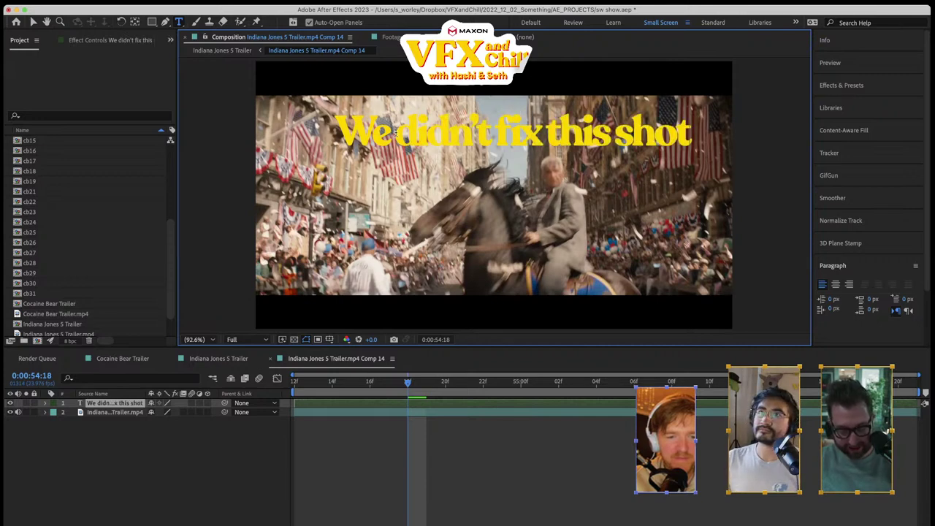
Continue the text on new lines with "from Indiana Jones" and "because VFX are really really really really hard", and finish text editing
{"action": "key", "text": "Return"}
{"action": "type", "text": "from"}
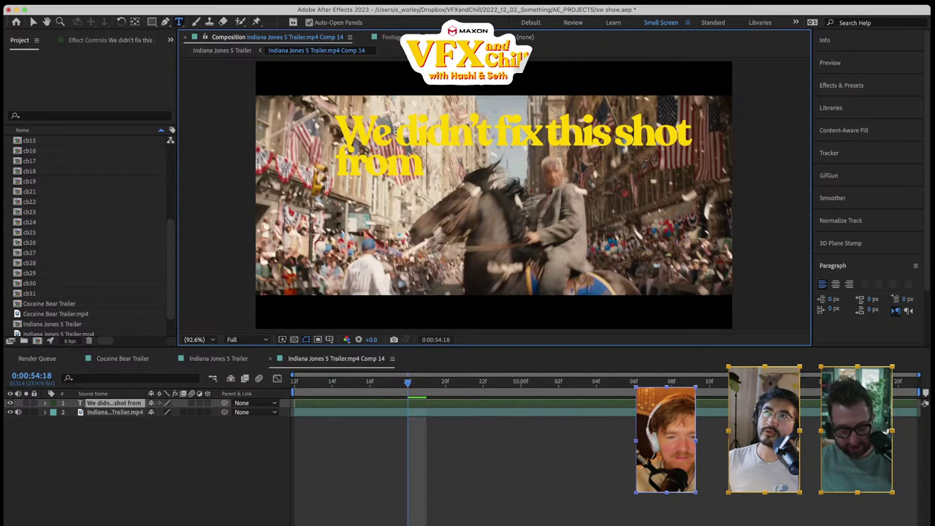
{"action": "type", "text": " Indiana"}
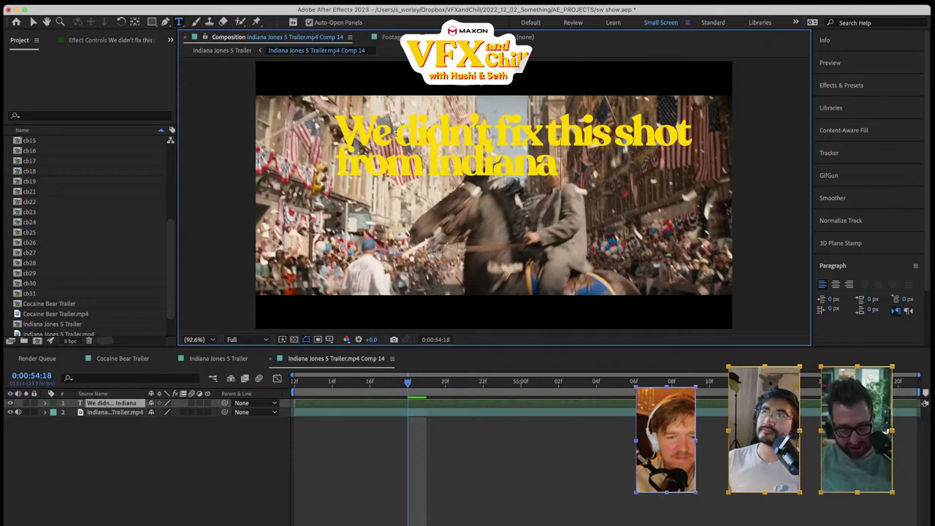
{"action": "type", "text": " Jones"}
{"action": "key", "text": "Return"}
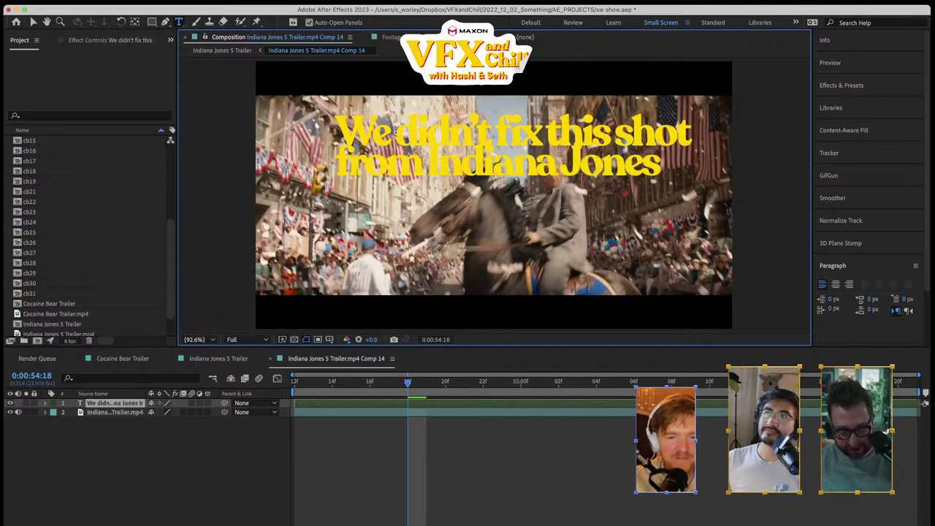
{"action": "type", "text": "because VFX ar"}
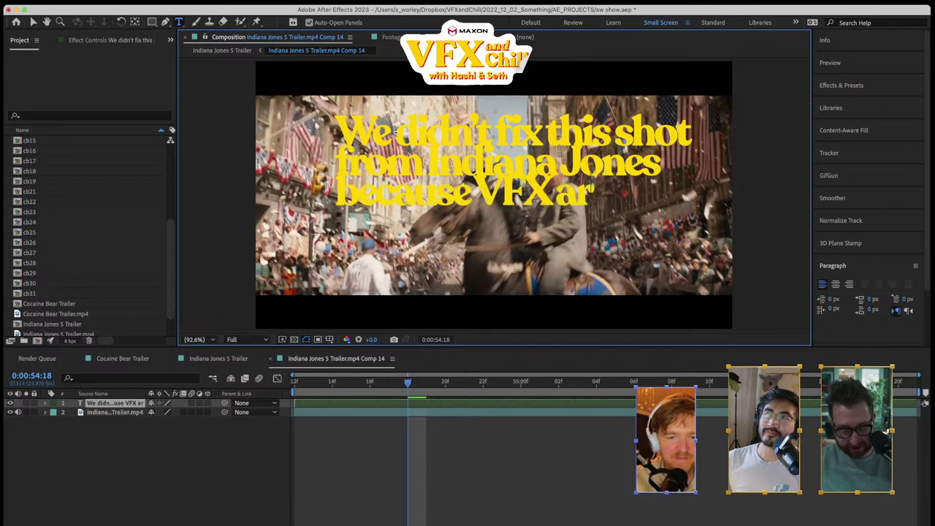
{"action": "type", "text": "e relly reall"}
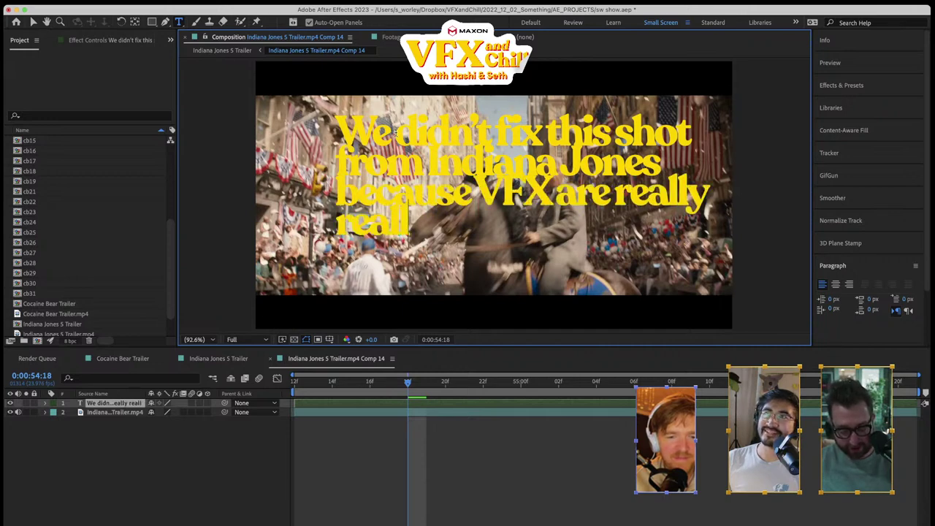
{"action": "type", "text": "y really really real"}
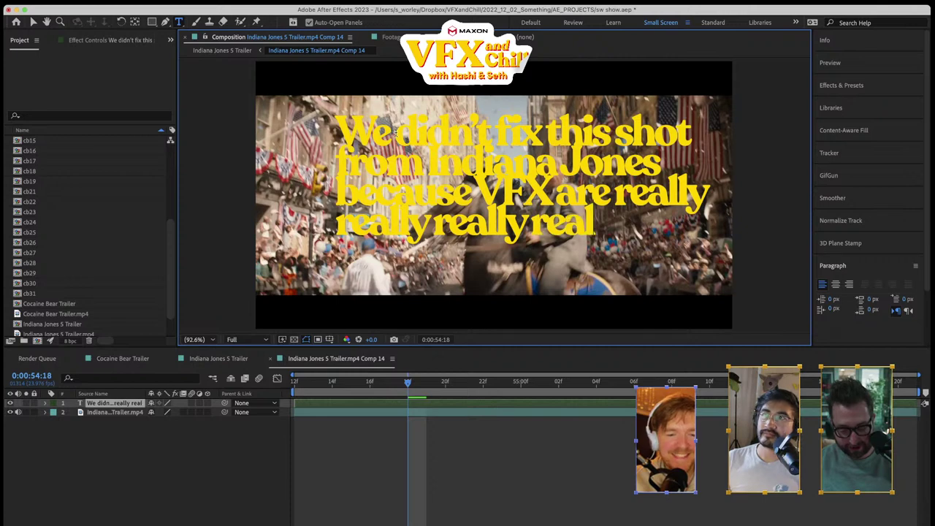
{"action": "type", "text": "ly really hard"}
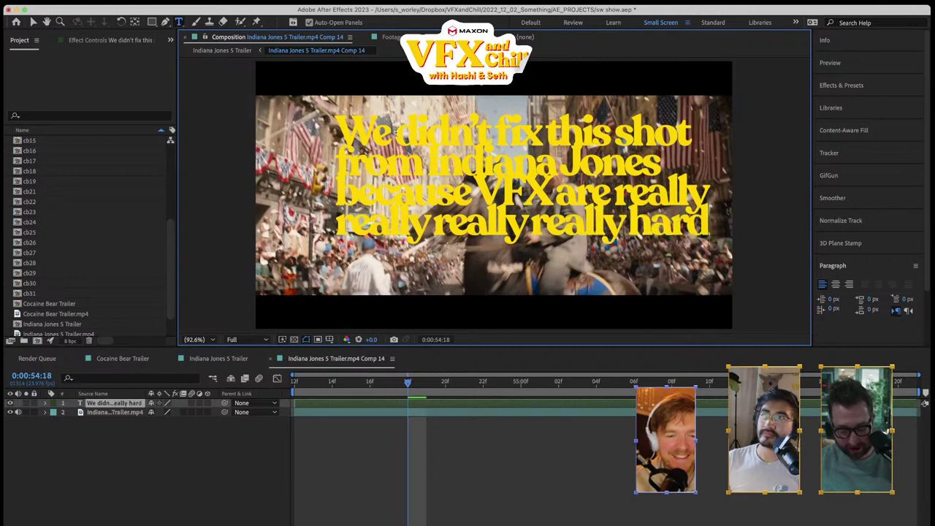
{"action": "left_click", "coordinate": [33, 22]}
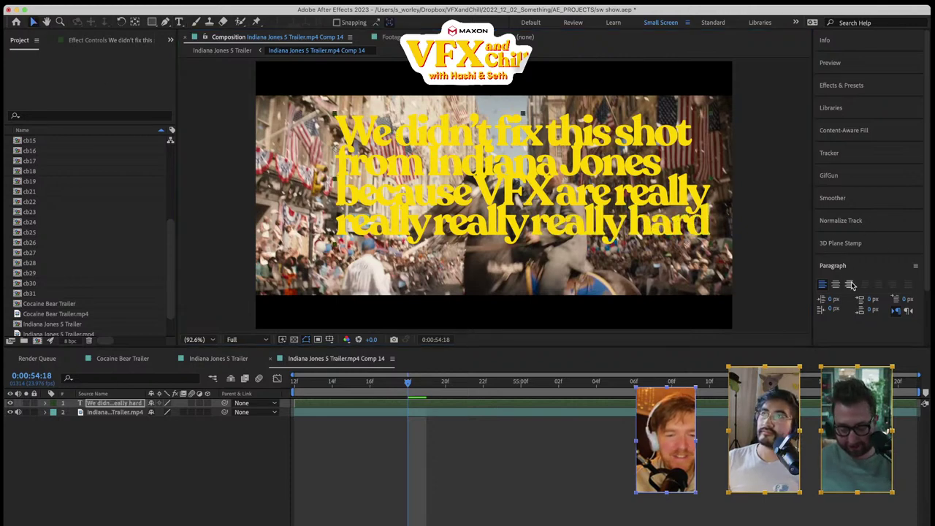
Set the text layer's leading to 147 px and its font style to Bold
{"action": "scroll", "coordinate": [855, 263], "scroll_direction": "down", "scroll_amount": 2}
{"action": "left_click", "coordinate": [864, 298]}
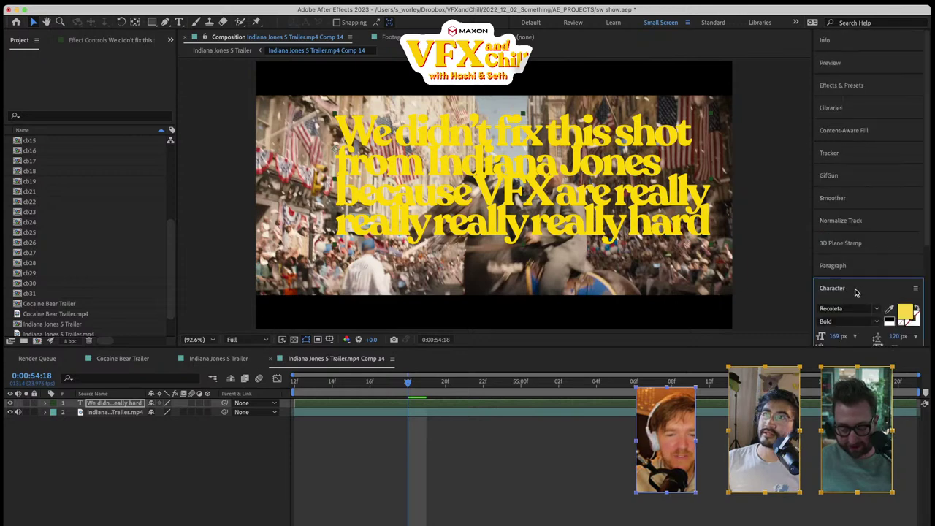
{"action": "scroll", "coordinate": [879, 259], "scroll_direction": "down", "scroll_amount": 3}
{"action": "mouse_move", "coordinate": [895, 273]}
{"action": "left_mouse_down"}
{"action": "mouse_move", "coordinate": [914, 273]}
{"action": "mouse_move", "coordinate": [895, 285]}
{"action": "left_mouse_up"}
{"action": "left_click", "coordinate": [876, 259]}
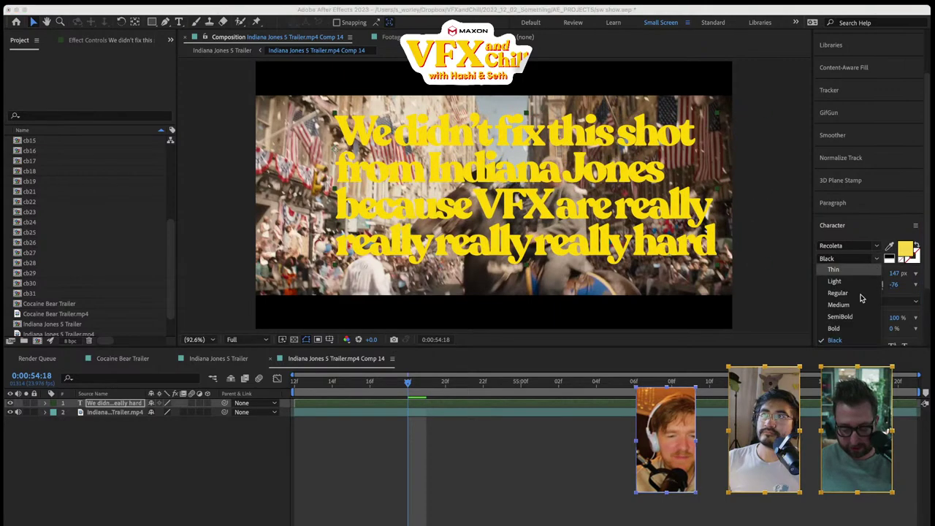
{"action": "left_click", "coordinate": [847, 330]}
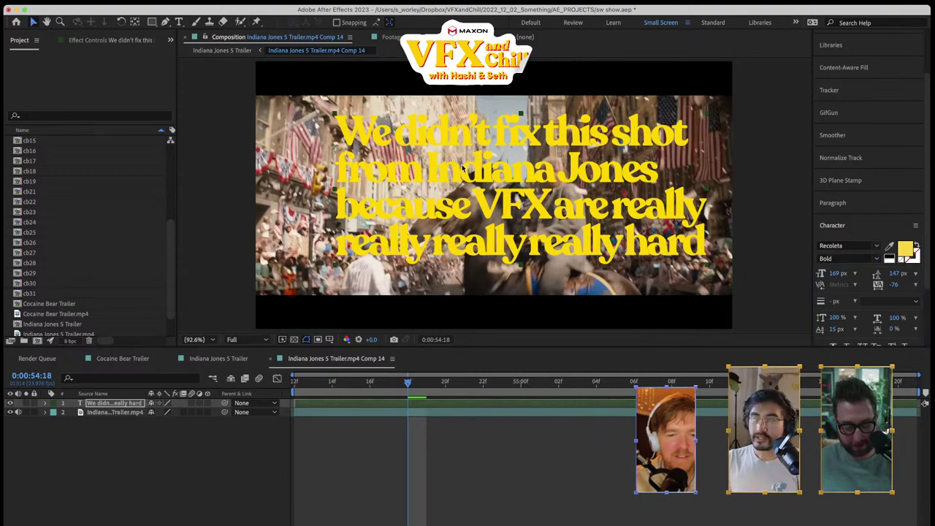
Move the text block so it sits roughly centered over the frame, and save the project
{"action": "left_click_drag", "start_coordinate": [475, 179], "coordinate": [436, 180]}
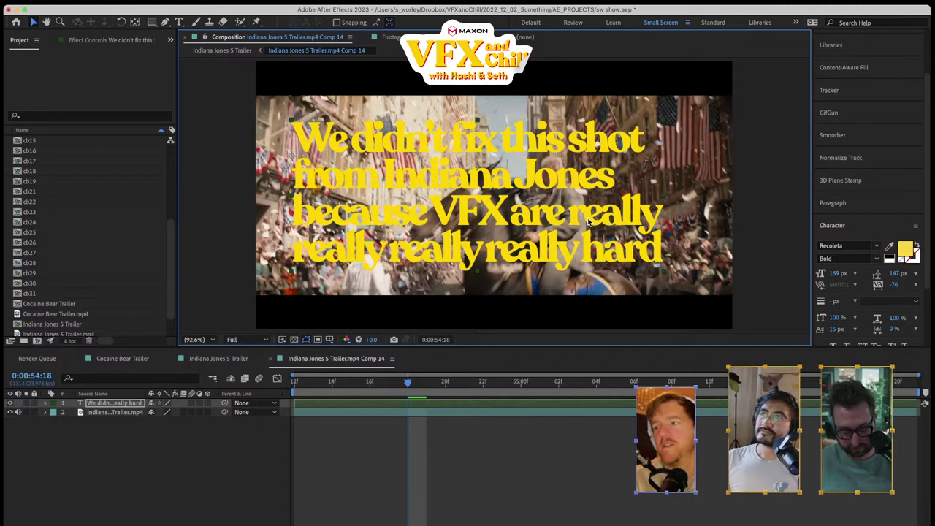
{"action": "key", "text": "cmd+s"}
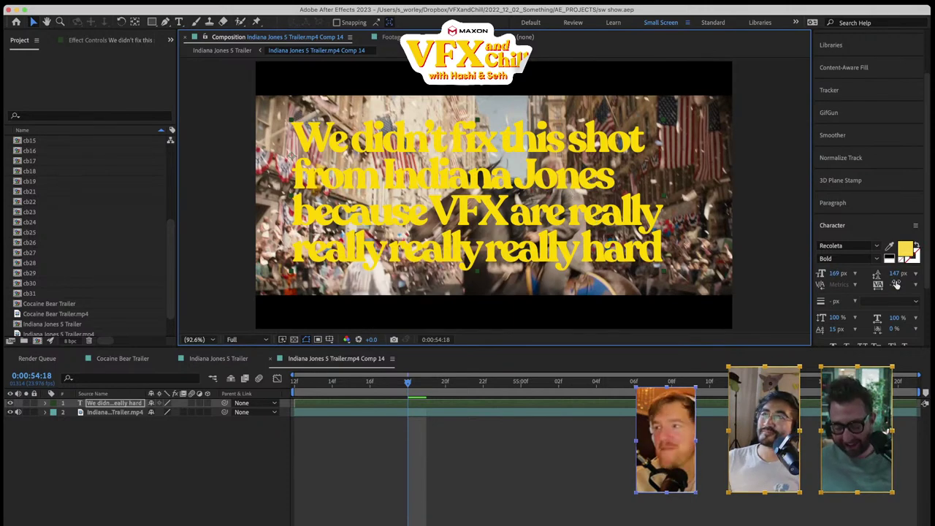
Set the text's tracking to -62 and nudge the text block slightly sideways
{"action": "left_click_drag", "start_coordinate": [893, 284], "coordinate": [904, 284]}
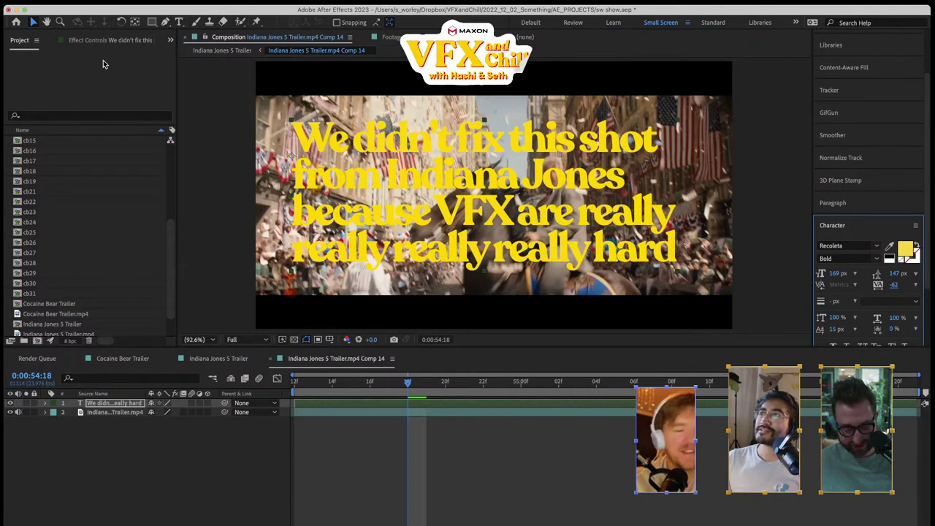
{"action": "left_click_drag", "start_coordinate": [574, 182], "coordinate": [577, 182]}
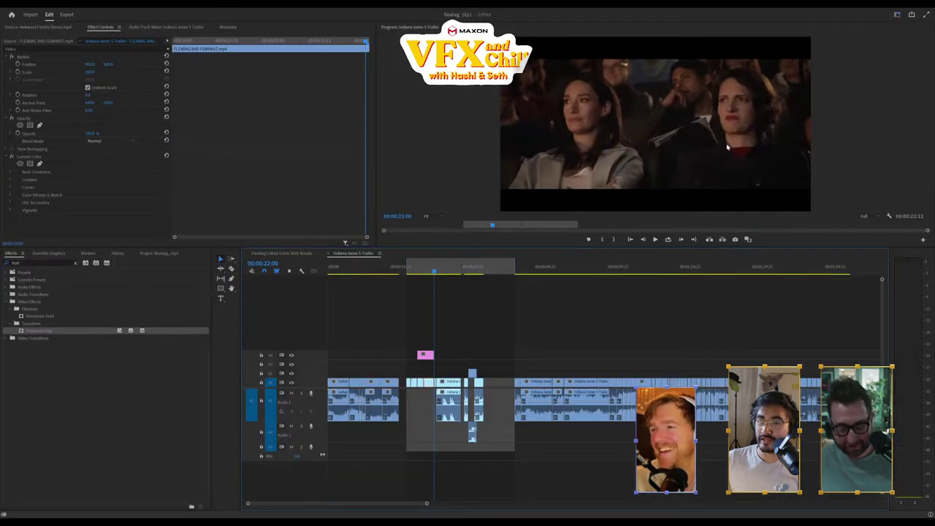
In Premiere Pro, cue the Indiana Jones 5 Trailer sequence to 00:00:16:10, at the start of the marked range
{"action": "left_click", "coordinate": [406, 270]}
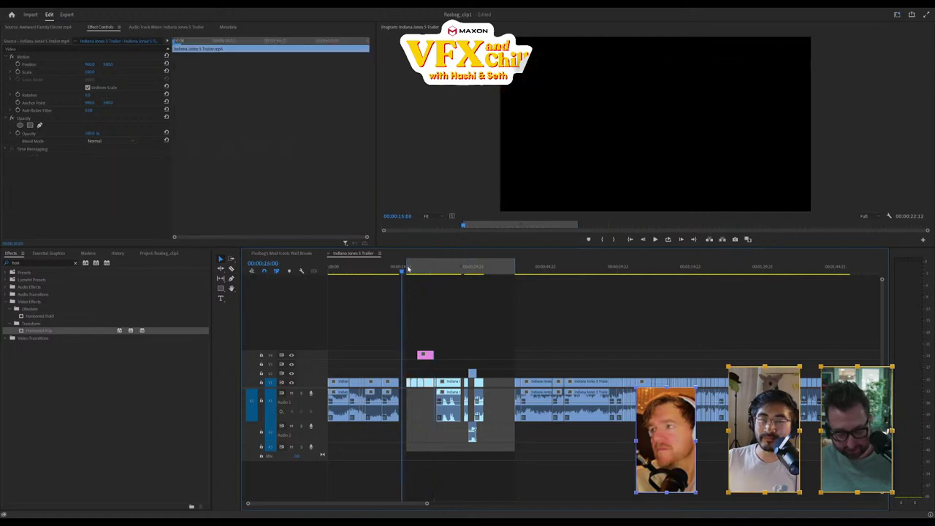
{"action": "left_click", "coordinate": [408, 269]}
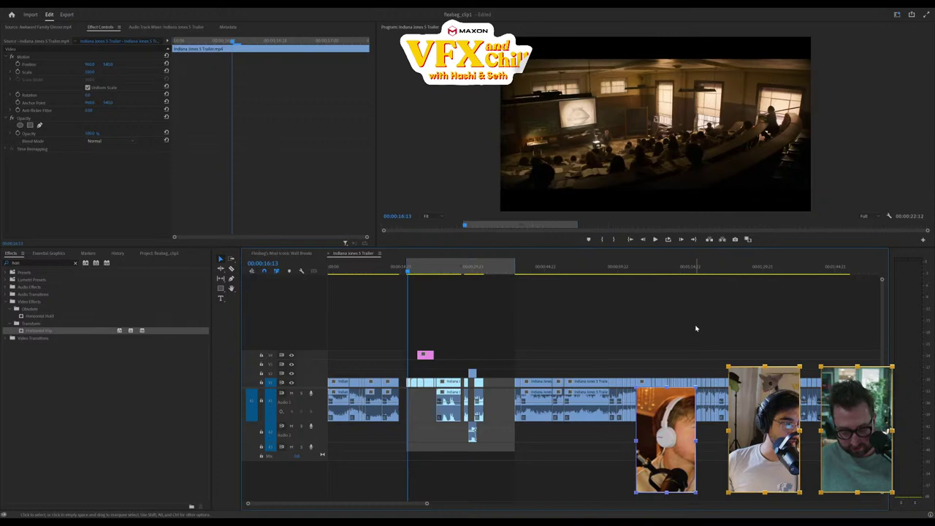
{"action": "scroll", "coordinate": [553, 304], "scroll_direction": "up", "scroll_amount": 2, "text": "alt"}
{"action": "scroll", "coordinate": [553, 304], "scroll_direction": "up", "scroll_amount": 2, "text": "alt"}
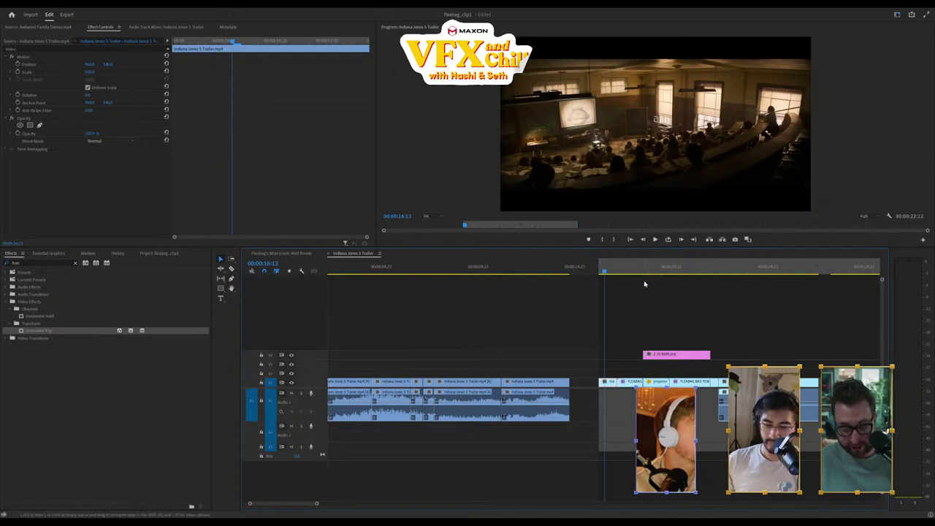
{"action": "scroll", "coordinate": [644, 282], "scroll_direction": "down", "scroll_amount": 3, "text": "alt"}
{"action": "scroll", "coordinate": [474, 280], "scroll_direction": "up", "scroll_amount": 2, "text": "alt"}
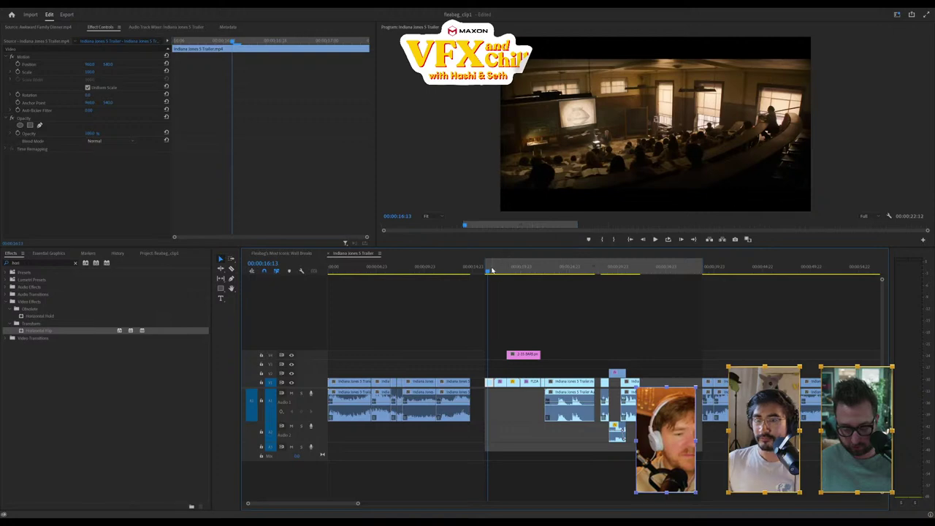
{"action": "left_click", "coordinate": [505, 272]}
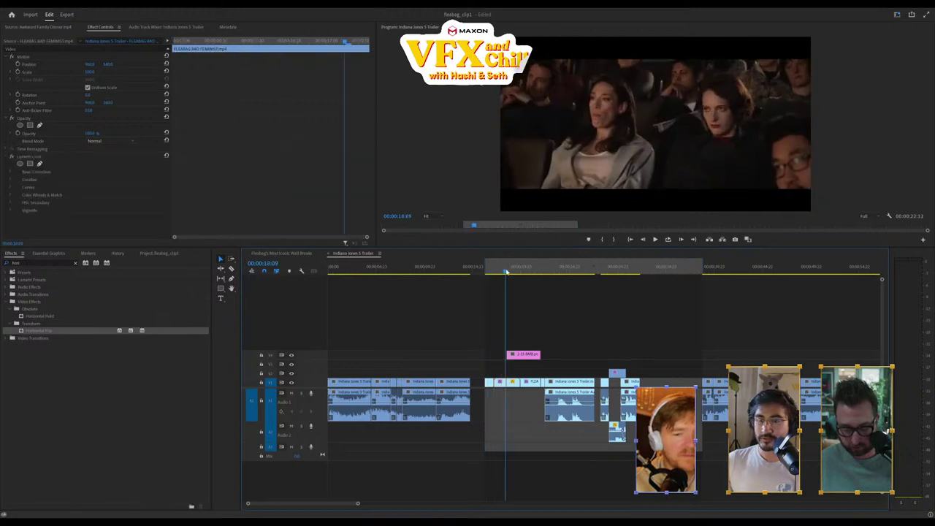
{"action": "left_click_drag", "start_coordinate": [504, 273], "coordinate": [488, 276]}
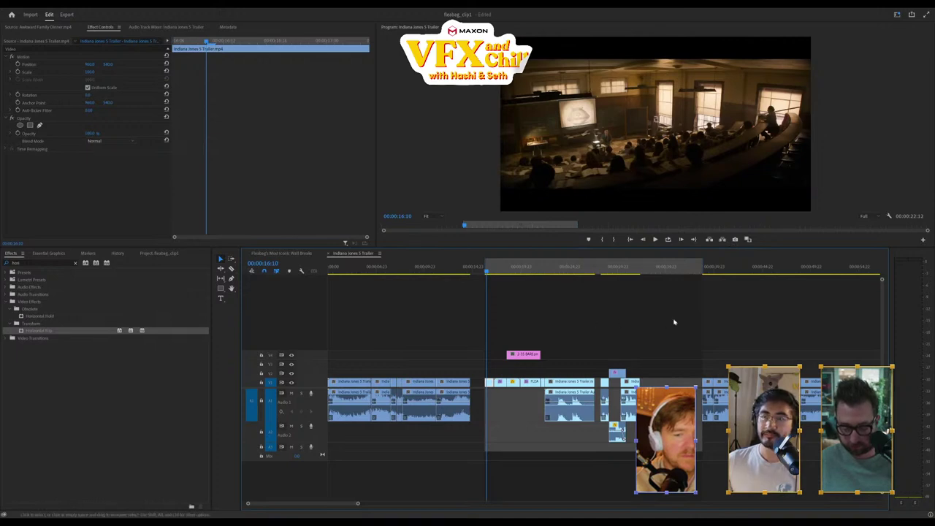
Enlarge the program preview and play the marked section, replaying it from just before the range's start
{"action": "key", "text": "space"}
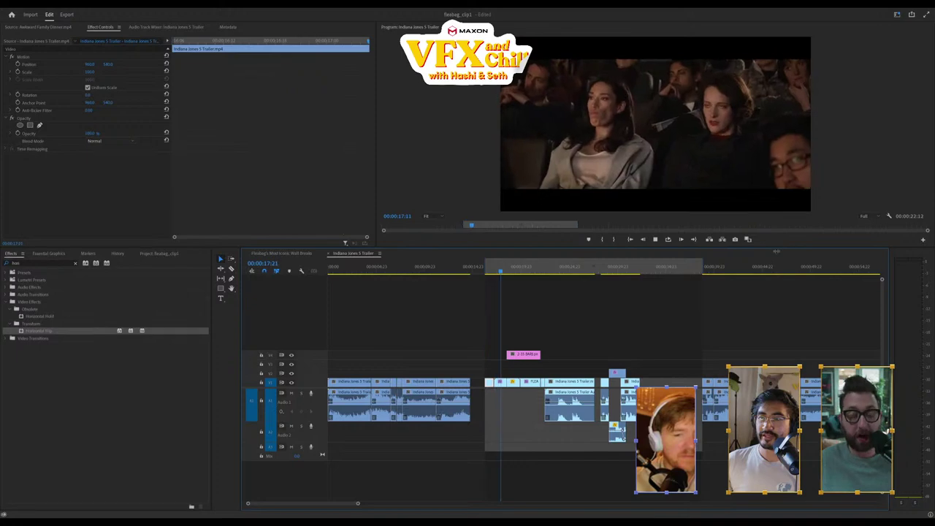
{"action": "left_click_drag", "start_coordinate": [776, 252], "coordinate": [776, 333]}
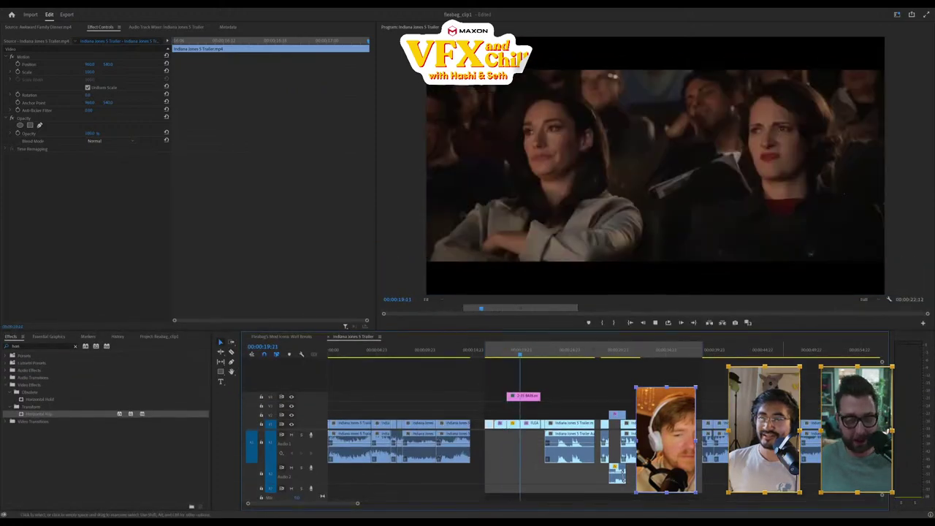
{"action": "key", "text": "space"}
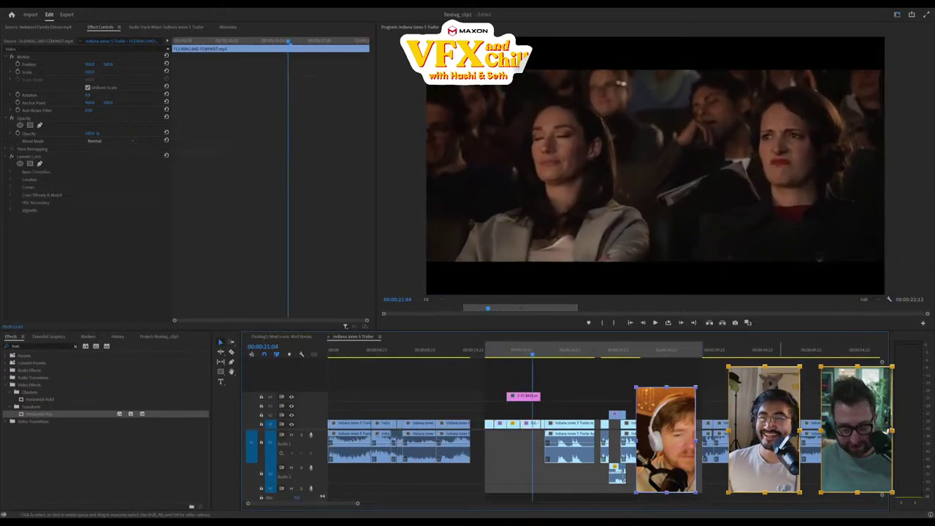
{"action": "left_click", "coordinate": [480, 351]}
{"action": "key", "text": "space"}
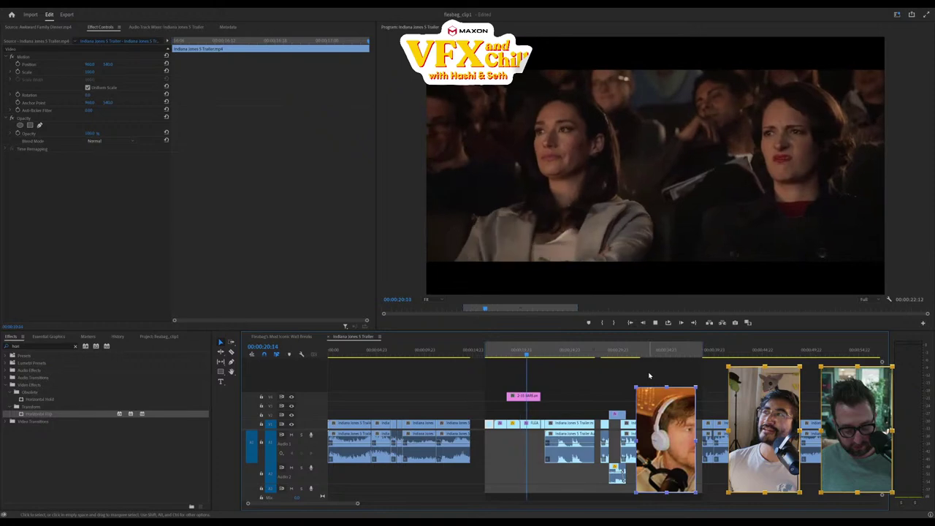
Review the mashup from the lecture scene through the casino scene, replaying the cut between the casino man and the Fleabag dinner shot
{"action": "key", "text": "space"}
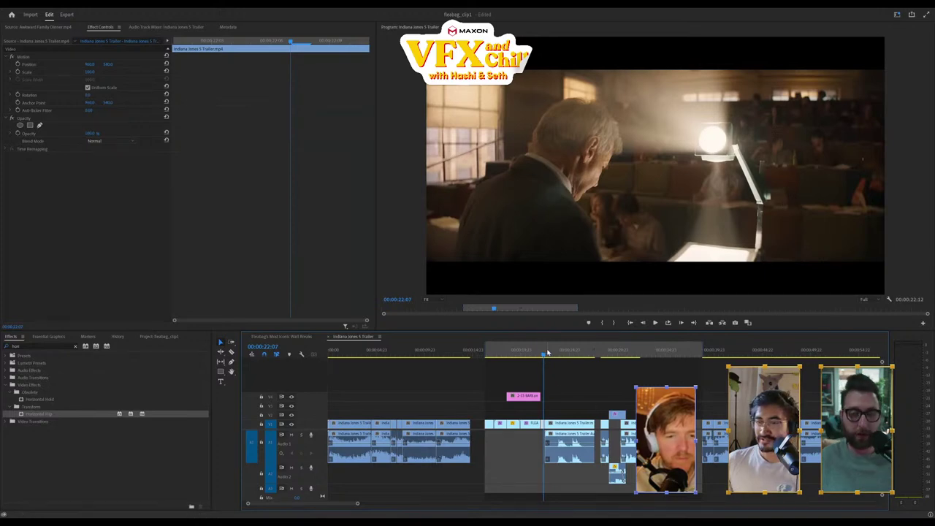
{"action": "left_click_drag", "start_coordinate": [549, 353], "coordinate": [558, 356]}
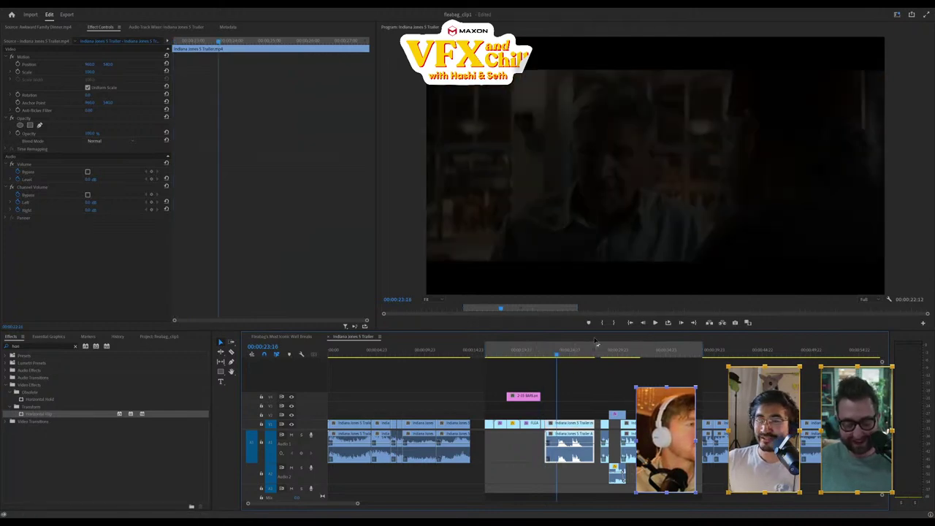
{"action": "left_click_drag", "start_coordinate": [597, 351], "coordinate": [604, 351]}
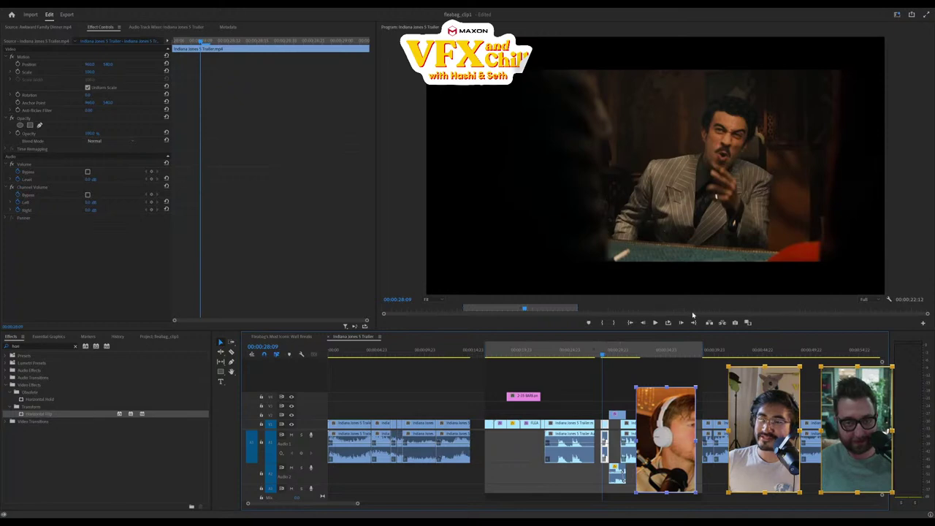
{"action": "mouse_move", "coordinate": [616, 358]}
{"action": "left_mouse_down"}
{"action": "mouse_move", "coordinate": [606, 357]}
{"action": "mouse_move", "coordinate": [633, 362]}
{"action": "left_mouse_up"}
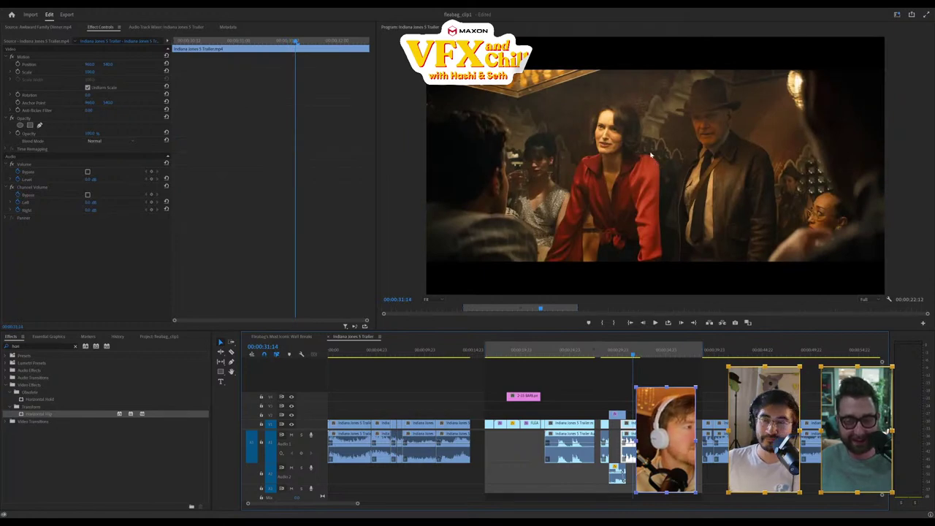
{"action": "left_click", "coordinate": [611, 353]}
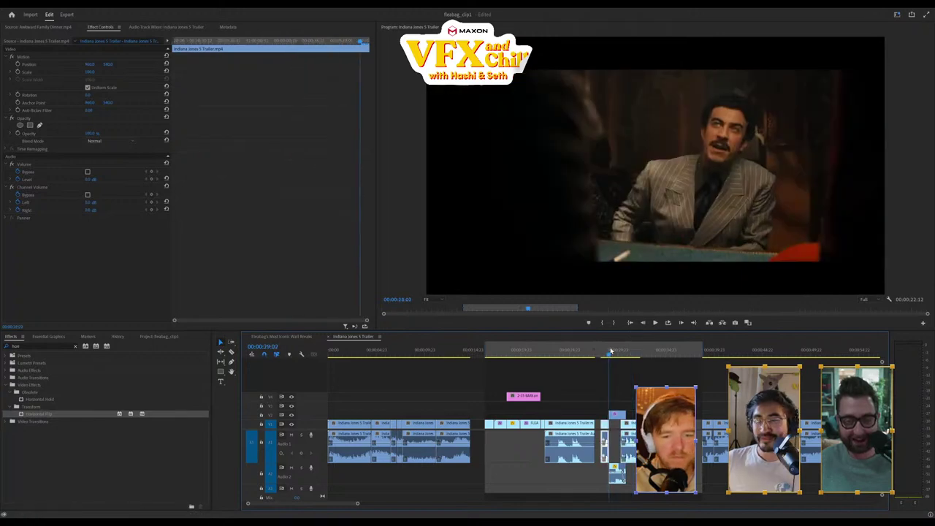
{"action": "left_click_drag", "start_coordinate": [614, 352], "coordinate": [601, 352]}
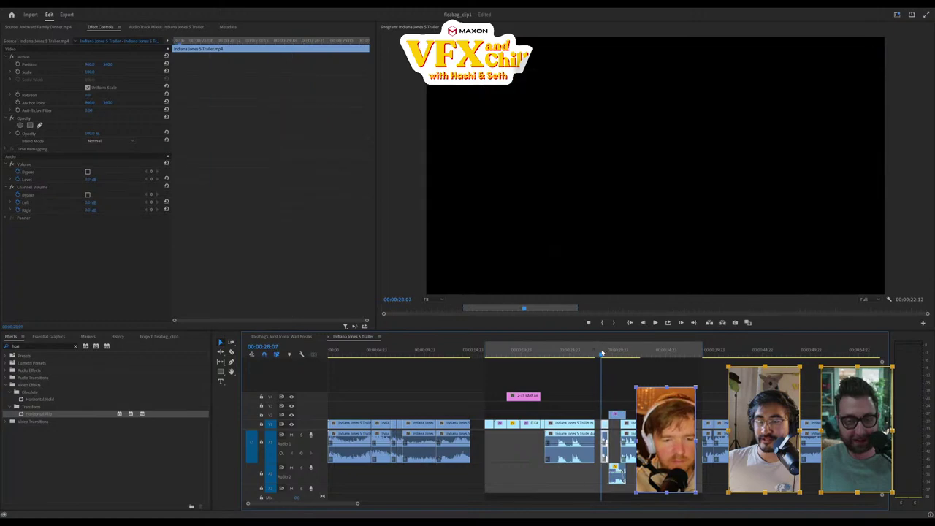
{"action": "key", "text": "space"}
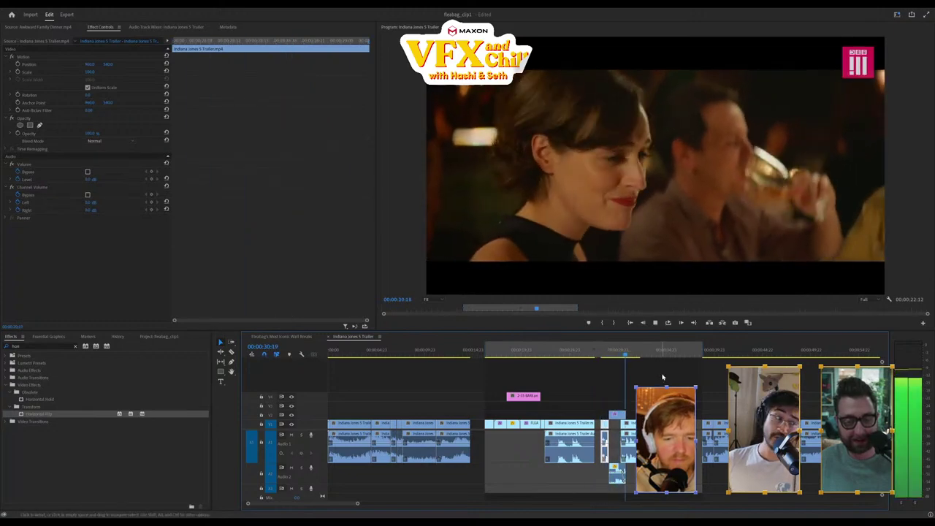
{"action": "key", "text": "space"}
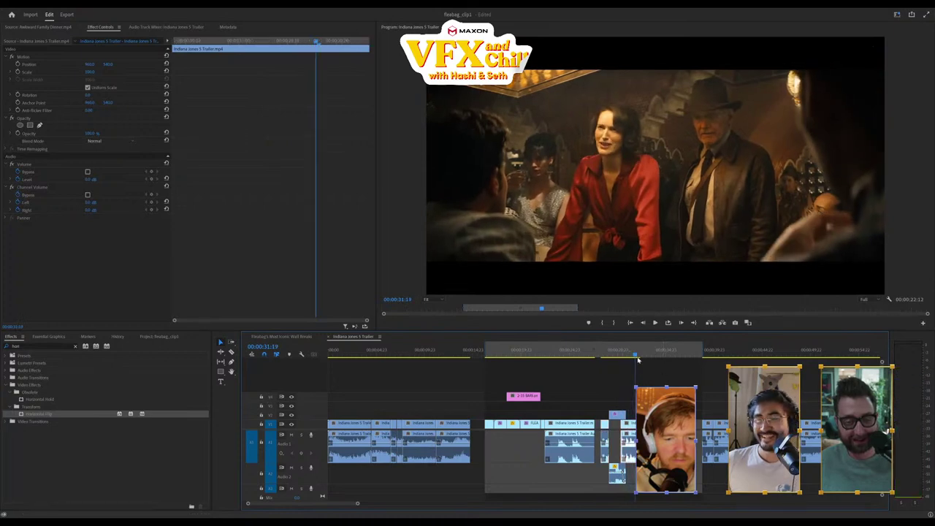
{"action": "left_click", "coordinate": [612, 351]}
{"action": "left_click_drag", "start_coordinate": [613, 353], "coordinate": [636, 354]}
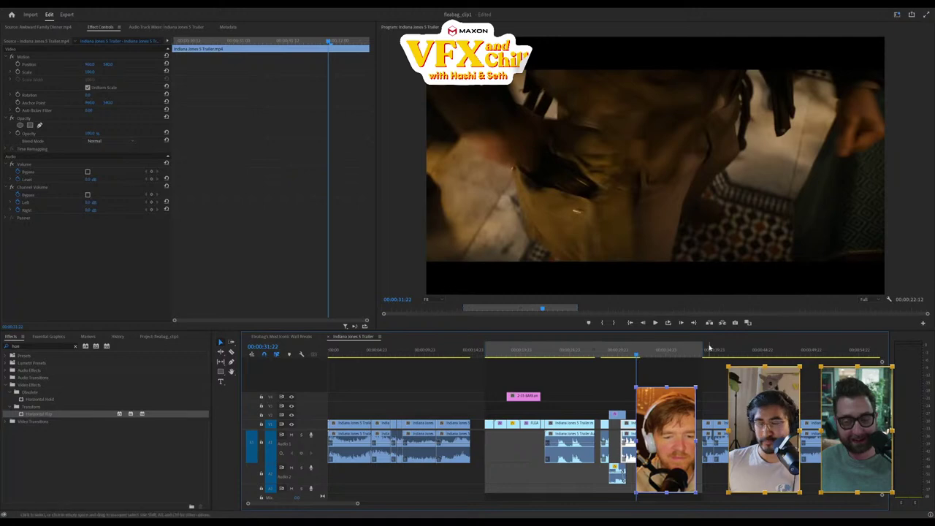
Check the footage past the marked range, then play the Indiana Jones bar conversation shot and cue it to 00:00:26:23
{"action": "left_click", "coordinate": [715, 353]}
{"action": "left_click", "coordinate": [729, 353]}
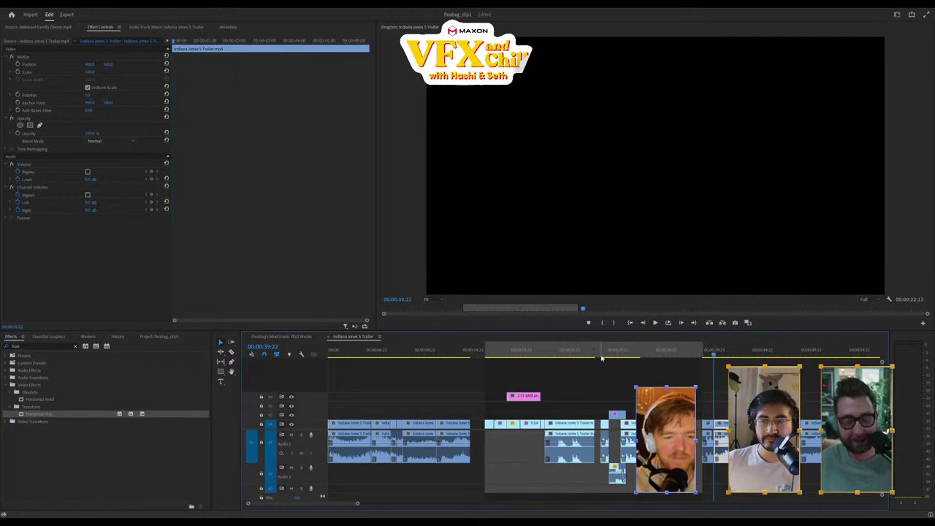
{"action": "left_click_drag", "start_coordinate": [729, 353], "coordinate": [558, 392]}
{"action": "key", "text": "space"}
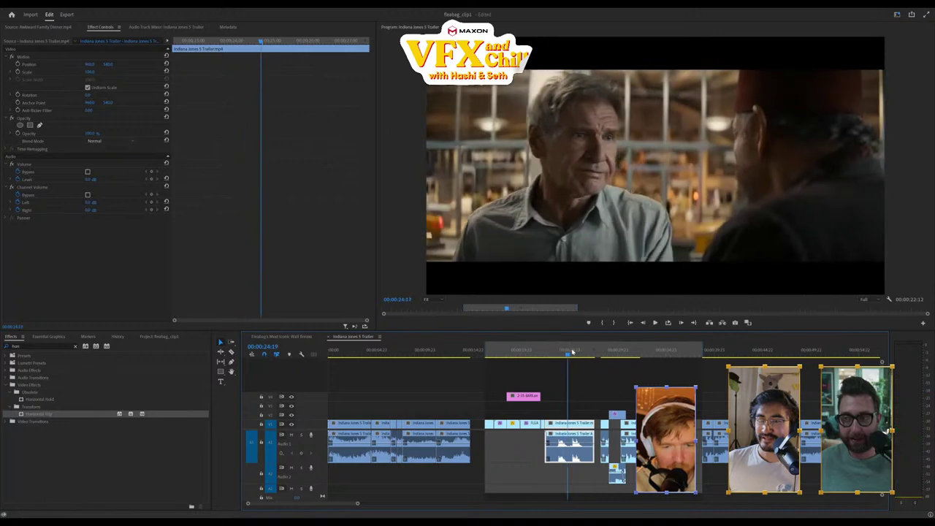
{"action": "left_click", "coordinate": [590, 356]}
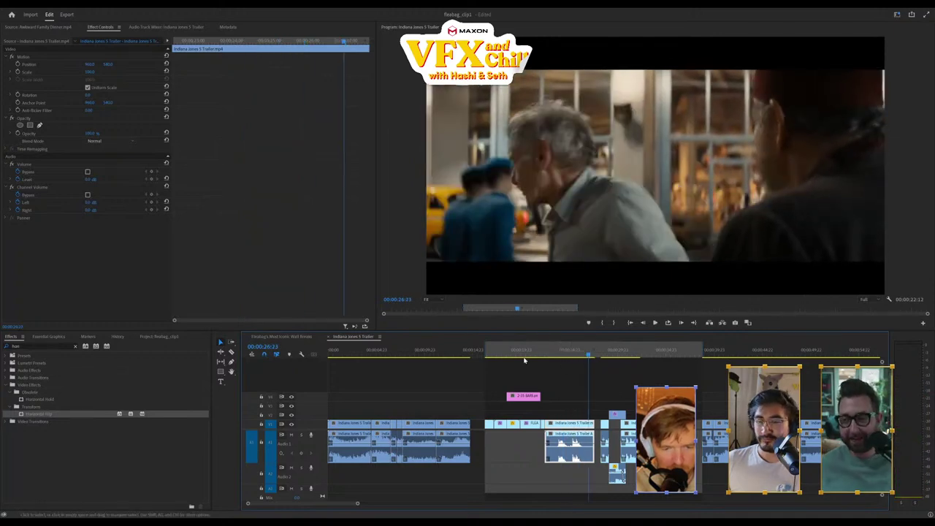
Switch to After Effects, check the Roto Brush outline on the Fleabag Moments layer, and freeze its propagation
{"action": "key", "text": "alt+Tab"}
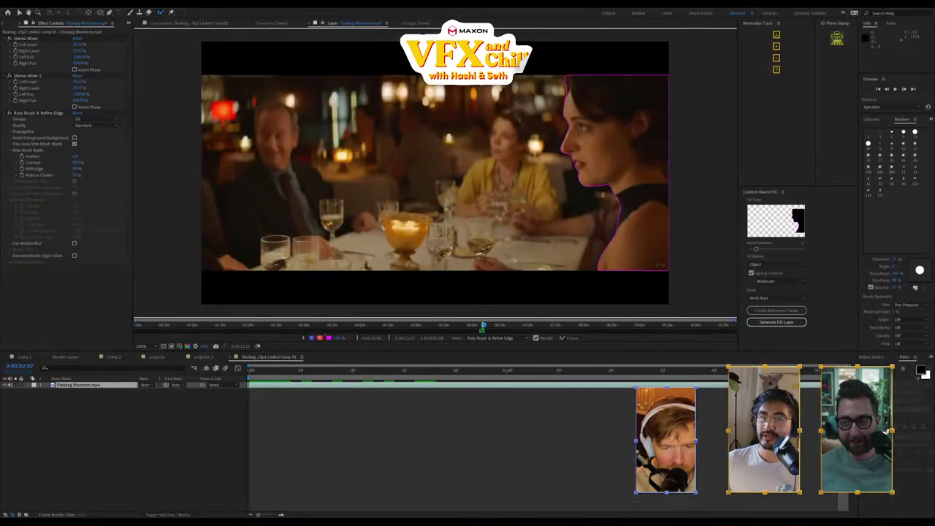
{"action": "key", "text": "space"}
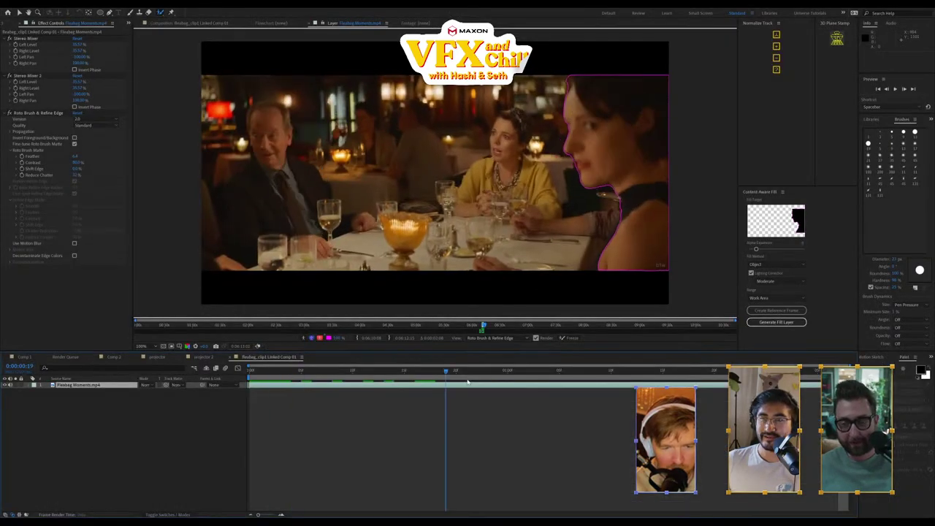
{"action": "left_click", "coordinate": [622, 371]}
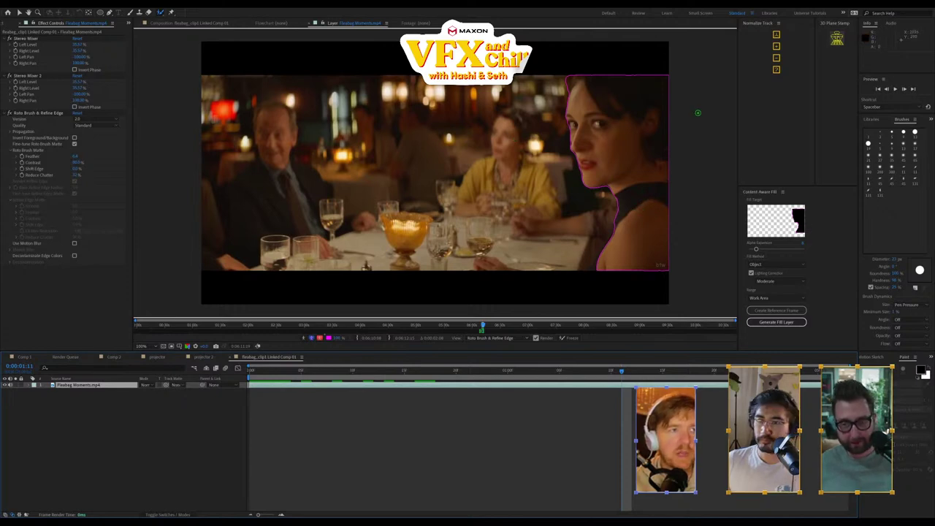
{"action": "left_click", "coordinate": [574, 340]}
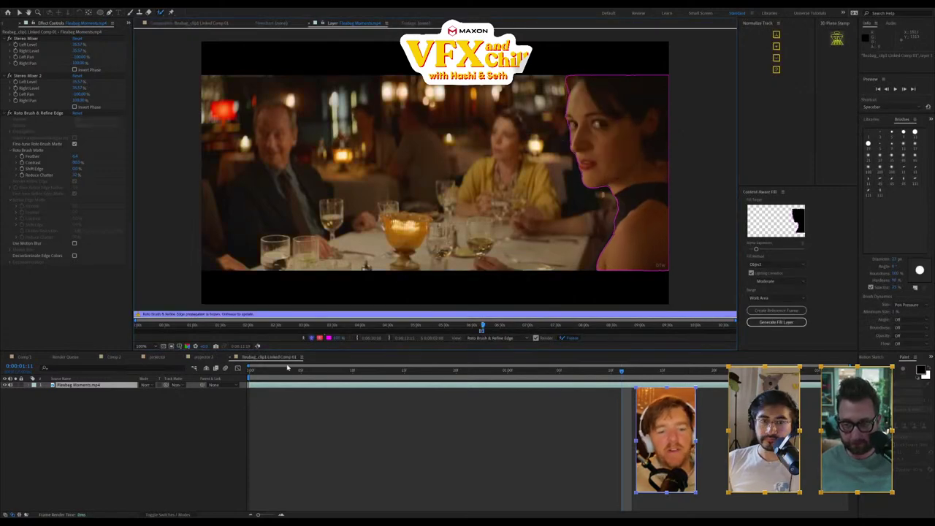
In the composition view, increase the Roto Brush matte's feather, shift its edge inward, and scrub back to 0:00:00:00 to check the cutout
{"action": "left_click", "coordinate": [186, 23]}
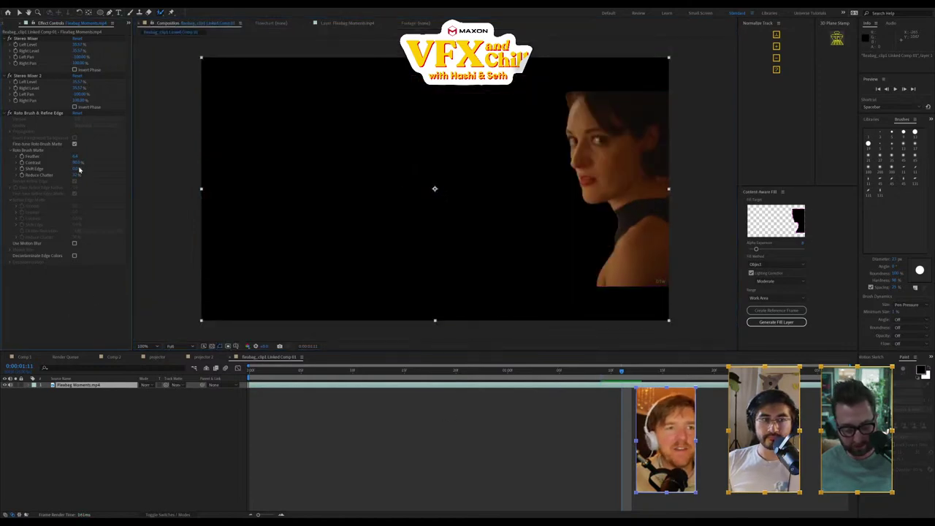
{"action": "left_click_drag", "start_coordinate": [76, 157], "coordinate": [83, 158]}
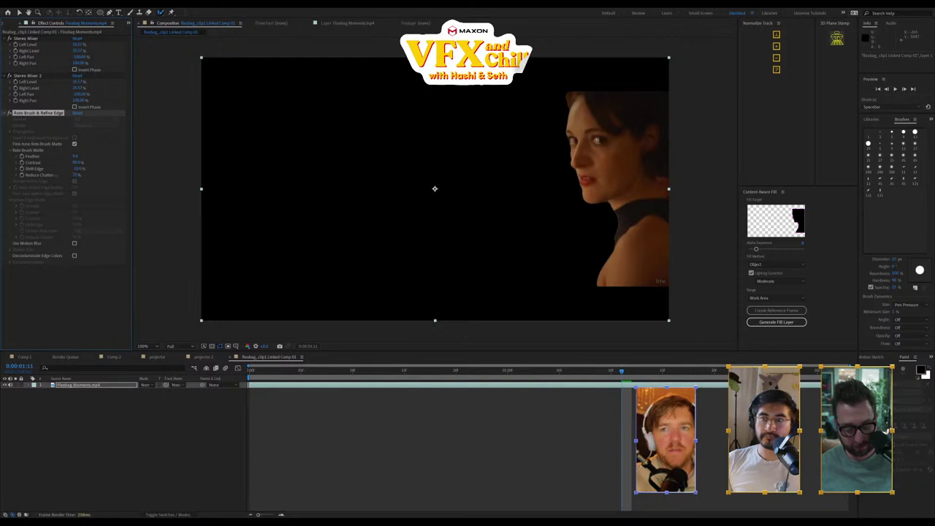
{"action": "left_click_drag", "start_coordinate": [77, 168], "coordinate": [69, 168]}
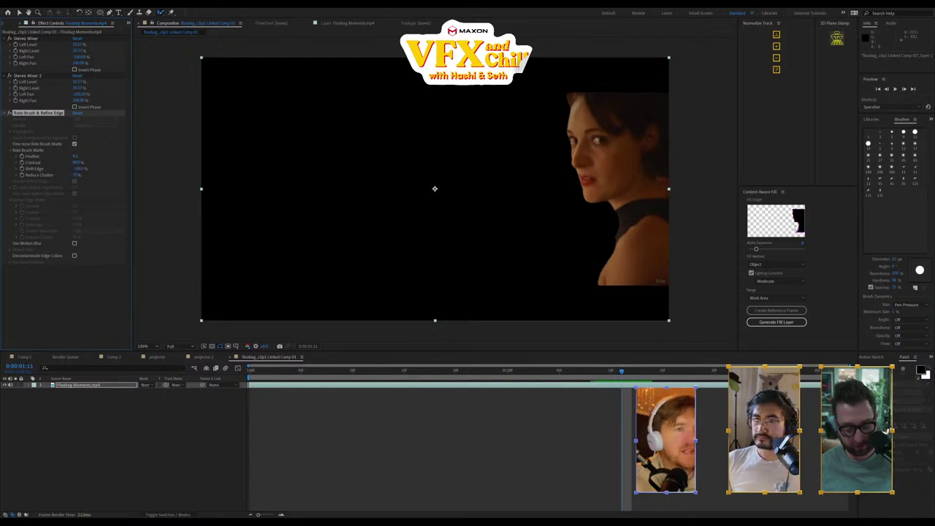
{"action": "left_click_drag", "start_coordinate": [638, 377], "coordinate": [251, 410]}
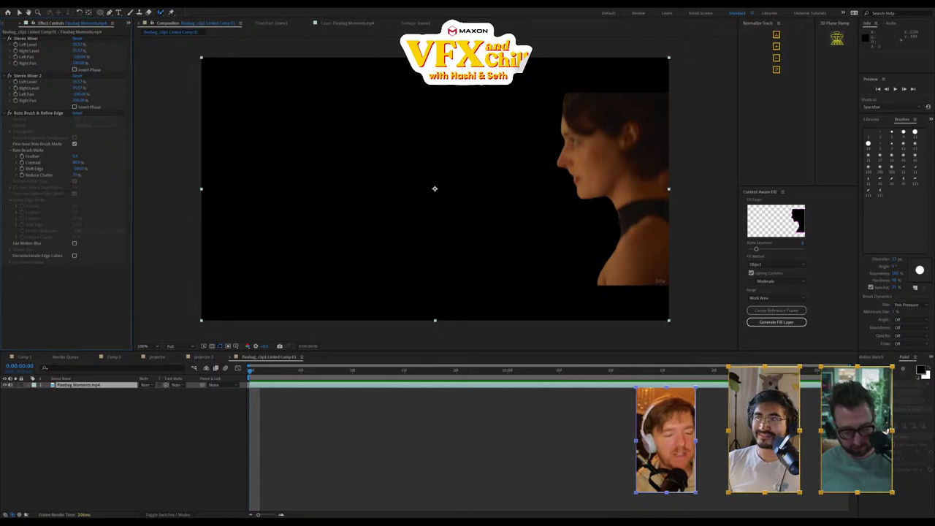
Switch to Premiere Pro and replace the Indiana Jones bar conversation clip with an After Effects composition
{"action": "key", "text": "alt+Tab"}
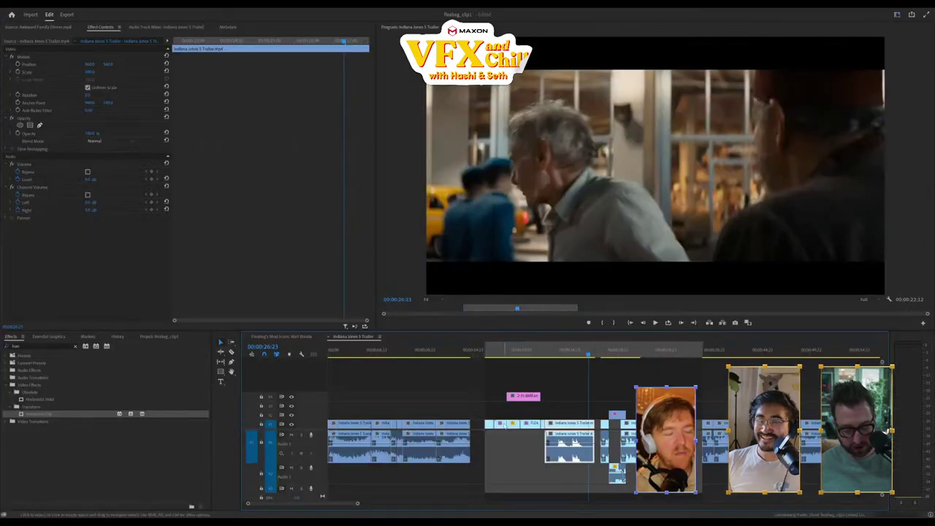
{"action": "right_click", "coordinate": [565, 423]}
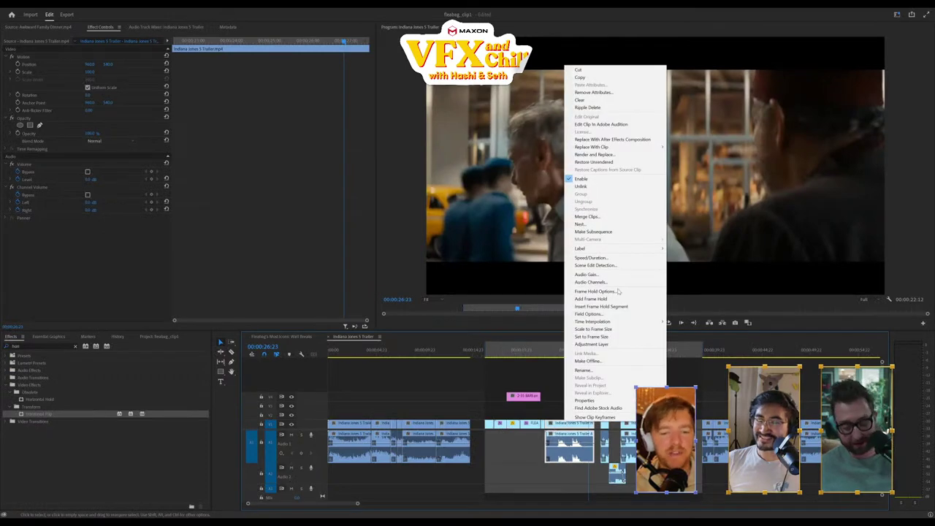
{"action": "left_click", "coordinate": [629, 139]}
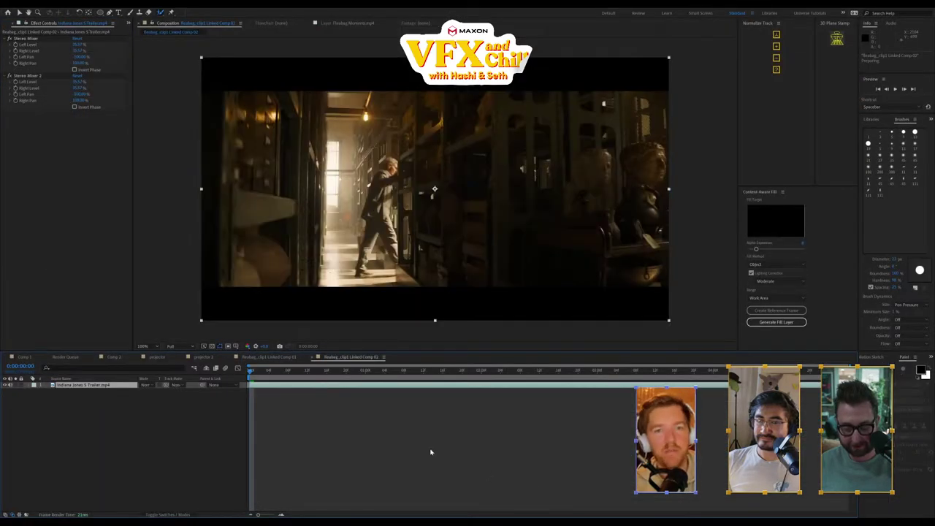
Compare the two linked comps and rename the one holding the Fleabag cutout as ROTO
{"action": "left_click", "coordinate": [269, 357]}
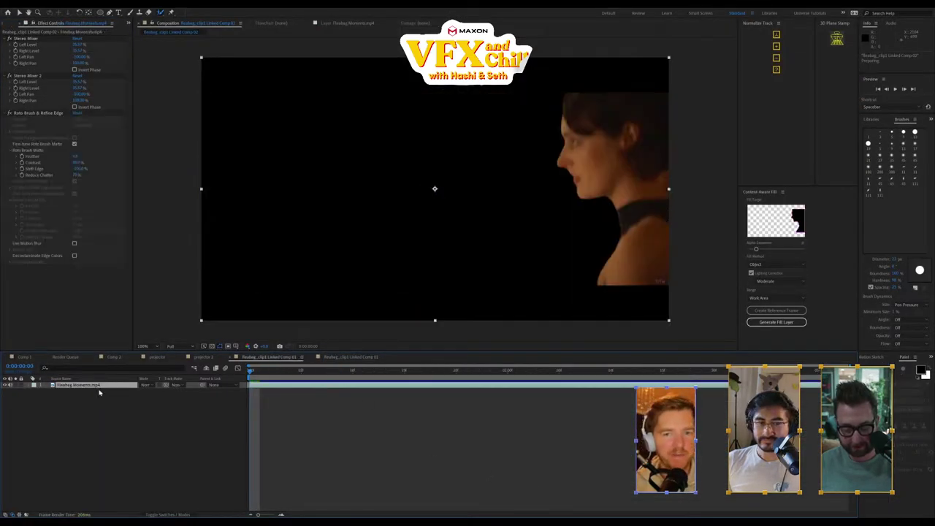
{"action": "left_click", "coordinate": [344, 356]}
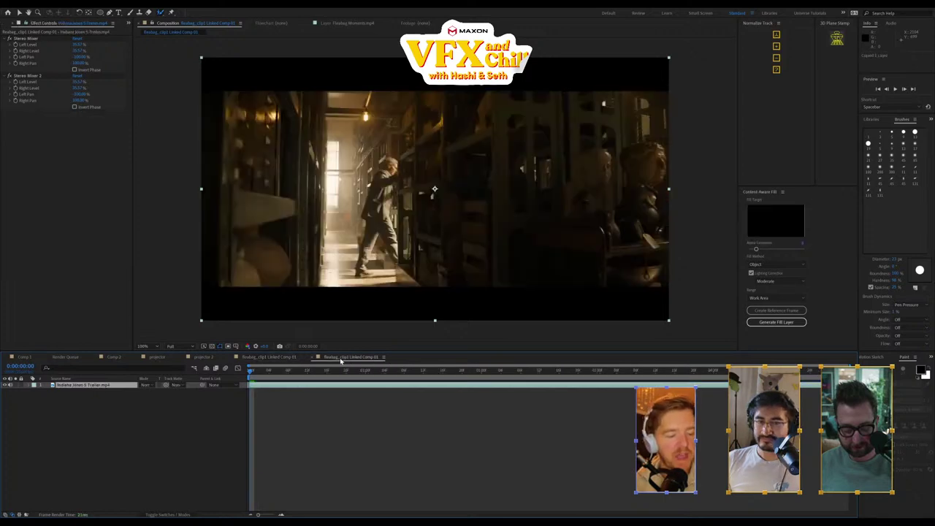
{"action": "left_click", "coordinate": [273, 358]}
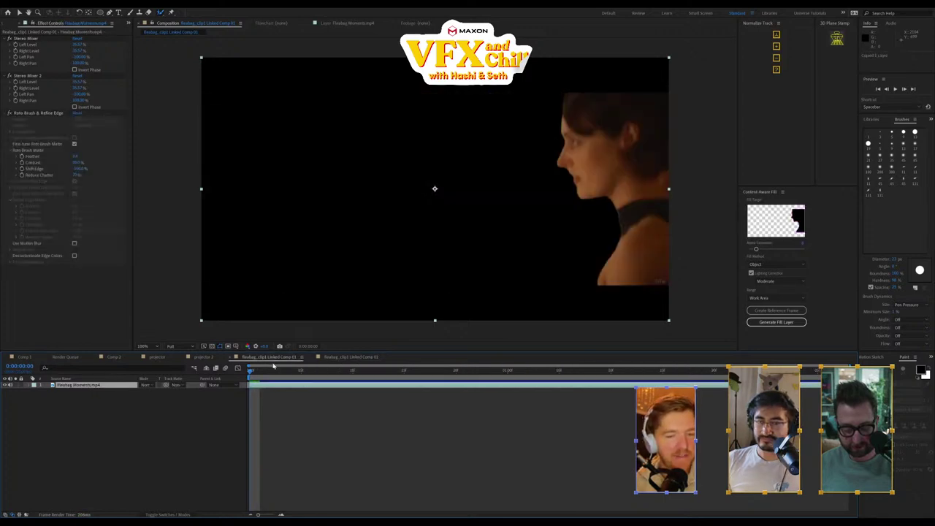
{"action": "key", "text": "ctrl+k"}
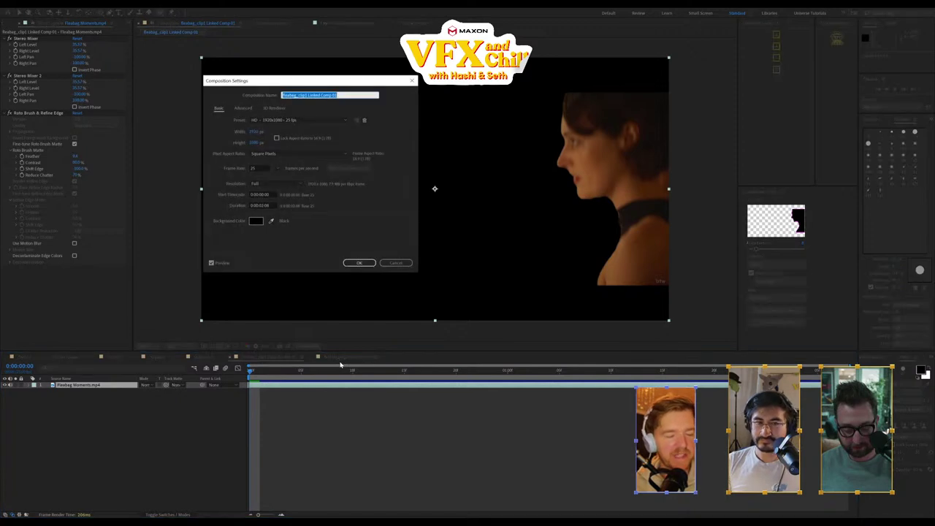
{"action": "key", "text": "Escape"}
In Linked Comp 02, place the ROTO comp above the trailer layer starting at 0:00:02:15, and scrub to 0:00:03:17 to preview the composite
{"action": "left_click", "coordinate": [327, 357]}
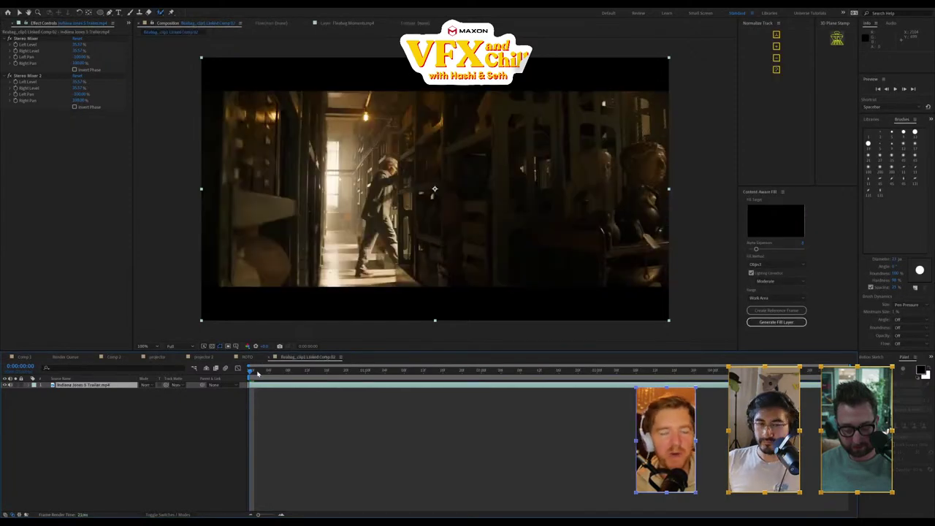
{"action": "left_click_drag", "start_coordinate": [257, 375], "coordinate": [556, 435]}
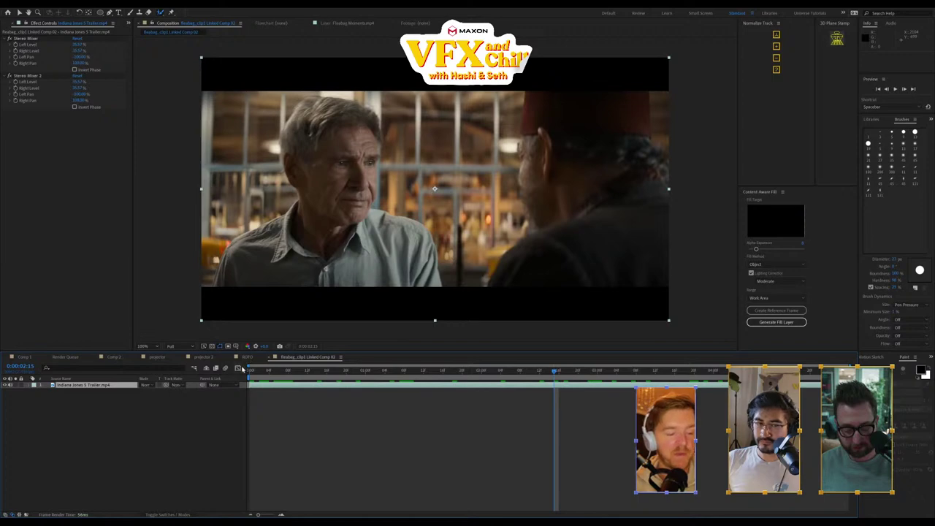
{"action": "key", "text": "ctrl+0"}
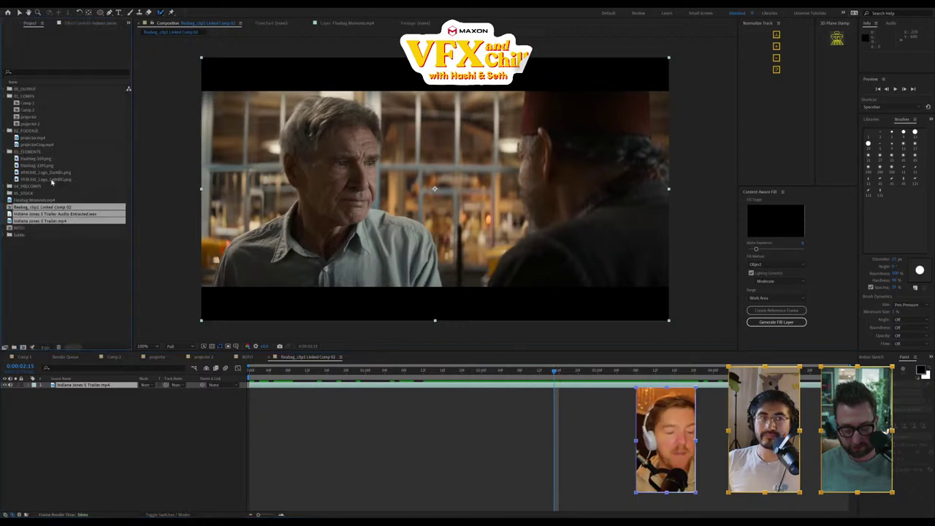
{"action": "left_click", "coordinate": [70, 271]}
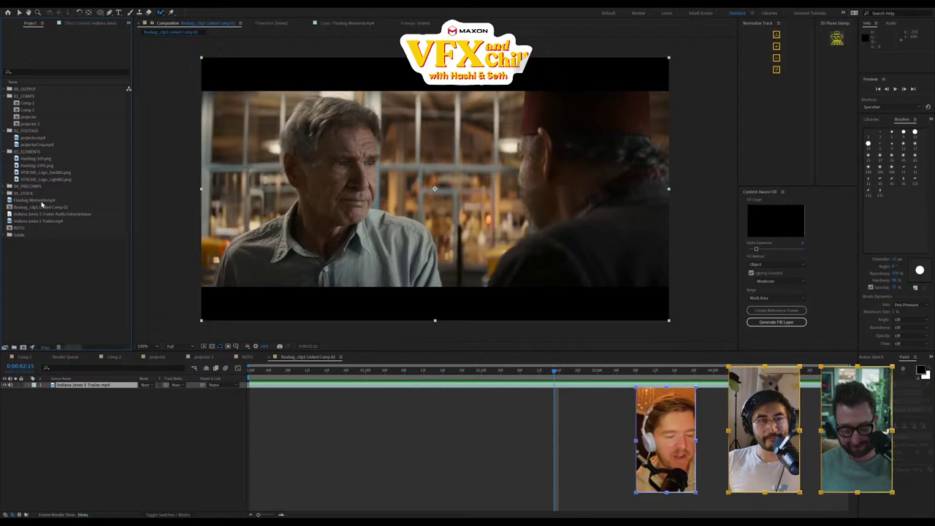
{"action": "left_click", "coordinate": [51, 221]}
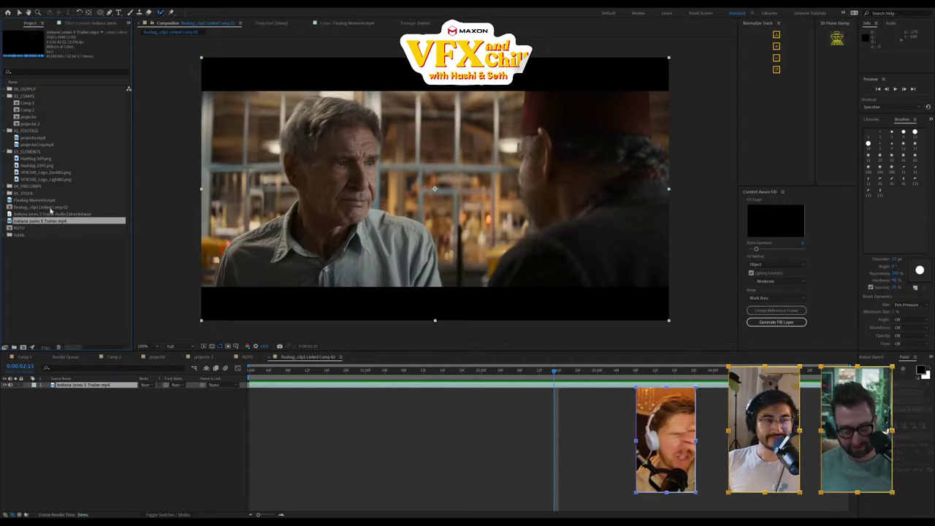
{"action": "left_click", "coordinate": [51, 208]}
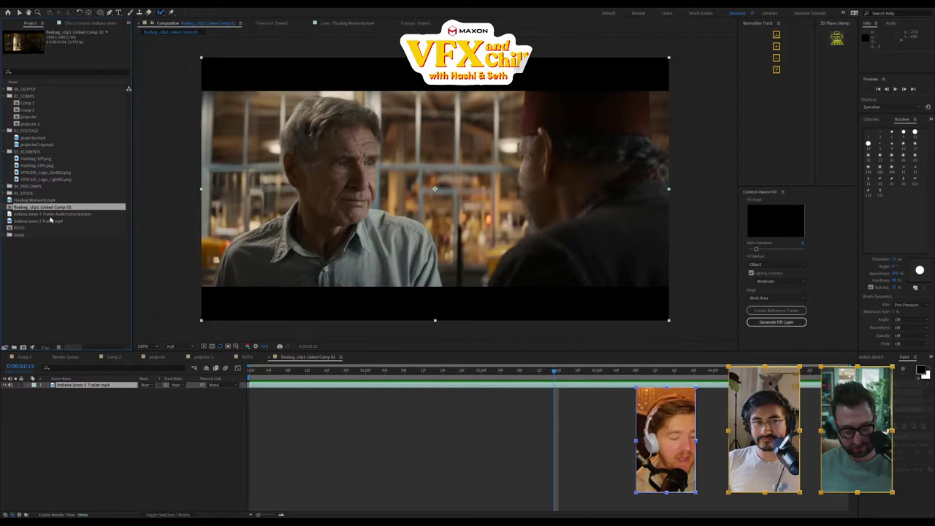
{"action": "left_click_drag", "start_coordinate": [44, 228], "coordinate": [99, 391]}
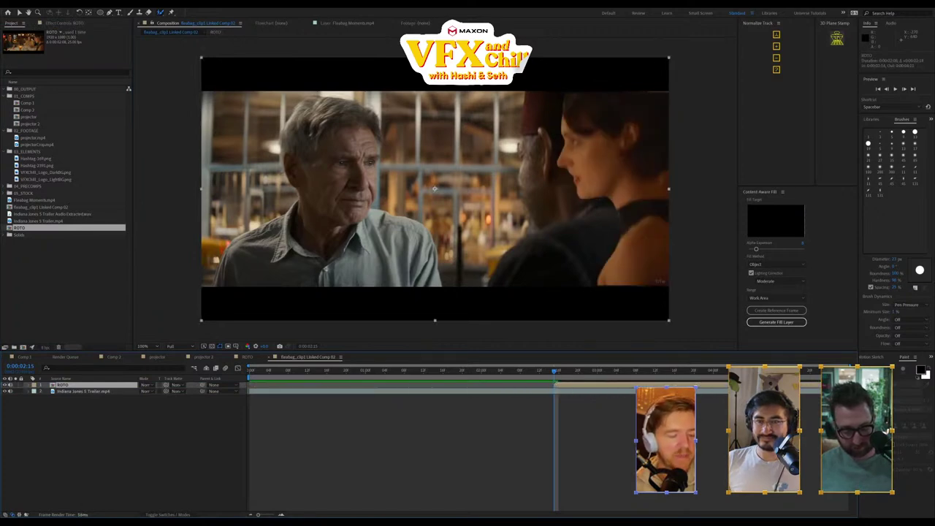
{"action": "left_click", "coordinate": [618, 374]}
{"action": "left_click_drag", "start_coordinate": [621, 380], "coordinate": [680, 395]}
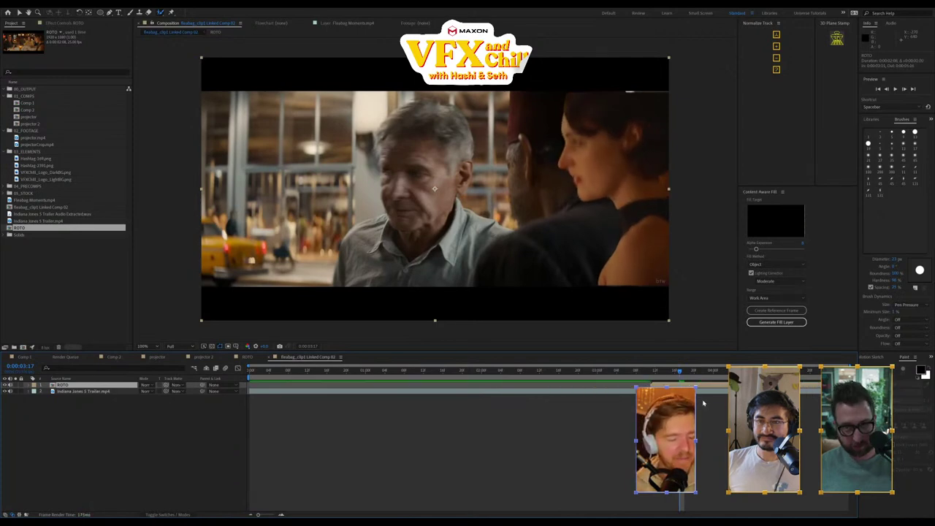
At 0:00:04:02, scale the ROTO layer up to about 126% and move it left and slightly down in the frame
{"action": "left_click", "coordinate": [696, 381]}
{"action": "key", "text": "space"}
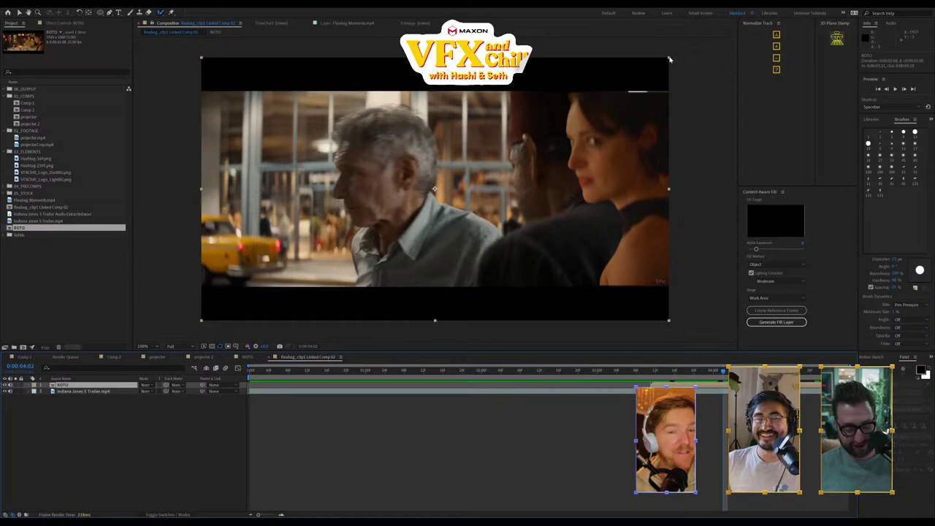
{"action": "left_click_drag", "start_coordinate": [670, 59], "coordinate": [730, 47]}
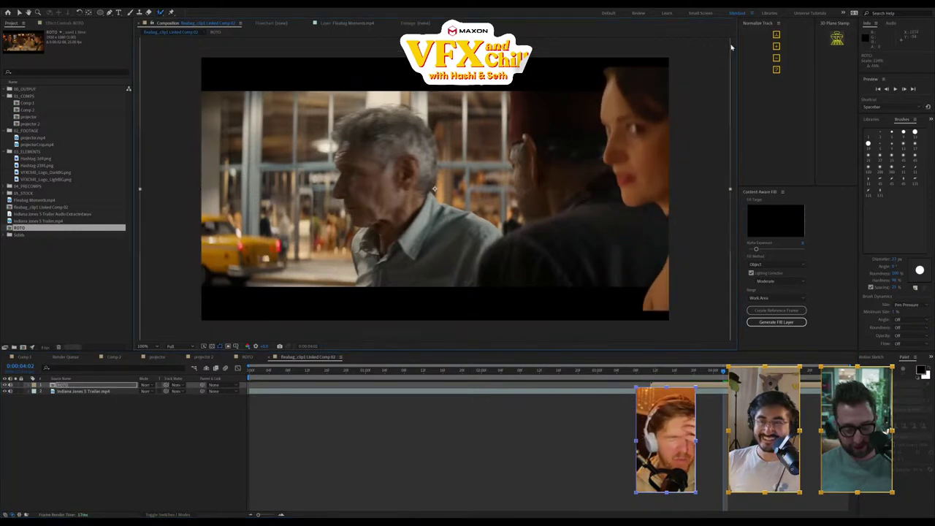
{"action": "left_click_drag", "start_coordinate": [646, 193], "coordinate": [575, 200]}
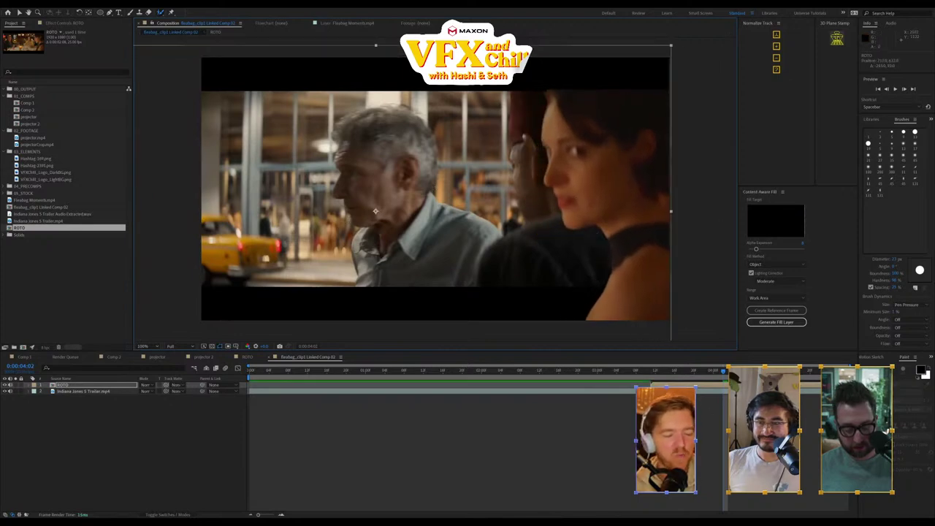
Enable time remapping on the ROTO layer, extend it back to 0:00:00:00, and scrub through the result
{"action": "key", "text": "ctrl+alt+t"}
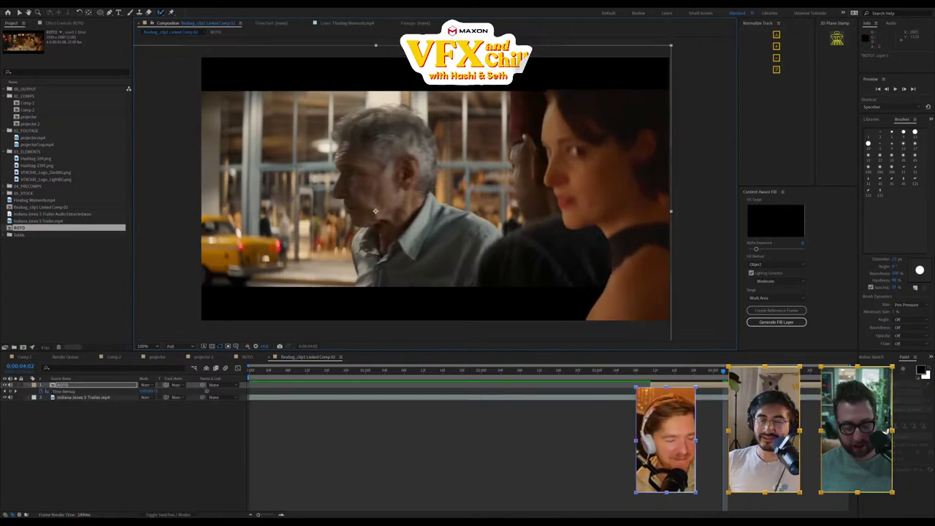
{"action": "key", "text": "Home"}
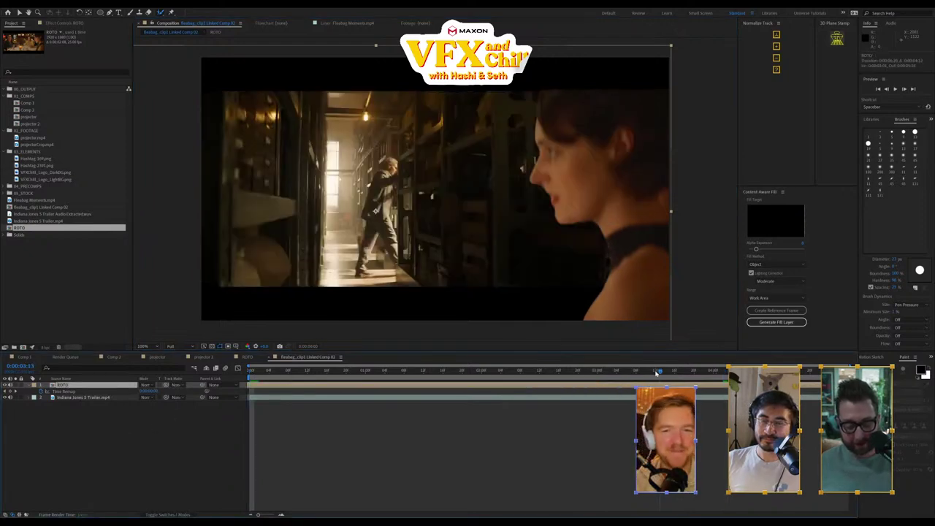
{"action": "left_click_drag", "start_coordinate": [657, 372], "coordinate": [753, 371]}
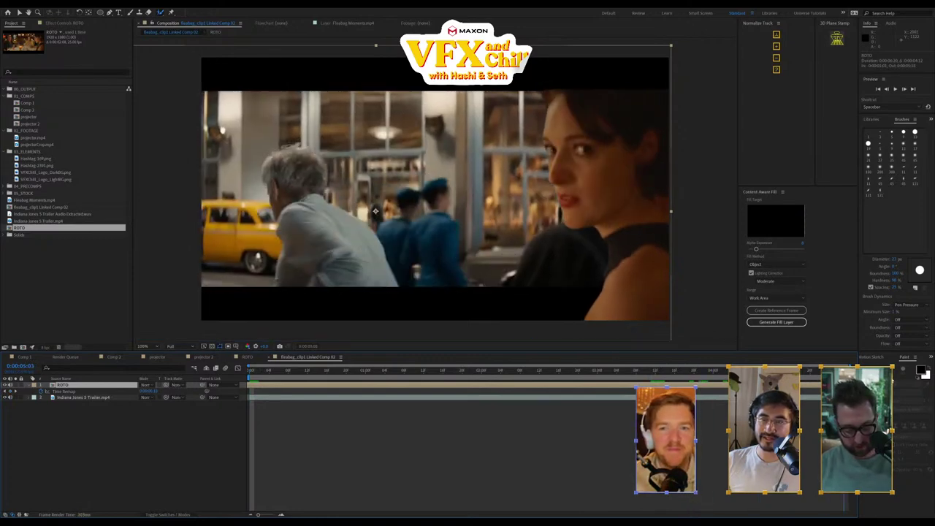
{"action": "left_click_drag", "start_coordinate": [843, 372], "coordinate": [557, 412]}
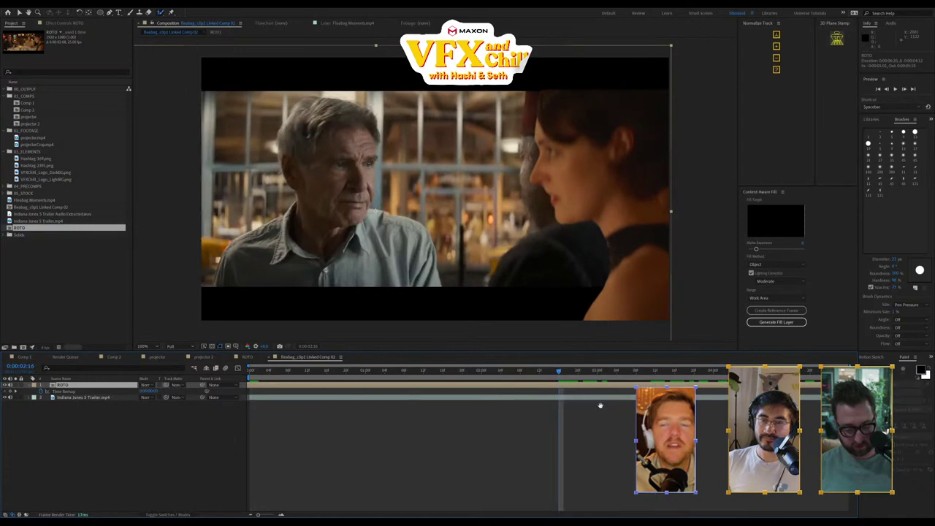
Play back the composite around Fleabag's look to camera and nudge the ROTO layer slightly right and down in the frame
{"action": "key", "text": "space"}
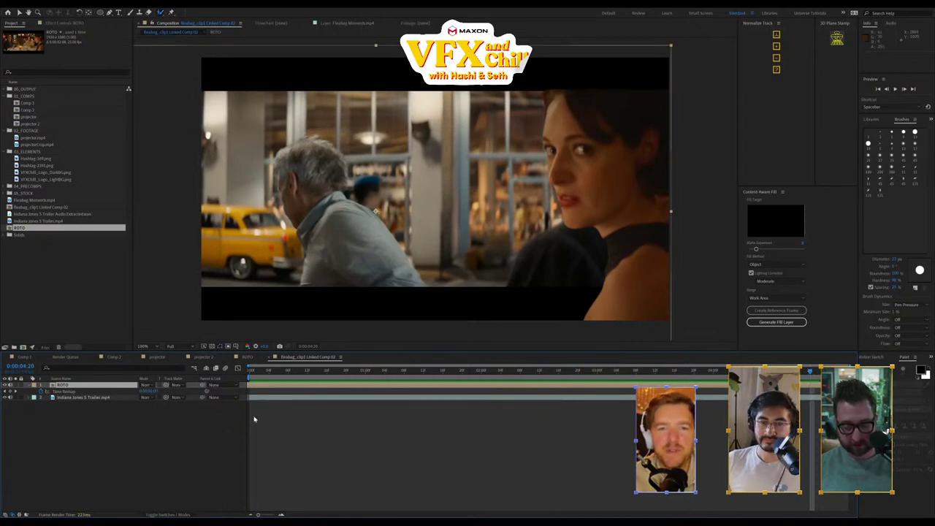
{"action": "key", "text": "Home"}
{"action": "key", "text": "space"}
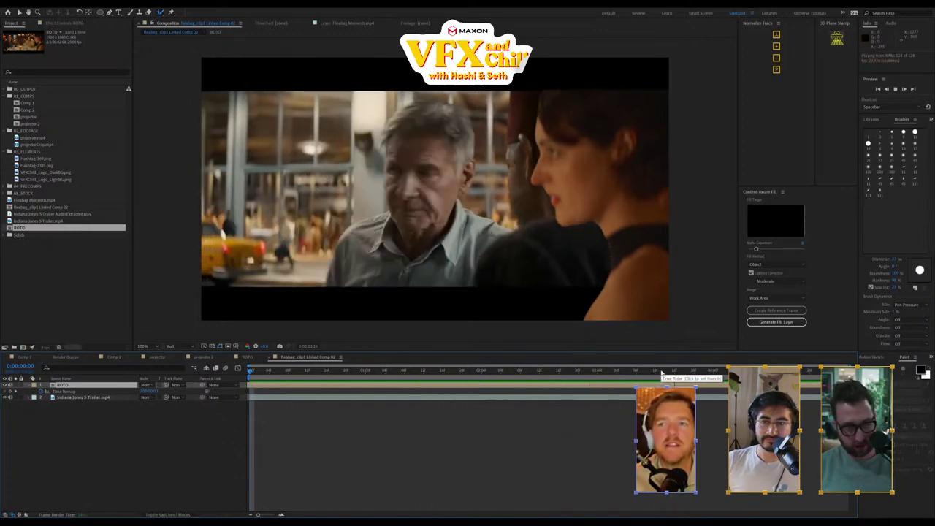
{"action": "key", "text": "space"}
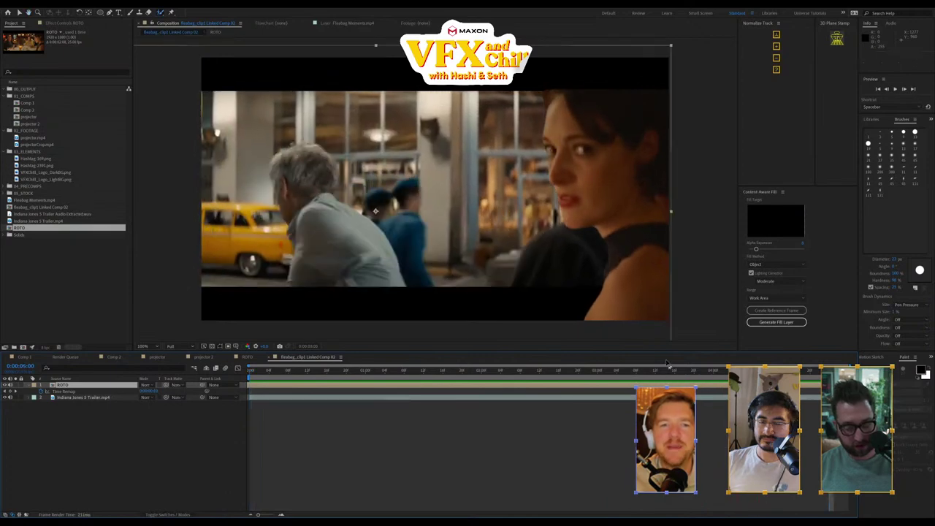
{"action": "key", "text": "space"}
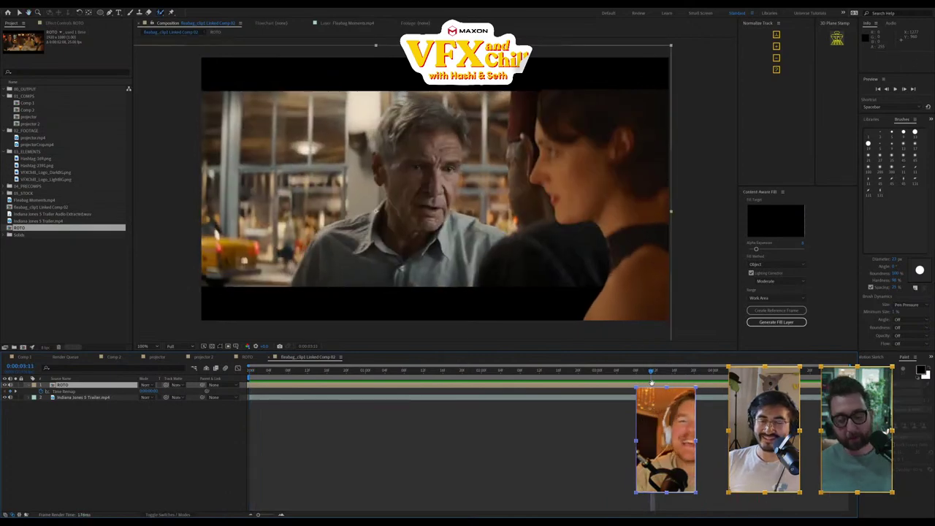
{"action": "key", "text": "space"}
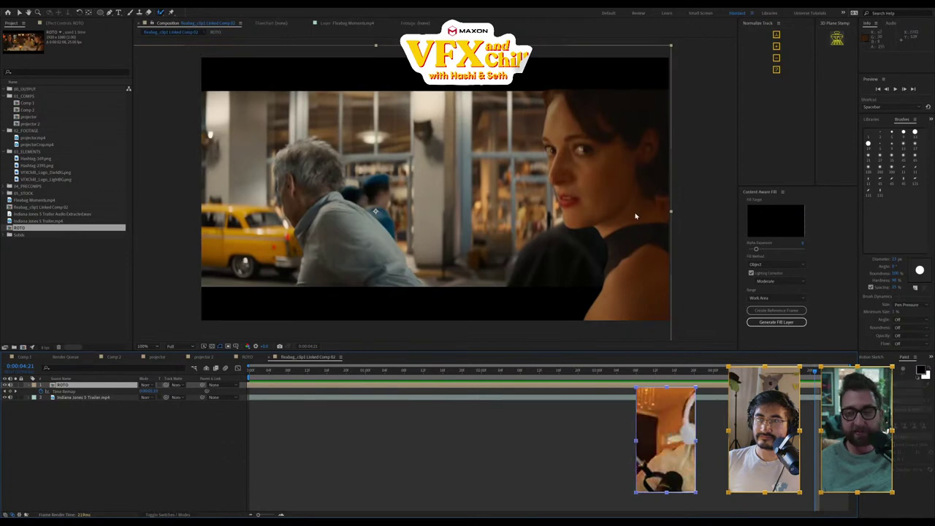
{"action": "left_click_drag", "start_coordinate": [668, 213], "coordinate": [644, 220]}
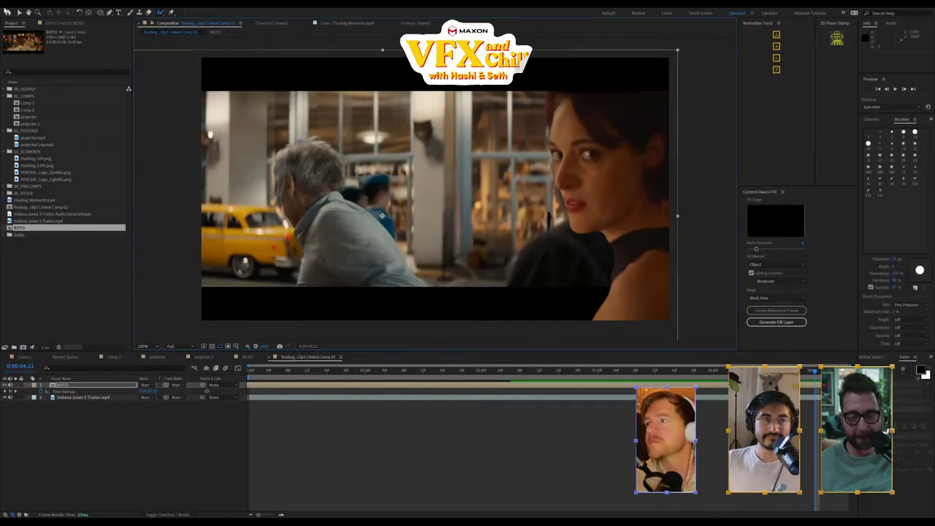
Open the recent project Hashi_Show.aep and discard the untitled project's changes
{"action": "left_click", "coordinate": [9, 6]}
{"action": "key", "text": "Escape"}
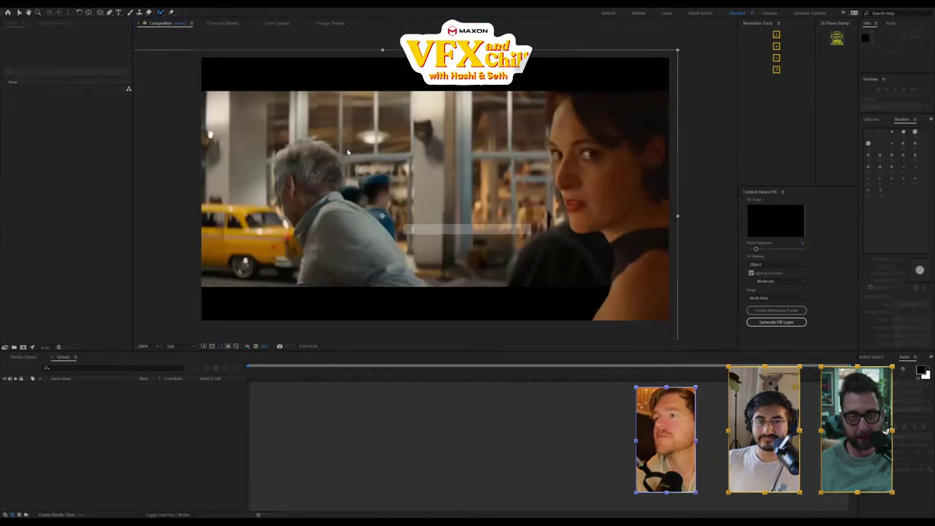
{"action": "left_click", "coordinate": [30, 6]}
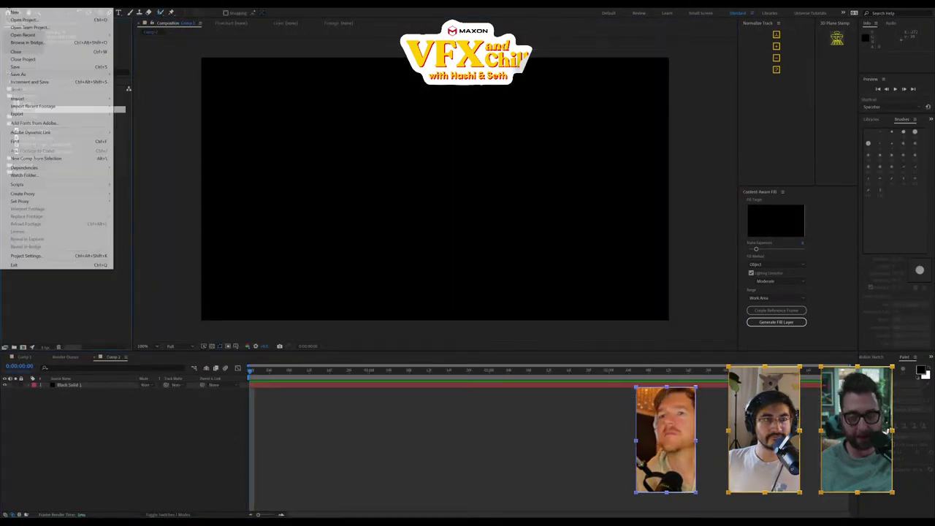
{"action": "mouse_move", "coordinate": [9, 5]}
{"action": "mouse_move", "coordinate": [43, 35]}
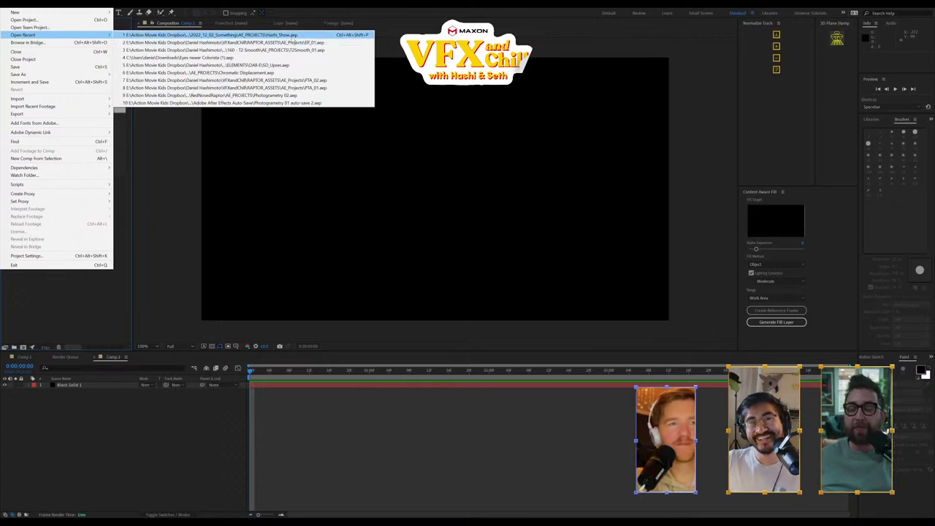
{"action": "left_click", "coordinate": [264, 35]}
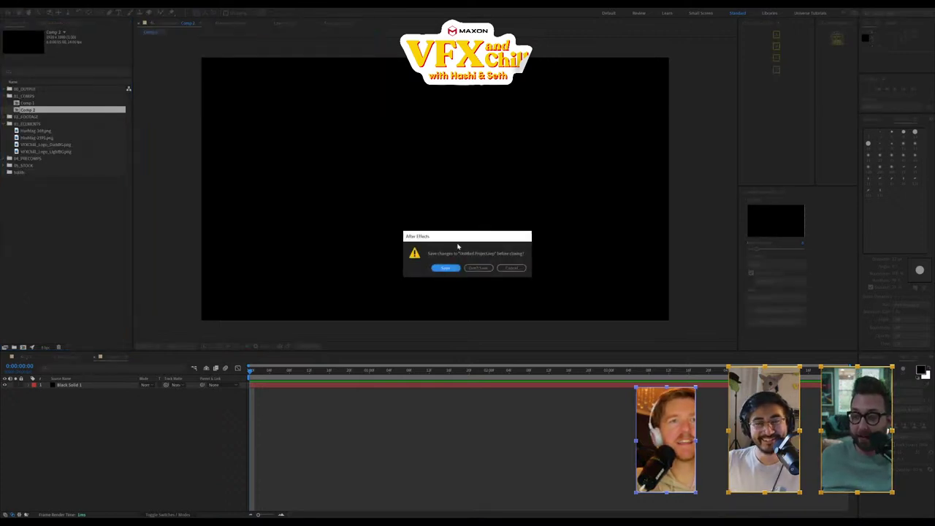
{"action": "left_click", "coordinate": [478, 268]}
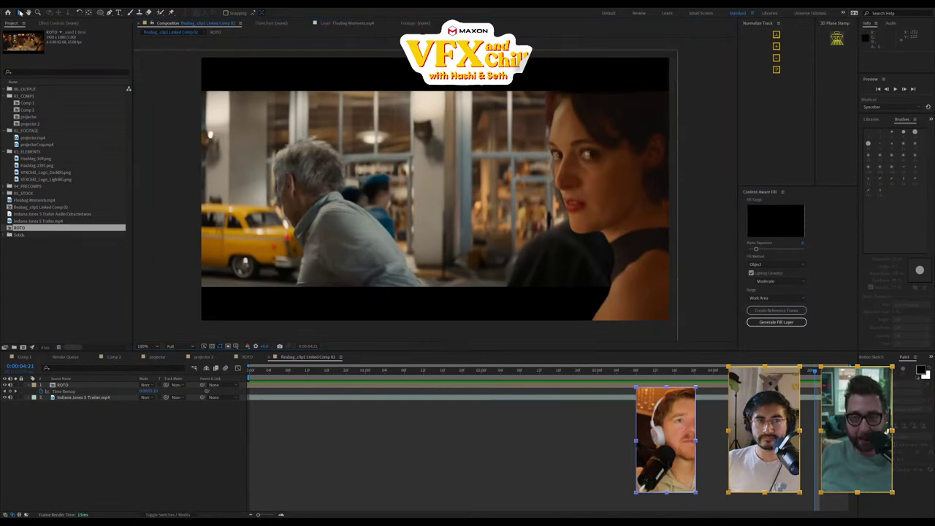
{"action": "left_click", "coordinate": [20, 12]}
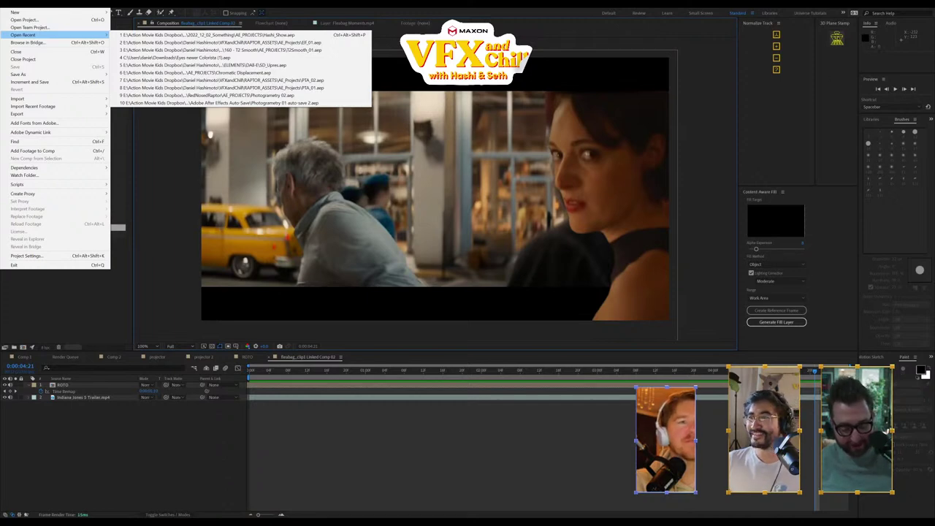
{"action": "key", "text": "Escape"}
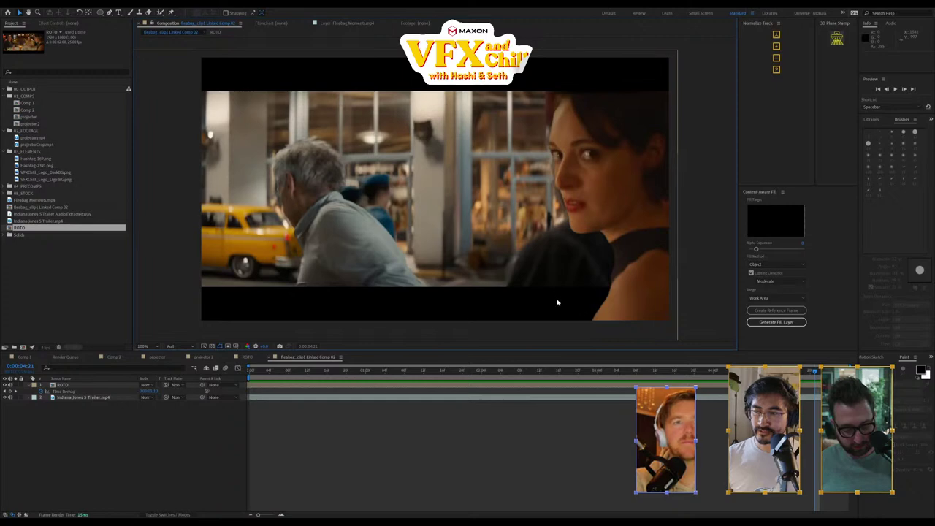
{"action": "key", "text": "Home"}
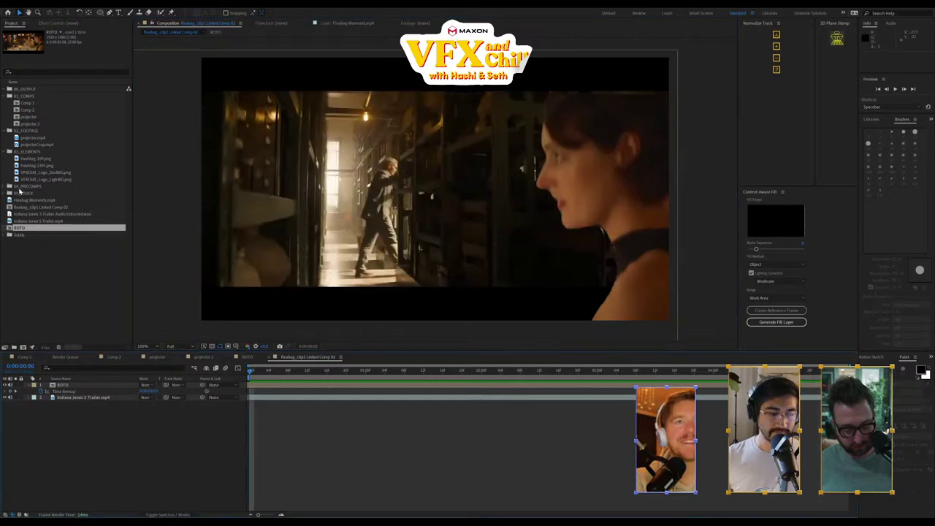
{"action": "left_click", "coordinate": [9, 6]}
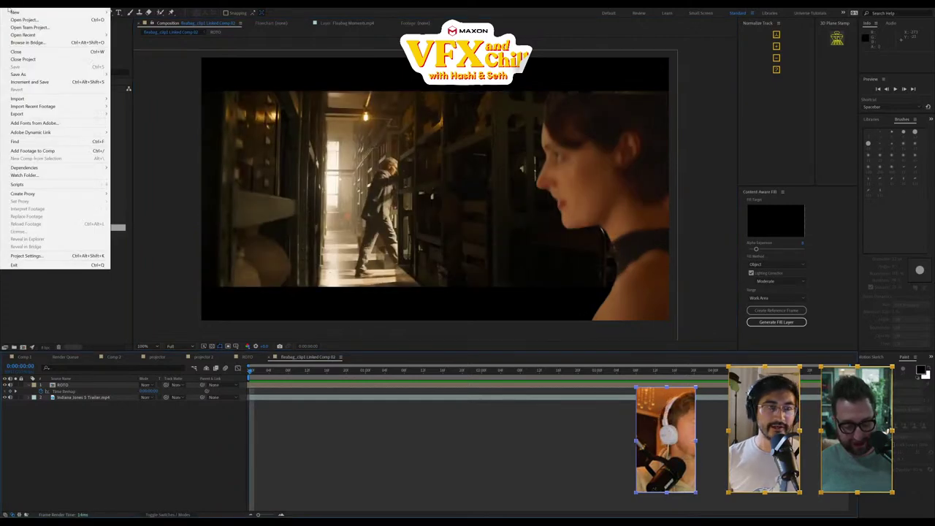
{"action": "left_click", "coordinate": [243, 381]}
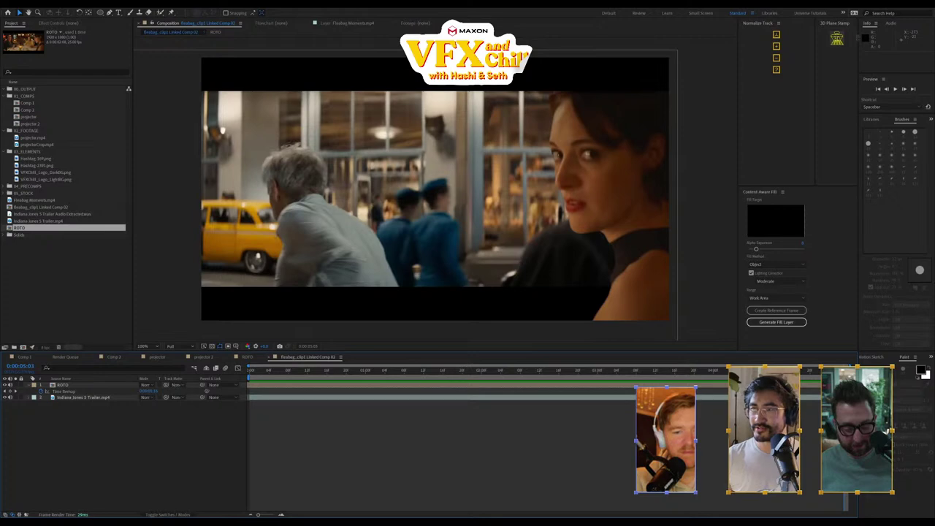
Play and scrub through the linked comp from the warehouse shot to the bar conversation to check how the Fleabag cutout sits
{"action": "left_click", "coordinate": [501, 370]}
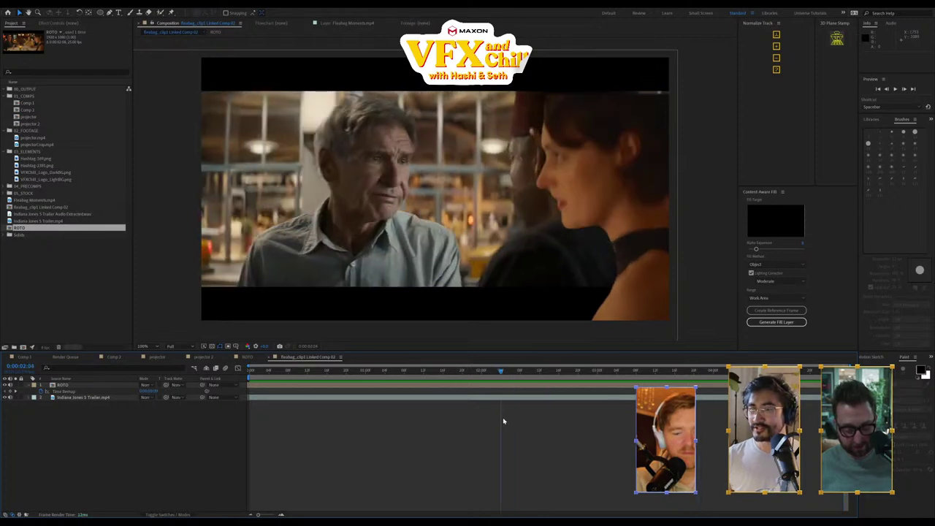
{"action": "key", "text": "space"}
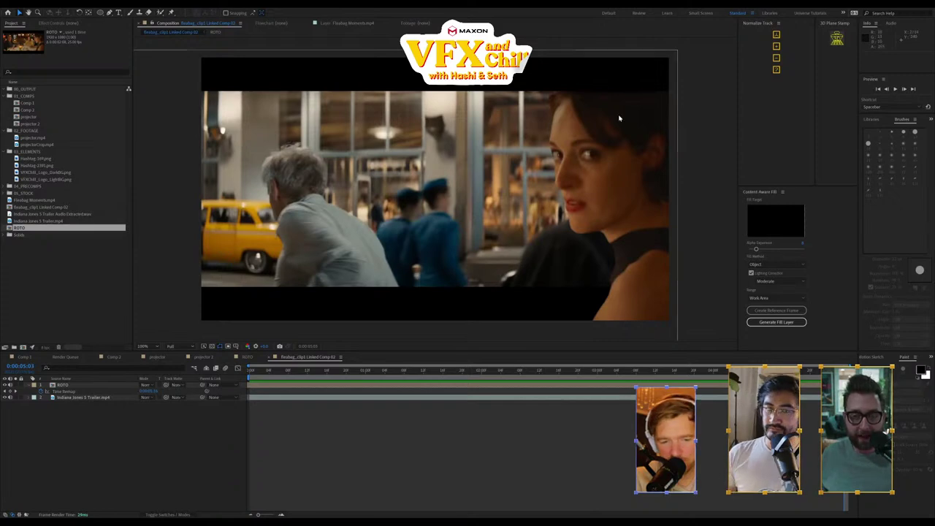
{"action": "left_click_drag", "start_coordinate": [292, 371], "coordinate": [543, 416]}
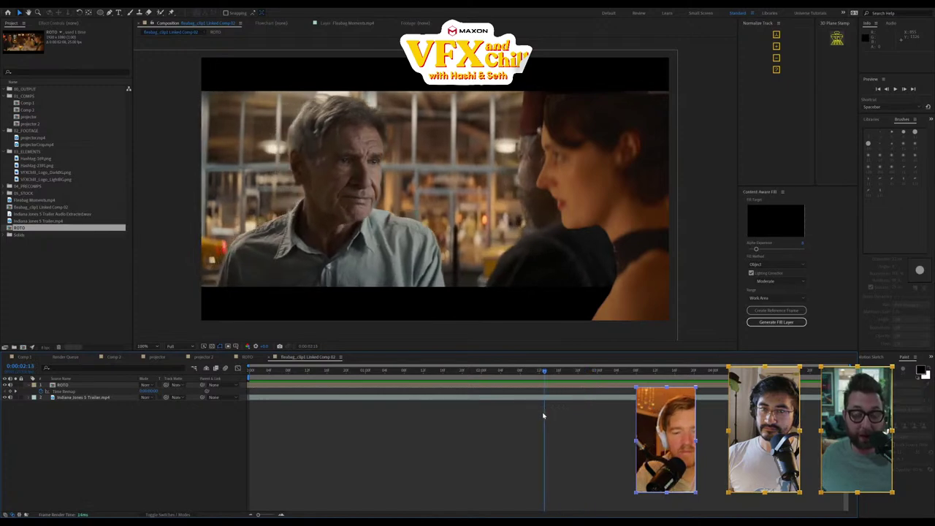
{"action": "left_click_drag", "start_coordinate": [578, 372], "coordinate": [594, 373]}
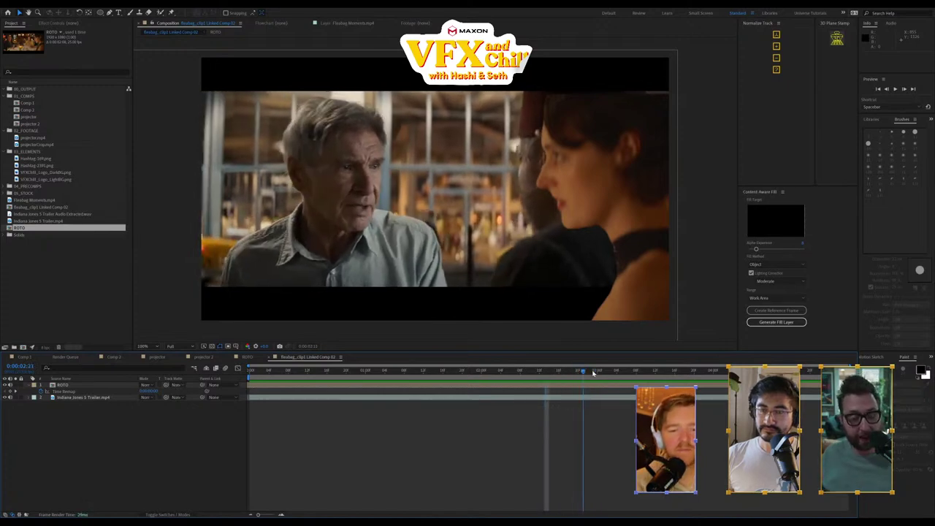
{"action": "key", "text": "space"}
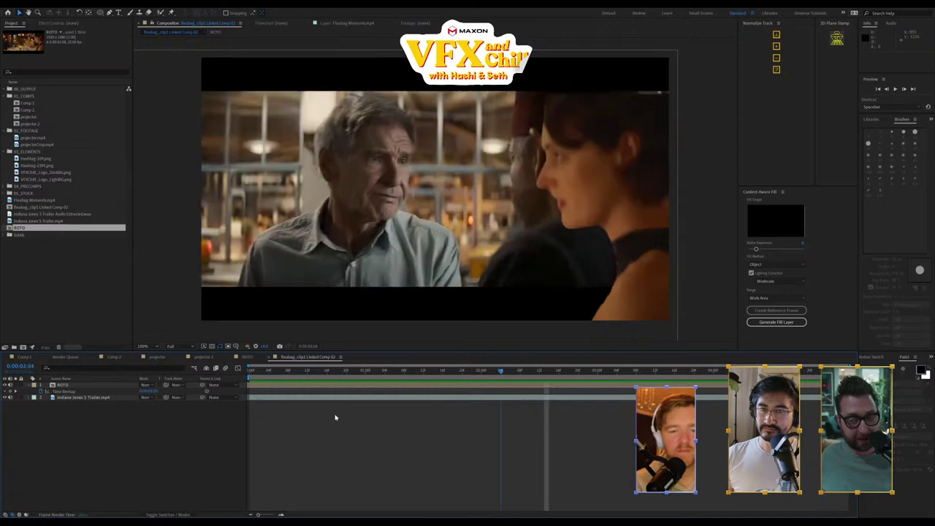
{"action": "key", "text": "Home"}
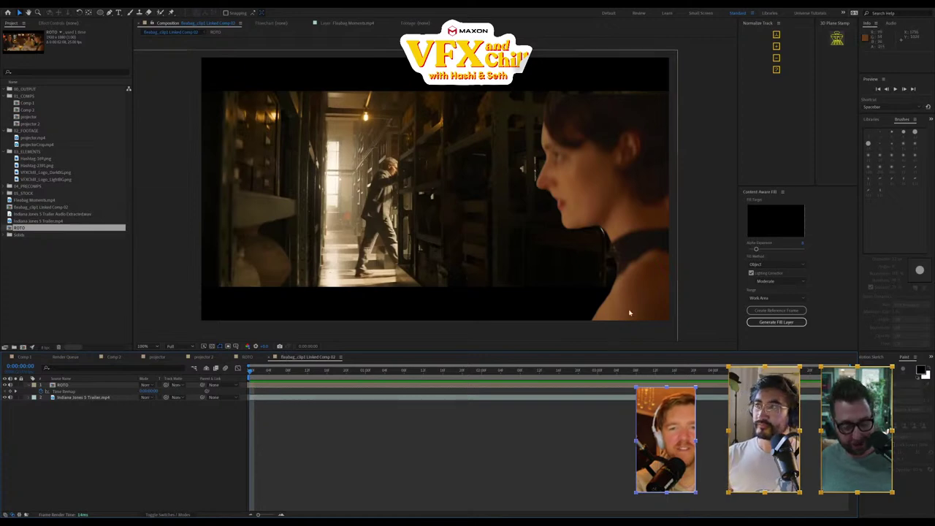
{"action": "left_click", "coordinate": [288, 371]}
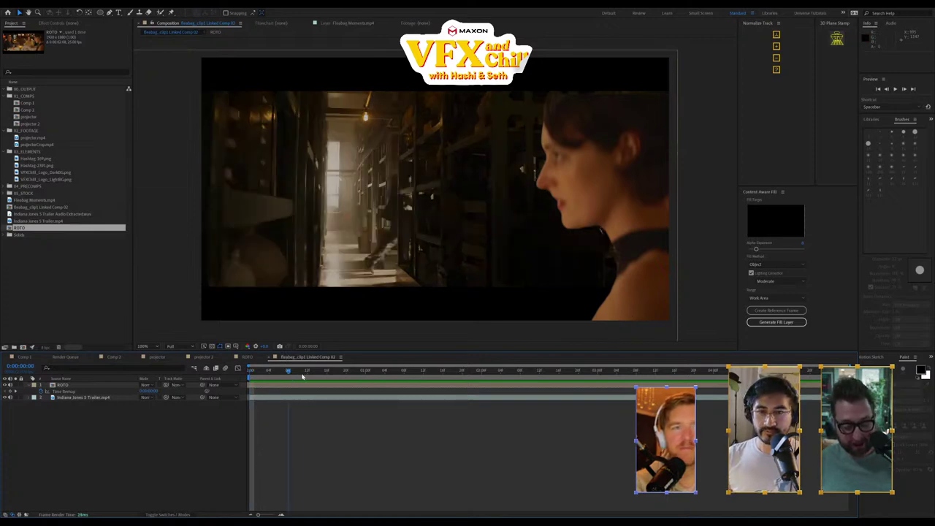
{"action": "left_click_drag", "start_coordinate": [302, 375], "coordinate": [420, 432]}
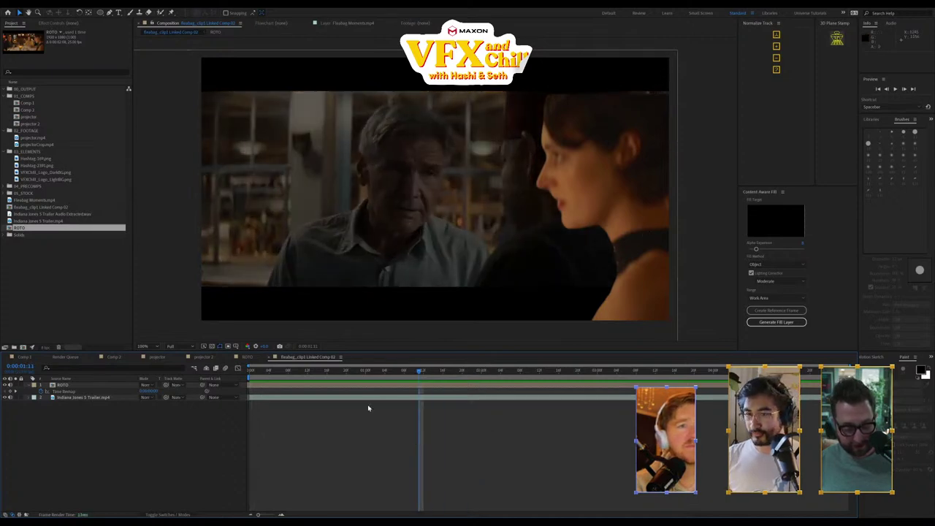
{"action": "left_click_drag", "start_coordinate": [446, 377], "coordinate": [535, 373]}
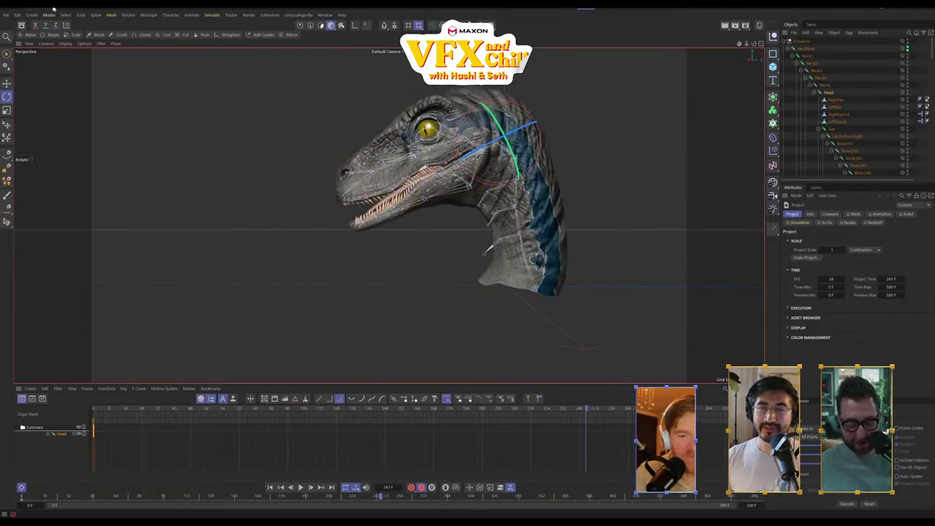
Switch to Cinema 4D and scrub through the raptor head animation to examine its jaw and head movement
{"action": "left_click", "coordinate": [277, 408]}
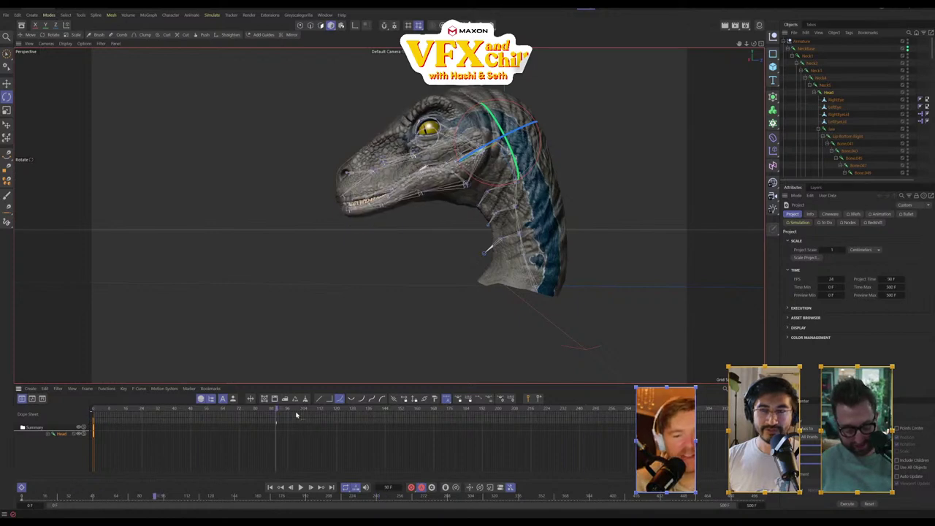
{"action": "left_click_drag", "start_coordinate": [296, 415], "coordinate": [120, 410]}
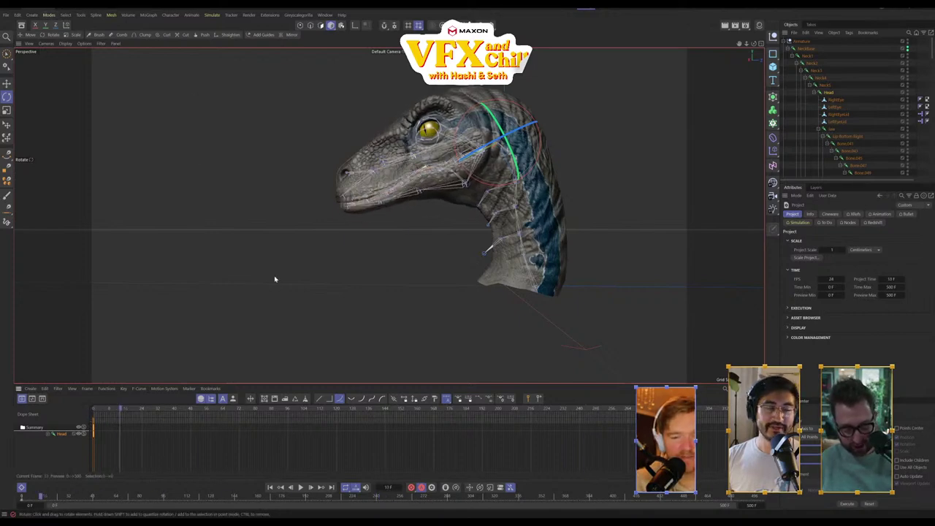
{"action": "left_click_drag", "start_coordinate": [104, 413], "coordinate": [53, 490]}
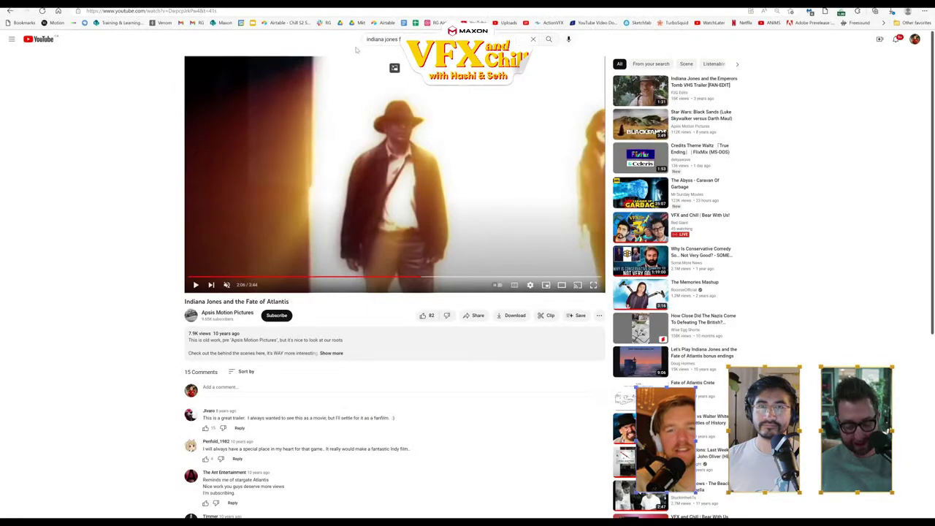
Go to Twitter in the browser and open the But With Raptors profile
{"action": "left_click", "coordinate": [323, 11]}
{"action": "type", "text": "twitter"}
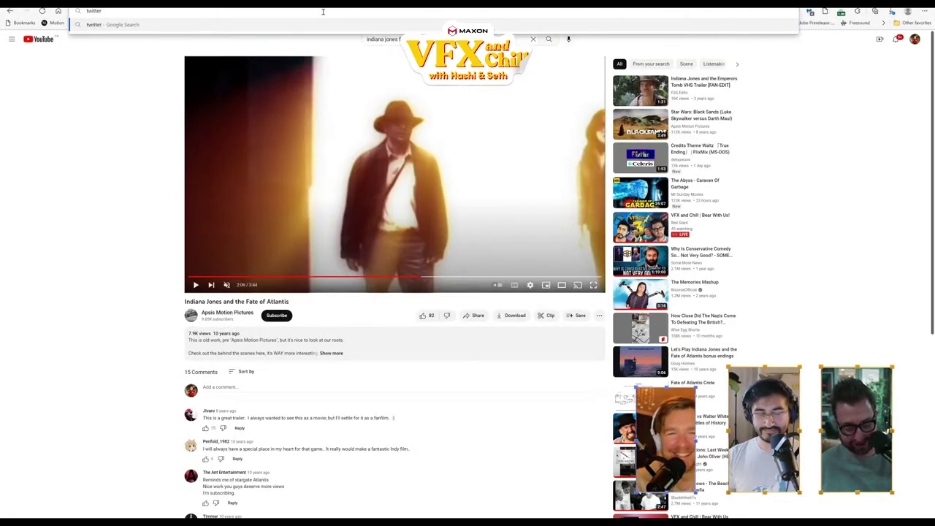
{"action": "key", "text": "Return"}
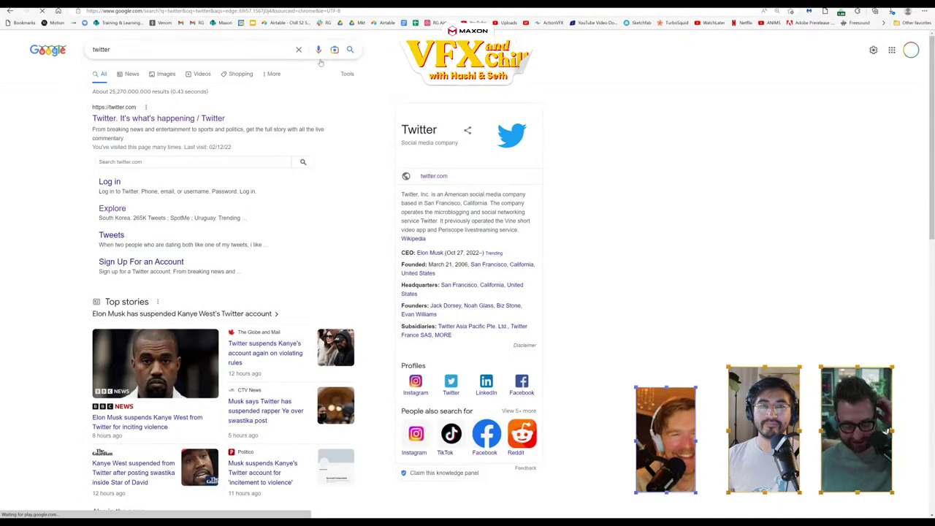
{"action": "left_click", "coordinate": [155, 121]}
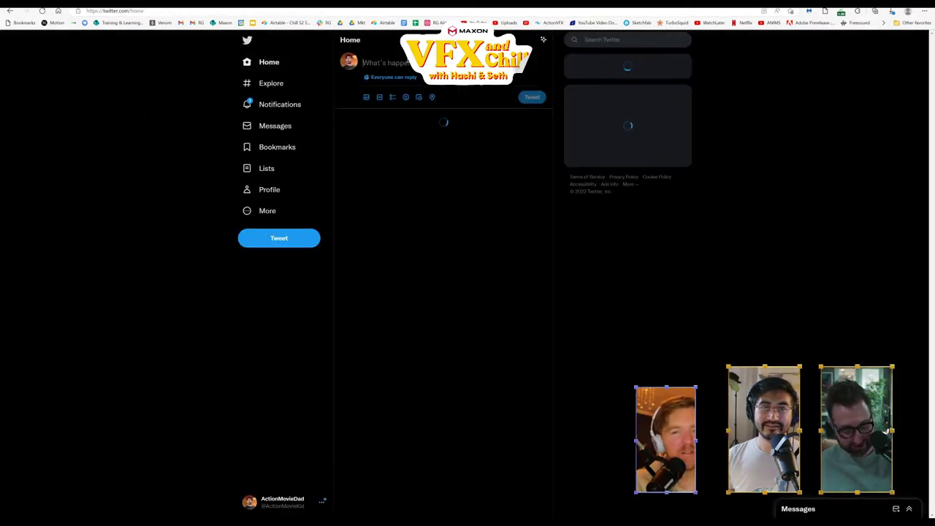
{"action": "left_click", "coordinate": [638, 41]}
{"action": "type", "text": "but"}
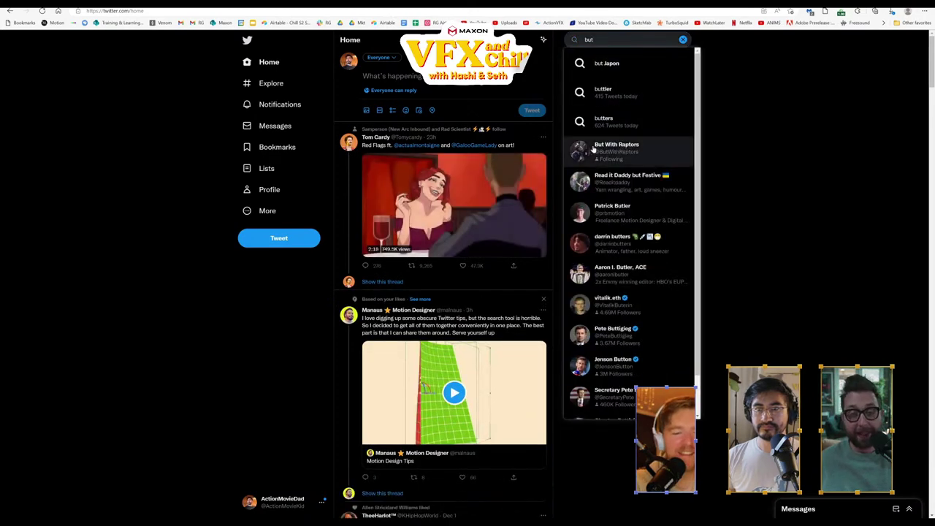
{"action": "left_click", "coordinate": [617, 153]}
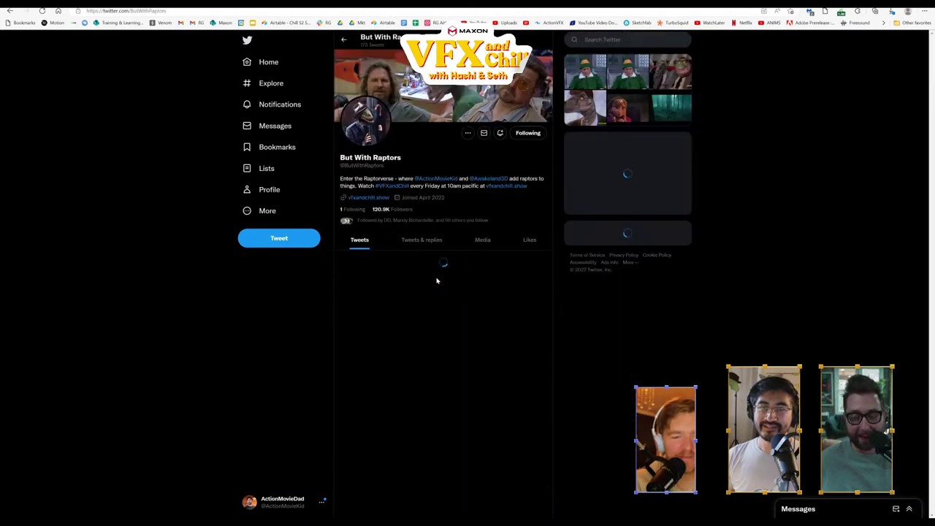
Watch the "You're not an elf." raptor clip in full screen, exit full screen and scrub to the clip's final roar
{"action": "scroll", "coordinate": [449, 274], "scroll_direction": "down", "scroll_amount": 4}
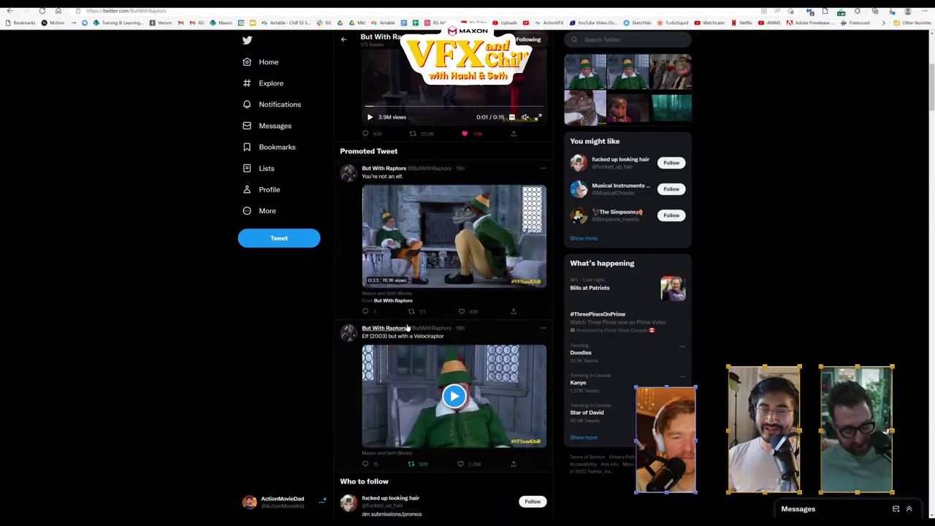
{"action": "left_click", "coordinate": [538, 280]}
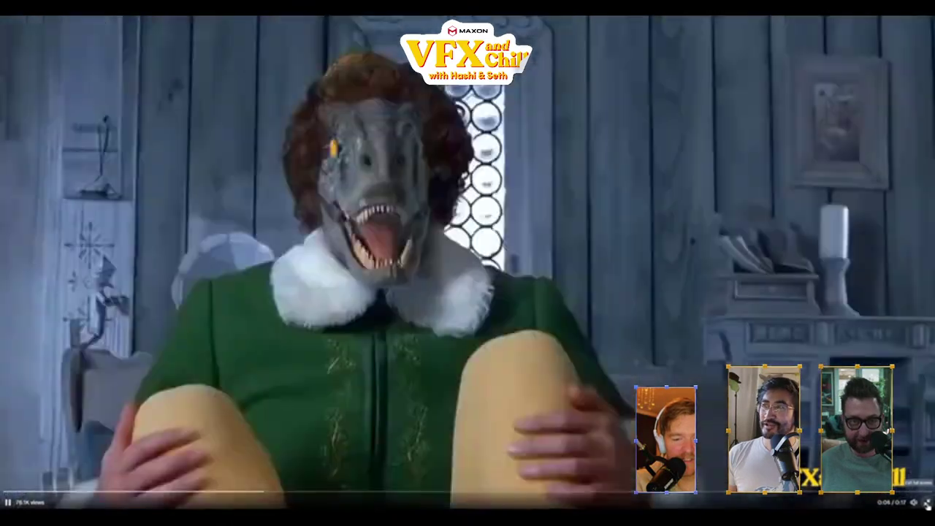
{"action": "key", "text": "Escape"}
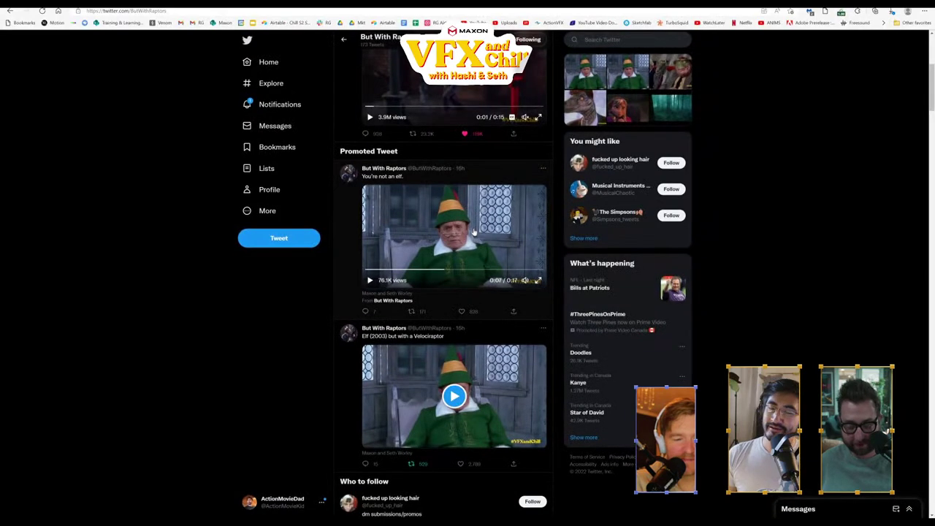
{"action": "left_click", "coordinate": [494, 270]}
{"action": "left_click", "coordinate": [530, 270]}
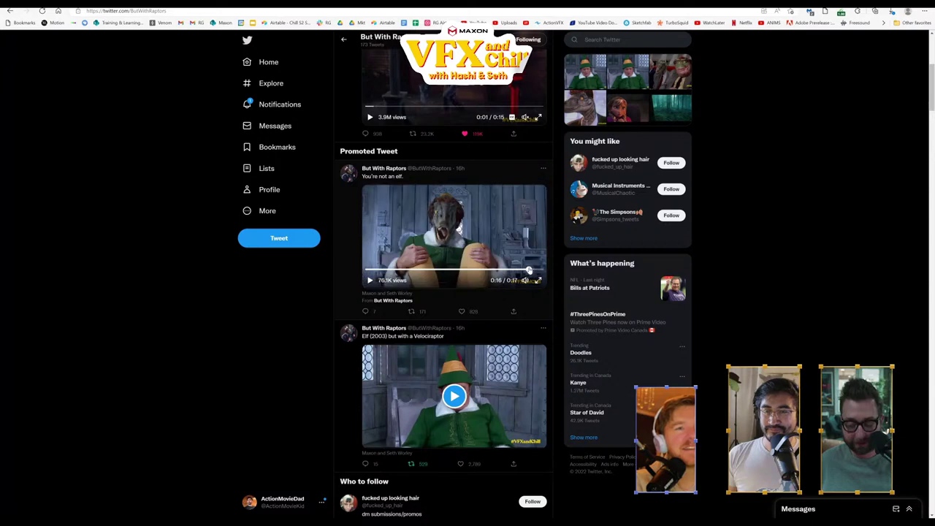
{"action": "left_click_drag", "start_coordinate": [531, 270], "coordinate": [536, 271]}
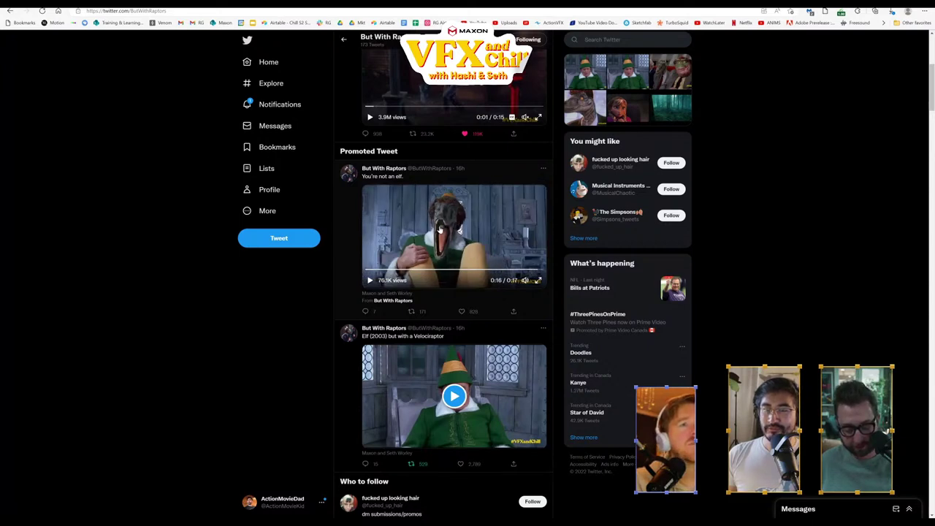
Switch to After Effects, open the recent project Elf_01.aep and bring up the VFX_08_01 comp
{"action": "key", "text": "alt+Tab"}
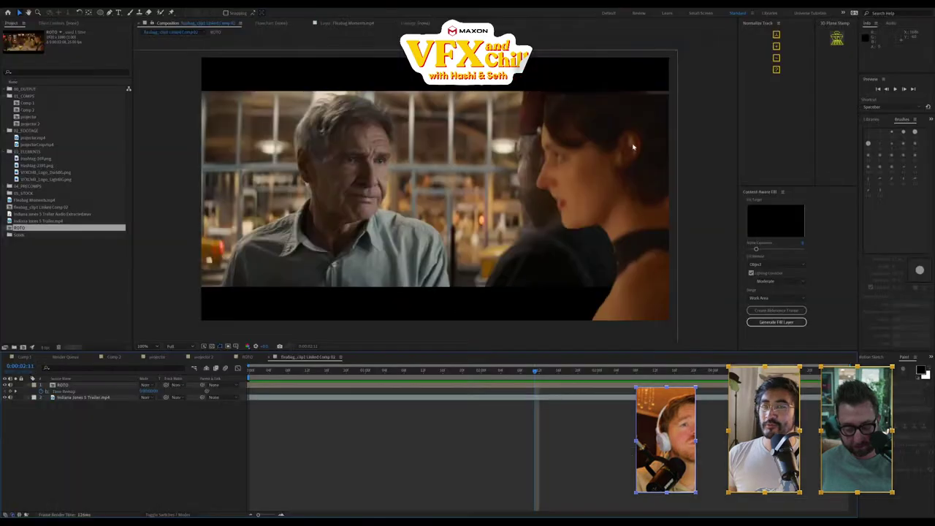
{"action": "key", "text": "alt+f"}
{"action": "mouse_move", "coordinate": [47, 35]}
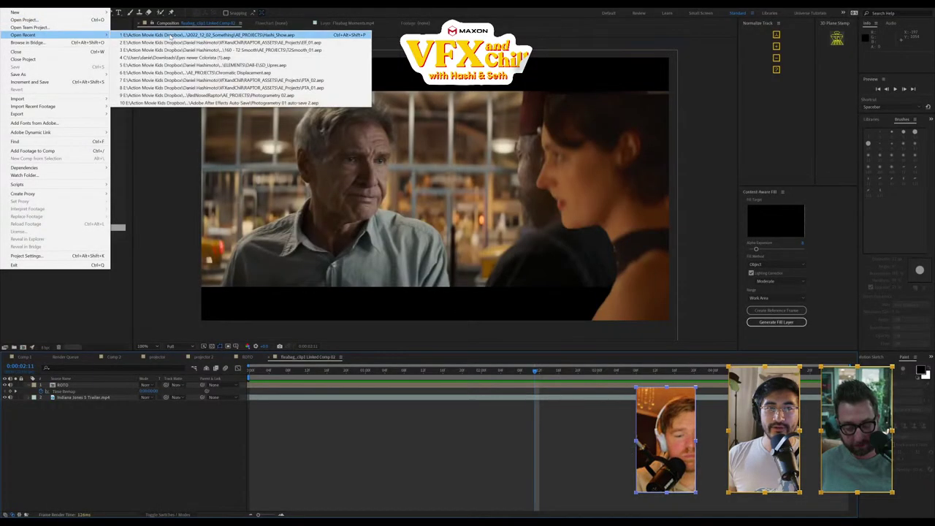
{"action": "left_click", "coordinate": [195, 50]}
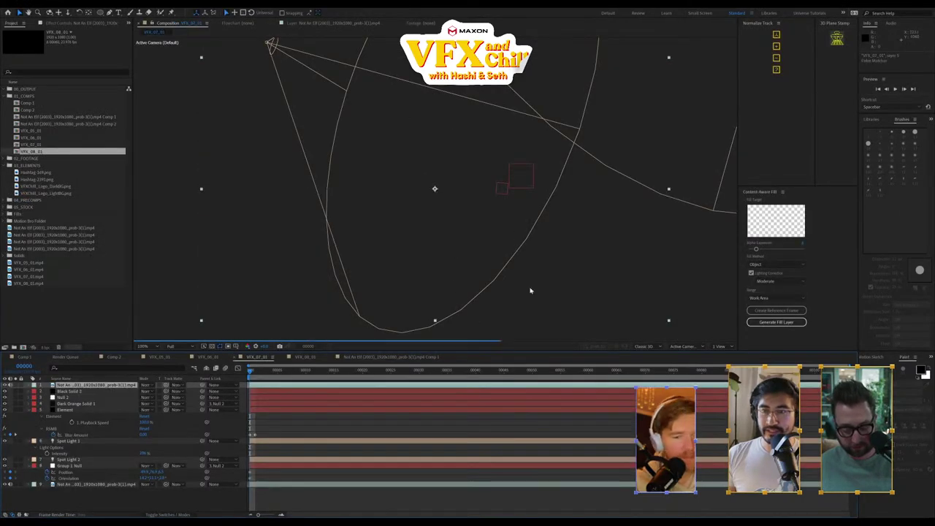
{"action": "left_click", "coordinate": [311, 358]}
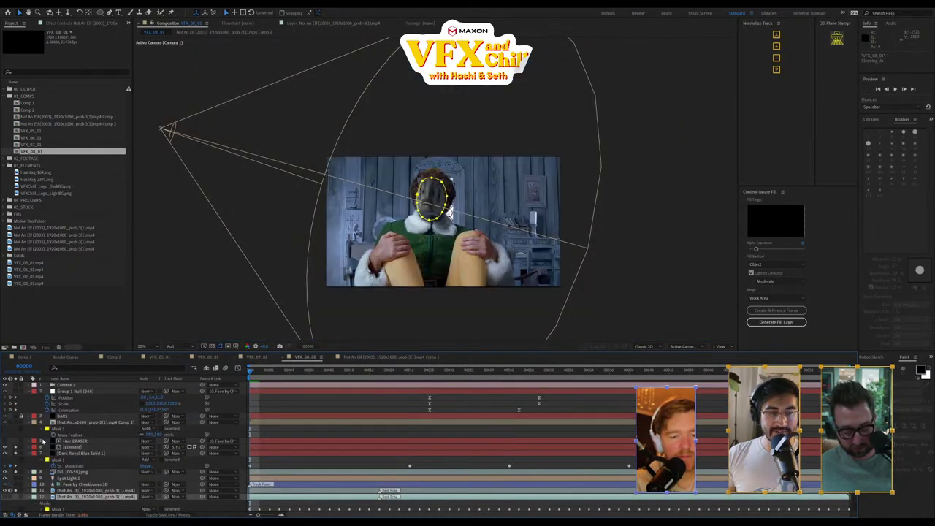
Examine the VFX_08_01 layer stack and the masked raptor face up close in the elf shot
{"action": "scroll", "coordinate": [96, 472], "scroll_direction": "down", "scroll_amount": 2}
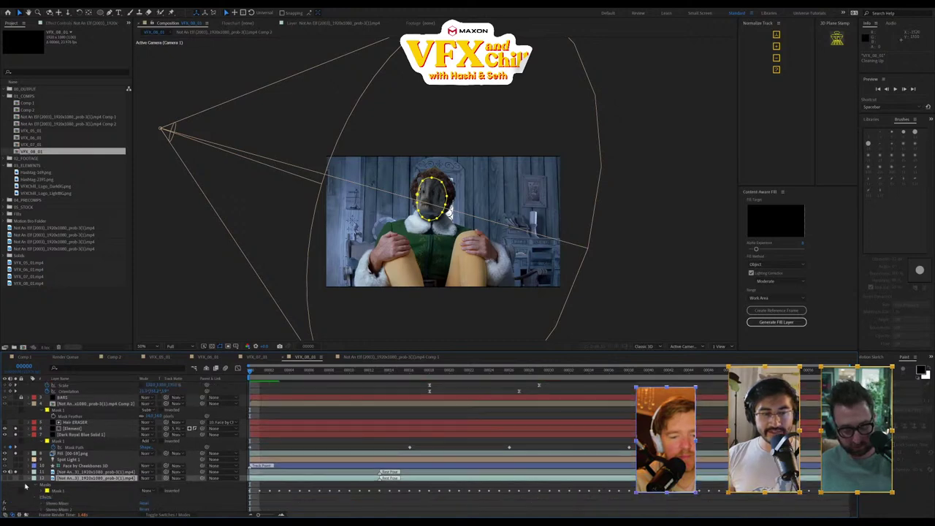
{"action": "left_click", "coordinate": [97, 472]}
{"action": "scroll", "coordinate": [102, 438], "scroll_direction": "down", "scroll_amount": 3}
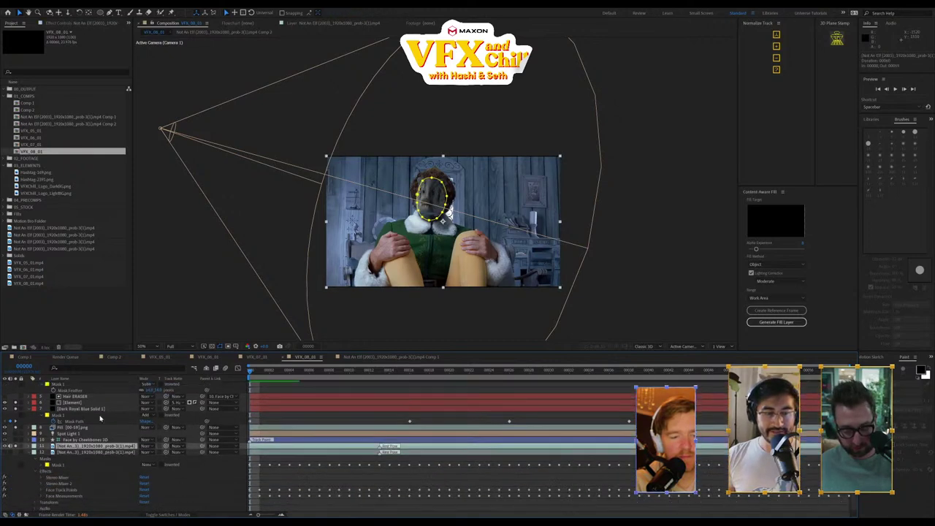
{"action": "scroll", "coordinate": [98, 459], "scroll_direction": "up", "scroll_amount": 5}
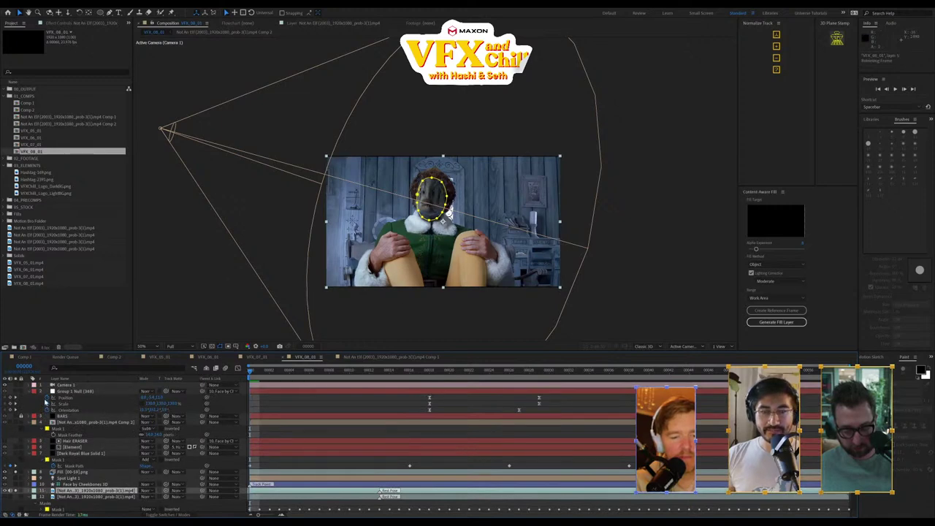
{"action": "key", "text": "space"}
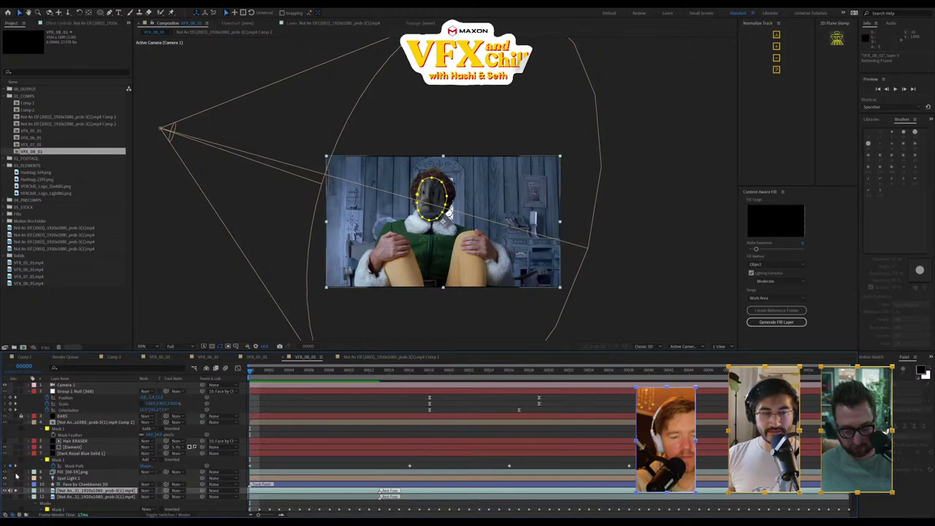
{"action": "key", "text": "."}
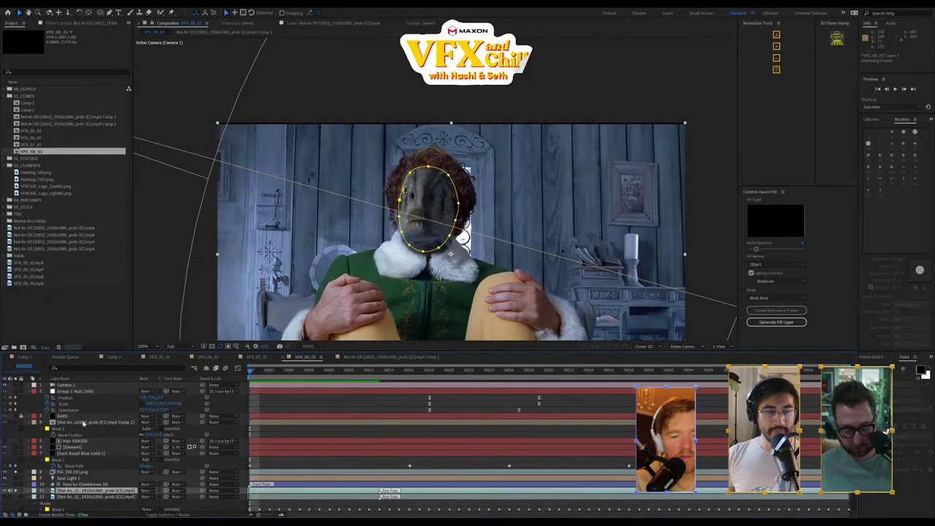
{"action": "key", "text": "."}
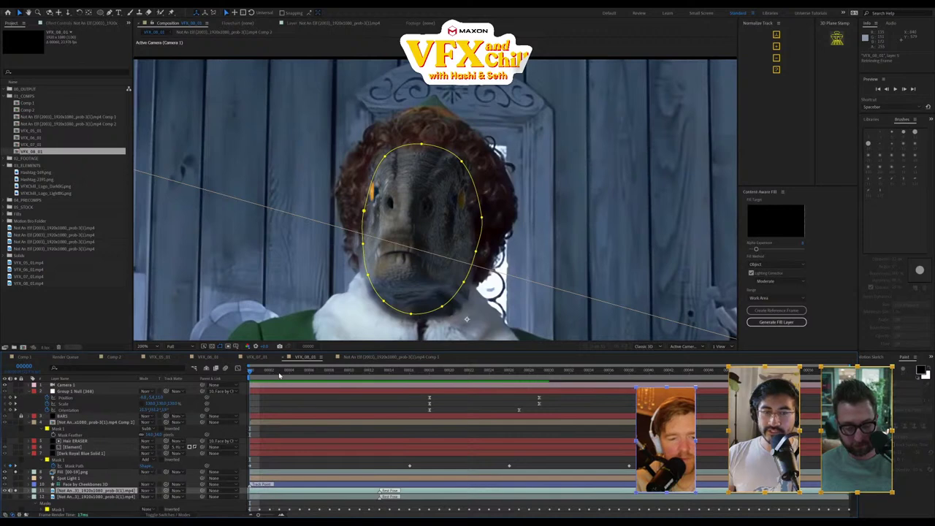
Play back the raptor head shot from the start, solo the Element layer and preview the jaw opening
{"action": "left_click", "coordinate": [310, 371]}
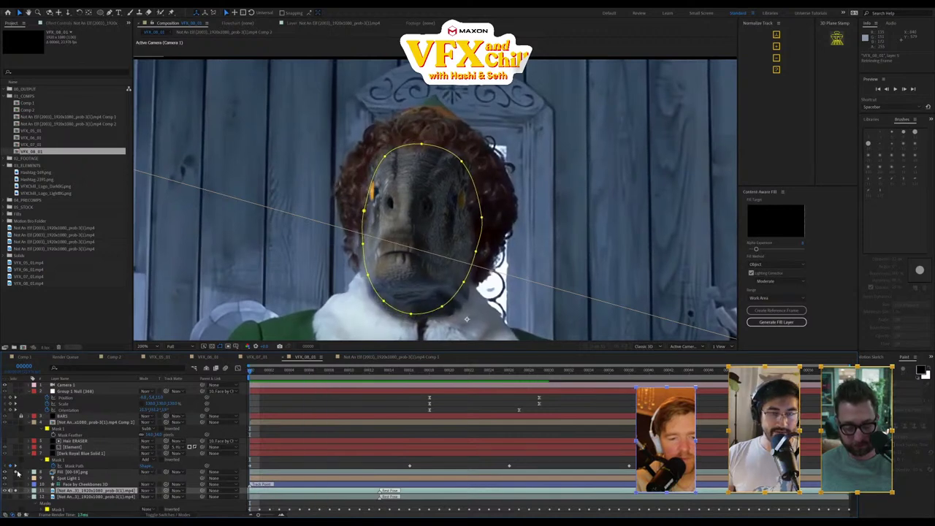
{"action": "key", "text": "Home"}
{"action": "key", "text": "space"}
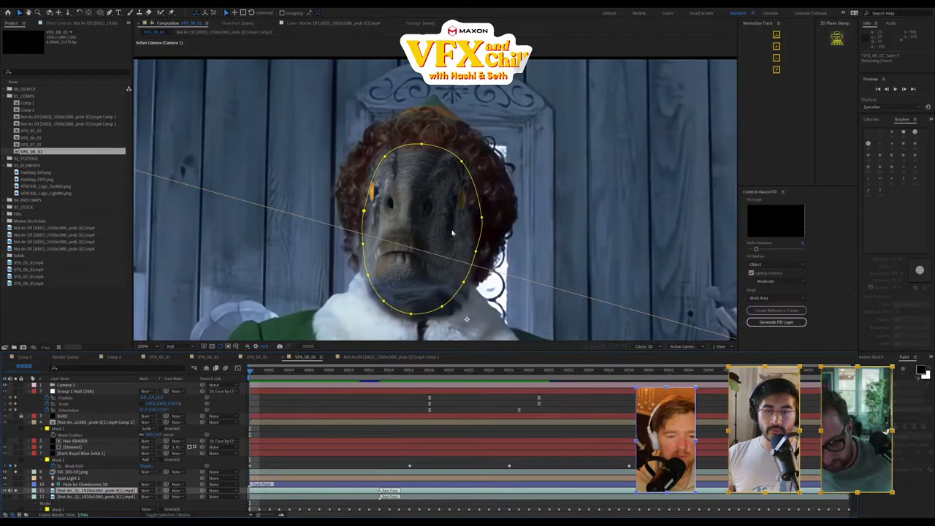
{"action": "left_click", "coordinate": [900, 89]}
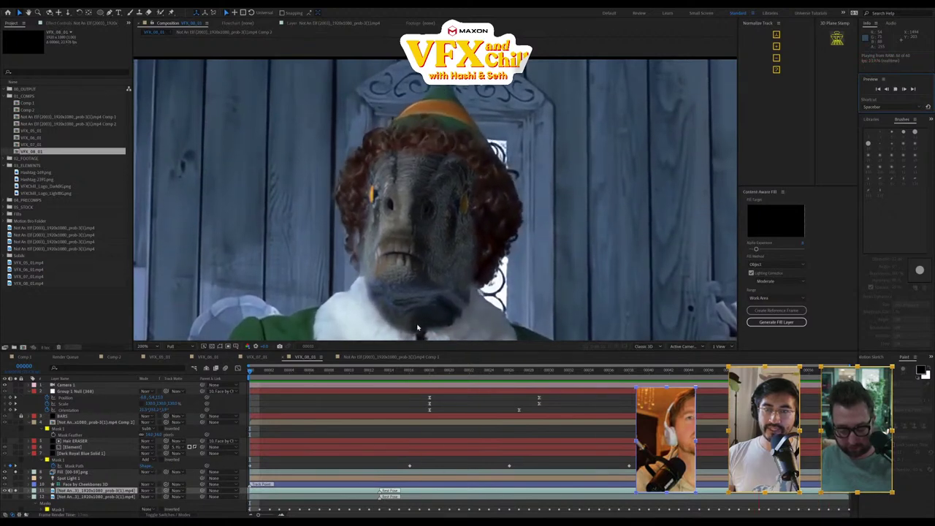
{"action": "key", "text": "space"}
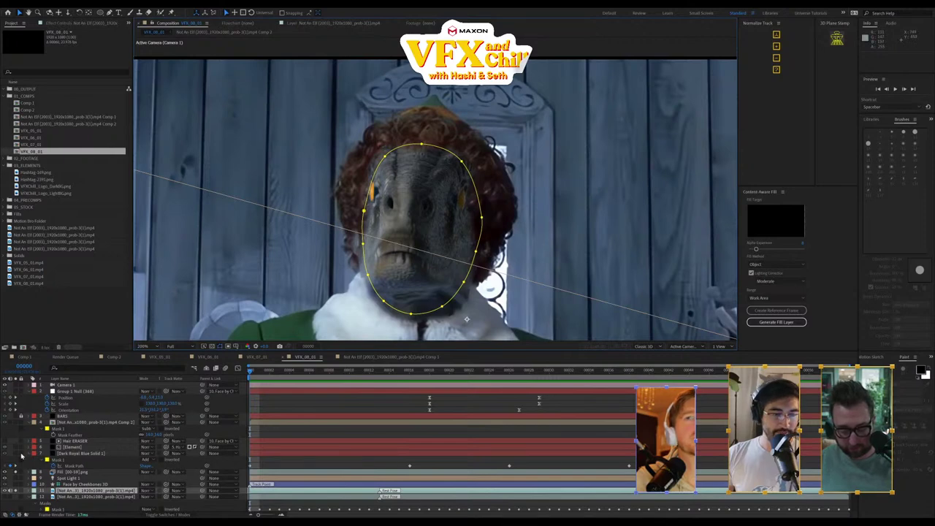
{"action": "left_click", "coordinate": [16, 448]}
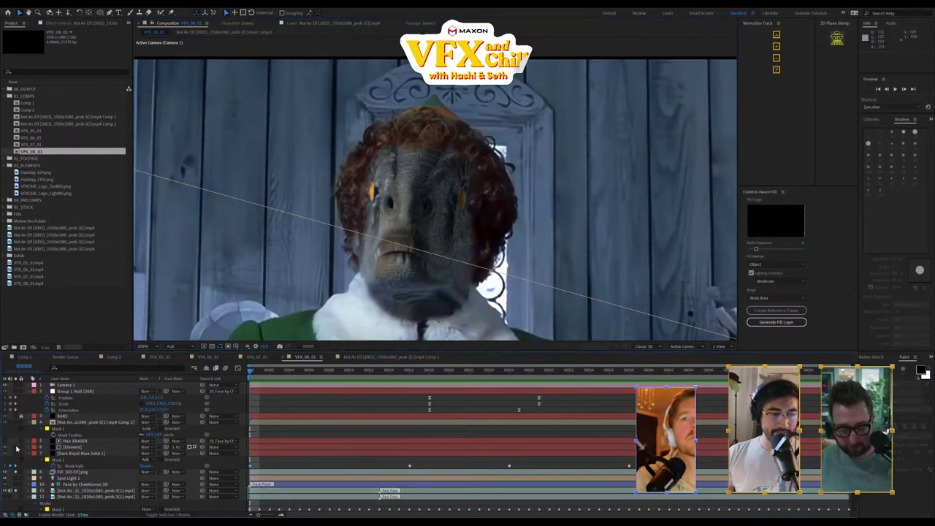
{"action": "key", "text": "space"}
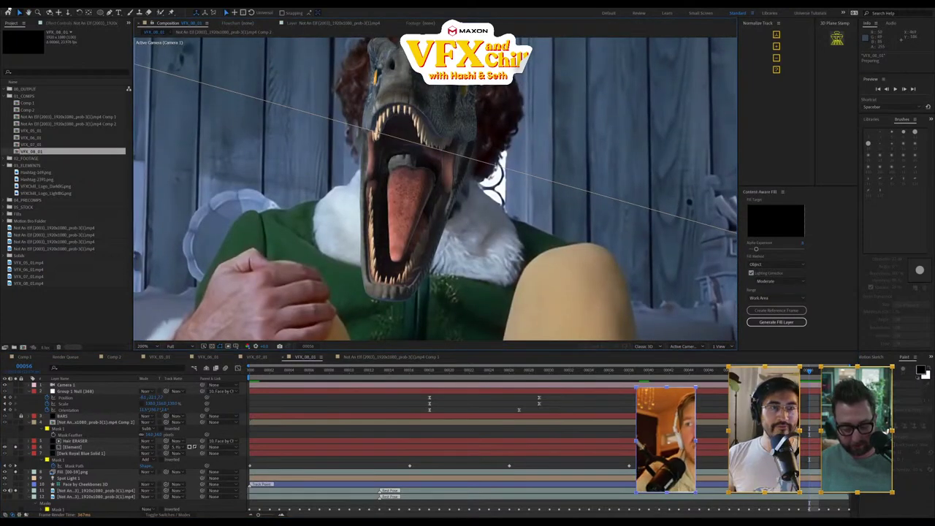
Reopen the recent project Hashi_Show.aep and discard the changes to Elf_01.aep
{"action": "left_click", "coordinate": [28, 11]}
{"action": "mouse_move", "coordinate": [11, 3]}
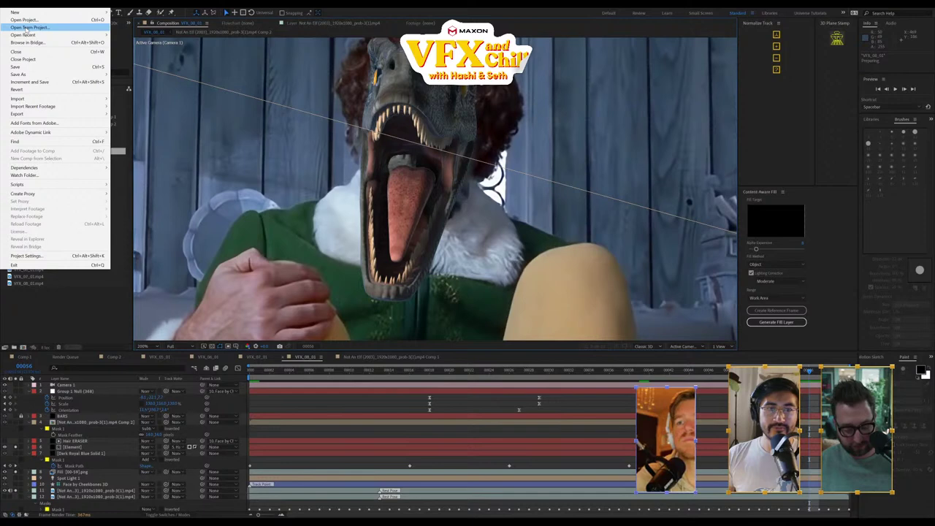
{"action": "mouse_move", "coordinate": [70, 35]}
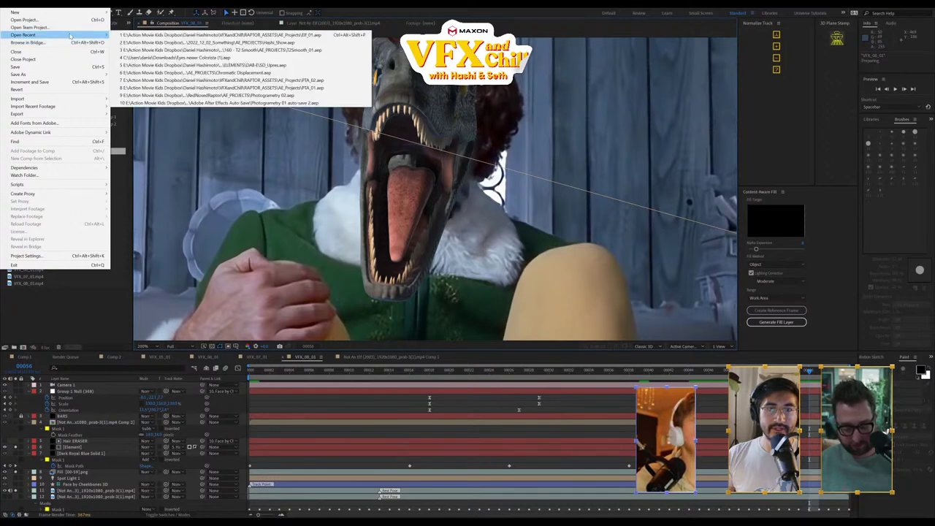
{"action": "left_click", "coordinate": [190, 35]}
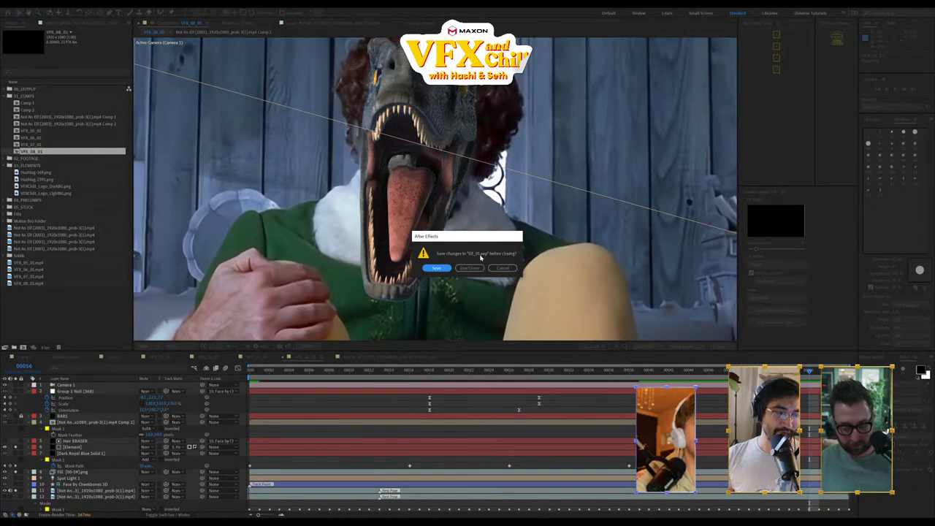
{"action": "left_click", "coordinate": [469, 267]}
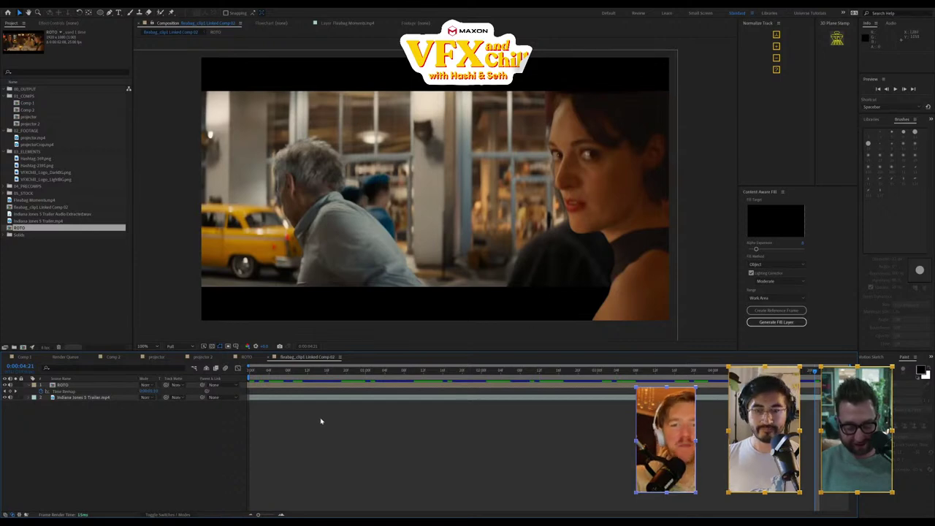
Return the linked Fleabag comp to its first frame and play back the composite through her look to camera
{"action": "left_click", "coordinate": [256, 372]}
{"action": "key", "text": "Home"}
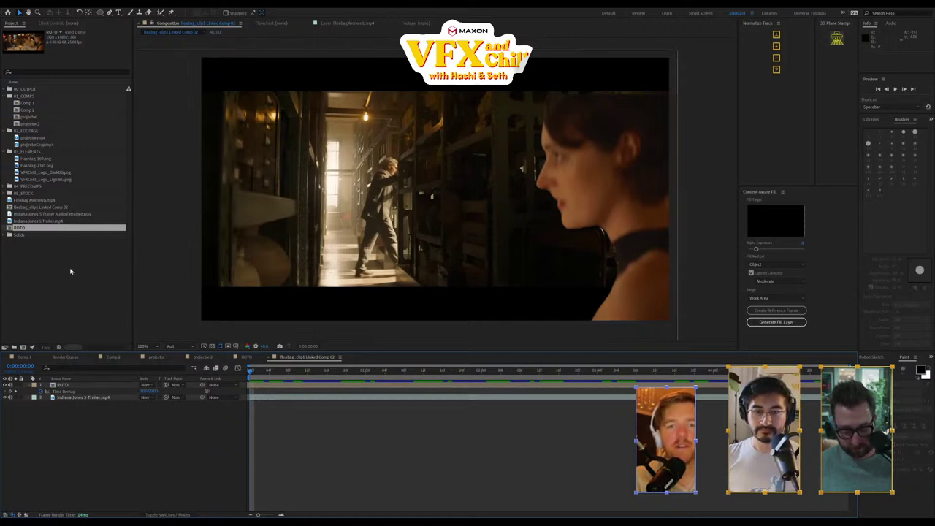
{"action": "left_click", "coordinate": [13, 7]}
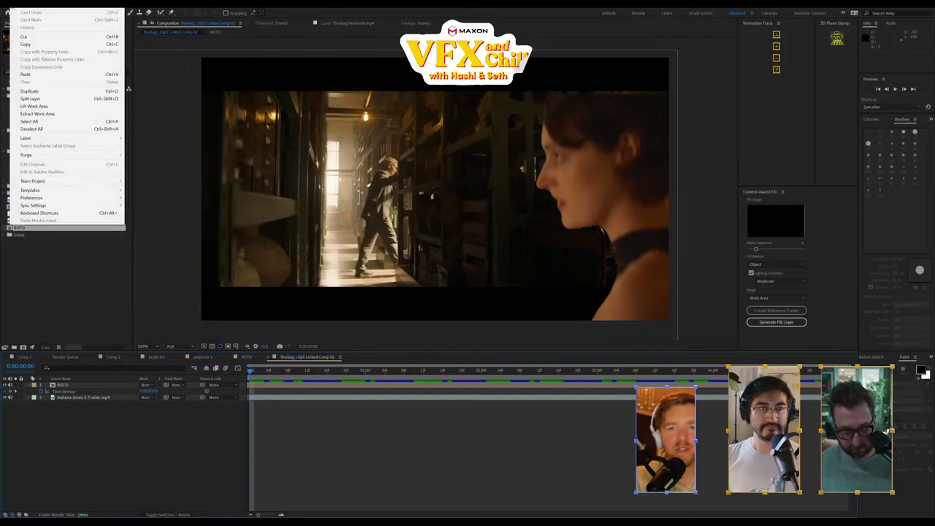
{"action": "key", "text": "Escape"}
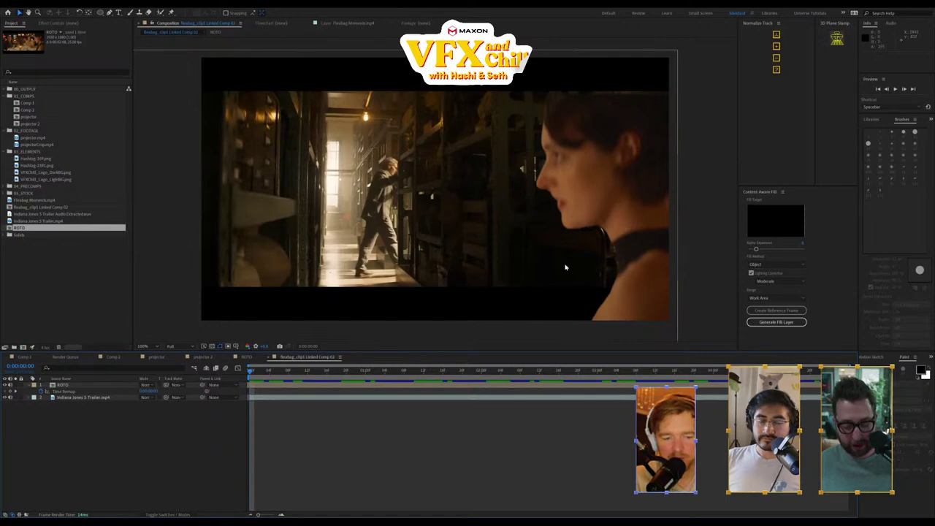
{"action": "key", "text": "space"}
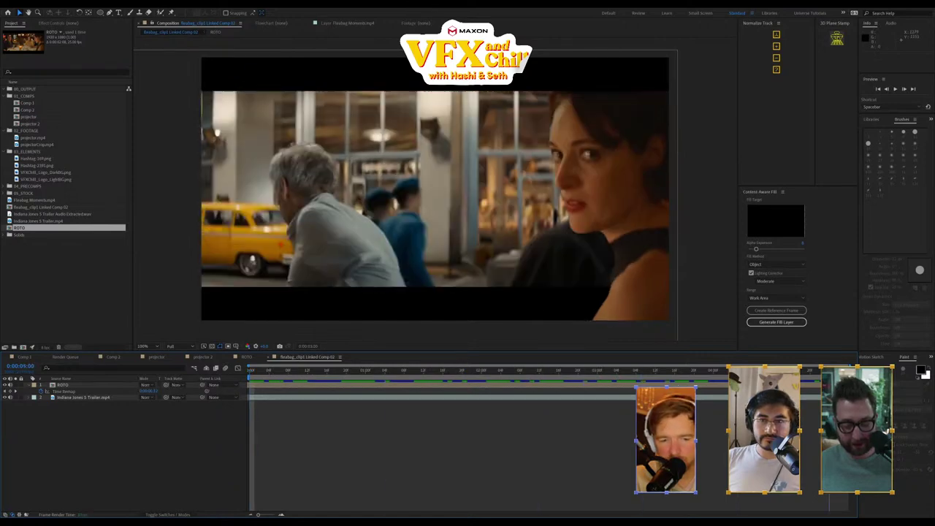
{"action": "key", "text": "space"}
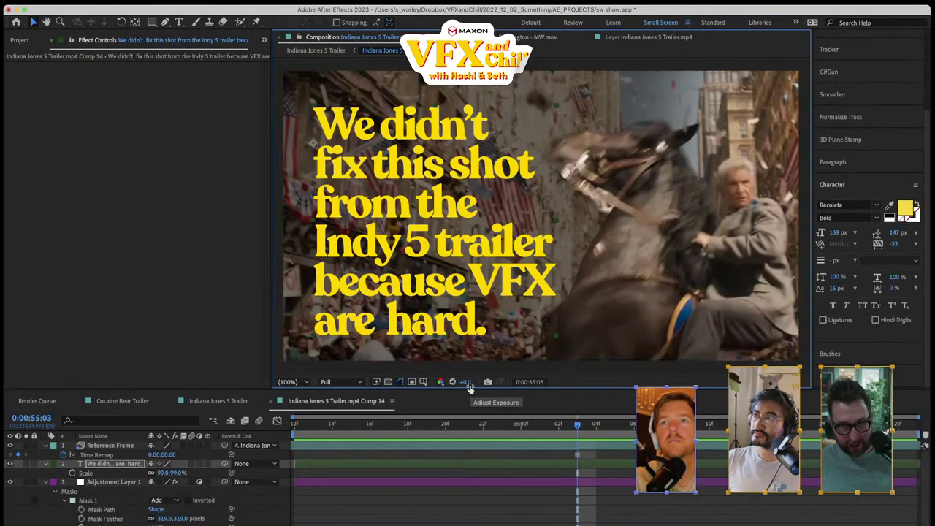
Change "didn't" to "did not" in the yellow headline text over the Indiana Jones shot
{"action": "scroll", "coordinate": [441, 290], "scroll_direction": "down", "scroll_amount": 2}
{"action": "scroll", "coordinate": [439, 287], "scroll_direction": "up", "scroll_amount": 4}
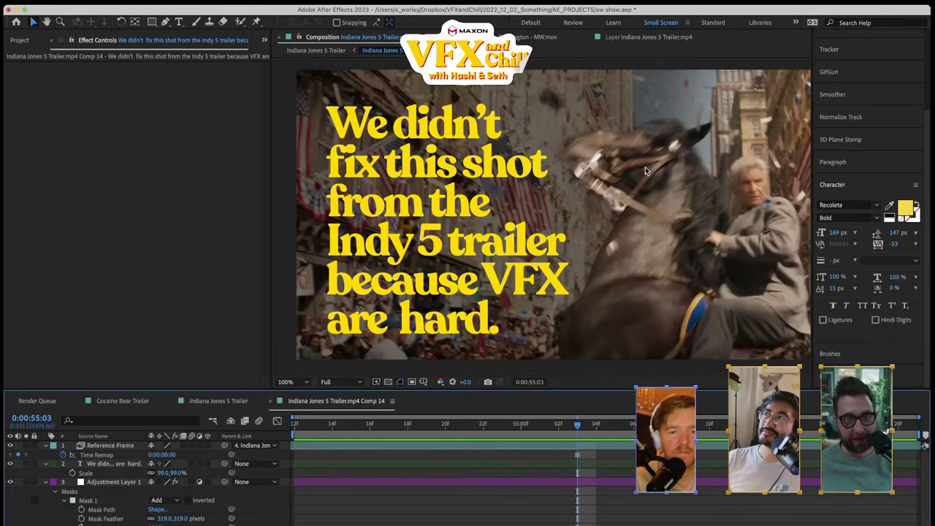
{"action": "scroll", "coordinate": [594, 193], "scroll_direction": "down", "scroll_amount": 4}
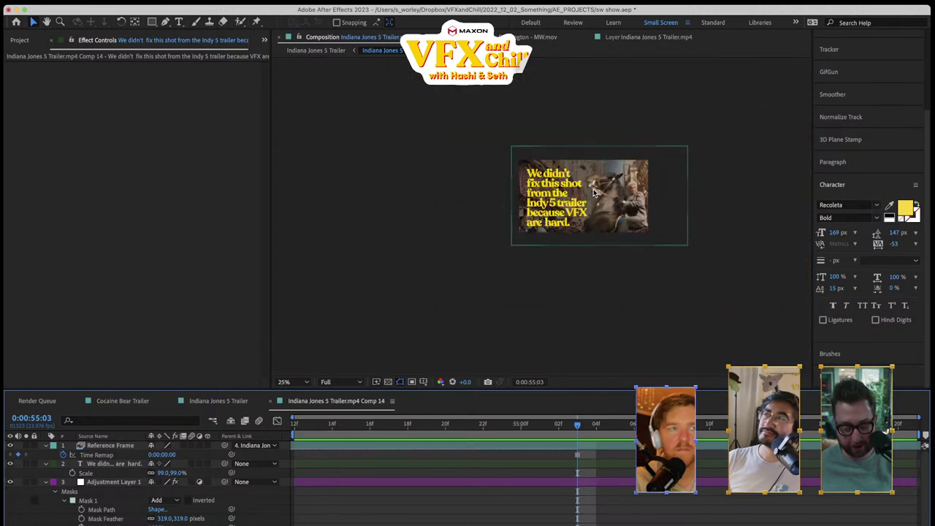
{"action": "scroll", "coordinate": [595, 192], "scroll_direction": "up", "scroll_amount": 2}
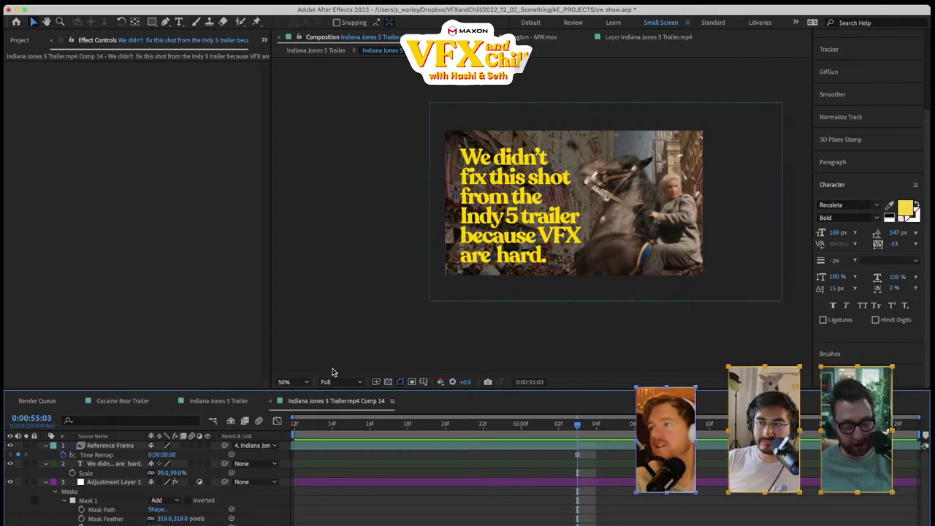
{"action": "double_click", "coordinate": [532, 159]}
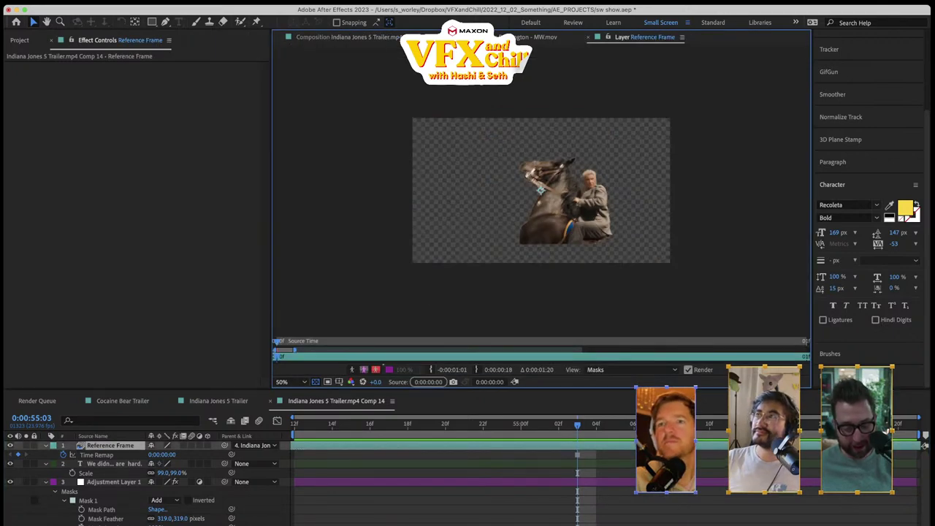
{"action": "left_click", "coordinate": [348, 36]}
{"action": "double_click", "coordinate": [114, 465]}
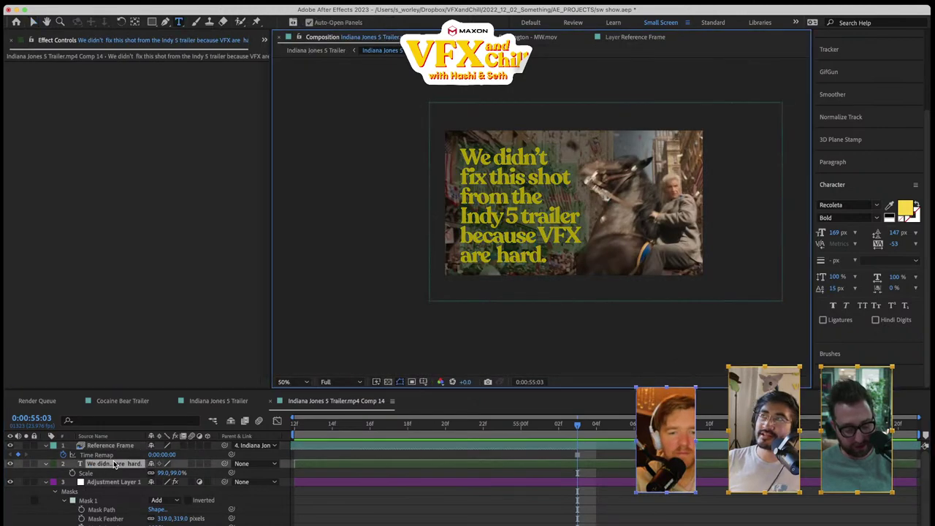
{"action": "left_click", "coordinate": [259, 497]}
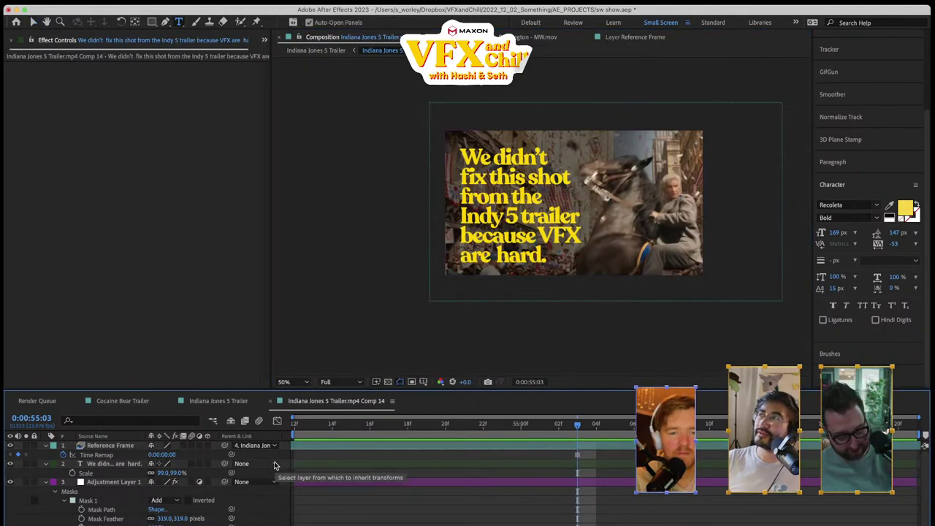
{"action": "left_click", "coordinate": [545, 154]}
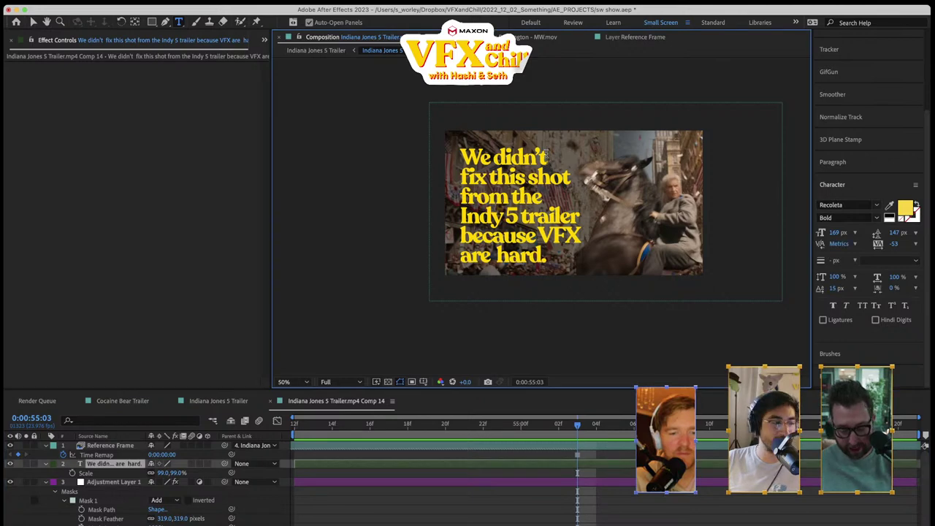
{"action": "key", "text": "BackSpace"}
{"action": "key", "text": "BackSpace"}
{"action": "key", "text": "BackSpace"}
{"action": "type", "text": "not"}
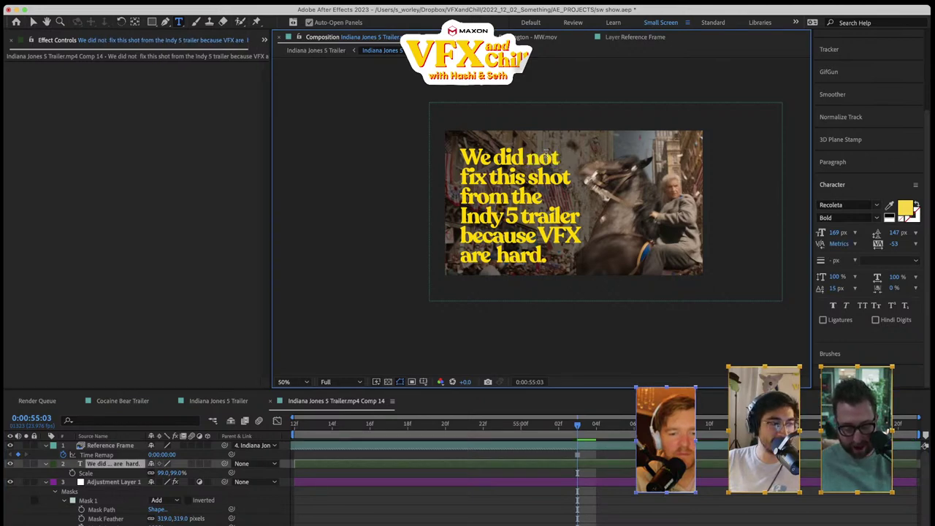
{"action": "left_click", "coordinate": [280, 524]}
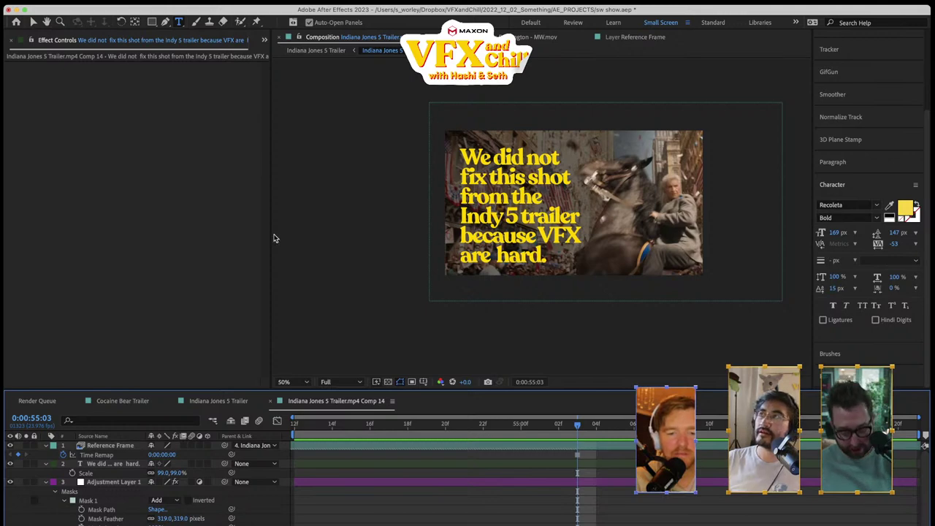
Import ChillLogo_Sticker.png from the _Logos folder inside SHOW BRANDING in the VFXandChill folder
{"action": "key", "text": "super+i"}
{"action": "scroll", "coordinate": [187, 268], "scroll_direction": "down", "scroll_amount": 5}
{"action": "scroll", "coordinate": [194, 182], "scroll_direction": "up", "scroll_amount": 5}
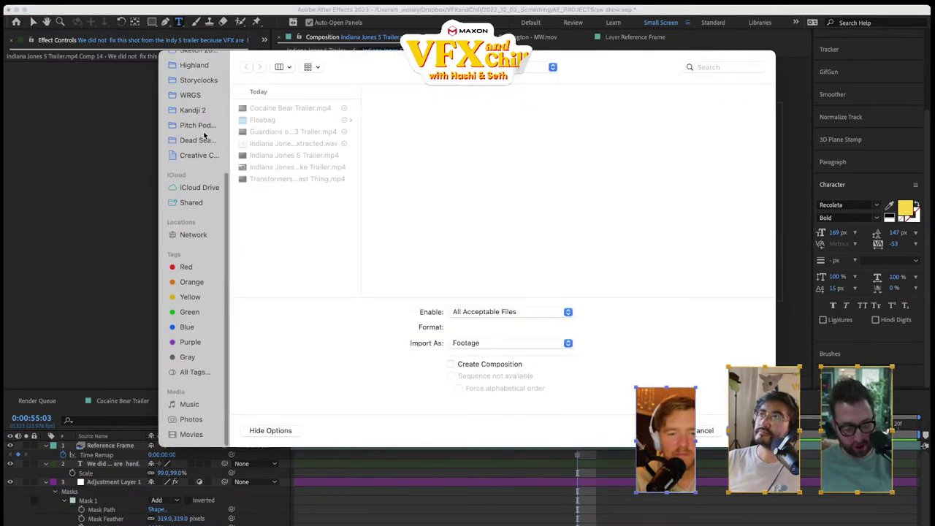
{"action": "scroll", "coordinate": [199, 132], "scroll_direction": "down", "scroll_amount": 1}
{"action": "left_click", "coordinate": [198, 165]}
{"action": "scroll", "coordinate": [293, 239], "scroll_direction": "down", "scroll_amount": 5}
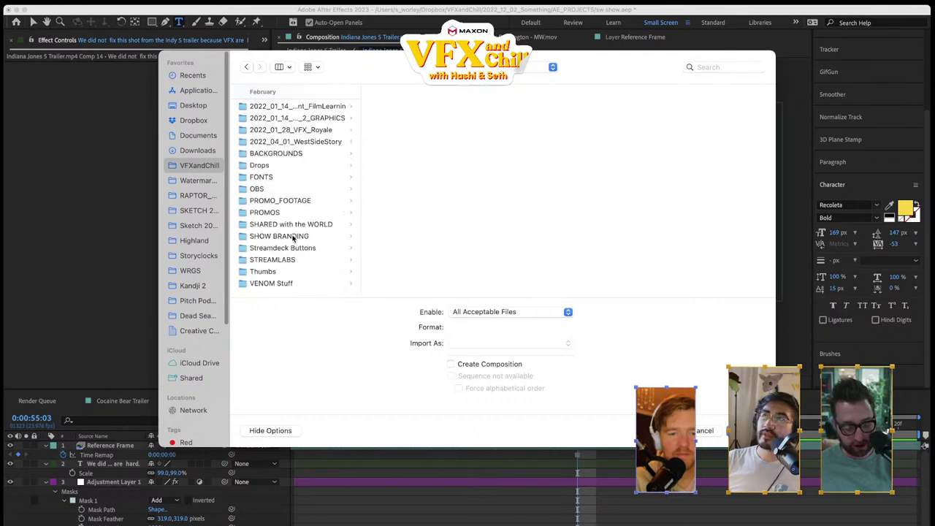
{"action": "left_click", "coordinate": [293, 239]}
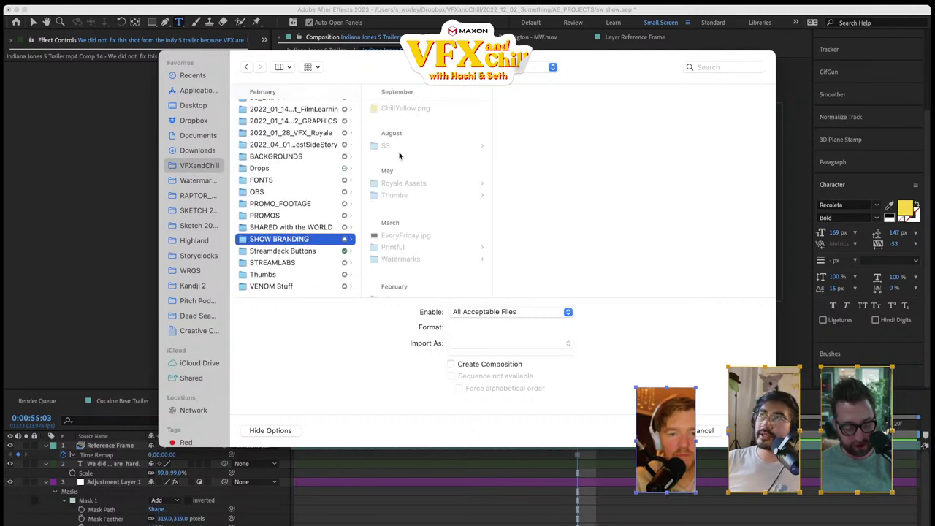
{"action": "scroll", "coordinate": [422, 235], "scroll_direction": "down", "scroll_amount": 3}
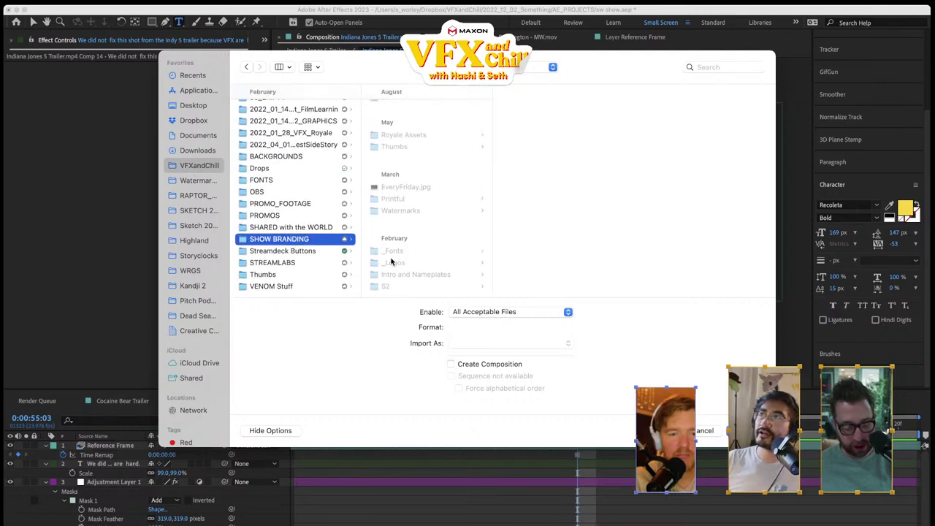
{"action": "left_click", "coordinate": [393, 263]}
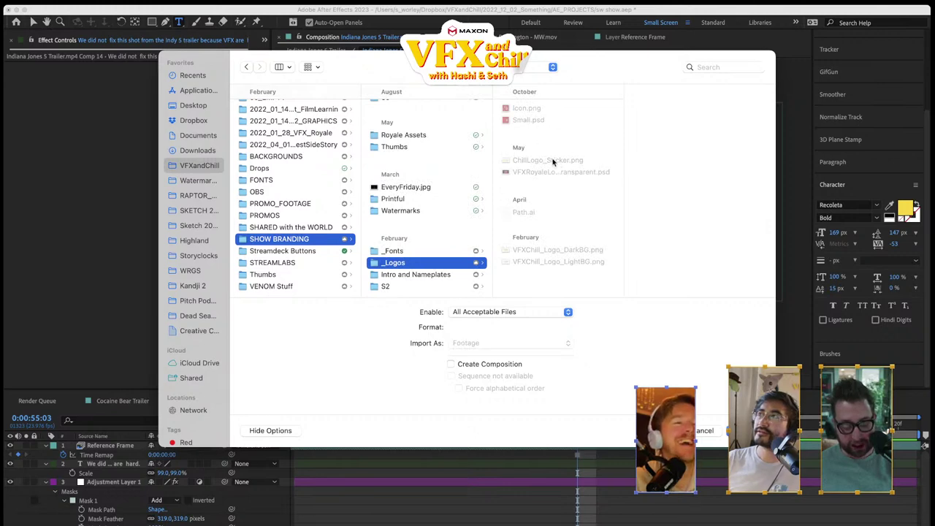
{"action": "left_click", "coordinate": [548, 161]}
{"action": "double_click", "coordinate": [548, 161]}
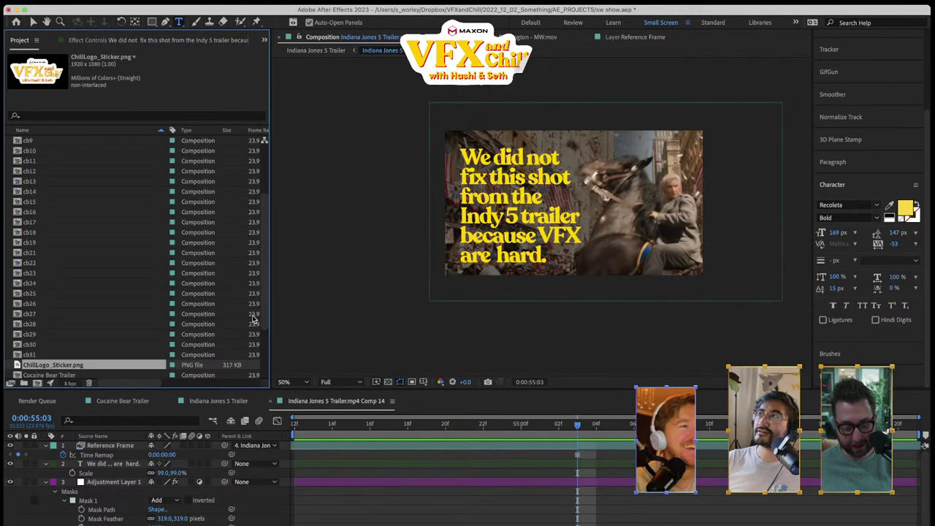
Add the logo sticker as the topmost layer of the composition, scale it to 31% and move it up beside the headline's first lines
{"action": "left_click_drag", "start_coordinate": [19, 367], "coordinate": [106, 446]}
{"action": "key", "text": "s"}
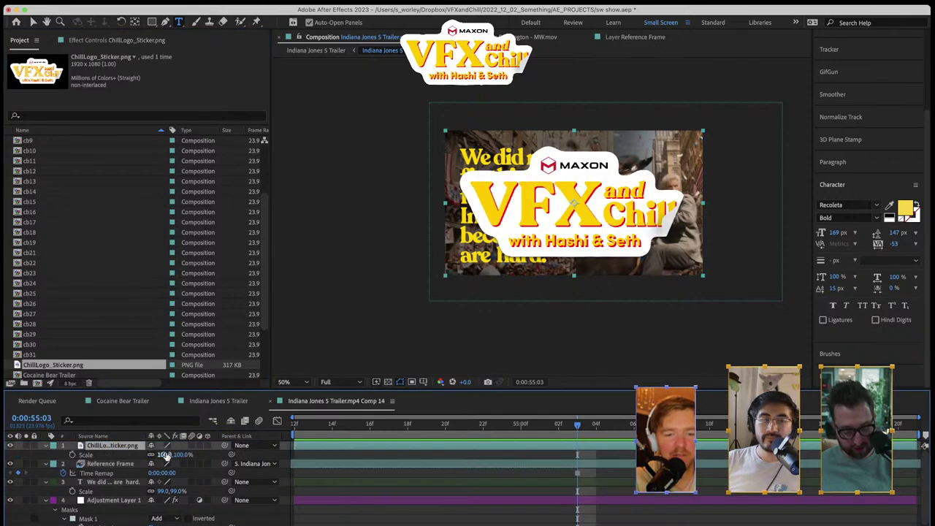
{"action": "left_click_drag", "start_coordinate": [179, 455], "coordinate": [142, 455]}
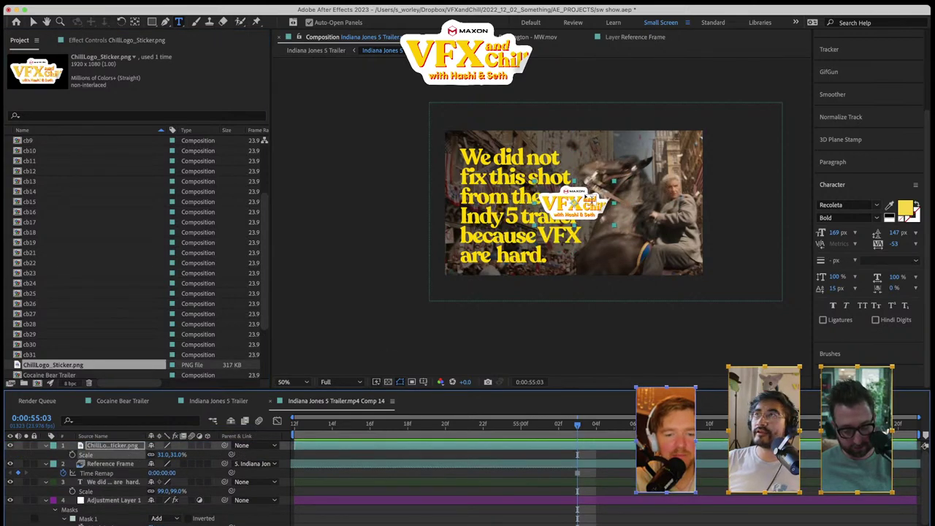
{"action": "key", "text": "v"}
{"action": "left_click_drag", "start_coordinate": [593, 205], "coordinate": [590, 163]}
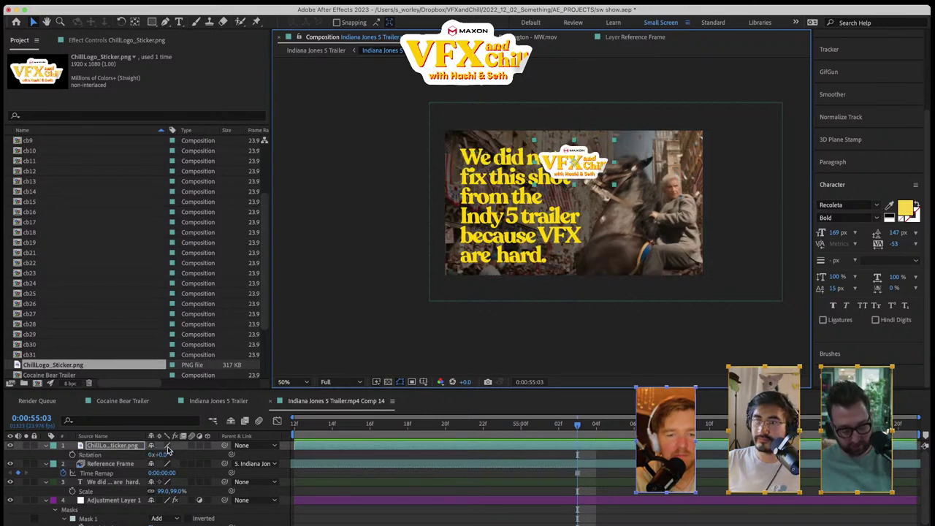
Rotate the sticker to 23° and tuck it into the image's upper-right corner, layered beneath the Reference Frame
{"action": "key", "text": "r"}
{"action": "left_click_drag", "start_coordinate": [162, 455], "coordinate": [175, 455]}
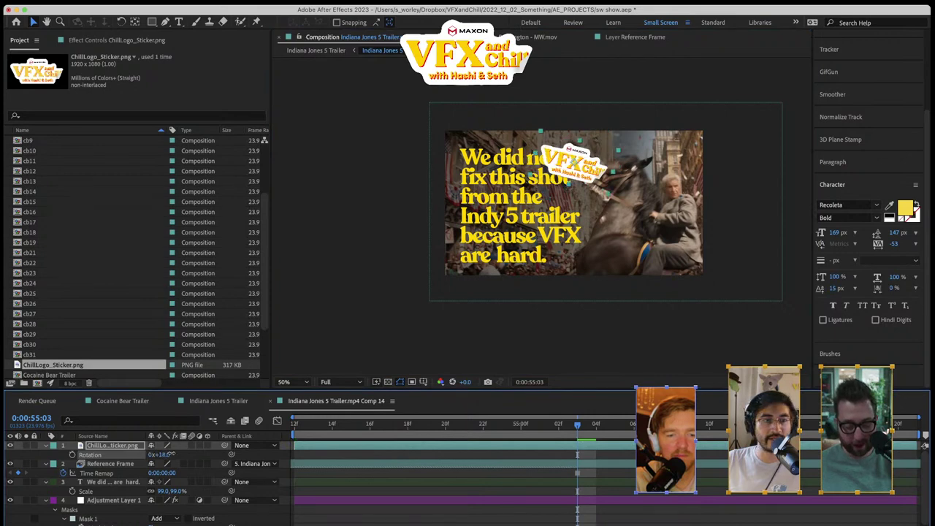
{"action": "left_click_drag", "start_coordinate": [607, 154], "coordinate": [707, 143]}
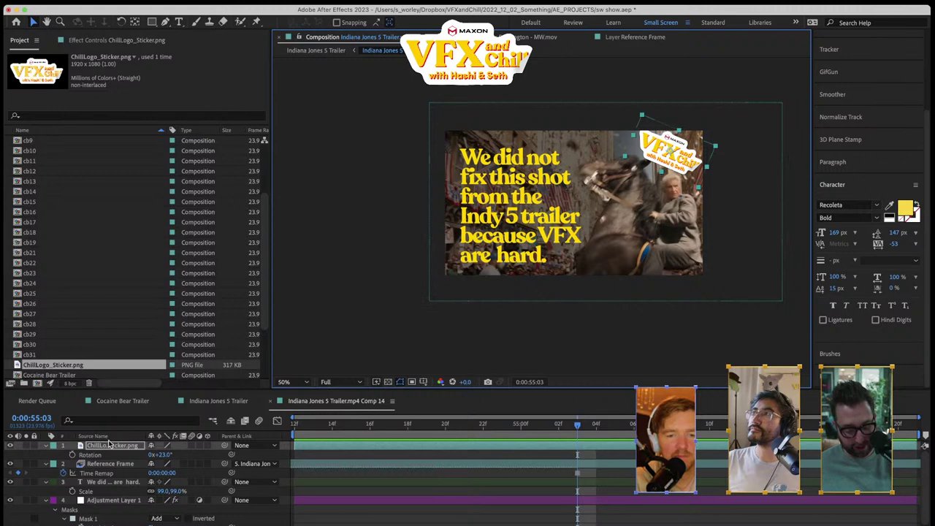
{"action": "left_click_drag", "start_coordinate": [109, 445], "coordinate": [115, 476]}
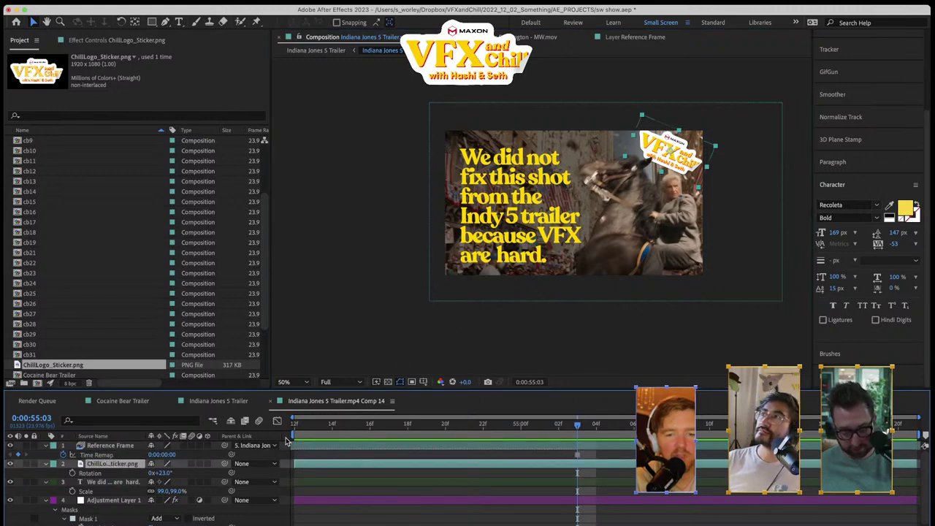
{"action": "left_click_drag", "start_coordinate": [675, 149], "coordinate": [670, 146]}
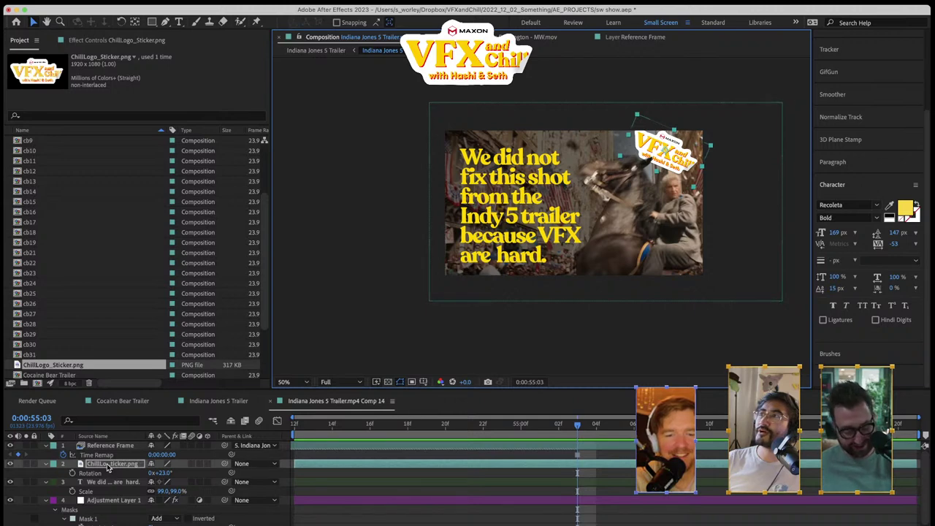
Try the sticker in front of the horse's body, above the Reference Frame layer, smaller and rotated to 8°
{"action": "left_click_drag", "start_coordinate": [108, 468], "coordinate": [110, 443]}
{"action": "left_click_drag", "start_coordinate": [660, 180], "coordinate": [631, 231]}
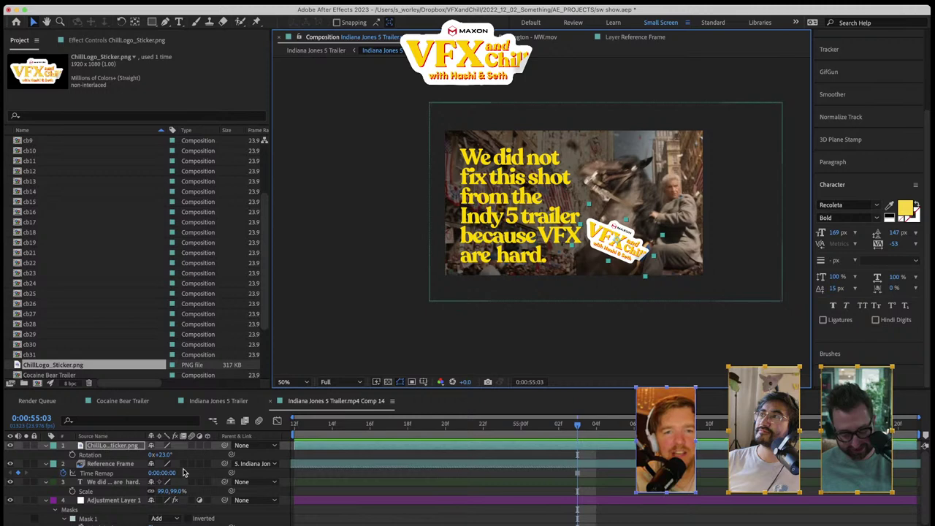
{"action": "key", "text": "s"}
{"action": "left_click_drag", "start_coordinate": [168, 455], "coordinate": [158, 456]}
{"action": "key", "text": "r"}
{"action": "left_click", "coordinate": [641, 239]}
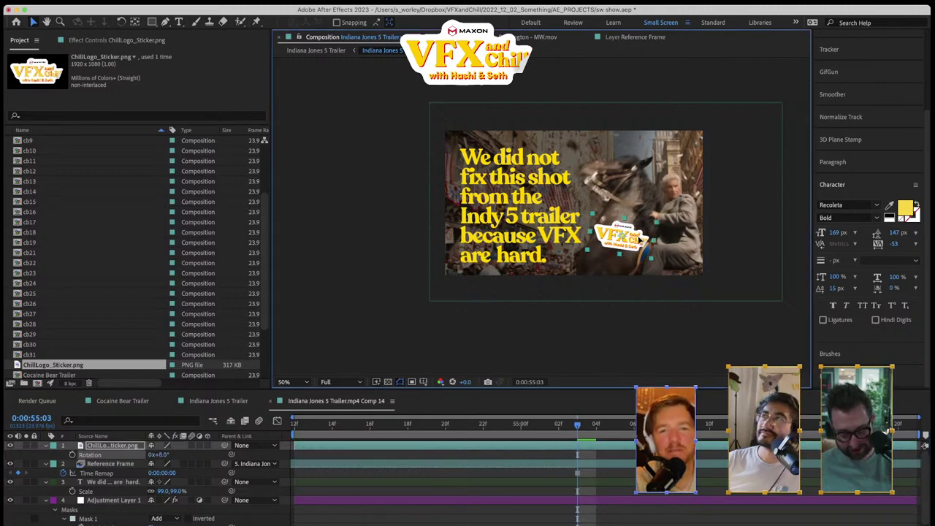
{"action": "mouse_move", "coordinate": [640, 239]}
{"action": "left_mouse_down"}
{"action": "mouse_move", "coordinate": [648, 210]}
{"action": "mouse_move", "coordinate": [632, 257]}
{"action": "mouse_move", "coordinate": [647, 232]}
{"action": "mouse_move", "coordinate": [638, 242]}
{"action": "left_mouse_up"}
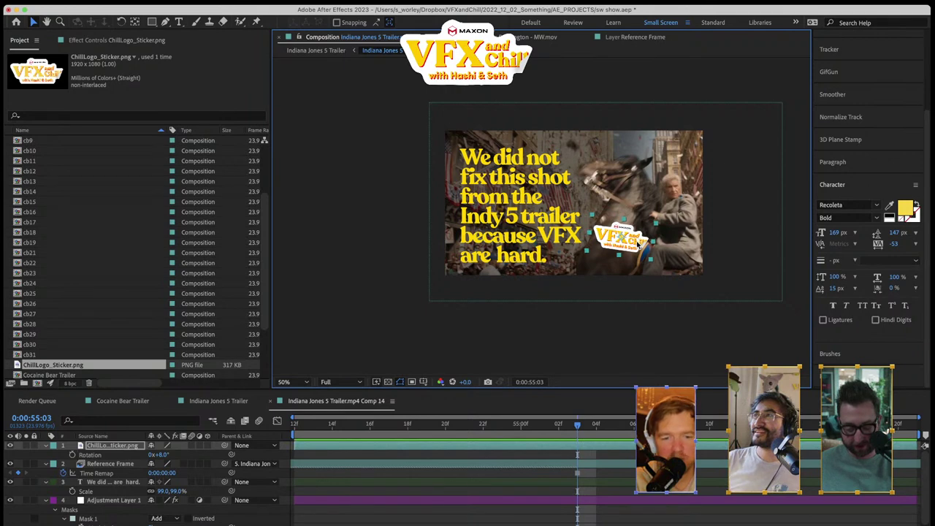
Undo the sticker changes back to its placement behind the horse and rider in the image's upper-right corner
{"action": "key", "text": "super+z"}
{"action": "key", "text": "super+z"}
{"action": "key", "text": "super+z"}
{"action": "key", "text": "super+z"}
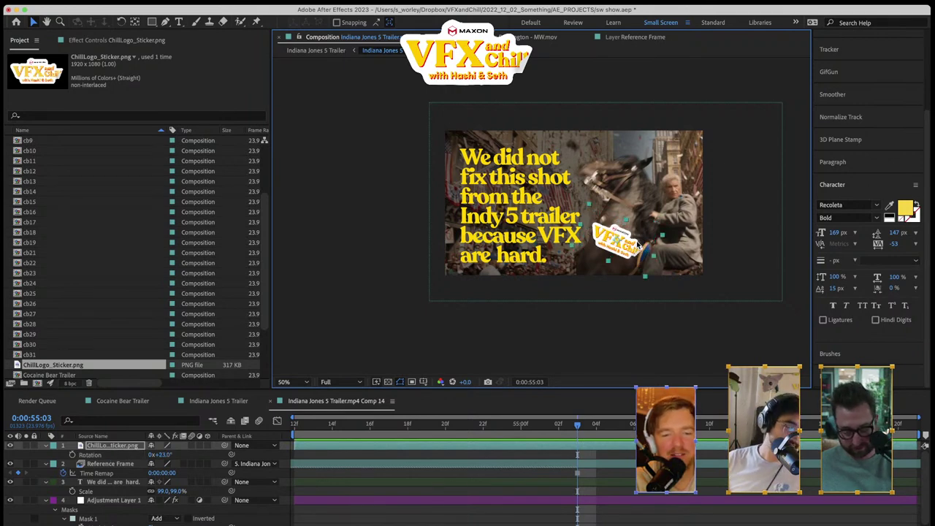
{"action": "key", "text": "super+["}
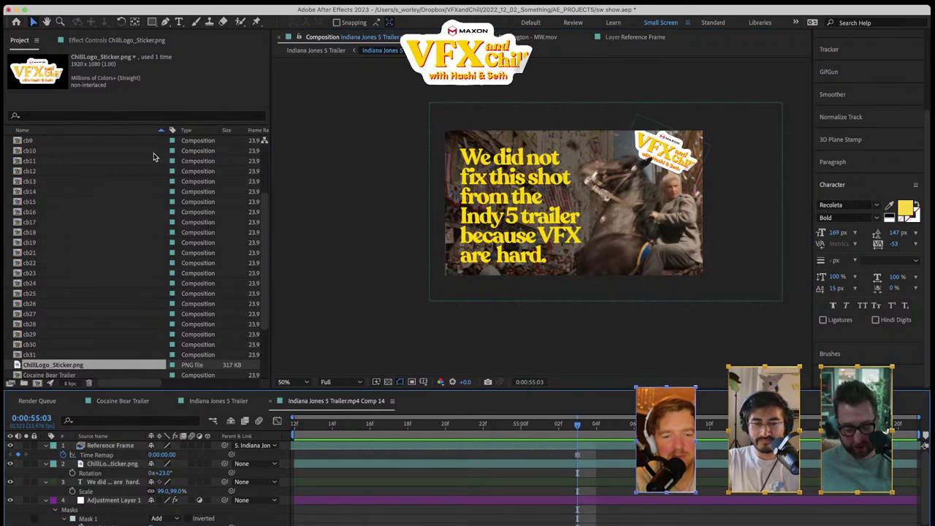
Reduce the sticker's tilt and scale it to 40% in the image's upper-right corner
{"action": "left_click", "coordinate": [110, 464]}
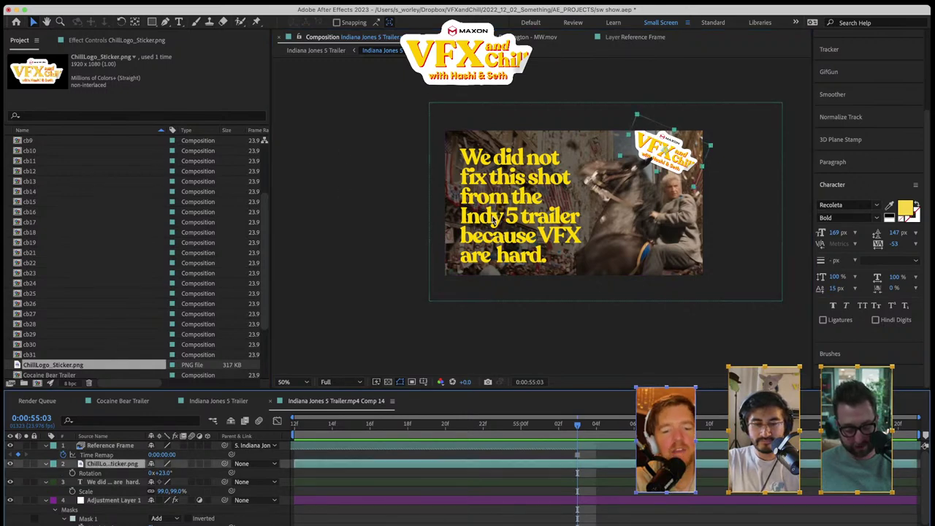
{"action": "left_click_drag", "start_coordinate": [665, 144], "coordinate": [669, 147]}
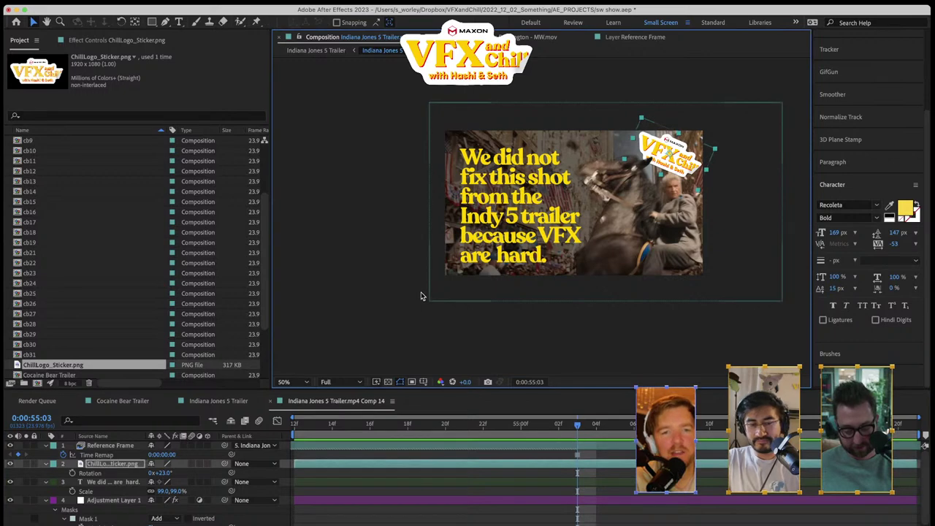
{"action": "key", "text": "r"}
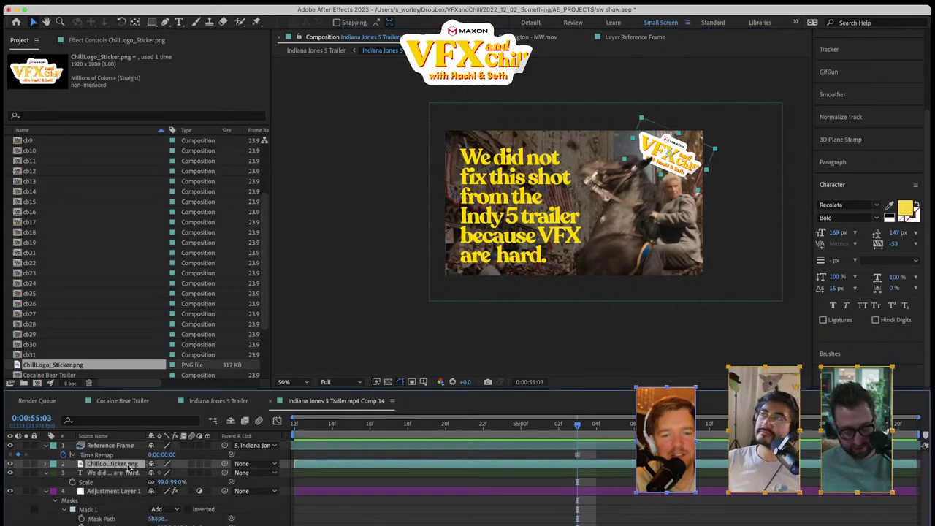
{"action": "key", "text": "r"}
{"action": "left_click_drag", "start_coordinate": [162, 473], "coordinate": [169, 473]}
{"action": "key", "text": "s"}
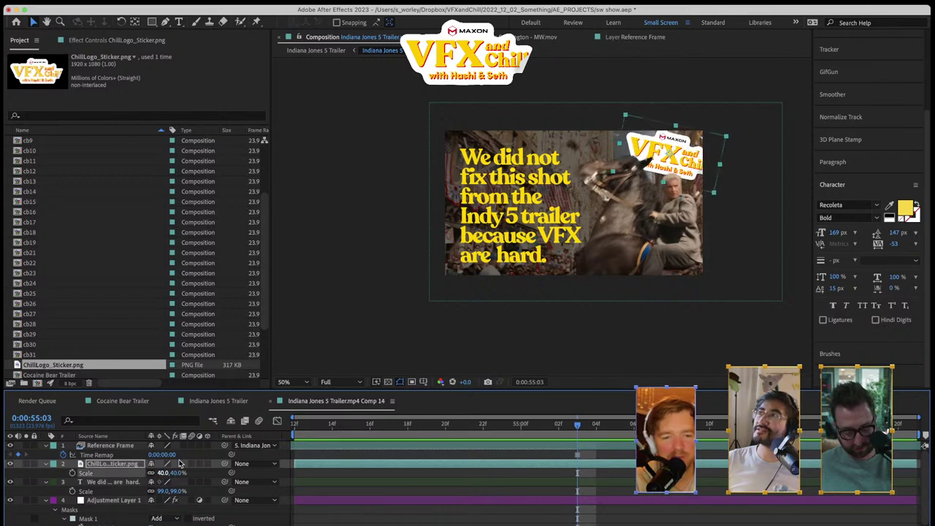
Nudge the enlarged sticker left so that it fits inside the frame, and deselect it
{"action": "key", "text": "shift+Left"}
{"action": "key", "text": "shift+Left"}
{"action": "key", "text": "shift+Left"}
{"action": "key", "text": "shift+Left"}
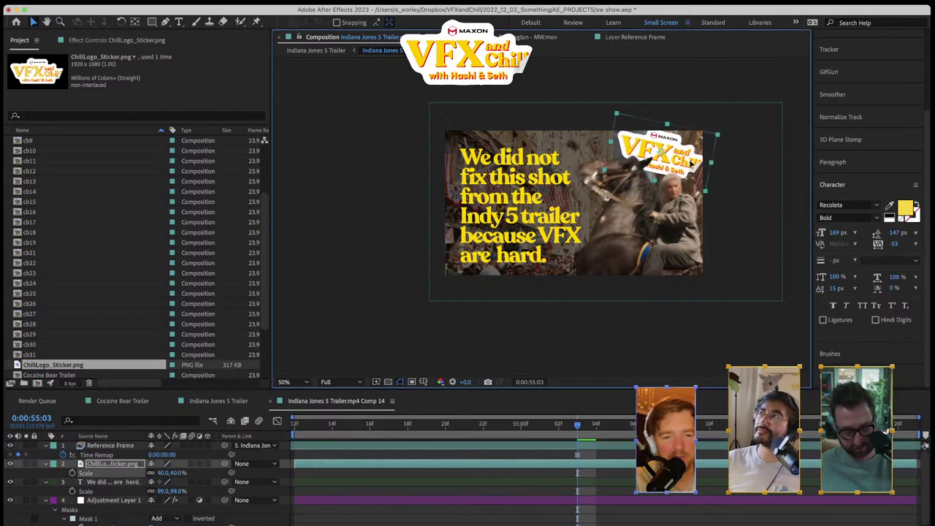
{"action": "key", "text": "super+shift+a"}
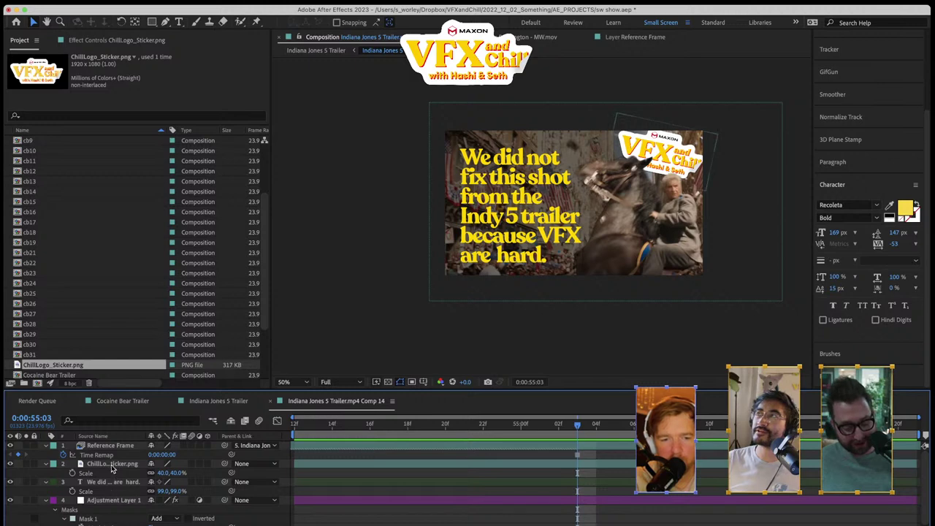
Try the sticker at the image's upper-left corner, with the headline scaled to 80% and moved down beneath it
{"action": "left_click", "coordinate": [112, 465]}
{"action": "left_click_drag", "start_coordinate": [687, 158], "coordinate": [537, 155]}
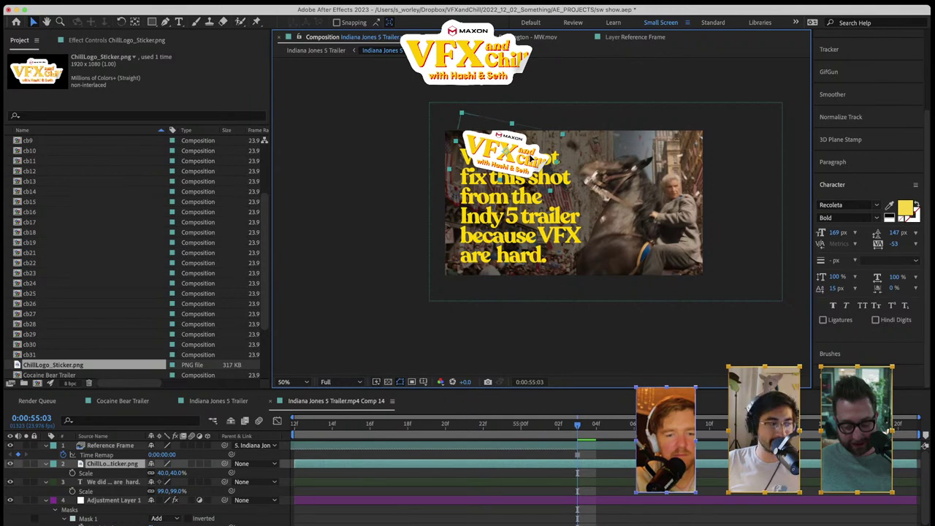
{"action": "left_click", "coordinate": [113, 482]}
{"action": "key", "text": "m"}
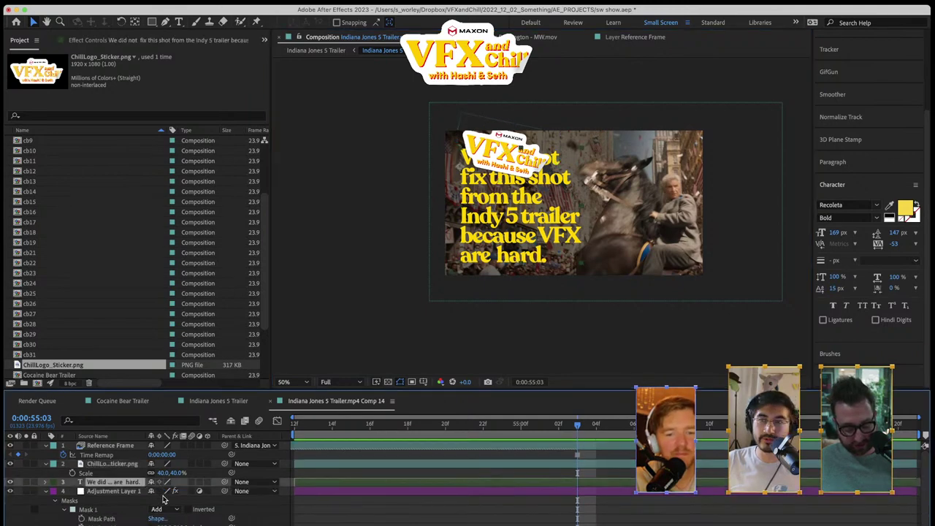
{"action": "key", "text": "s"}
{"action": "left_click", "coordinate": [168, 491]}
{"action": "type", "text": "80.0,80.0"}
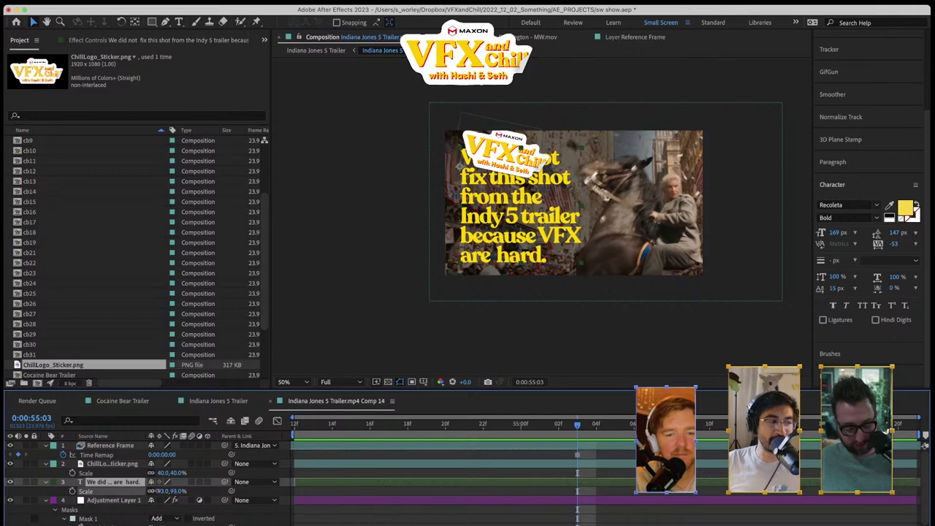
{"action": "key", "text": "Return"}
{"action": "left_click_drag", "start_coordinate": [502, 199], "coordinate": [502, 227]}
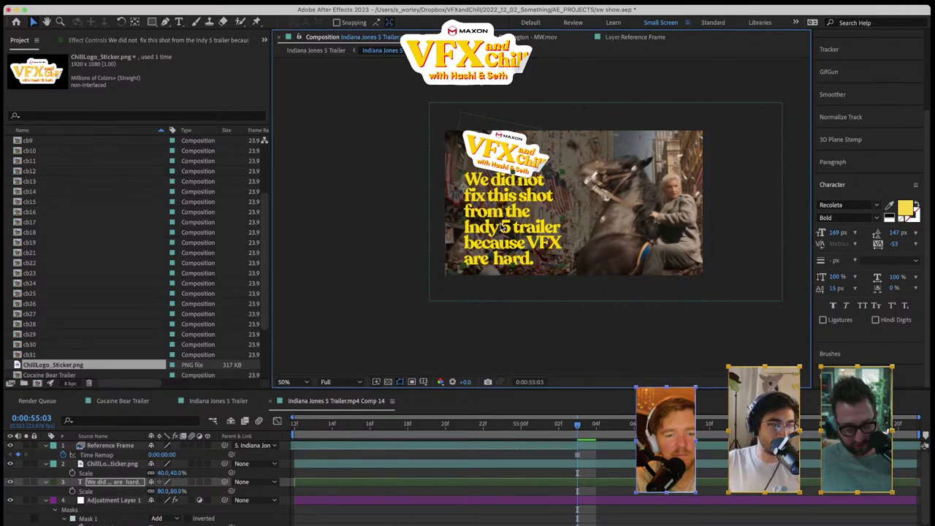
Try the sticker above the headline without tilt, at 0° rotation and 26% scale, shifted slightly left
{"action": "left_click", "coordinate": [117, 464]}
{"action": "key", "text": "r"}
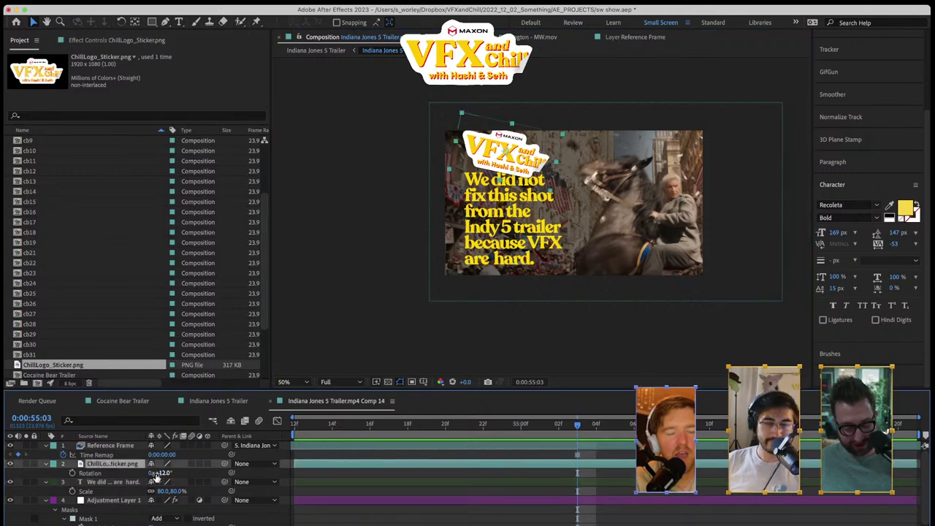
{"action": "left_click", "coordinate": [159, 474]}
{"action": "type", "text": "0"}
{"action": "key", "text": "Return"}
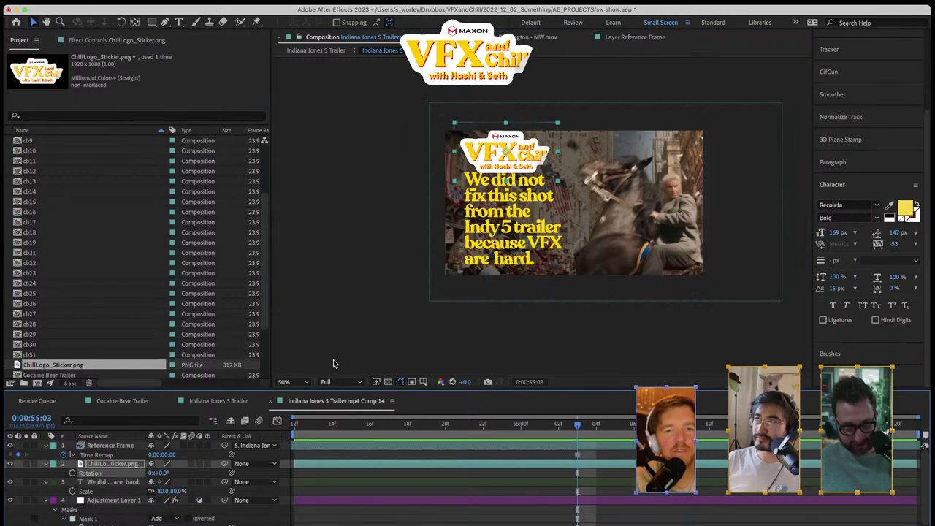
{"action": "key", "text": "s"}
{"action": "left_click_drag", "start_coordinate": [159, 474], "coordinate": [150, 474]}
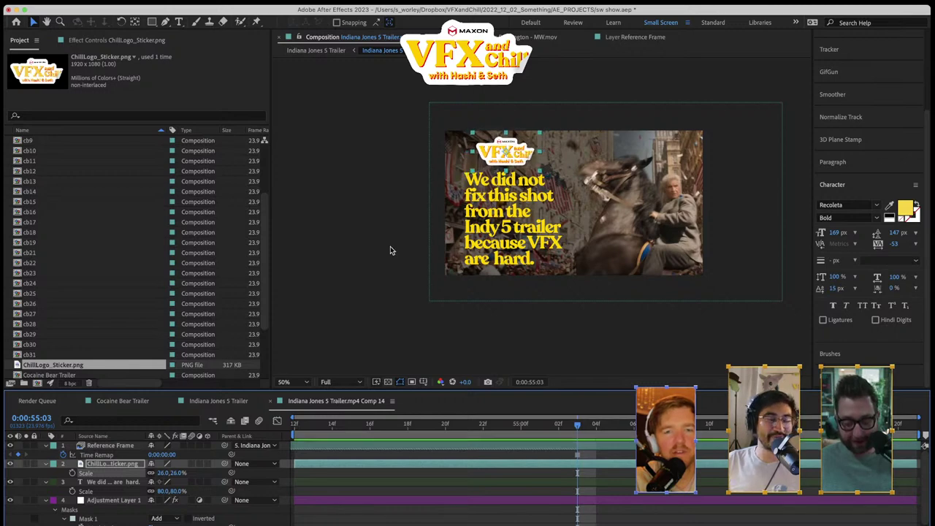
{"action": "left_click_drag", "start_coordinate": [534, 148], "coordinate": [517, 153]}
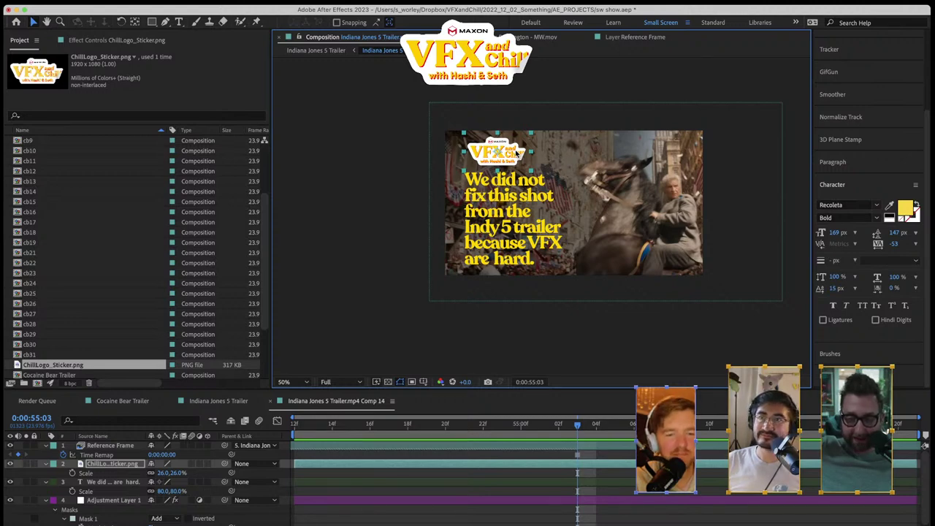
{"action": "left_click", "coordinate": [369, 424]}
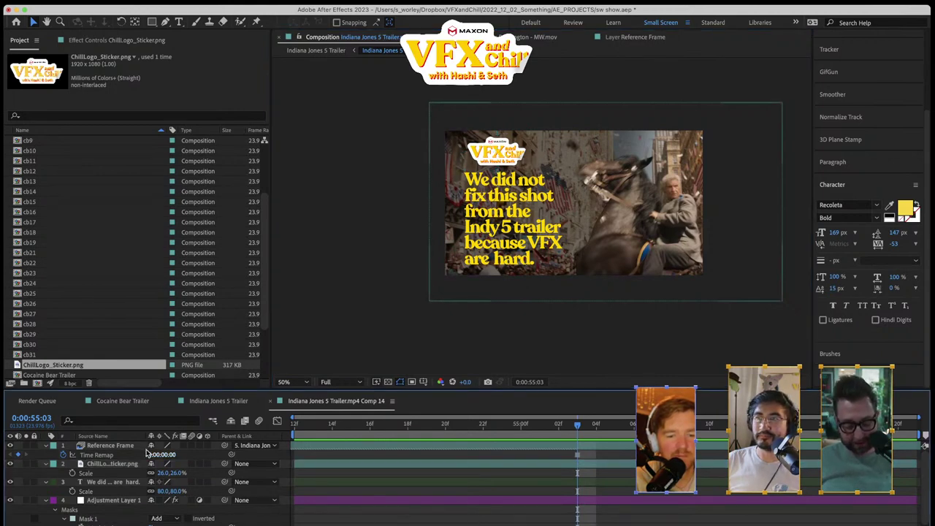
Try tilting the small sticker above the headline to -15°, and deselect it
{"action": "left_click", "coordinate": [164, 464]}
{"action": "key", "text": "r"}
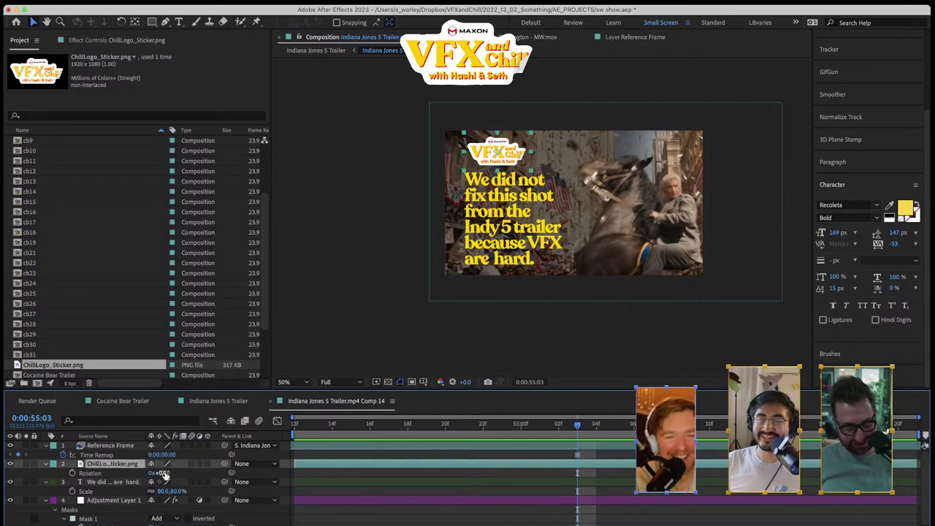
{"action": "left_click_drag", "start_coordinate": [167, 474], "coordinate": [156, 473]}
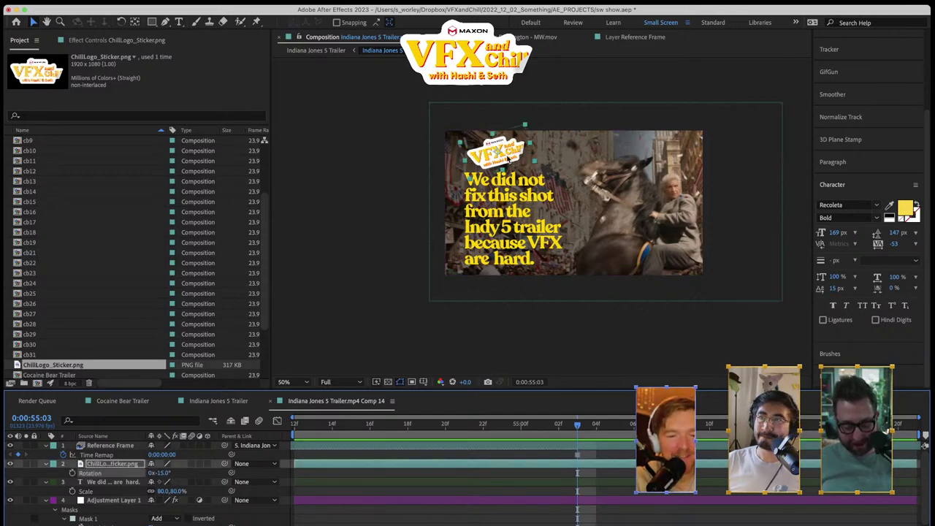
{"action": "left_click", "coordinate": [523, 221]}
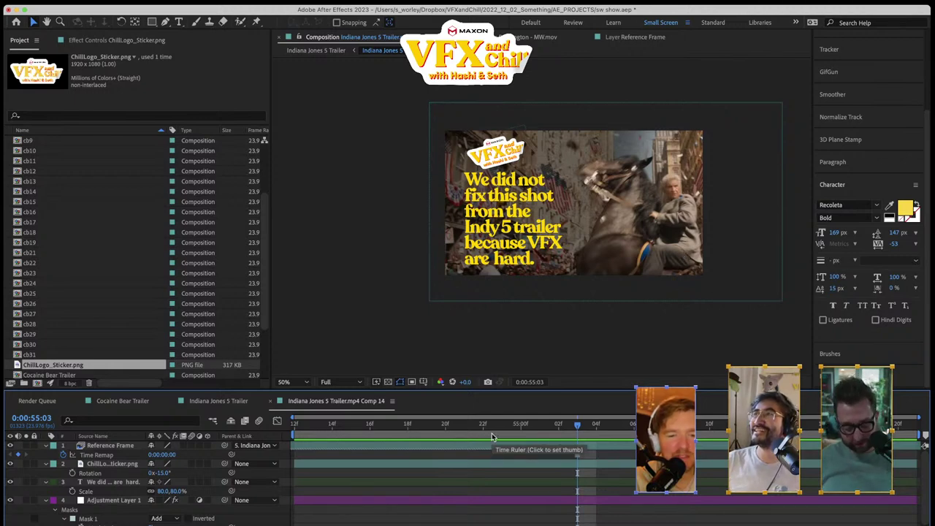
Undo the sticker and headline changes back to the sticker behind the rider and the headline at 99% scale
{"action": "key", "text": "super+z"}
{"action": "key", "text": "super+z"}
{"action": "key", "text": "super+z"}
{"action": "key", "text": "super+z"}
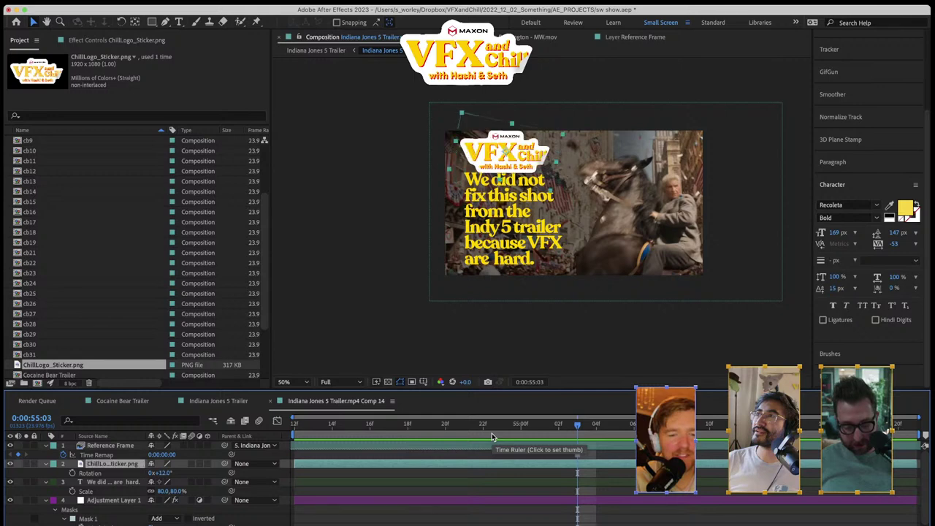
{"action": "key", "text": "super+z"}
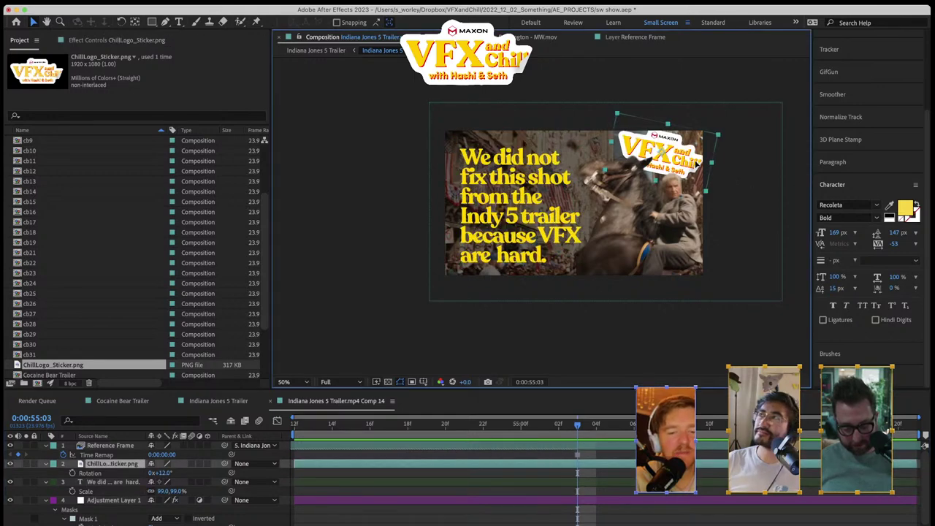
Shift the sticker slightly further left behind the horse and rider, and deselect it
{"action": "left_click_drag", "start_coordinate": [697, 167], "coordinate": [687, 166]}
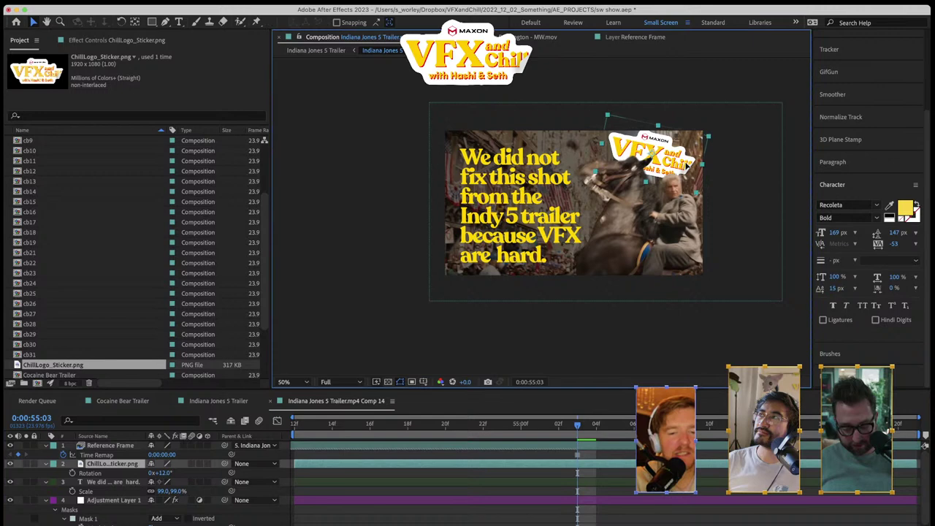
{"action": "left_click", "coordinate": [321, 489]}
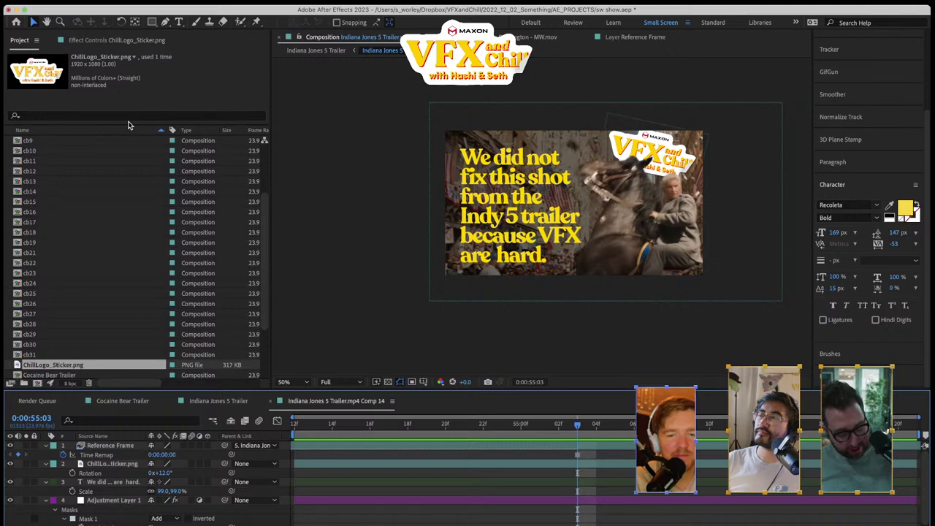
Queue the current frame for rendering as a JPEG and choose the RENDERS folder of 2022_12_02_Something as its destination
{"action": "key", "text": "super+alt+s"}
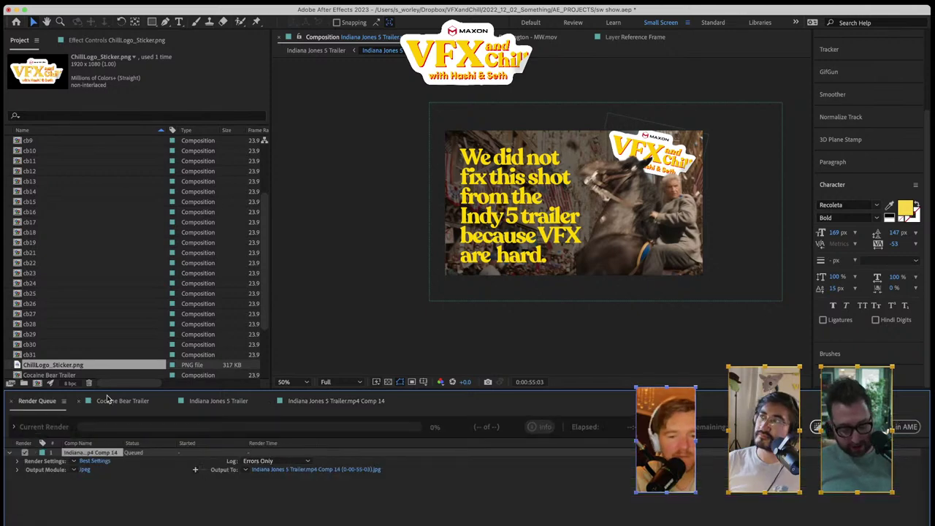
{"action": "left_click", "coordinate": [275, 472]}
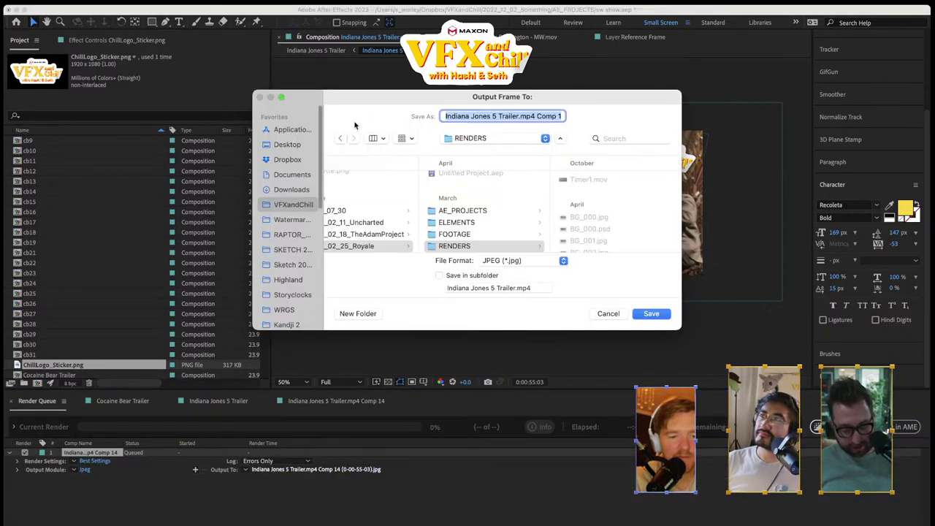
{"action": "left_click", "coordinate": [311, 208]}
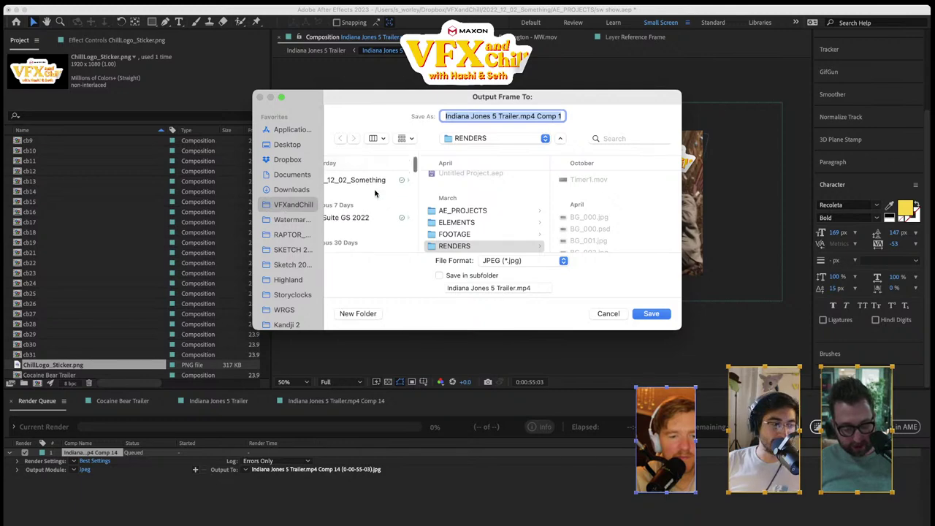
{"action": "left_click", "coordinate": [383, 179]}
{"action": "left_click", "coordinate": [506, 217]}
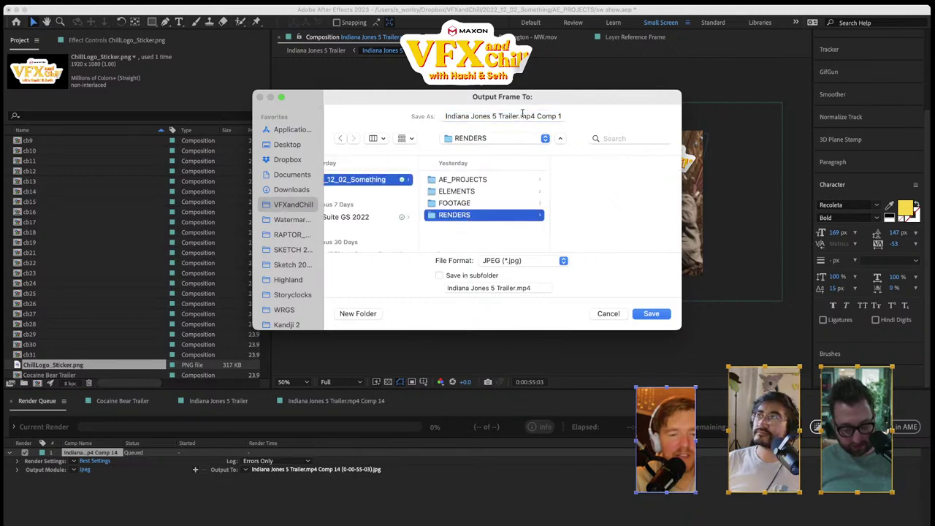
Name the queued frame's output file THUMBYTHUMB and save the output setting
{"action": "triple_click", "coordinate": [445, 118]}
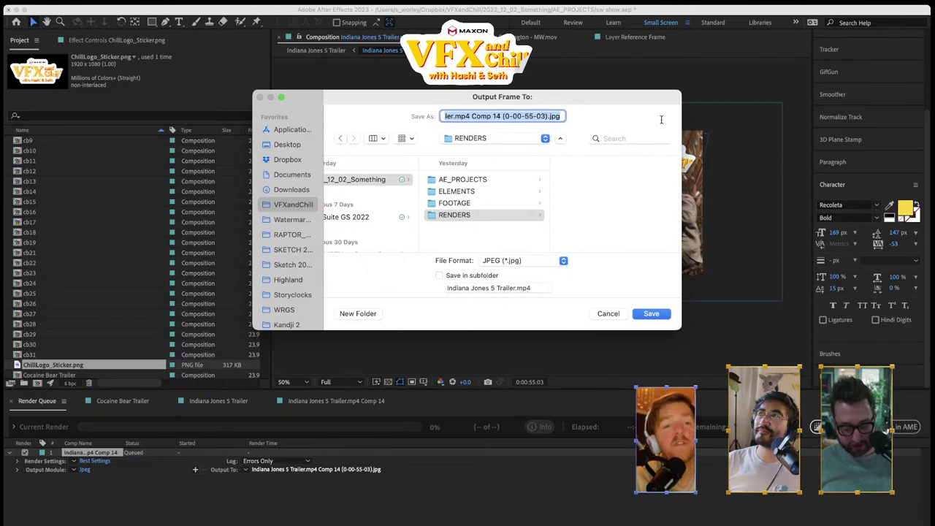
{"action": "type", "text": "TJUNK"}
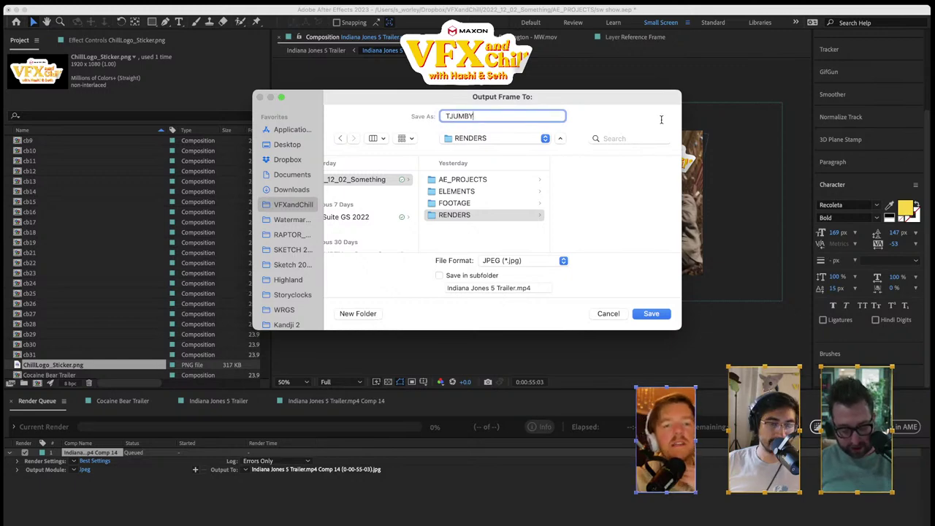
{"action": "key", "text": "BackSpace"}
{"action": "key", "text": "BackSpace"}
{"action": "key", "text": "BackSpace"}
{"action": "key", "text": "BackSpace"}
{"action": "type", "text": "HUMBYTHUMB"}
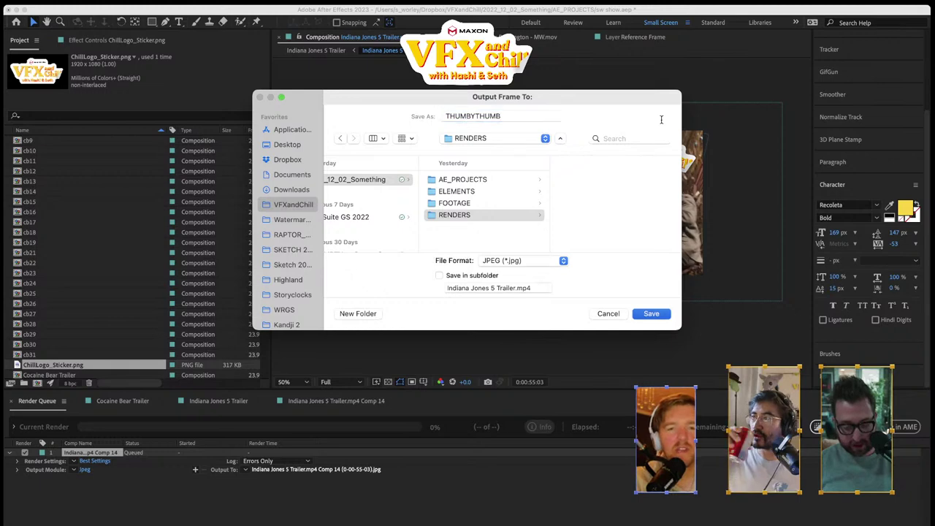
{"action": "key", "text": "Return"}
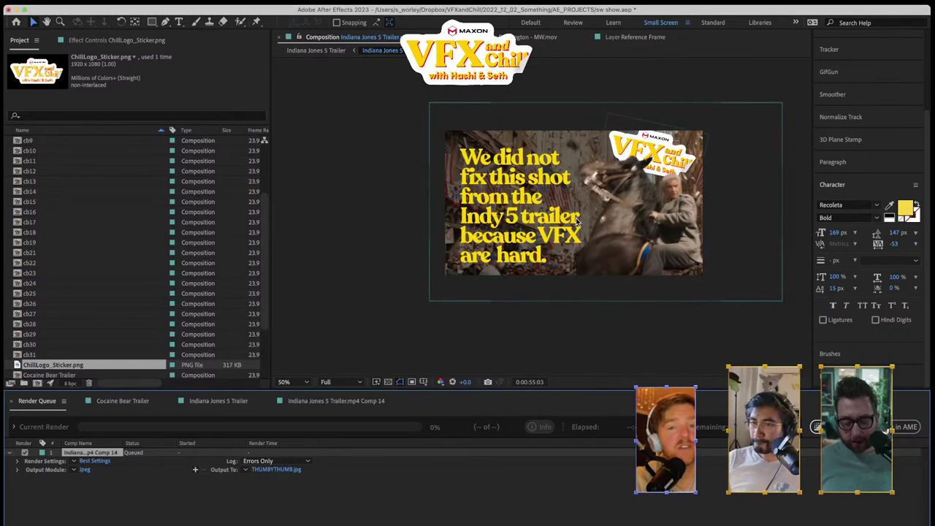
Enlarge the title card in the viewer, examine its snapshot in the snapshot gallery, and close the gallery
{"action": "left_click", "coordinate": [371, 213]}
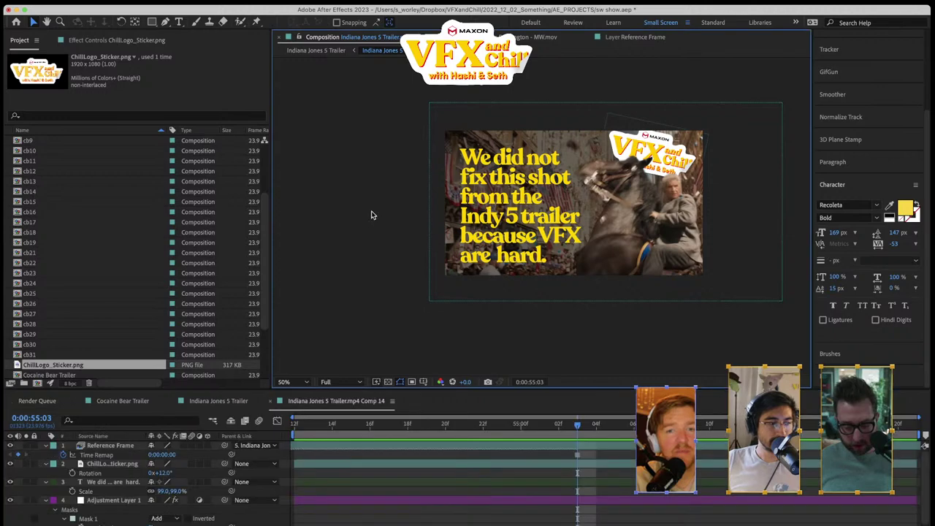
{"action": "key", "text": "shift+slash"}
{"action": "key", "text": "ctrl+shift+space"}
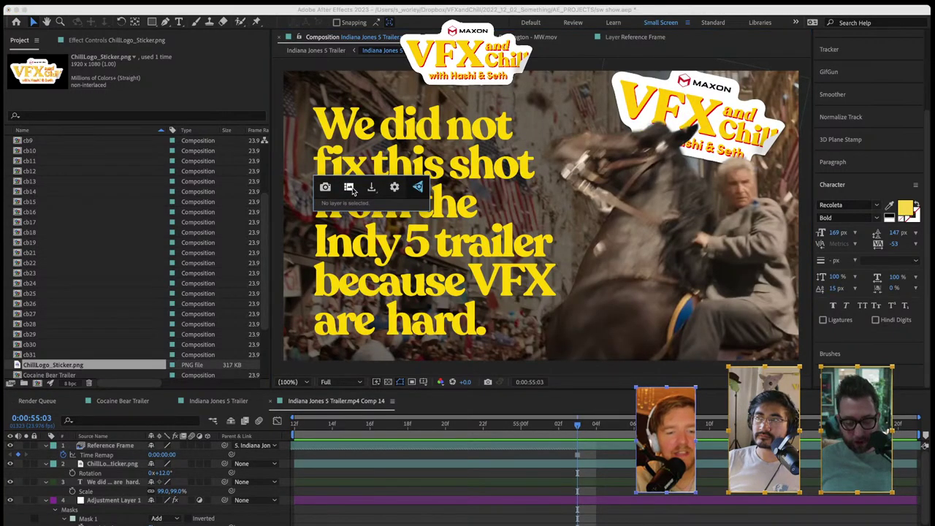
{"action": "left_click", "coordinate": [352, 189]}
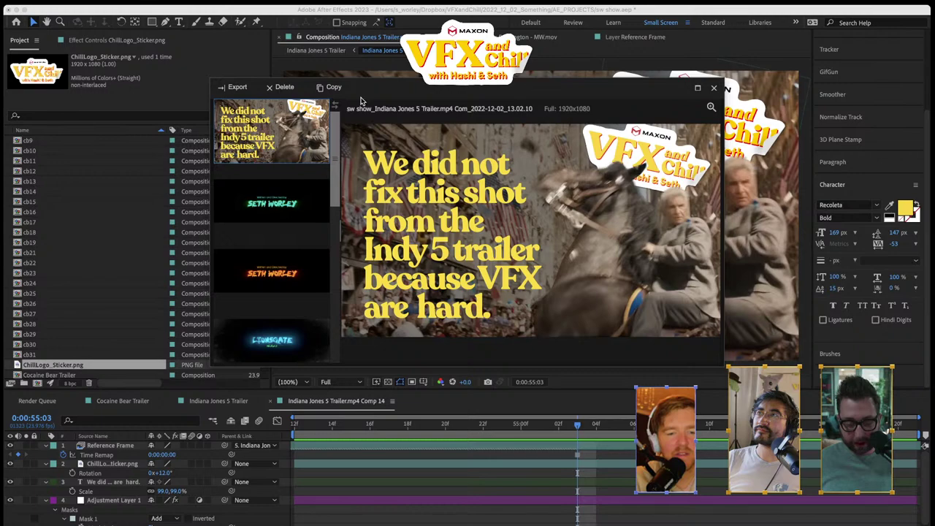
{"action": "left_click", "coordinate": [714, 89]}
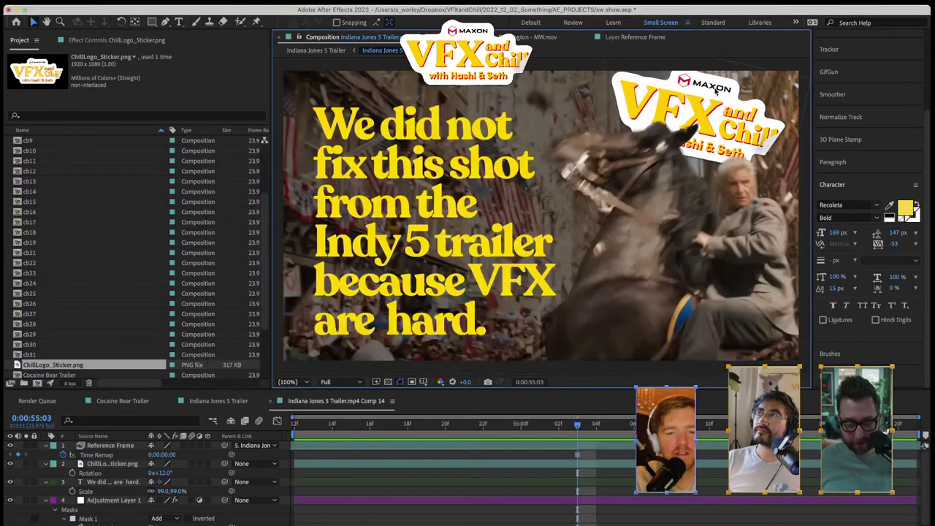
Export the title card frame to the clipboard with the snapshot tool
{"action": "key", "text": "alt+space"}
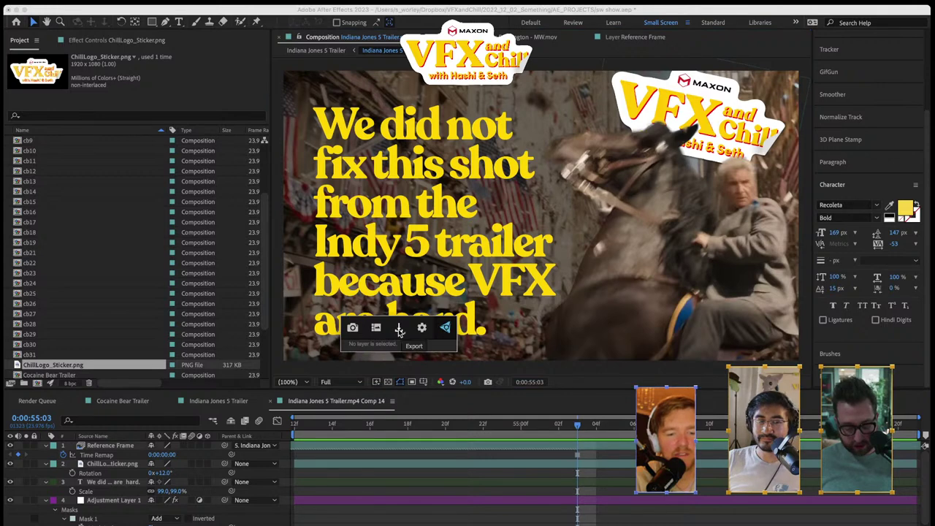
{"action": "left_click", "coordinate": [400, 328]}
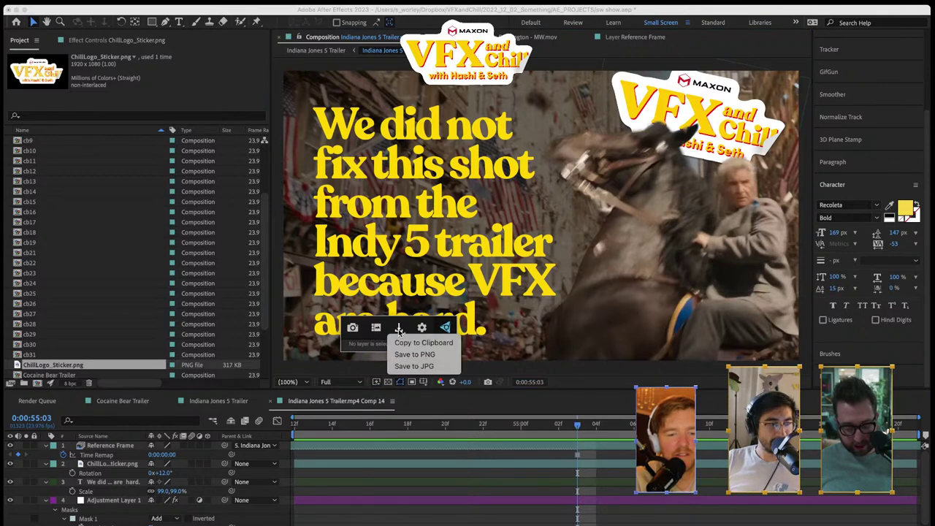
{"action": "left_click", "coordinate": [424, 342]}
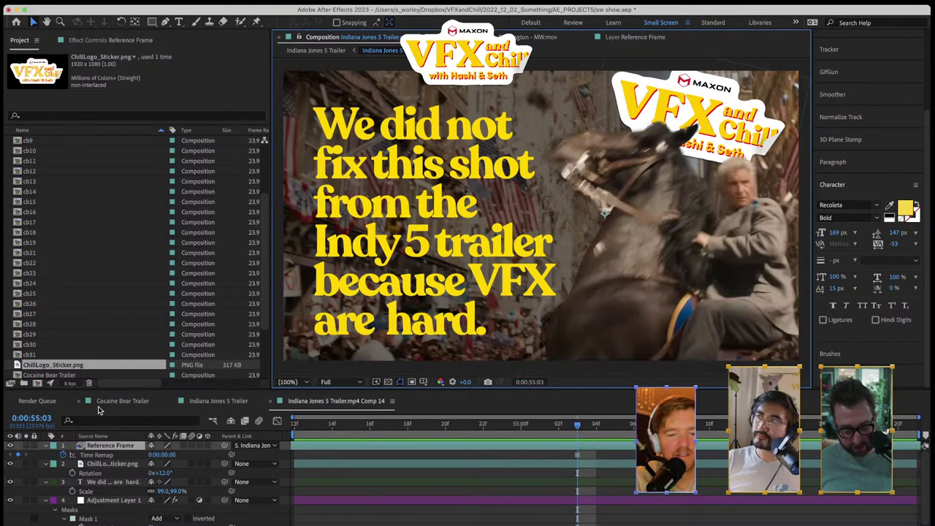
Render the queued title card frame to THUMBYTHUMB.jpg
{"action": "left_click", "coordinate": [38, 402]}
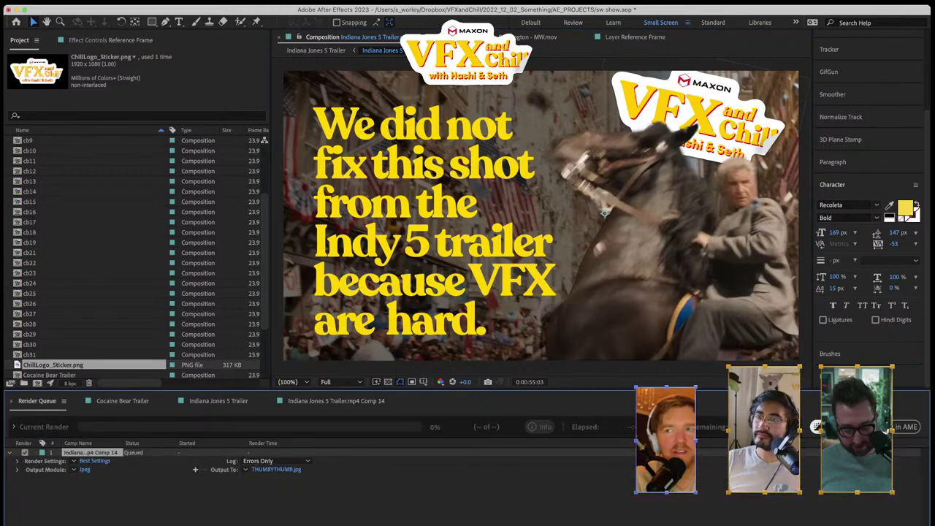
{"action": "key", "text": "Return"}
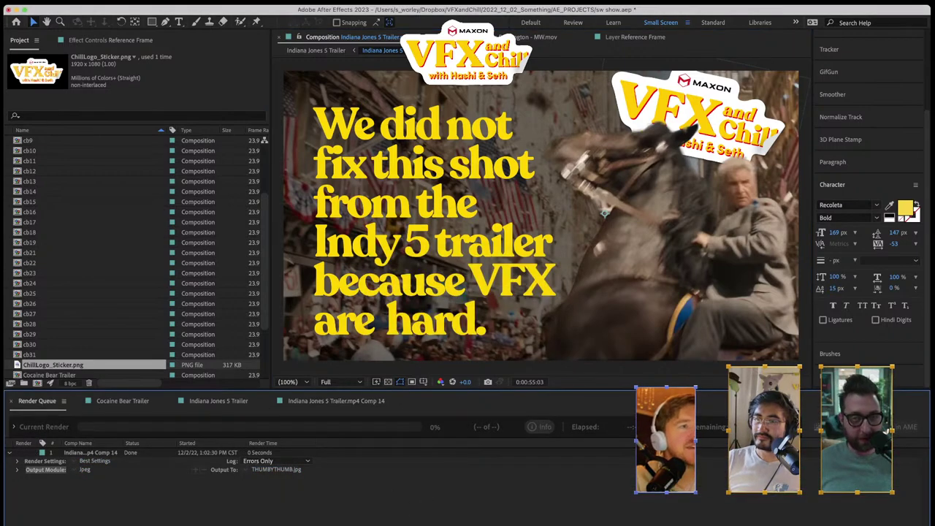
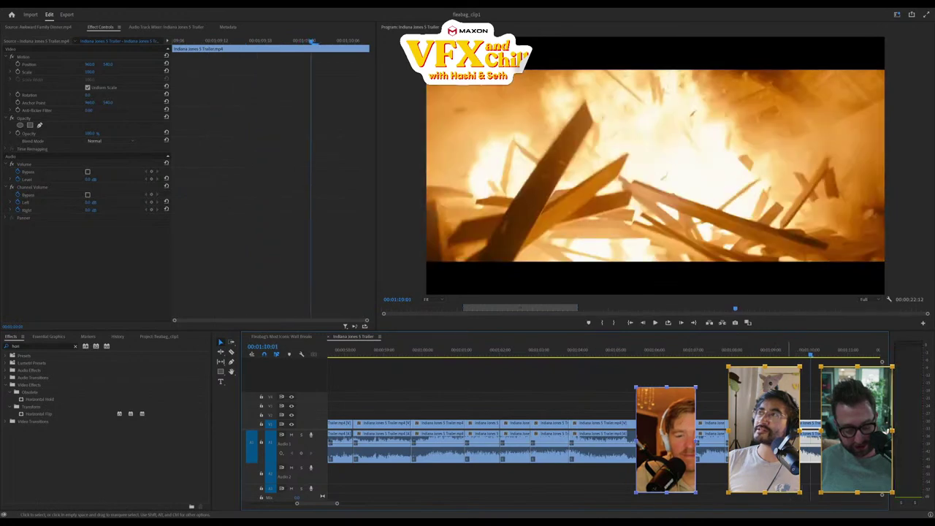
Review the fiery explosion shot and the cave boulder shot before it between 00:01:08 and 00:01:10
{"action": "left_click", "coordinate": [795, 350]}
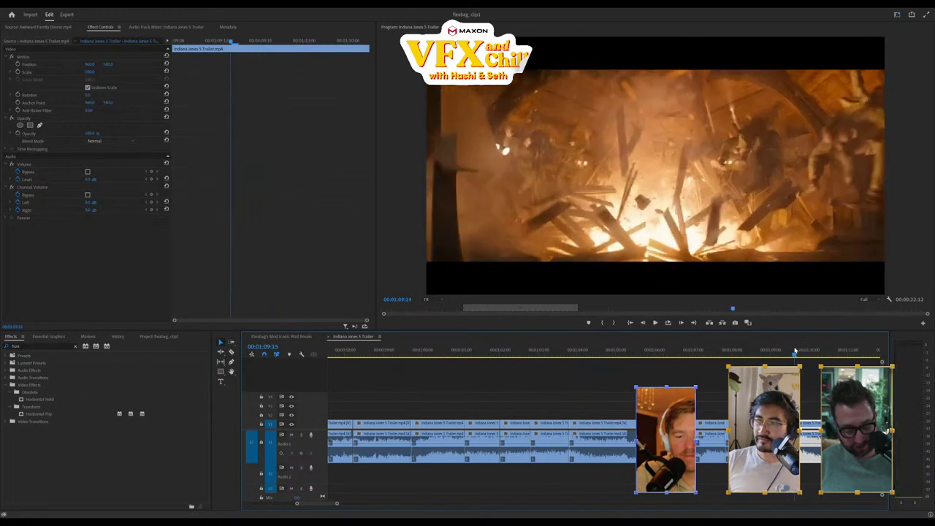
{"action": "left_click_drag", "start_coordinate": [795, 352], "coordinate": [727, 431]}
{"action": "key", "text": "space"}
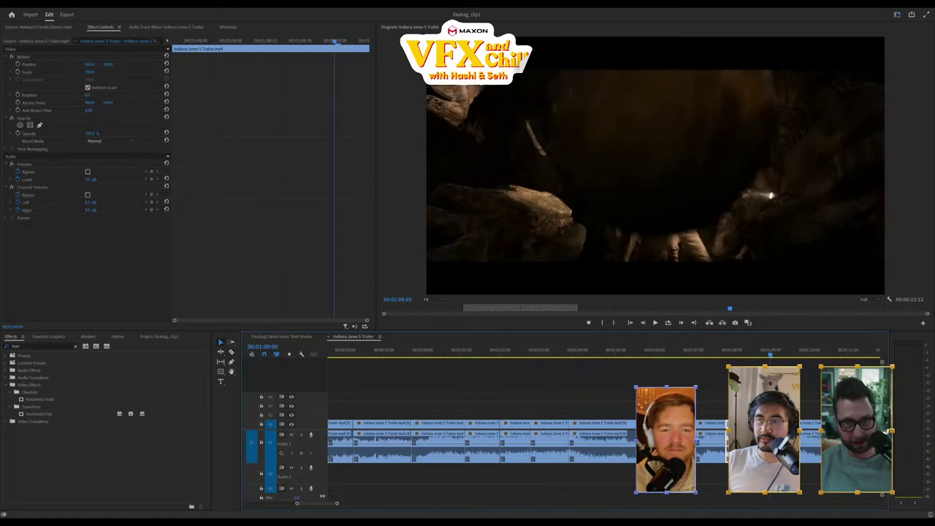
{"action": "left_click", "coordinate": [746, 353]}
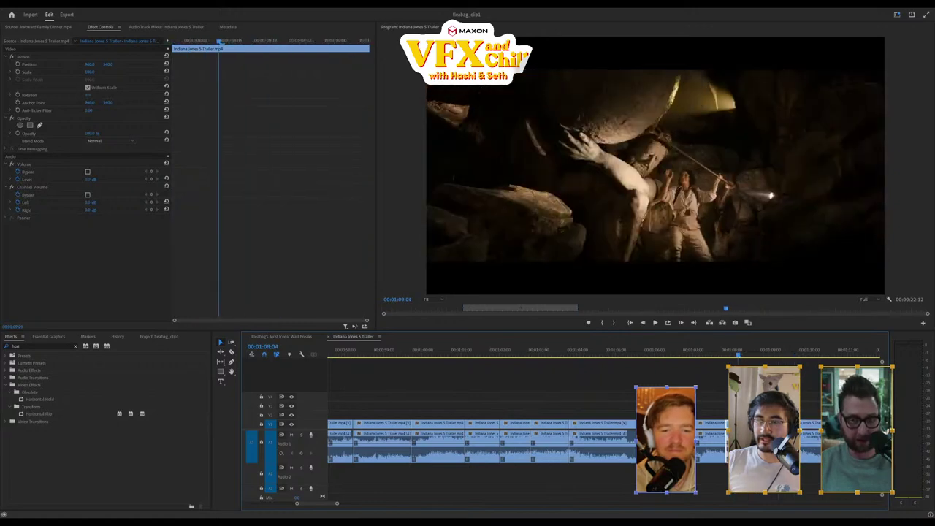
{"action": "key", "text": "space"}
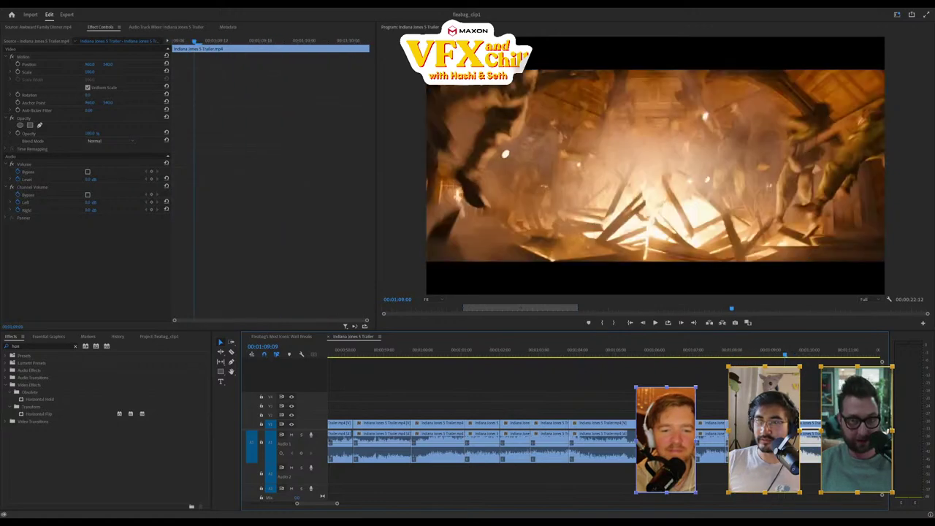
{"action": "left_click", "coordinate": [746, 352]}
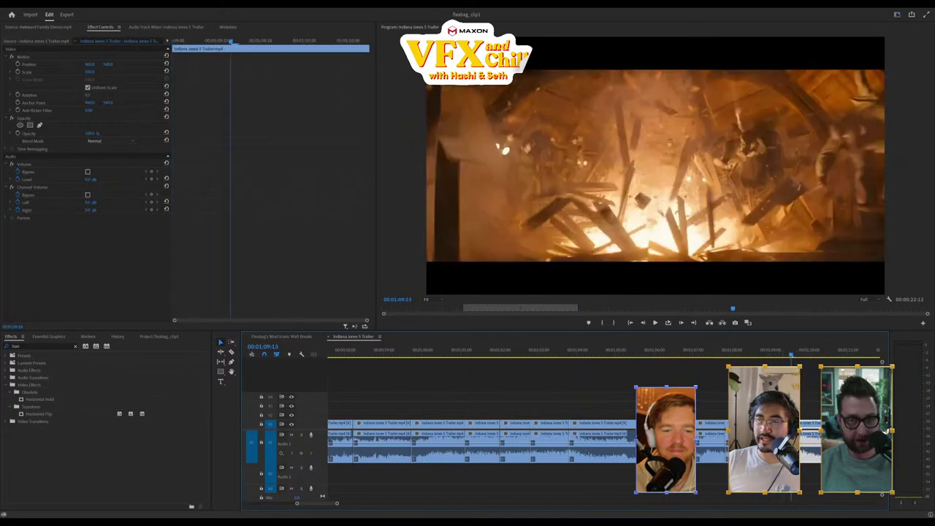
{"action": "left_click", "coordinate": [747, 353]}
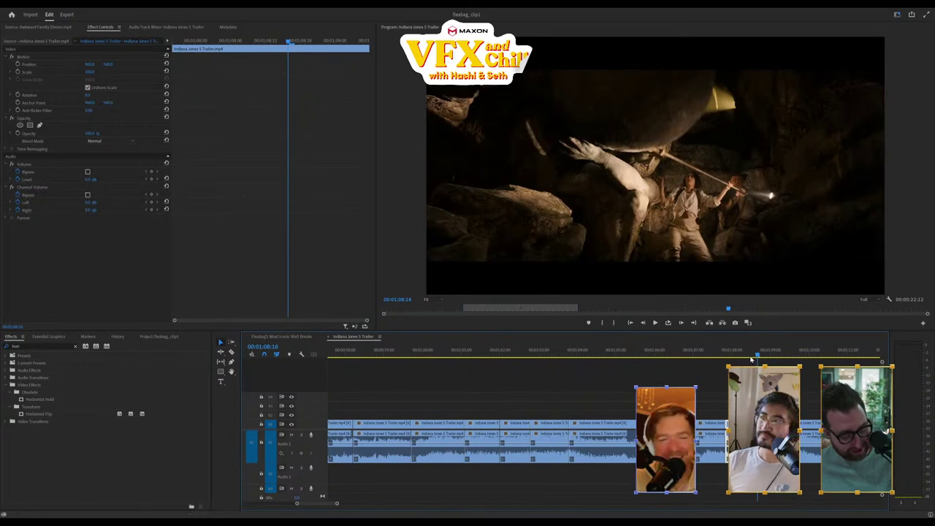
{"action": "key", "text": "space"}
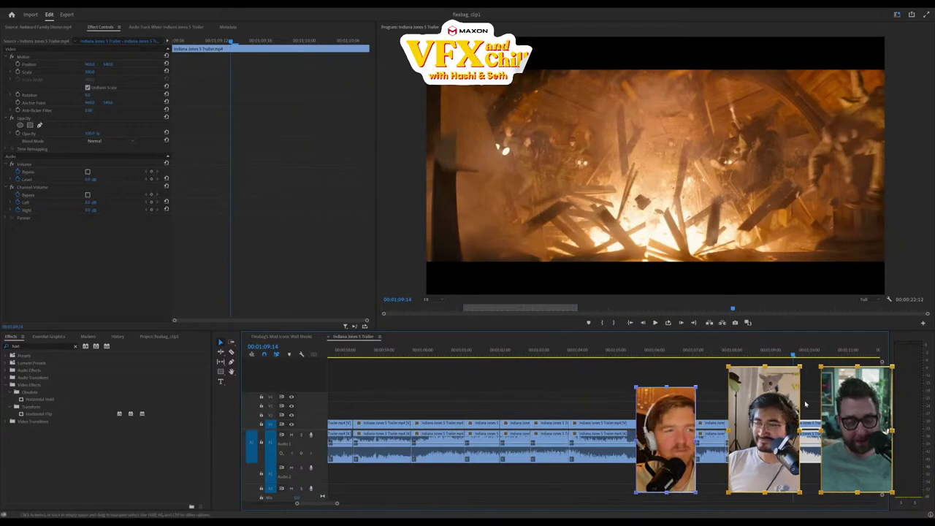
Scan the trailer from the protest punch shot past the car-window shot to the cockpit shot and back to 00:01:10:22
{"action": "left_click_drag", "start_coordinate": [793, 355], "coordinate": [834, 361]}
{"action": "key", "text": "j"}
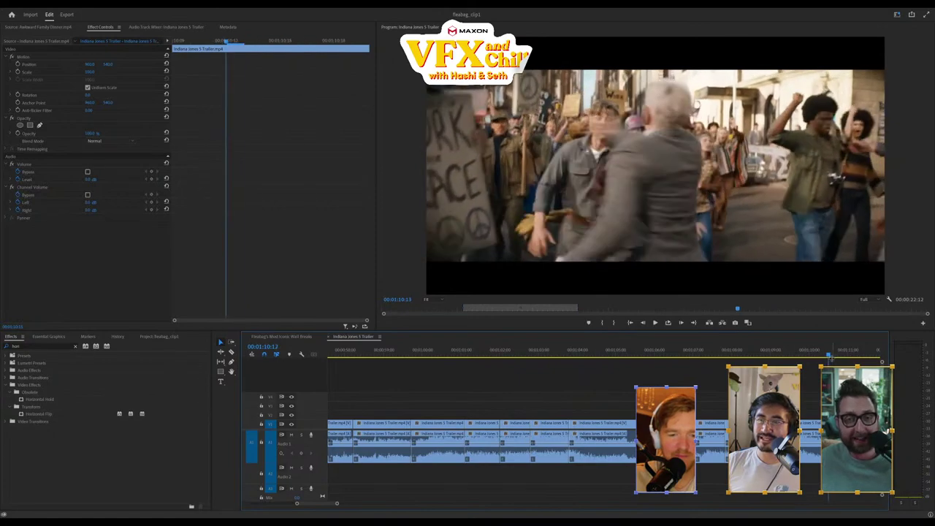
{"action": "key", "text": "l"}
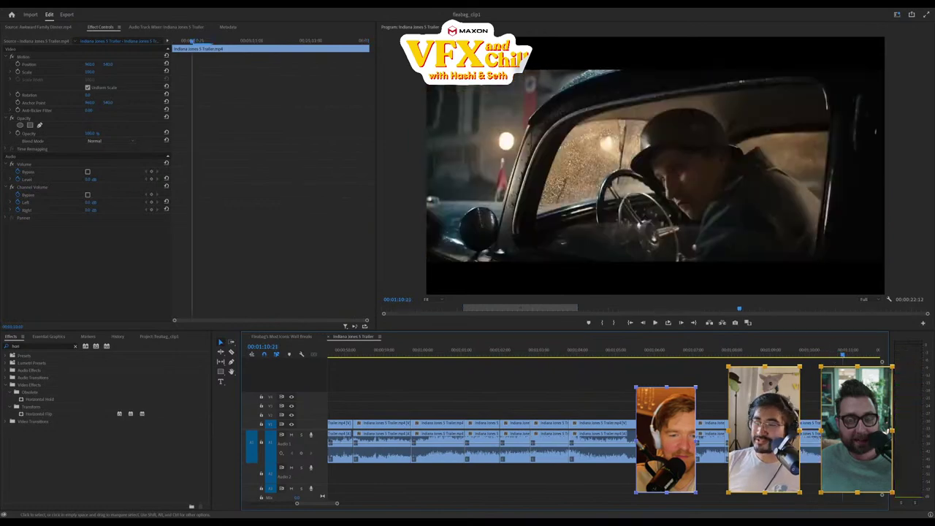
{"action": "left_click", "coordinate": [839, 351]}
{"action": "mouse_move", "coordinate": [831, 352]}
{"action": "left_mouse_down"}
{"action": "mouse_move", "coordinate": [782, 355]}
{"action": "mouse_move", "coordinate": [848, 353]}
{"action": "mouse_move", "coordinate": [839, 349]}
{"action": "left_mouse_up"}
{"action": "left_click", "coordinate": [829, 355]}
{"action": "key", "text": "space"}
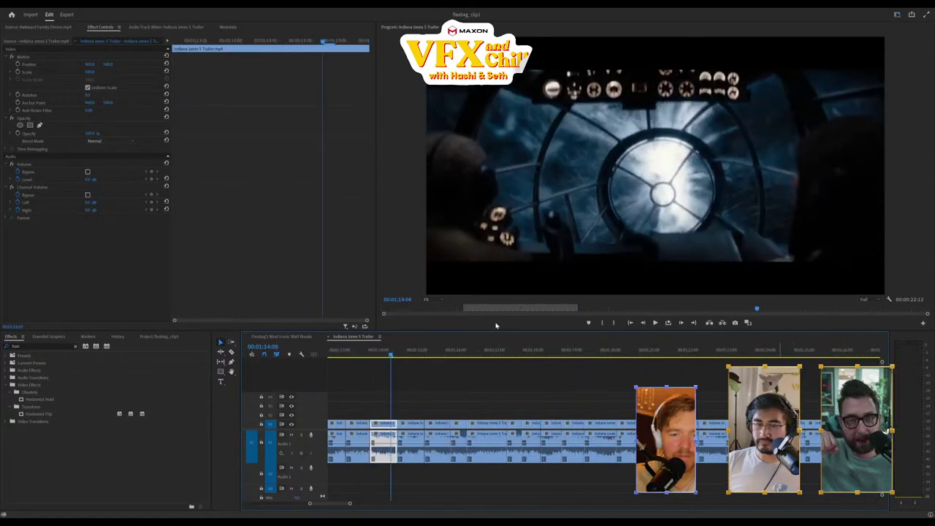
{"action": "key", "text": "space"}
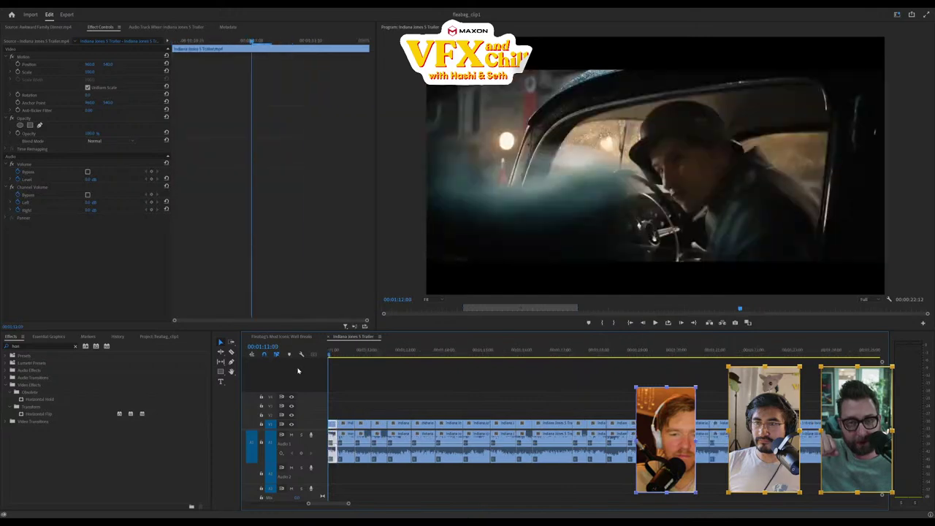
{"action": "key", "text": "space"}
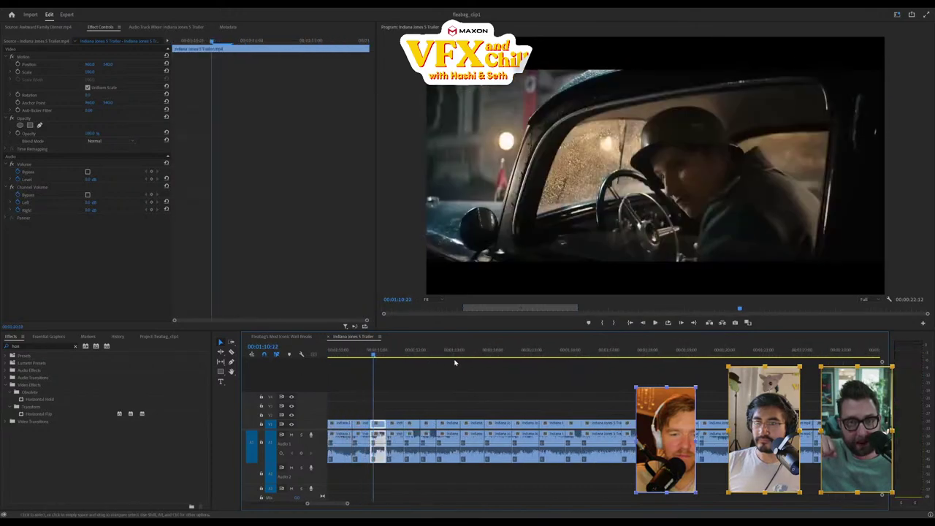
Jump to the start of the protest punch shot and step through it frame by frame, forward and back
{"action": "key", "text": "Up"}
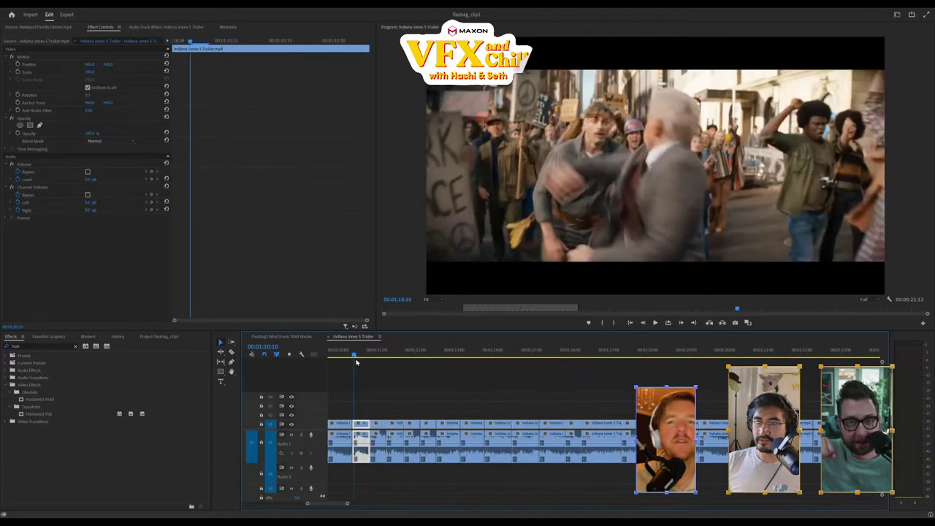
{"action": "key", "text": "Right"}
{"action": "key", "text": "Right"}
{"action": "key", "text": "Right"}
{"action": "key", "text": "Right"}
{"action": "key", "text": "Right"}
{"action": "key", "text": "Right"}
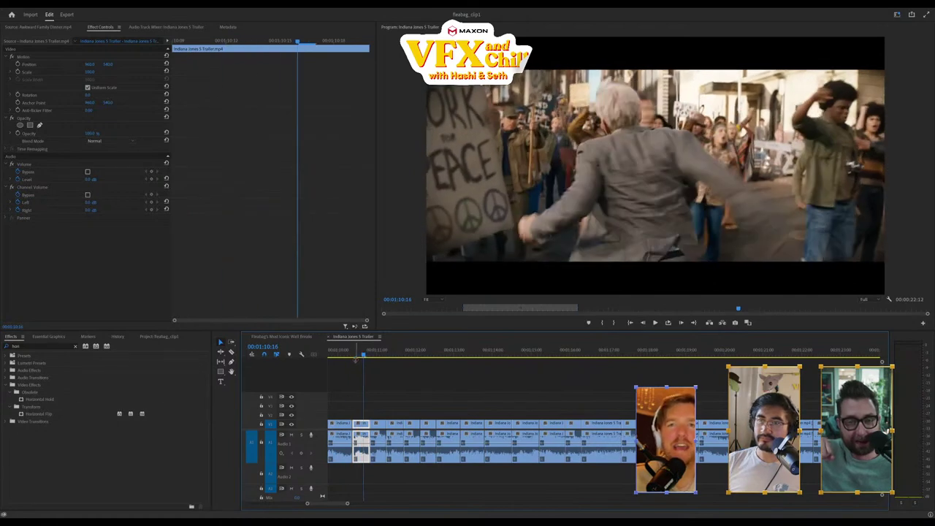
{"action": "key", "text": "Left"}
{"action": "key", "text": "Left"}
{"action": "key", "text": "Left"}
{"action": "key", "text": "Left"}
{"action": "key", "text": "Left"}
{"action": "key", "text": "Left"}
{"action": "key", "text": "Left"}
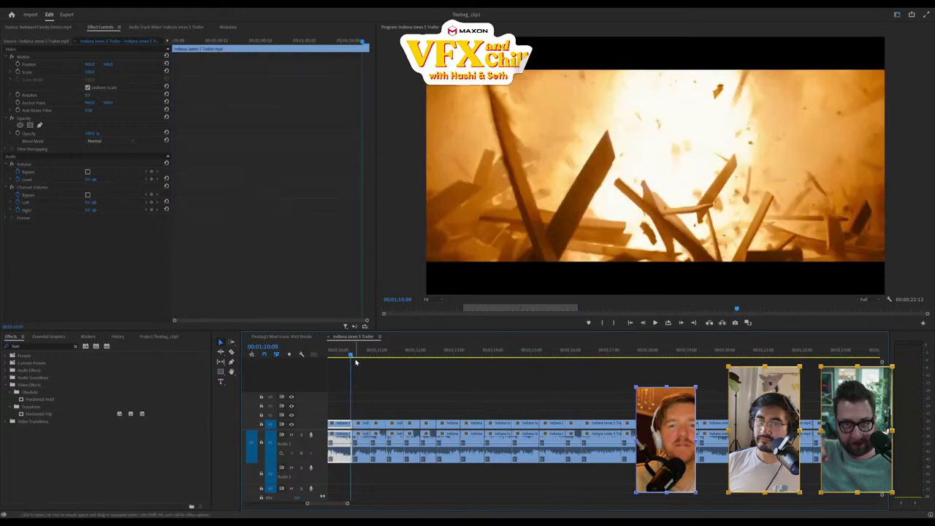
Step forward frame by frame through the punch and car-window shots to the gunman shot at 00:01:11:06
{"action": "key", "text": "Right"}
{"action": "key", "text": "Right"}
{"action": "key", "text": "Right"}
{"action": "key", "text": "Right"}
{"action": "key", "text": "Right"}
{"action": "key", "text": "Right"}
{"action": "key", "text": "Right"}
{"action": "key", "text": "Right"}
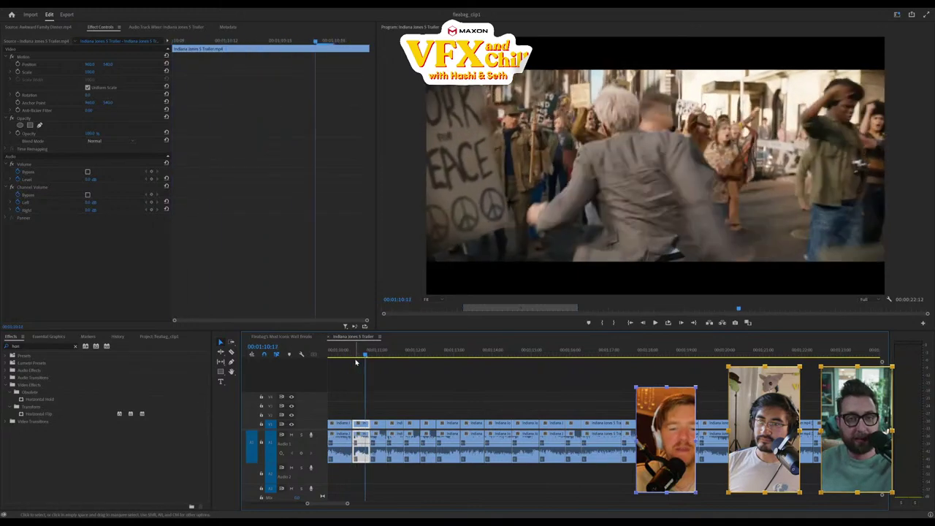
{"action": "key", "text": "Right"}
{"action": "key", "text": "Right"}
{"action": "key", "text": "Right"}
{"action": "key", "text": "Right"}
{"action": "key", "text": "Right"}
{"action": "key", "text": "Right"}
{"action": "key", "text": "Right"}
{"action": "key", "text": "Right"}
{"action": "key", "text": "Right"}
{"action": "key", "text": "Right"}
{"action": "key", "text": "Right"}
{"action": "key", "text": "Right"}
{"action": "key", "text": "Right"}
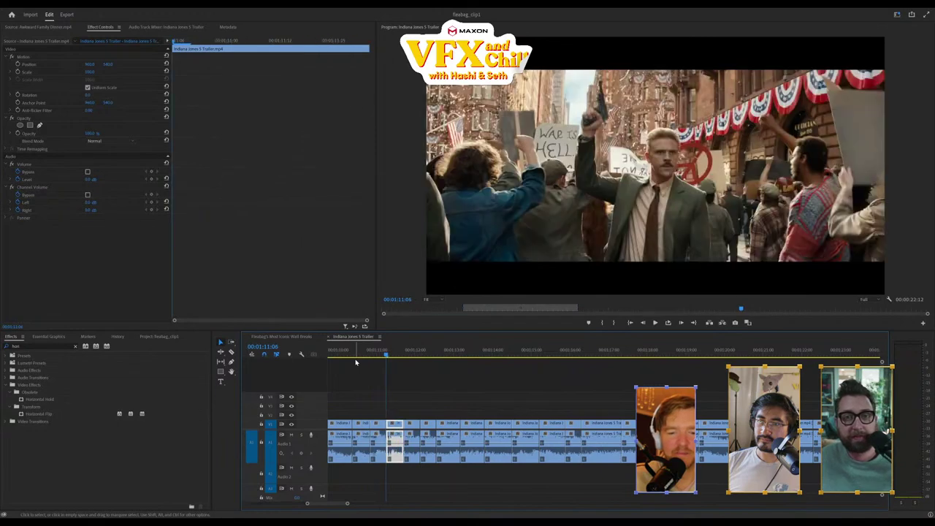
Step backward frame by frame from the gunman shot to the explosion shot
{"action": "key", "text": "Left"}
{"action": "key", "text": "Left"}
{"action": "key", "text": "Left"}
{"action": "key", "text": "Left"}
{"action": "key", "text": "Left"}
{"action": "key", "text": "Left"}
{"action": "key", "text": "Left"}
{"action": "key", "text": "Left"}
{"action": "key", "text": "Left"}
{"action": "key", "text": "Left"}
{"action": "key", "text": "Left"}
{"action": "key", "text": "Left"}
{"action": "key", "text": "Left"}
{"action": "key", "text": "Left"}
{"action": "key", "text": "Left"}
{"action": "key", "text": "Left"}
{"action": "key", "text": "Left"}
{"action": "key", "text": "Left"}
{"action": "key", "text": "Left"}
{"action": "key", "text": "Left"}
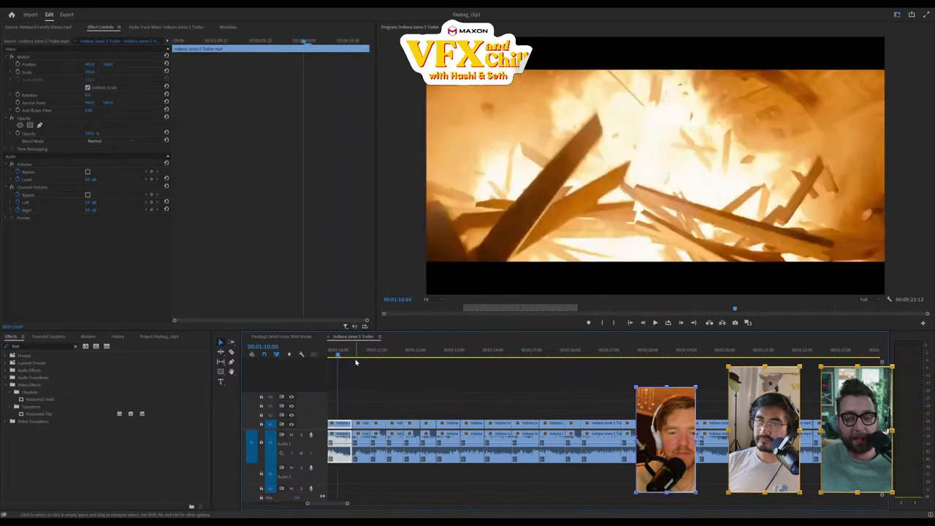
Step forward frame by frame from the explosion shot to the car-window punch at 00:01:11:05
{"action": "key", "text": "Right"}
{"action": "key", "text": "Right"}
{"action": "key", "text": "Right"}
{"action": "key", "text": "Right"}
{"action": "key", "text": "Right"}
{"action": "key", "text": "Right"}
{"action": "key", "text": "Right"}
{"action": "key", "text": "Right"}
{"action": "key", "text": "Right"}
{"action": "key", "text": "Right"}
{"action": "key", "text": "Right"}
{"action": "key", "text": "Right"}
{"action": "key", "text": "Right"}
{"action": "key", "text": "Right"}
{"action": "key", "text": "Right"}
{"action": "key", "text": "Right"}
{"action": "key", "text": "Right"}
{"action": "key", "text": "Right"}
{"action": "key", "text": "Right"}
{"action": "key", "text": "Right"}
{"action": "key", "text": "Right"}
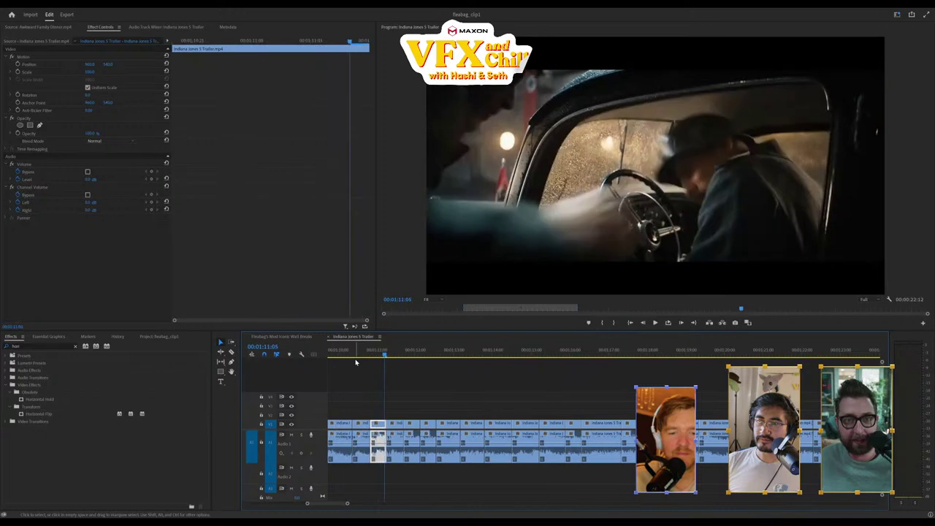
Compare neighbouring frames of the car-window punch between 00:01:11:02 and 00:01:11:05
{"action": "key", "text": "Right"}
{"action": "key", "text": "Right"}
{"action": "key", "text": "Right"}
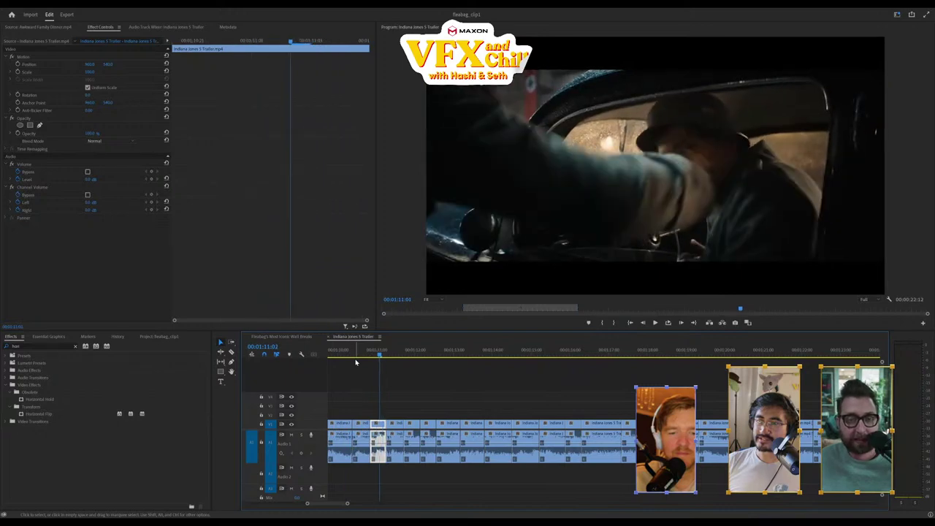
{"action": "key", "text": "Right"}
{"action": "key", "text": "Left"}
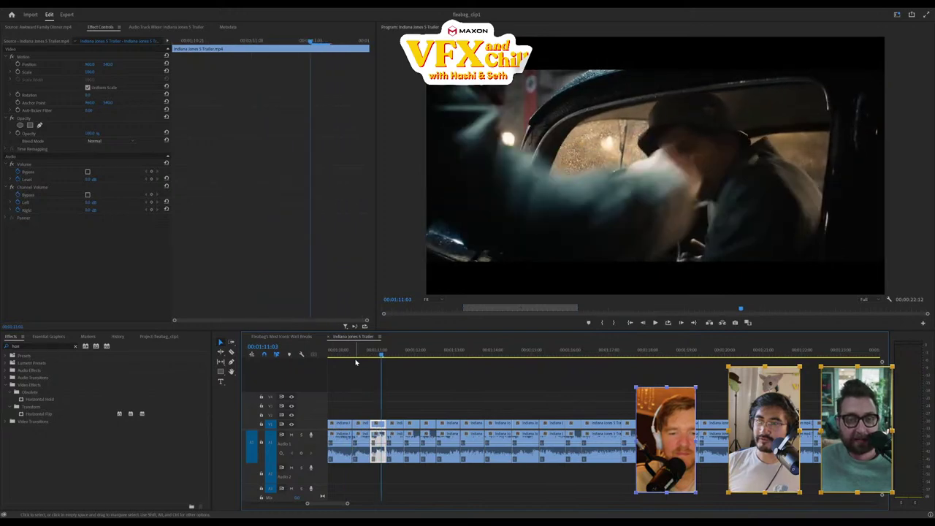
{"action": "key", "text": "Left"}
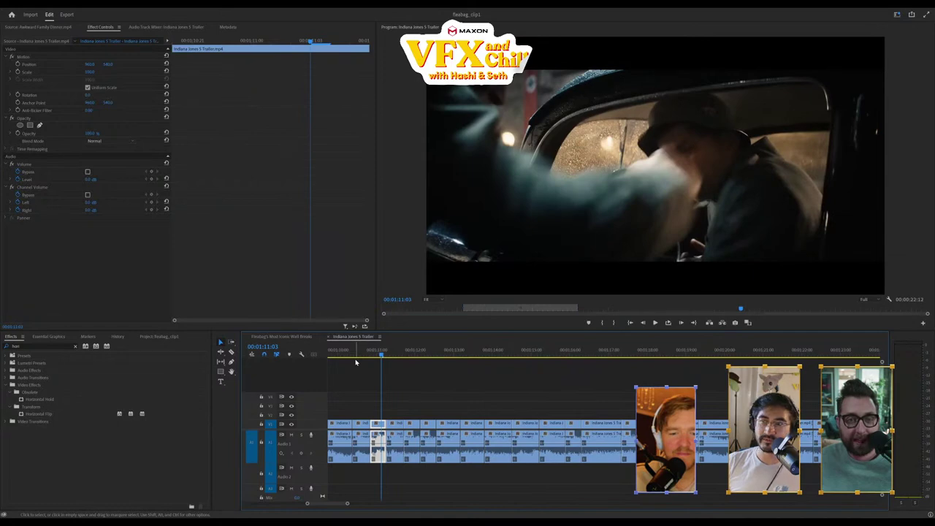
{"action": "key", "text": "Right"}
{"action": "key", "text": "Right"}
{"action": "key", "text": "Right"}
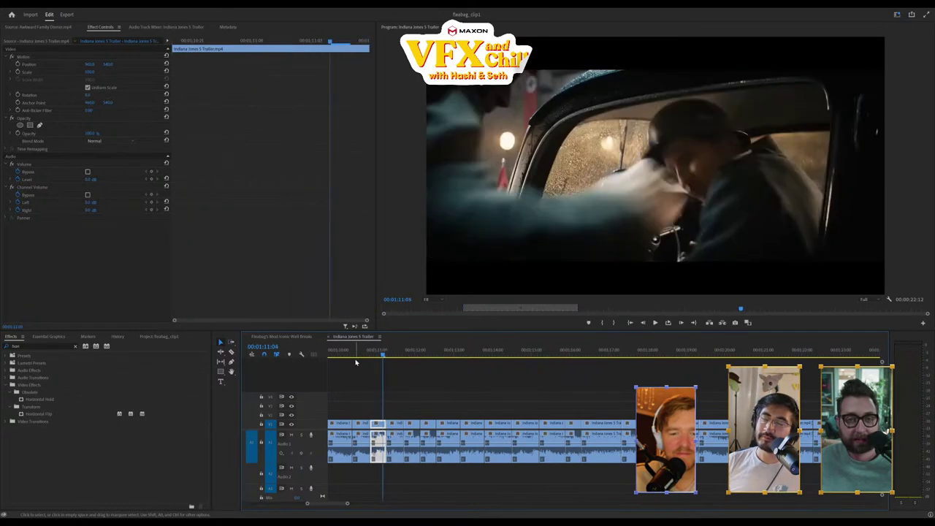
Play into the gunman shot in the protest crowd, then scrub back to the explosion shot at 00:01:10:07
{"action": "key", "text": "space"}
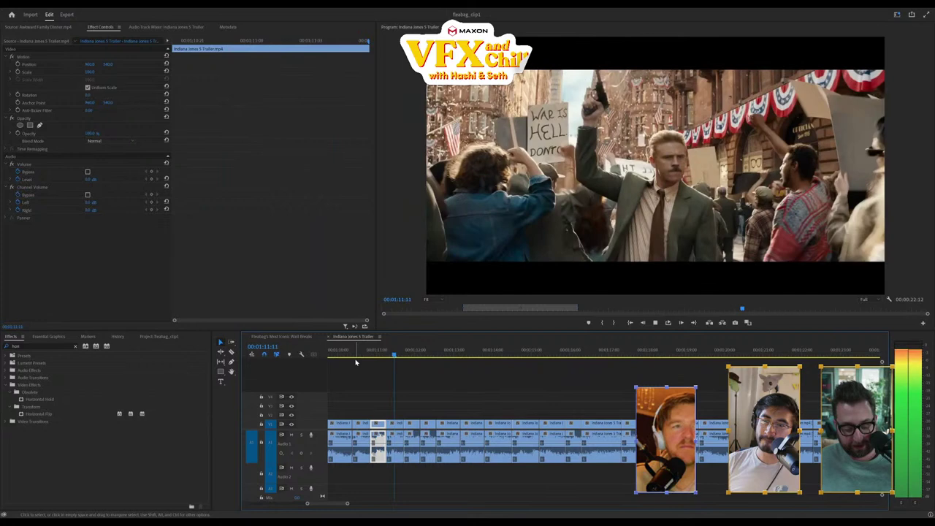
{"action": "key", "text": "space"}
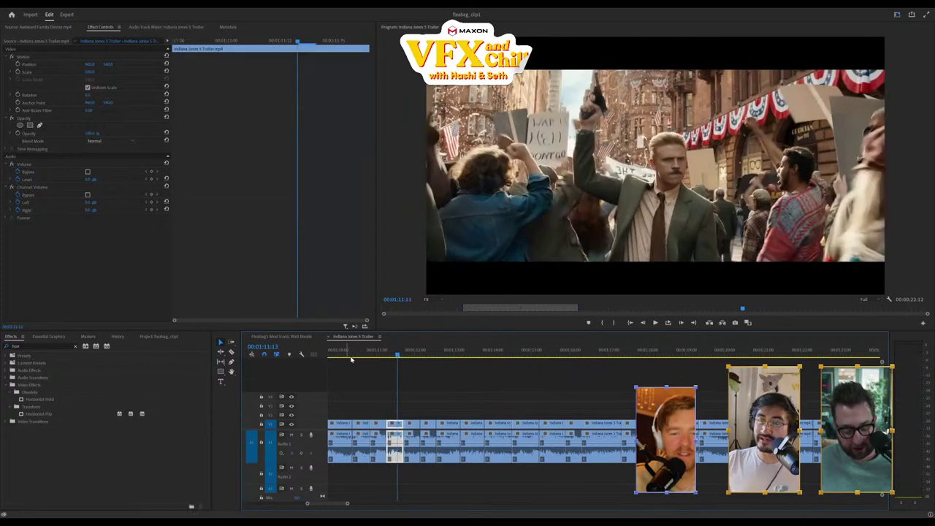
{"action": "left_click", "coordinate": [392, 354]}
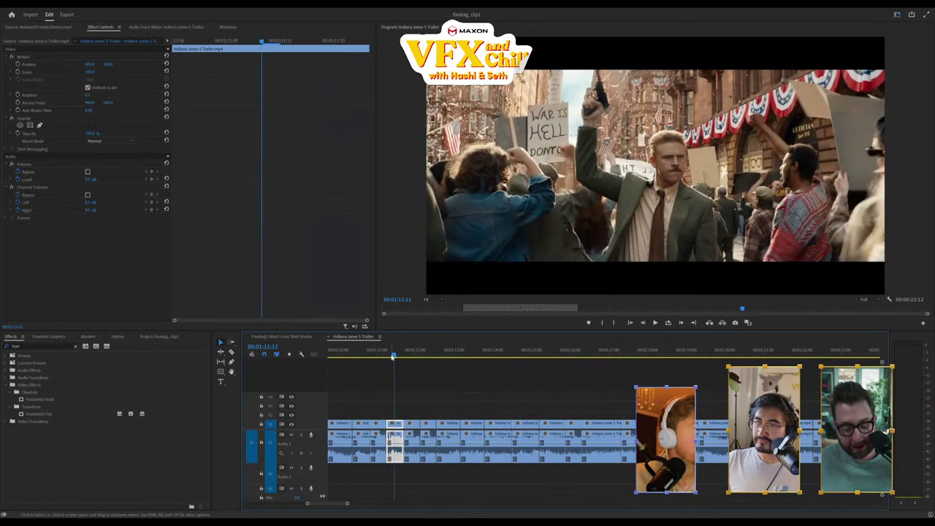
{"action": "left_click_drag", "start_coordinate": [393, 354], "coordinate": [350, 355]}
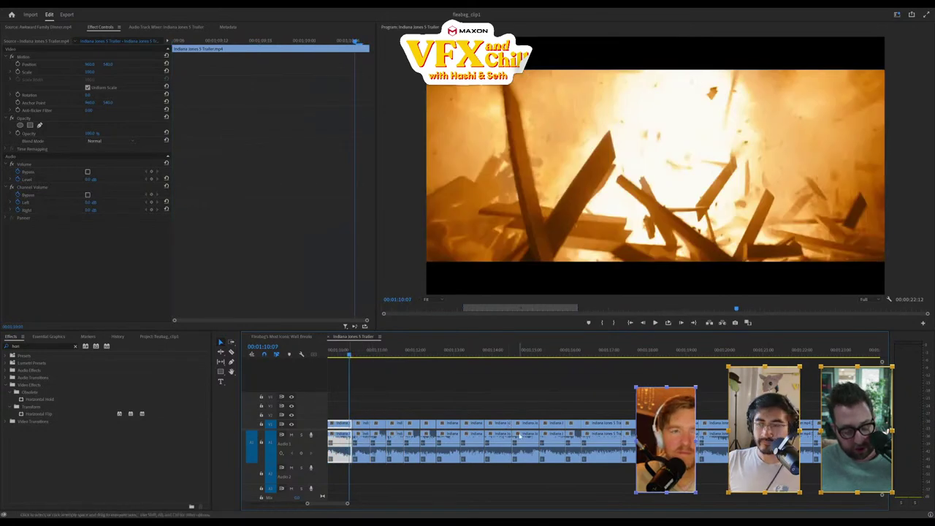
Replay and scrub the explosion shot back toward its start with more of the sequence in view
{"action": "scroll", "coordinate": [519, 434], "scroll_direction": "down", "scroll_amount": 3, "text": "alt"}
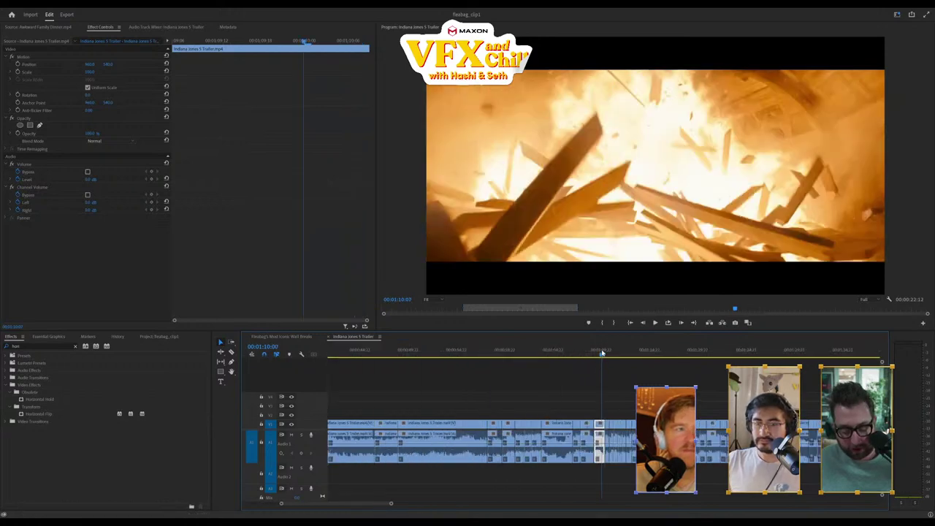
{"action": "left_click", "coordinate": [592, 354]}
{"action": "key", "text": "space"}
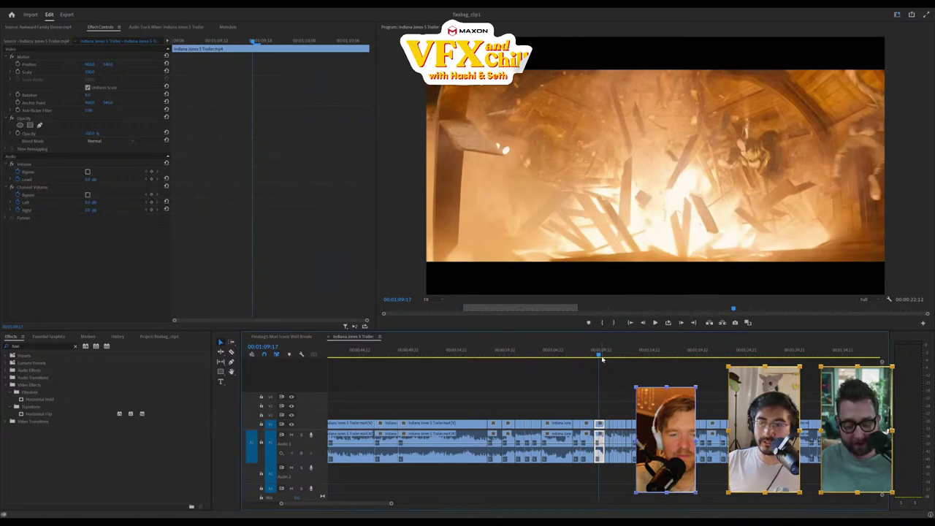
{"action": "left_click_drag", "start_coordinate": [602, 359], "coordinate": [596, 356]}
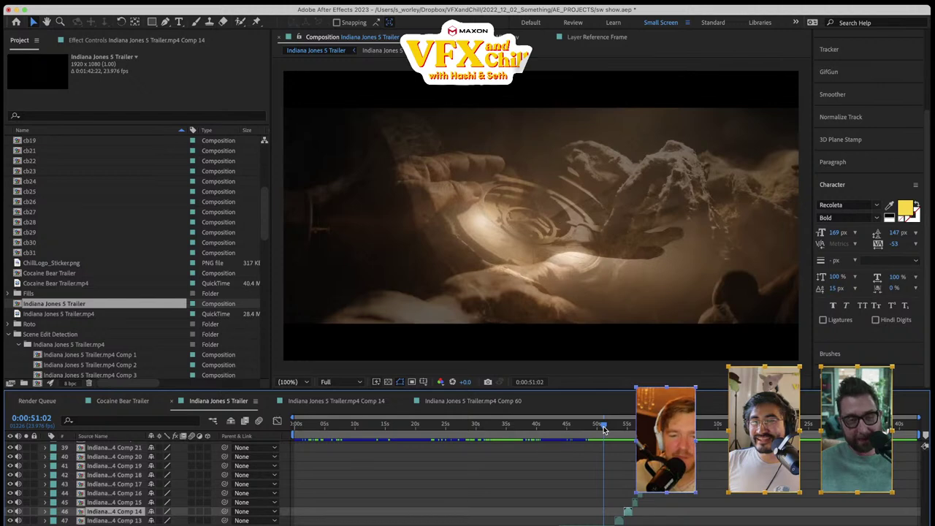
Switch to After Effects and review the Indiana Jones 5 Trailer composition from 0:00:51 to the parade shot at 0:00:56
{"action": "key", "text": "space"}
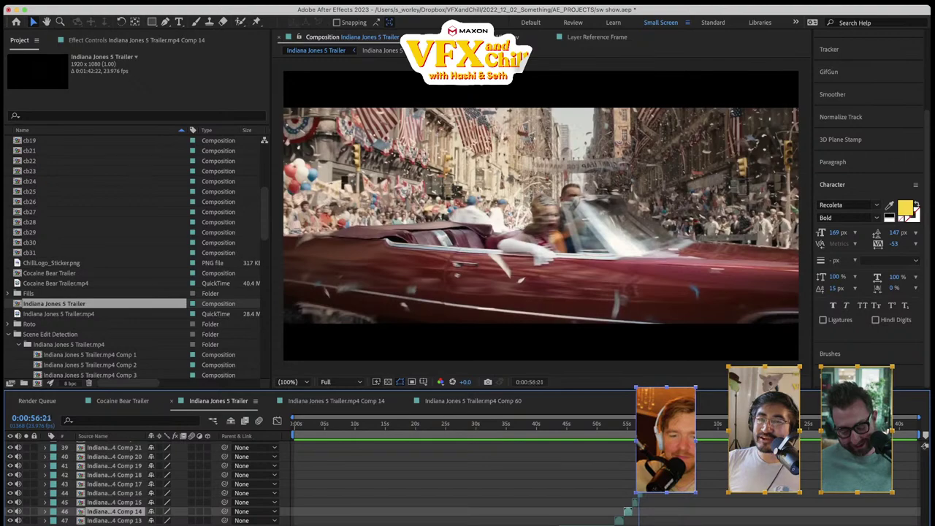
{"action": "mouse_move", "coordinate": [634, 429]}
{"action": "left_mouse_down"}
{"action": "mouse_move", "coordinate": [599, 432]}
{"action": "mouse_move", "coordinate": [629, 434]}
{"action": "left_mouse_up"}
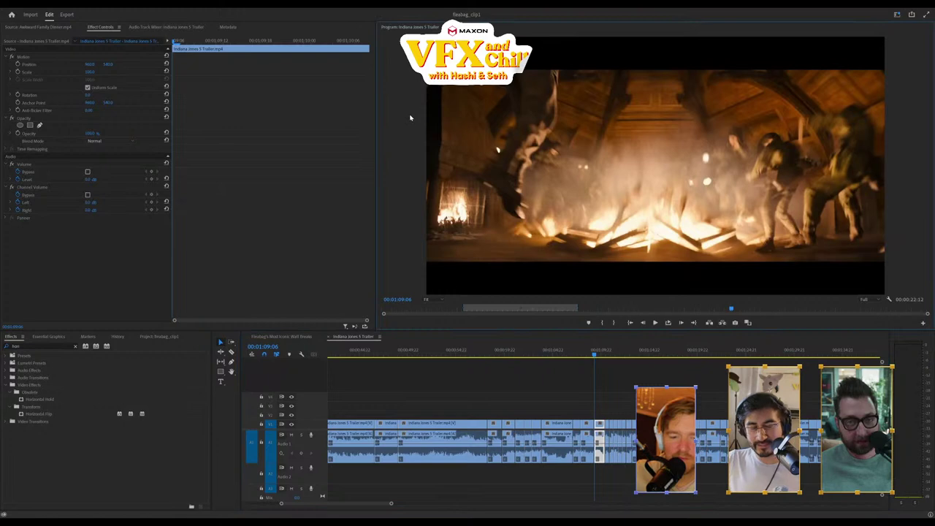
Switch to Premiere Pro and inspect the explosion shot in an enlarged program monitor at 400% zoom and in full screen
{"action": "key", "text": "grave"}
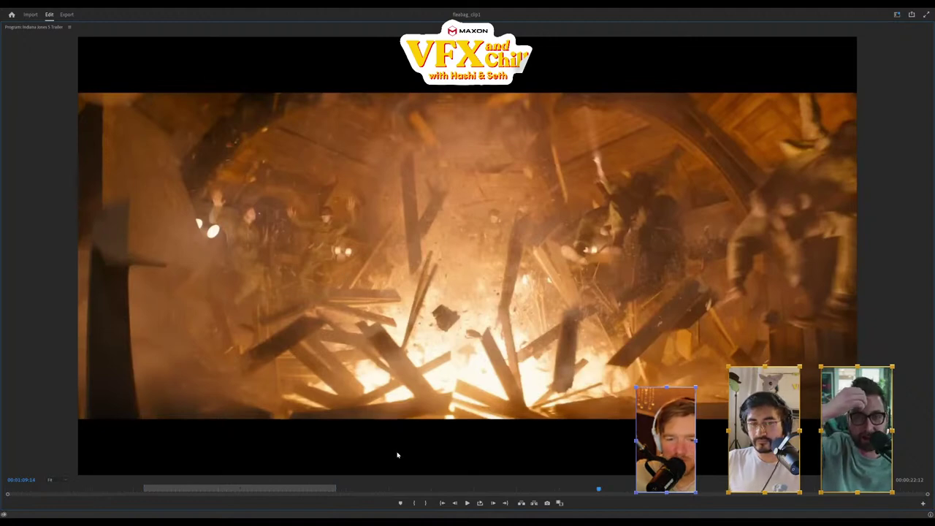
{"action": "left_click", "coordinate": [63, 482]}
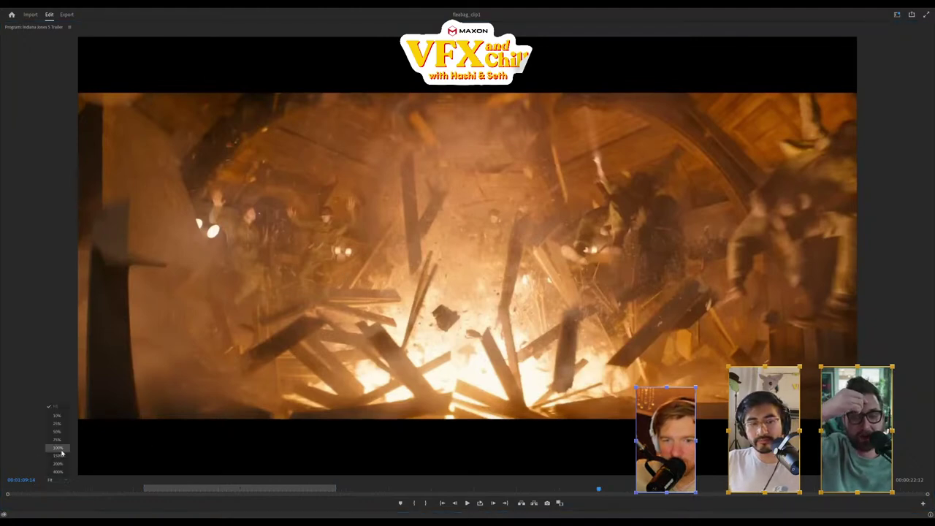
{"action": "left_click", "coordinate": [62, 474]}
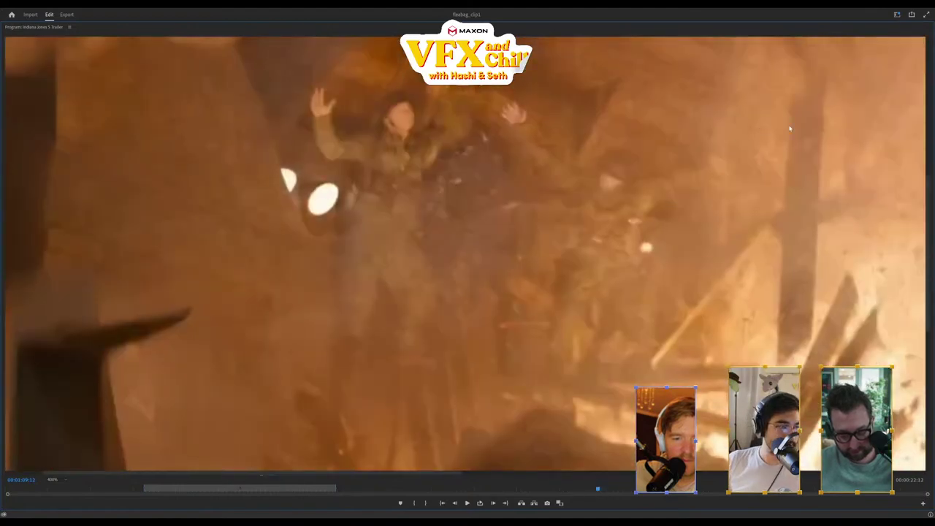
{"action": "left_click", "coordinate": [925, 16]}
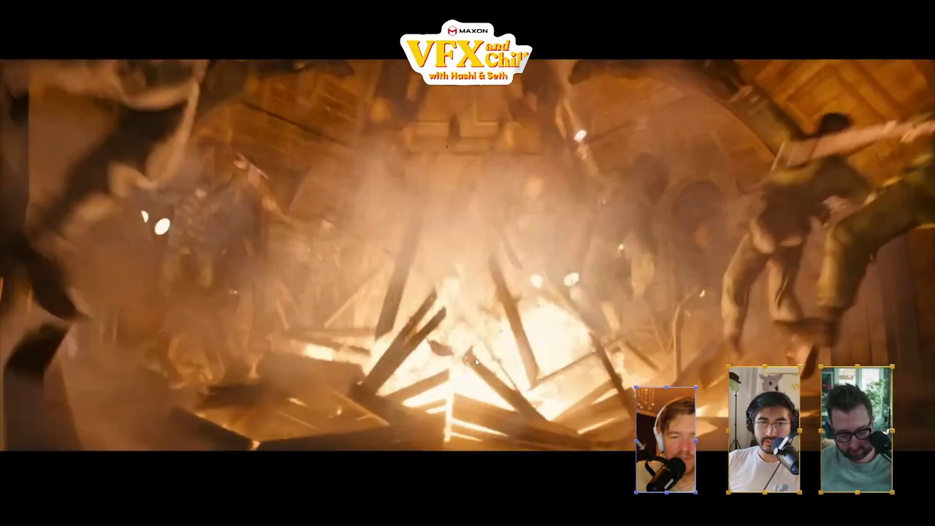